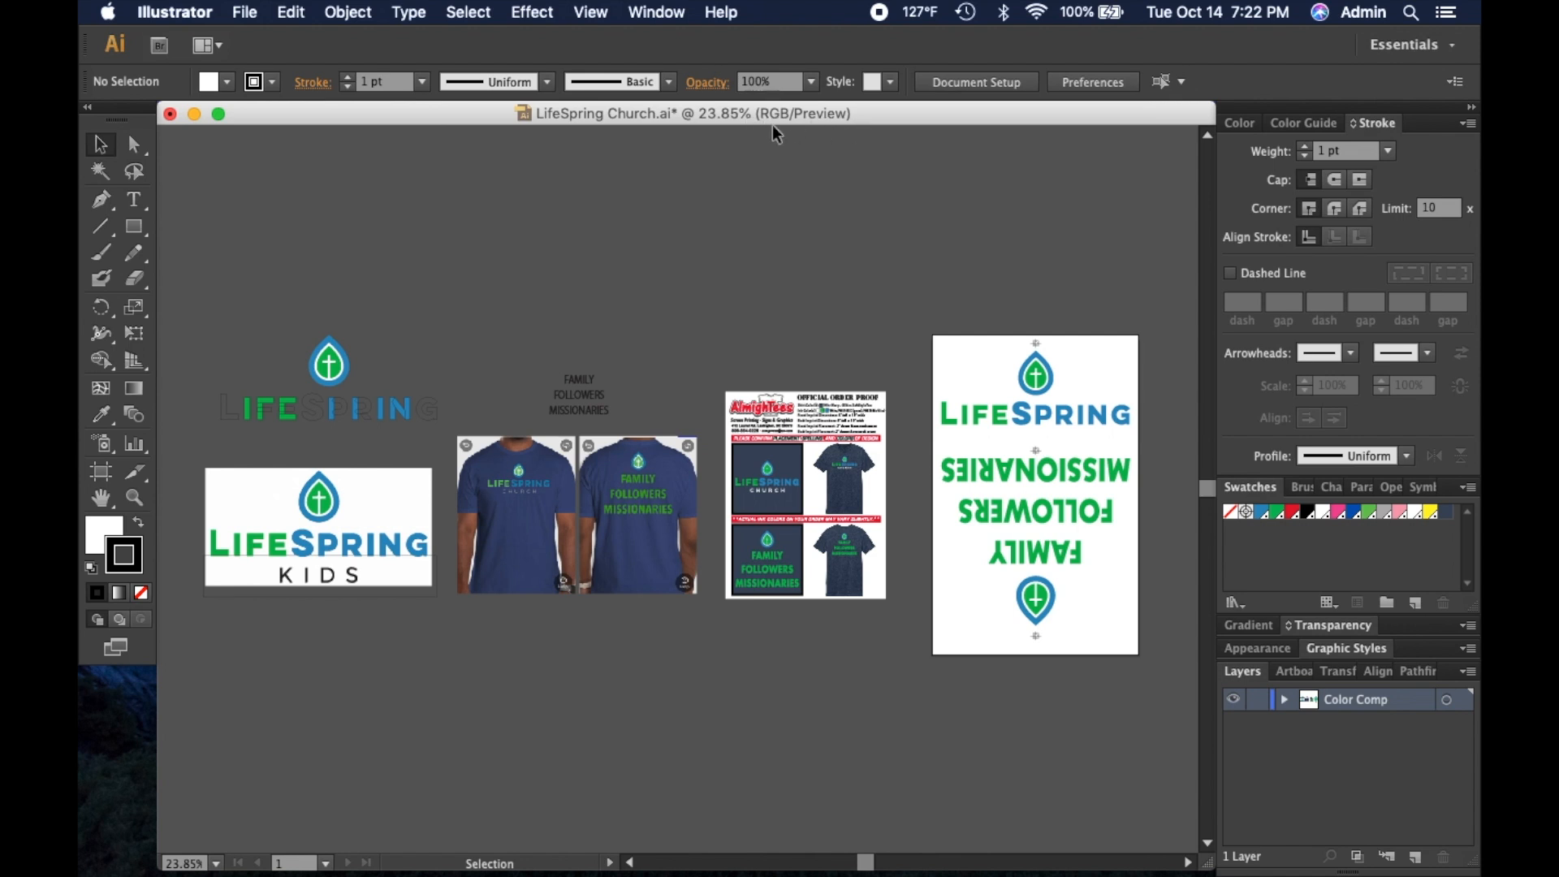
Step: Change the document color mode from RGB to CMYK and stop the effect reprocessing
click(246, 12)
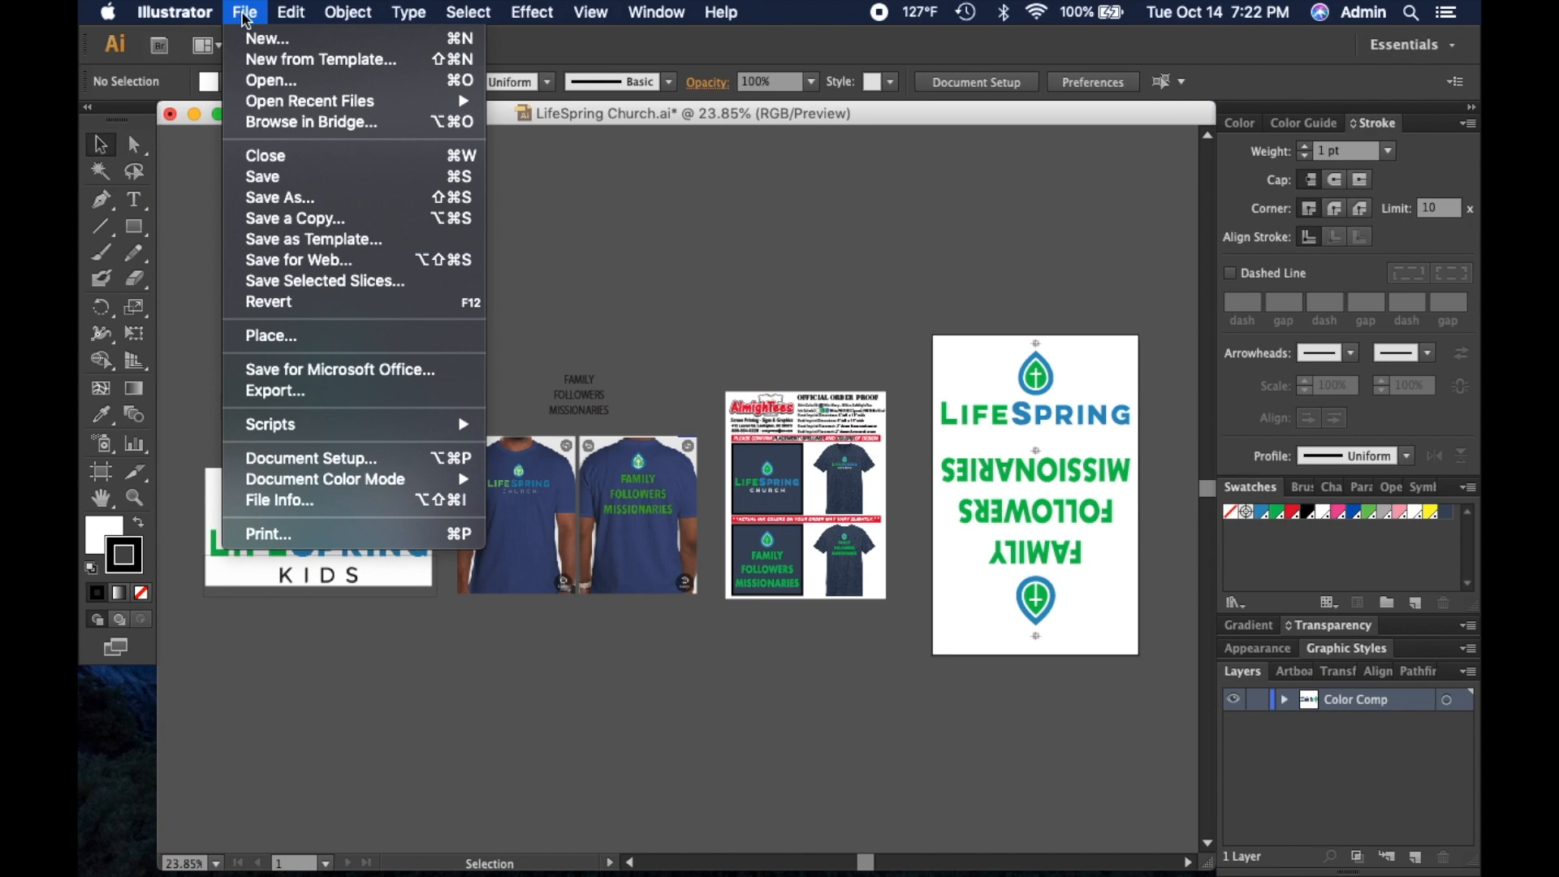
mouse_move(329, 485)
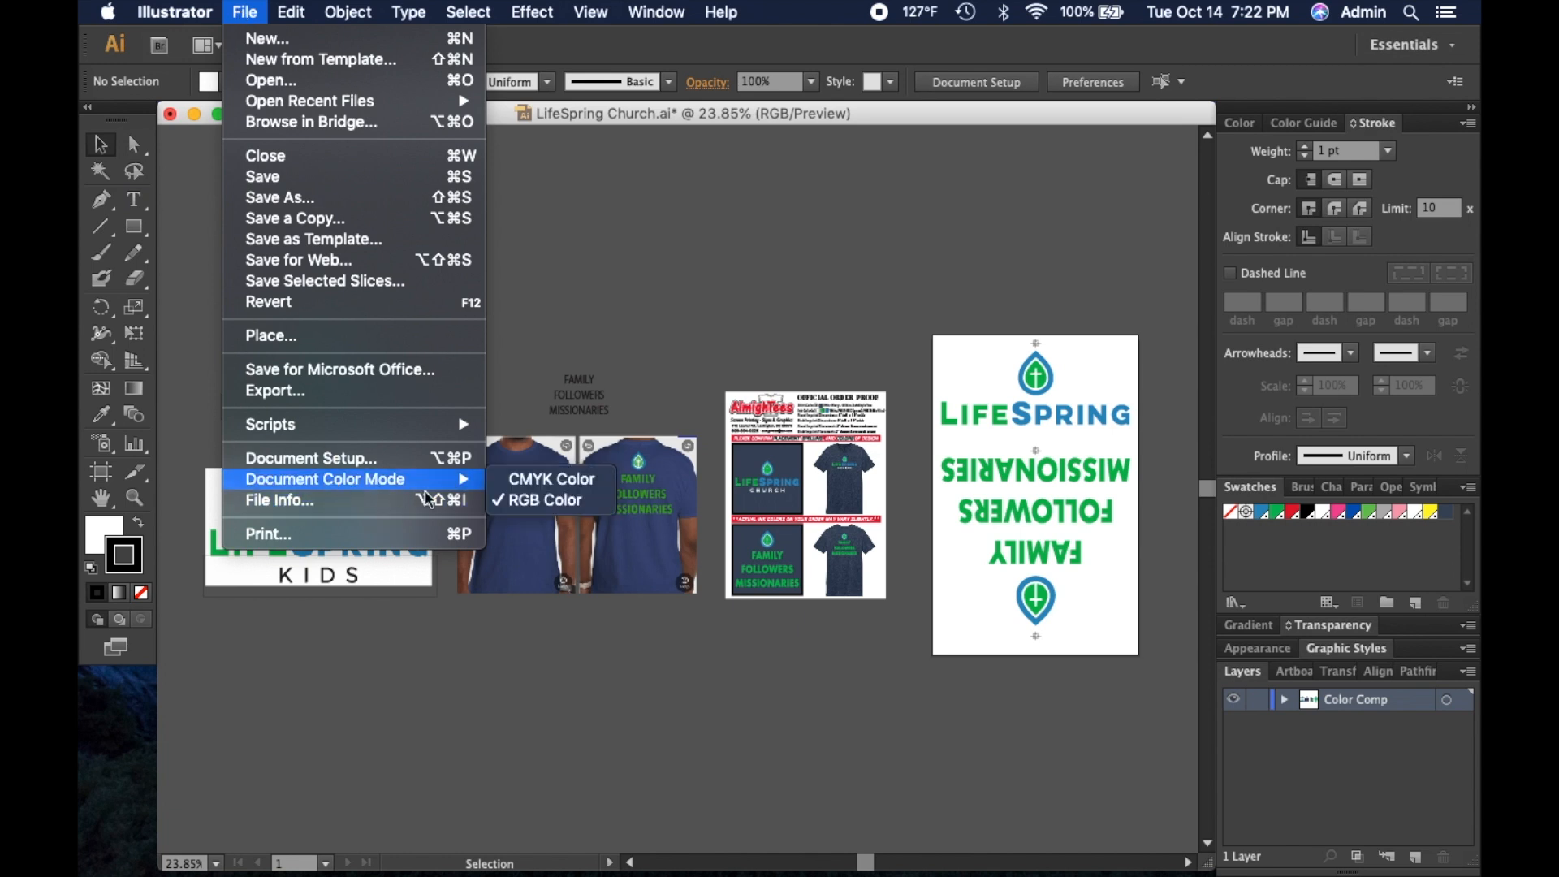
click(532, 500)
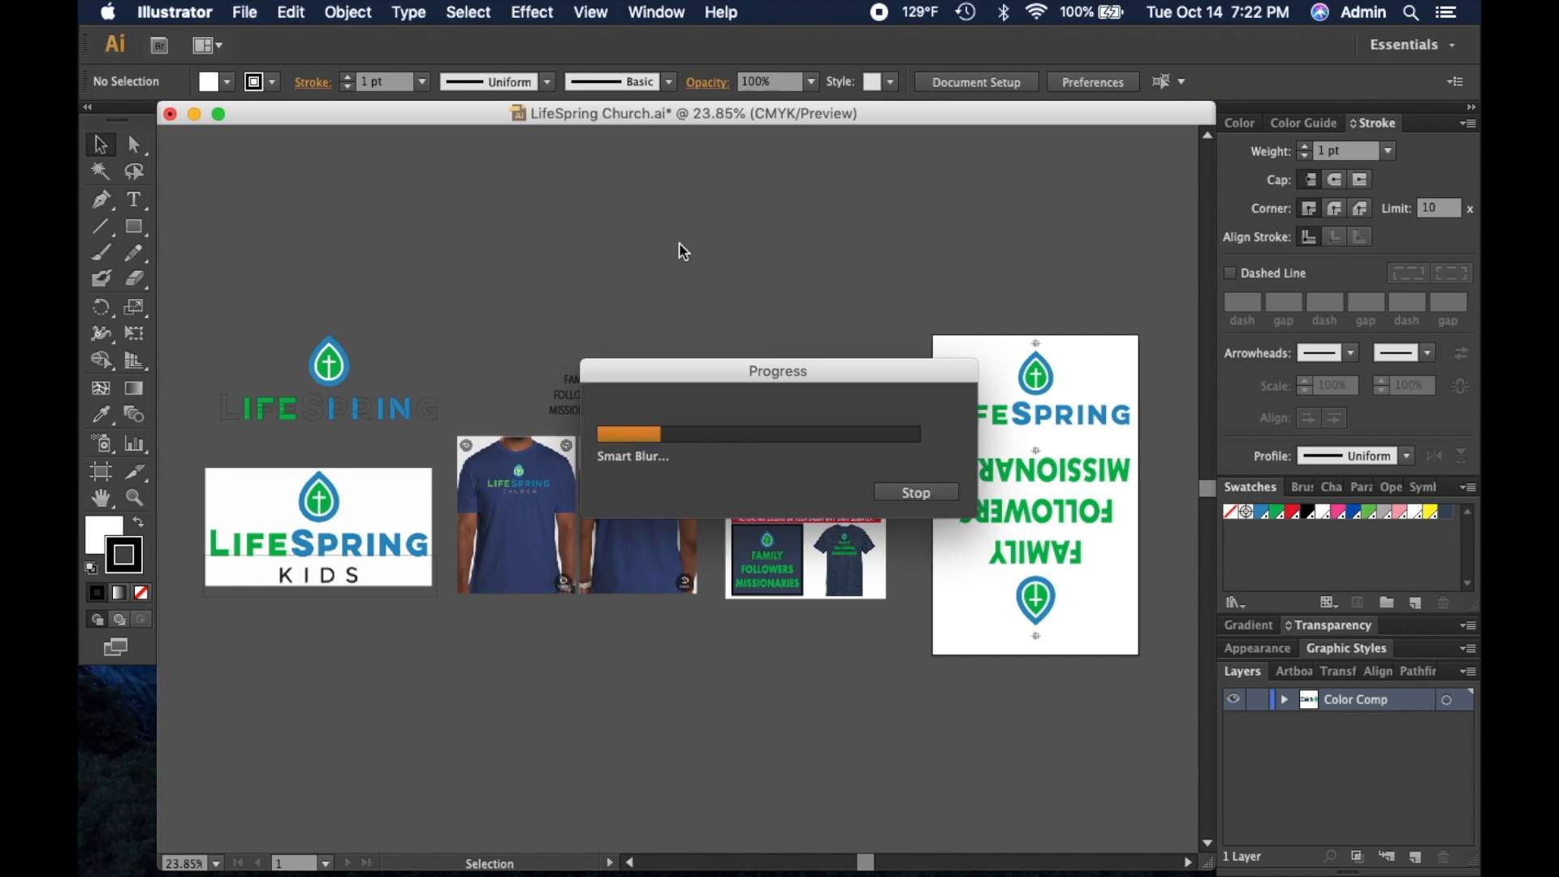
click(940, 490)
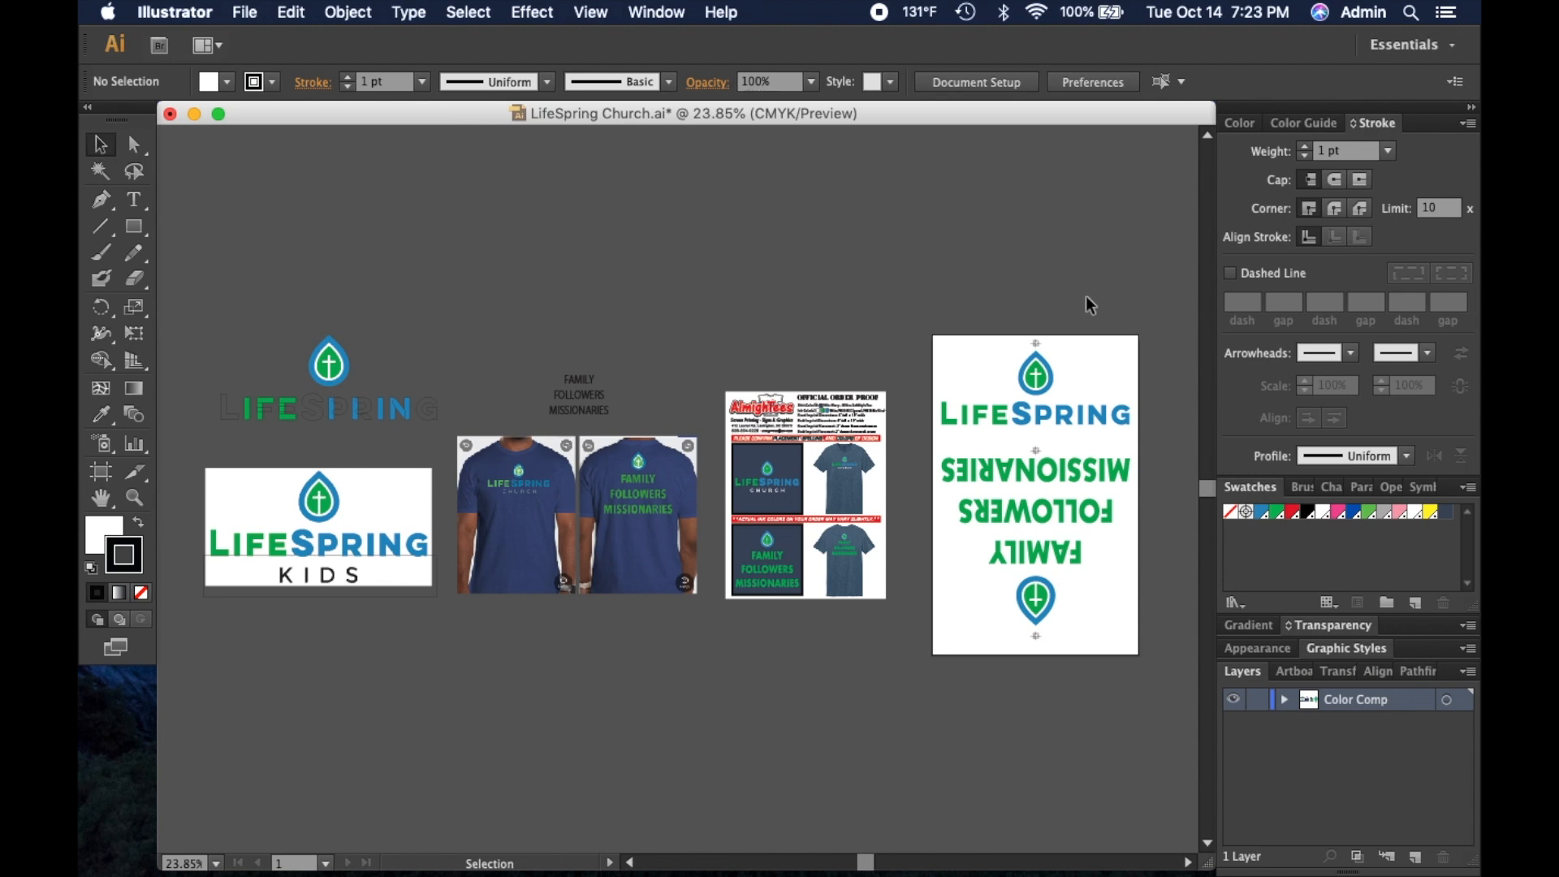
key(space)
drag(1086, 285, 1091, 246)
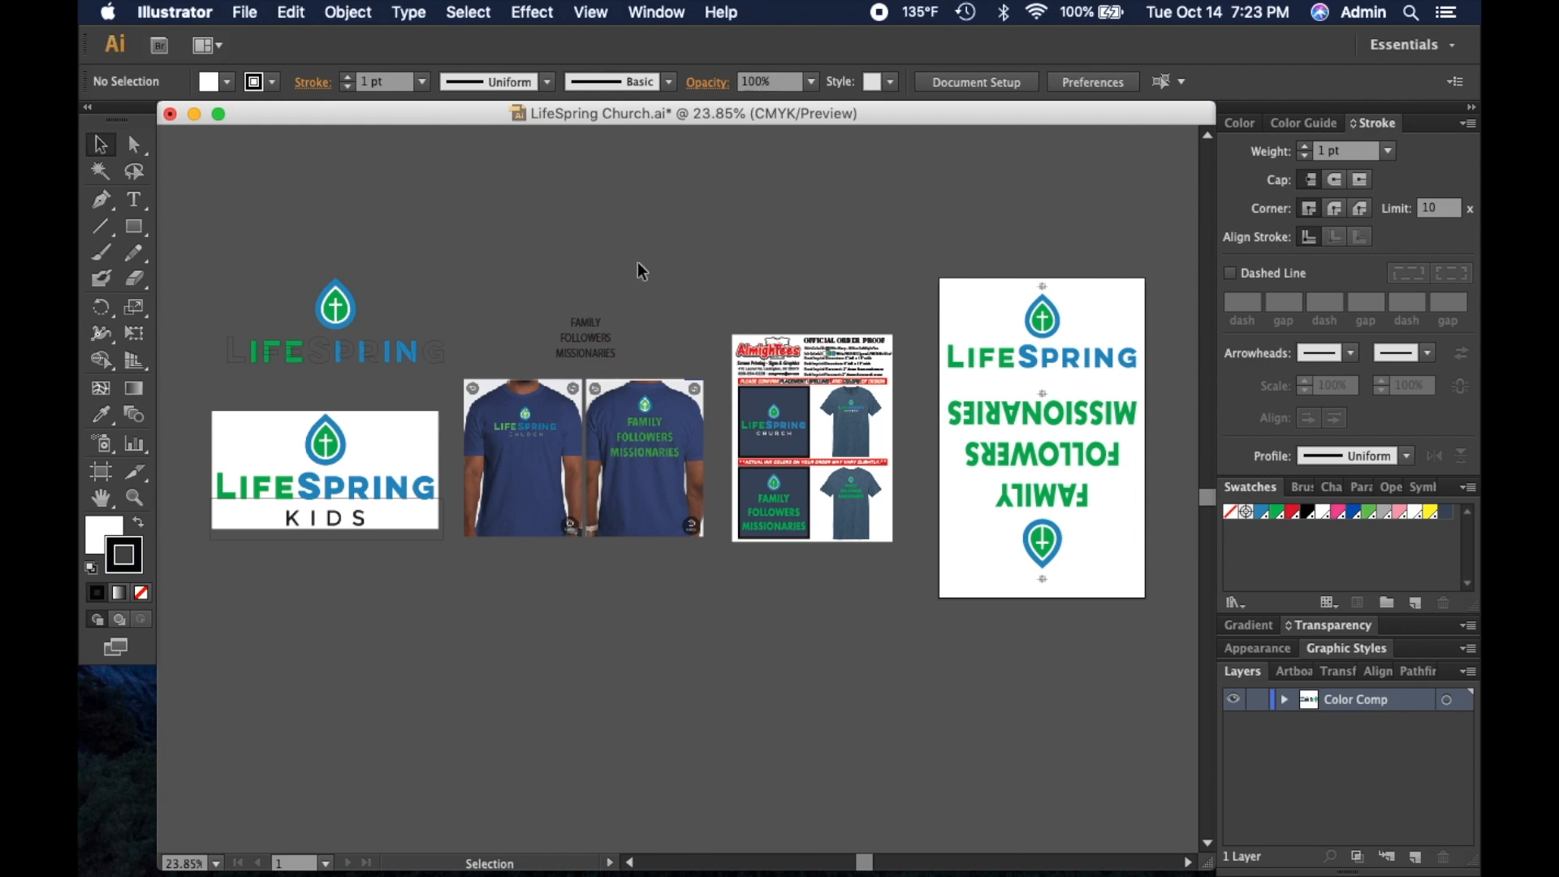
click(593, 337)
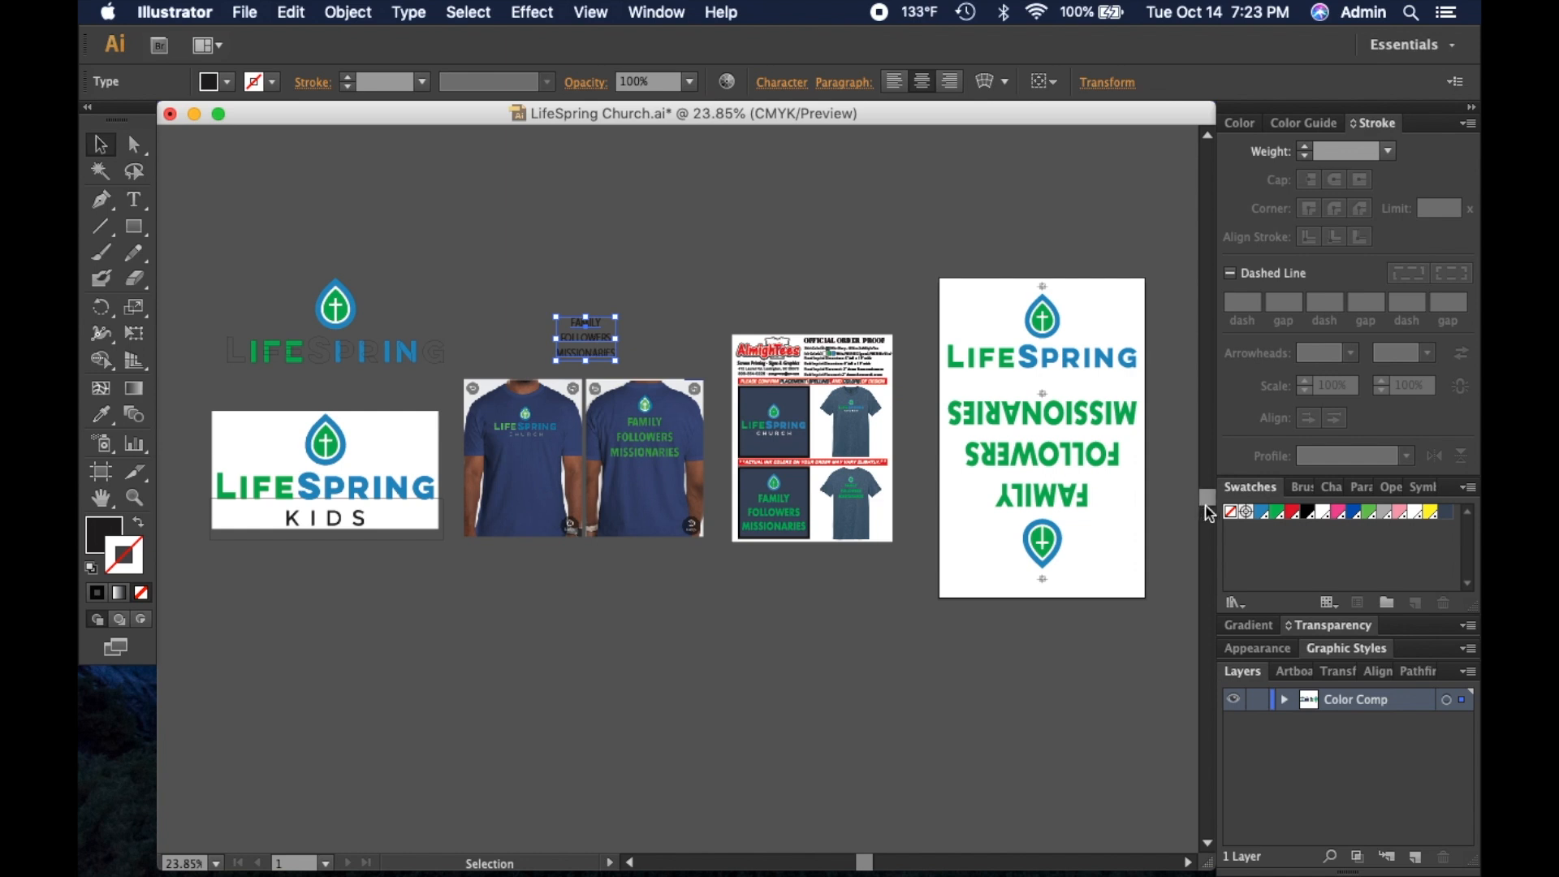
click(712, 265)
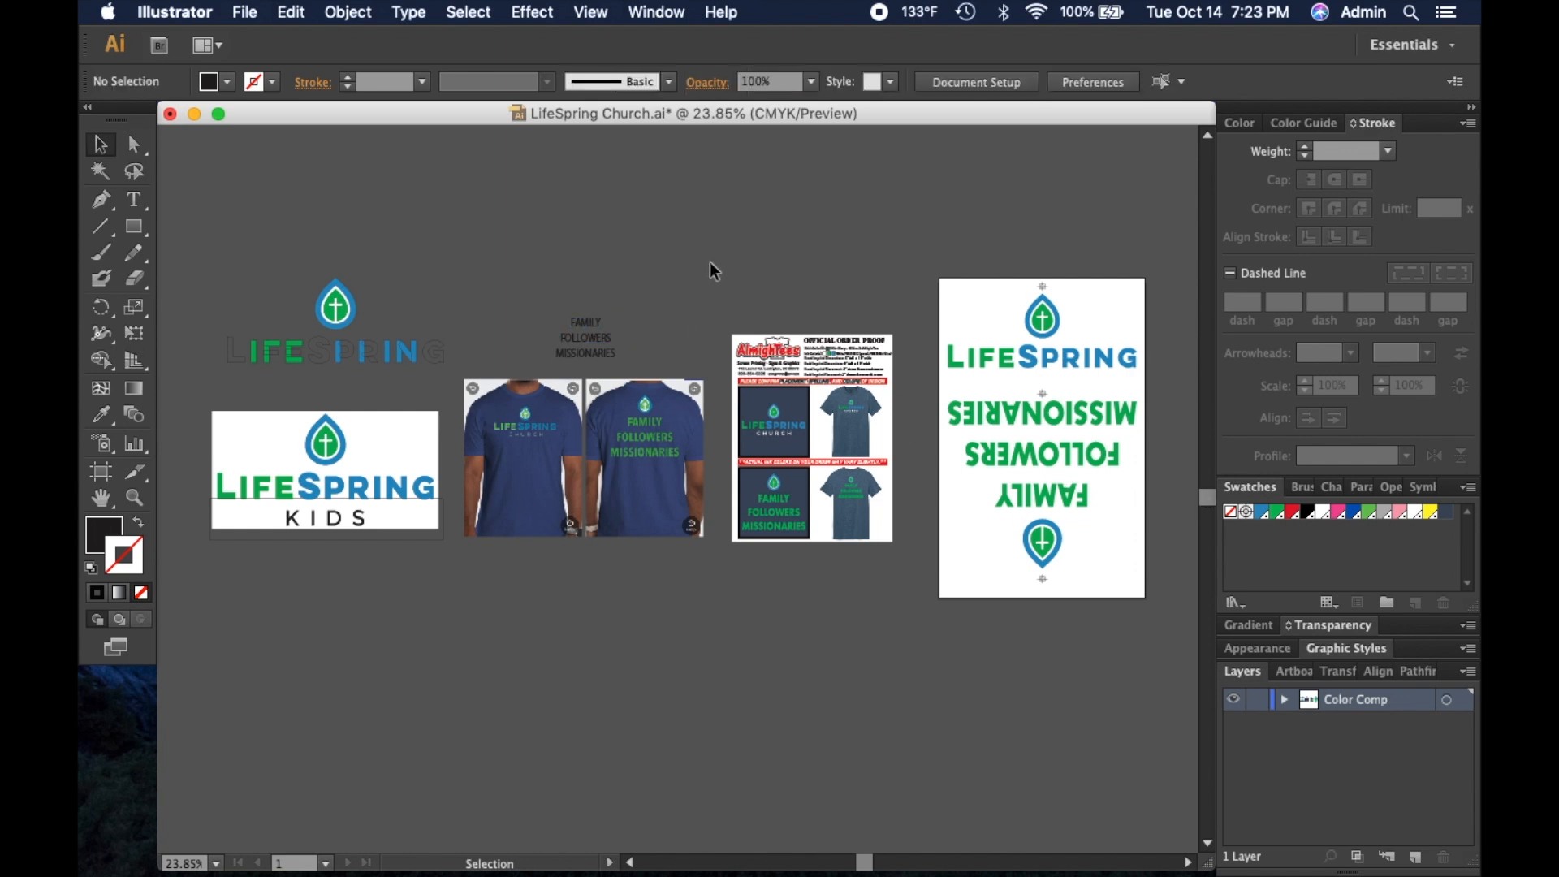
Step: Duplicate the Color Comp layer and rename the copy White
click(1469, 674)
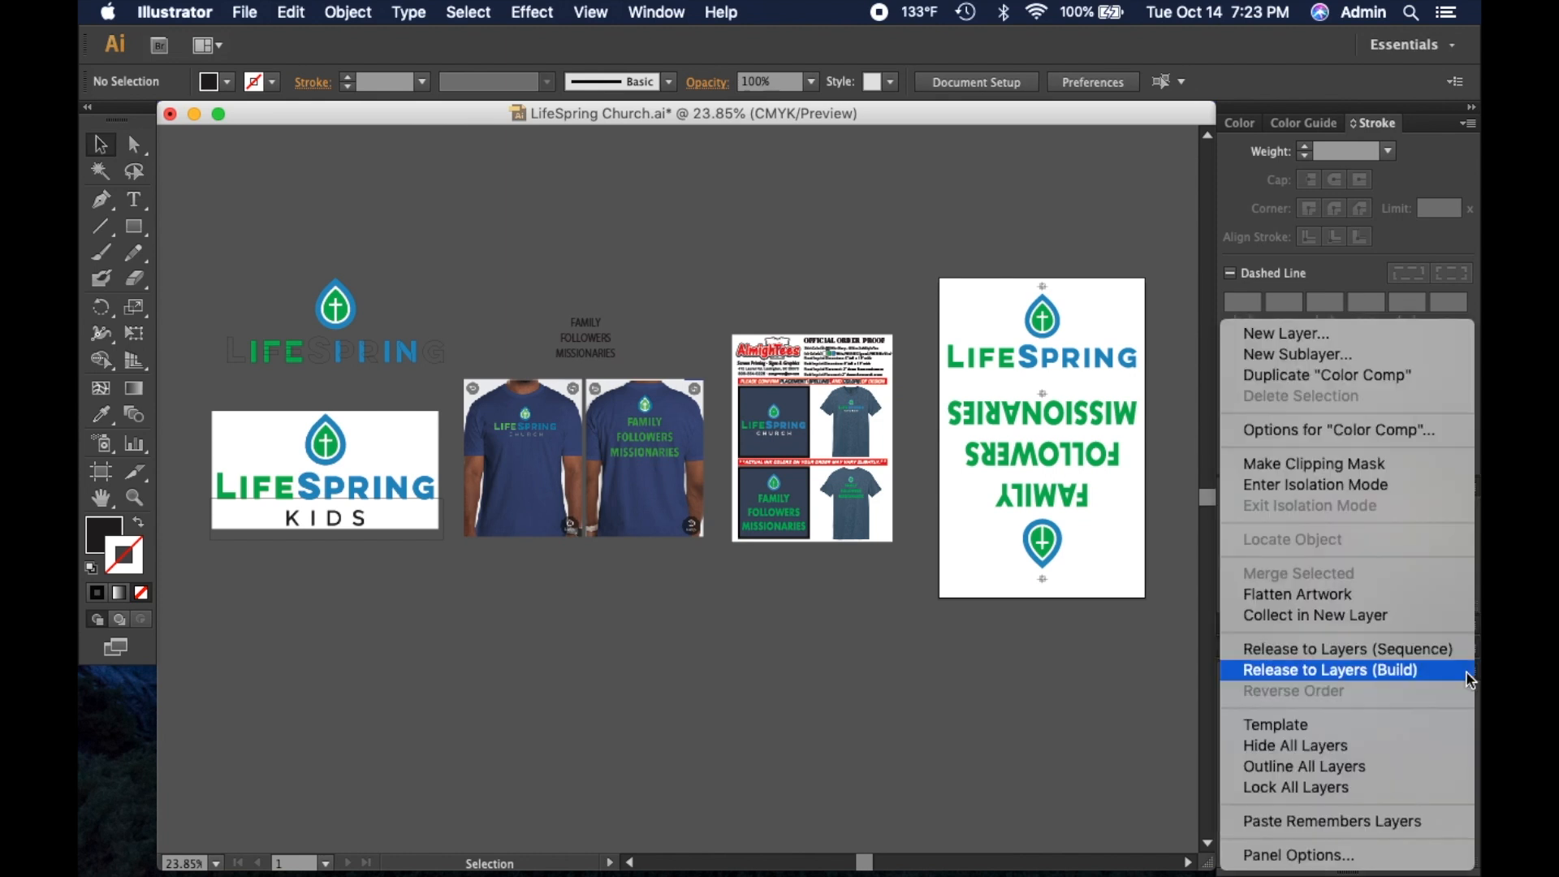
click(1375, 376)
click(1381, 703)
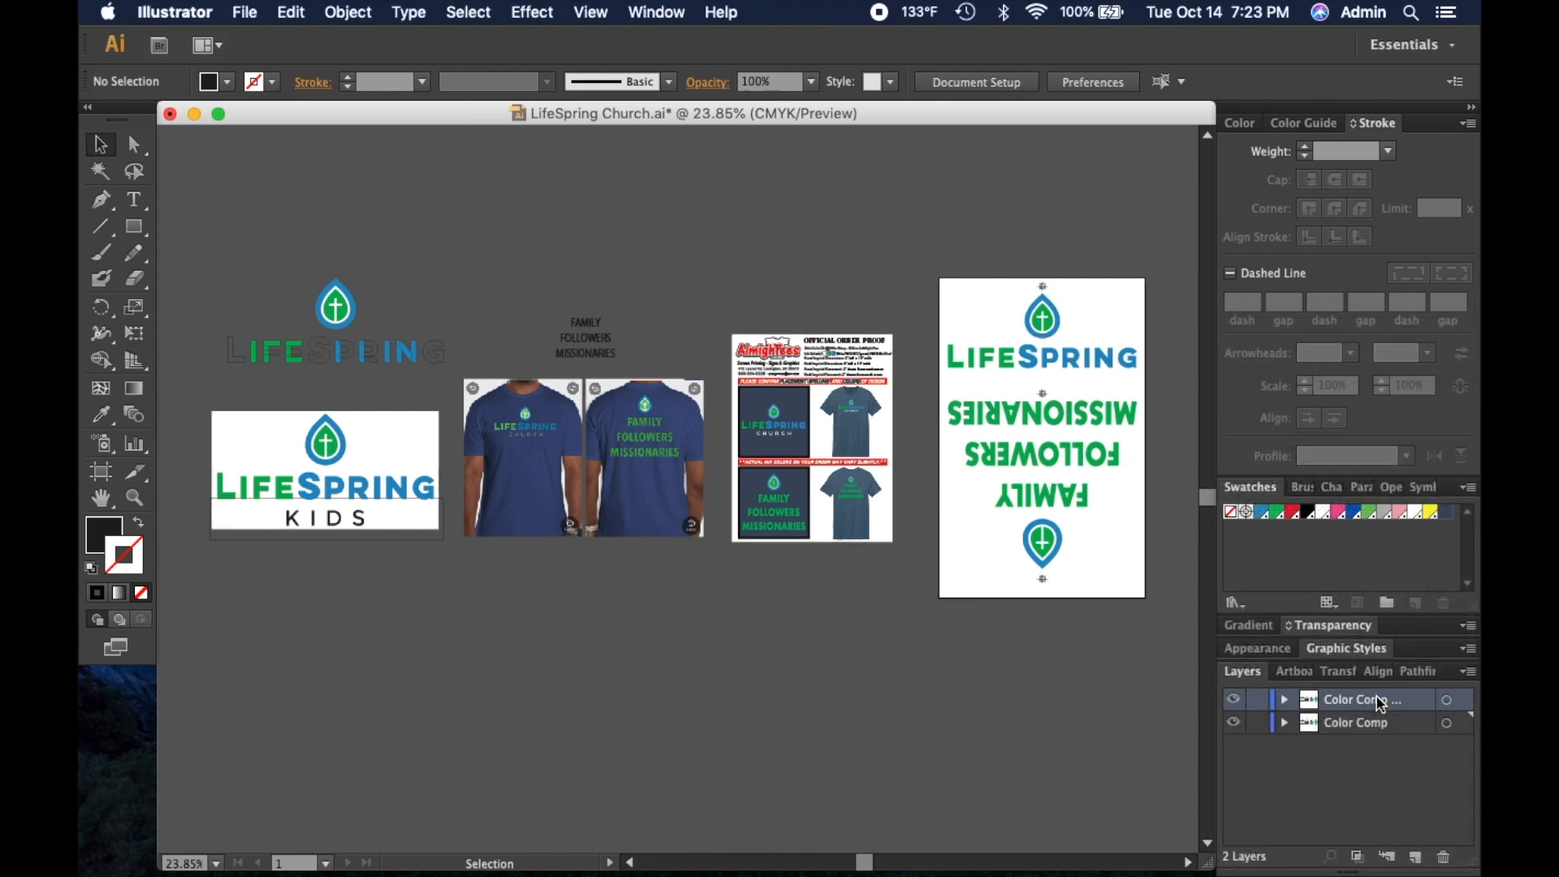
double_click(1381, 704)
text(White)
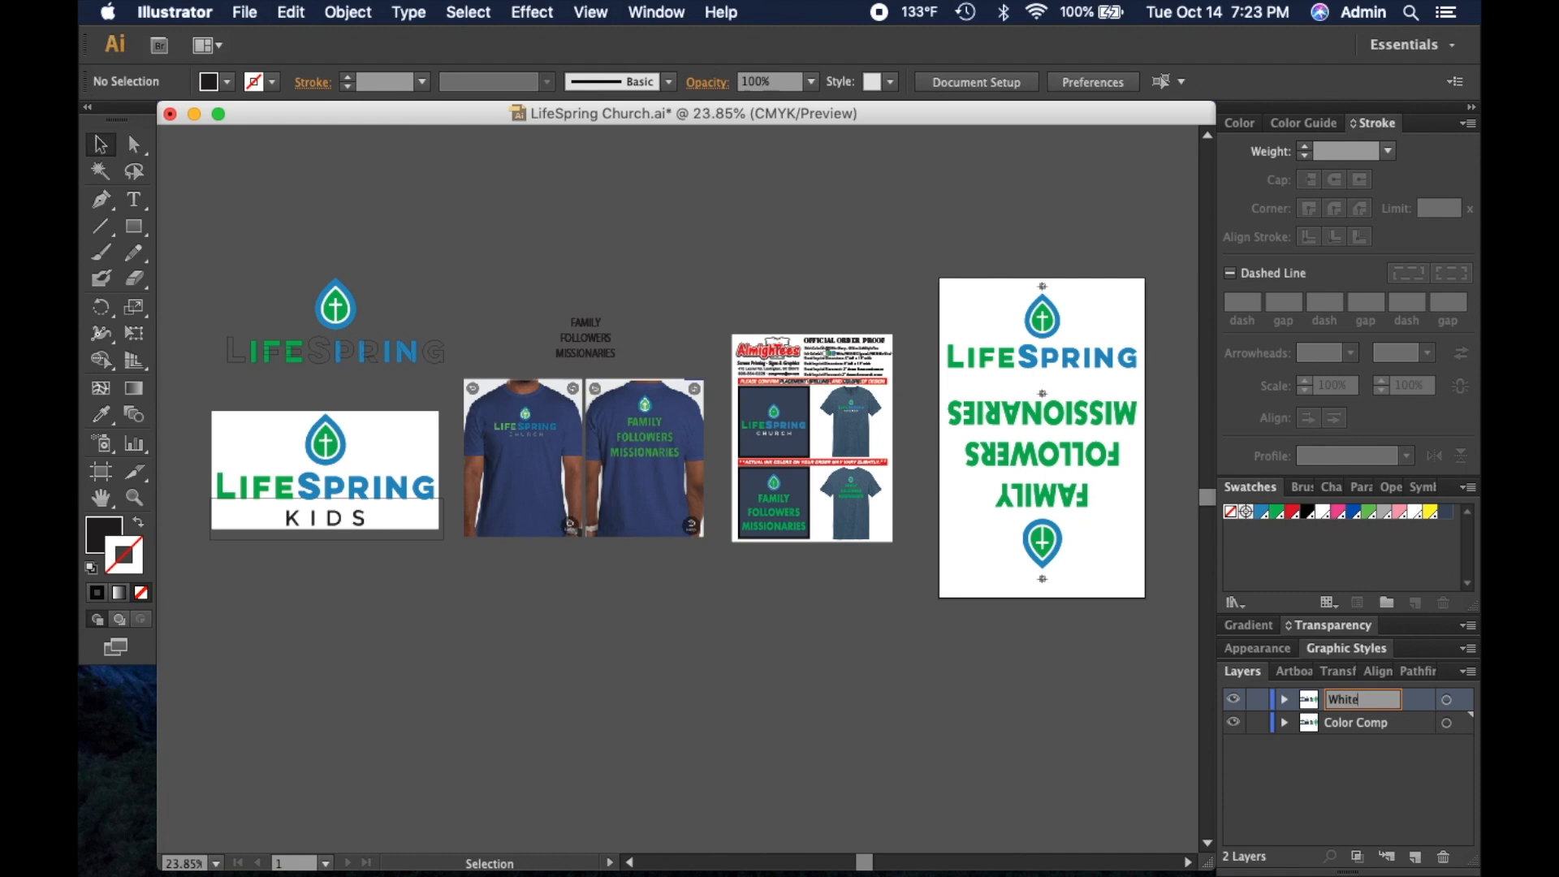
key(Return)
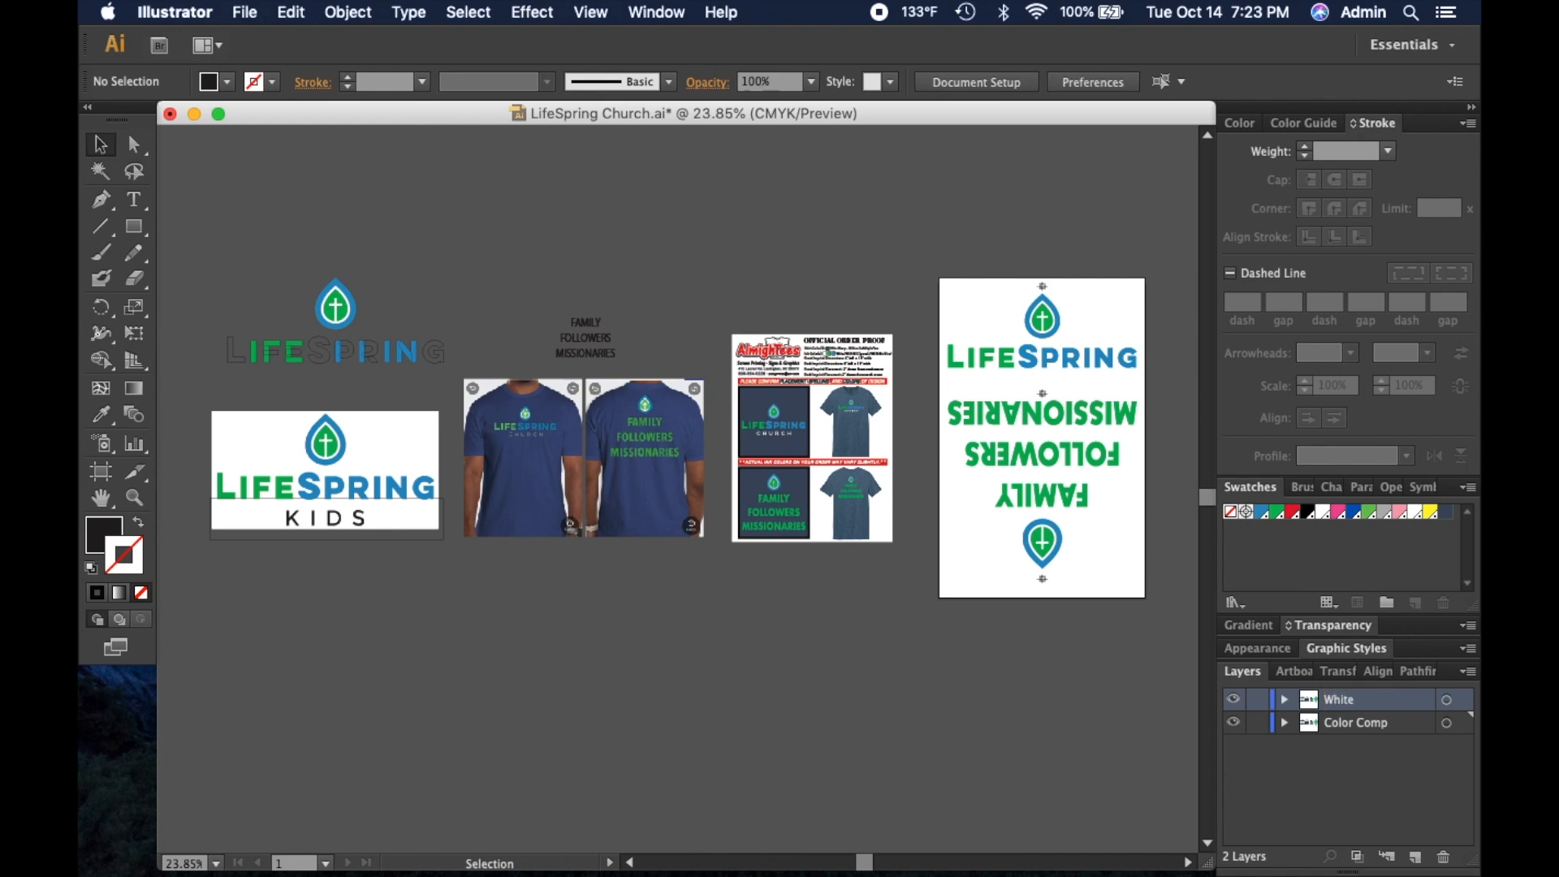
Step: Lock and hide the Color Comp layer, and delete the logos, text and shirt mockups beside the artboard from the White layer
click(1258, 727)
click(1234, 723)
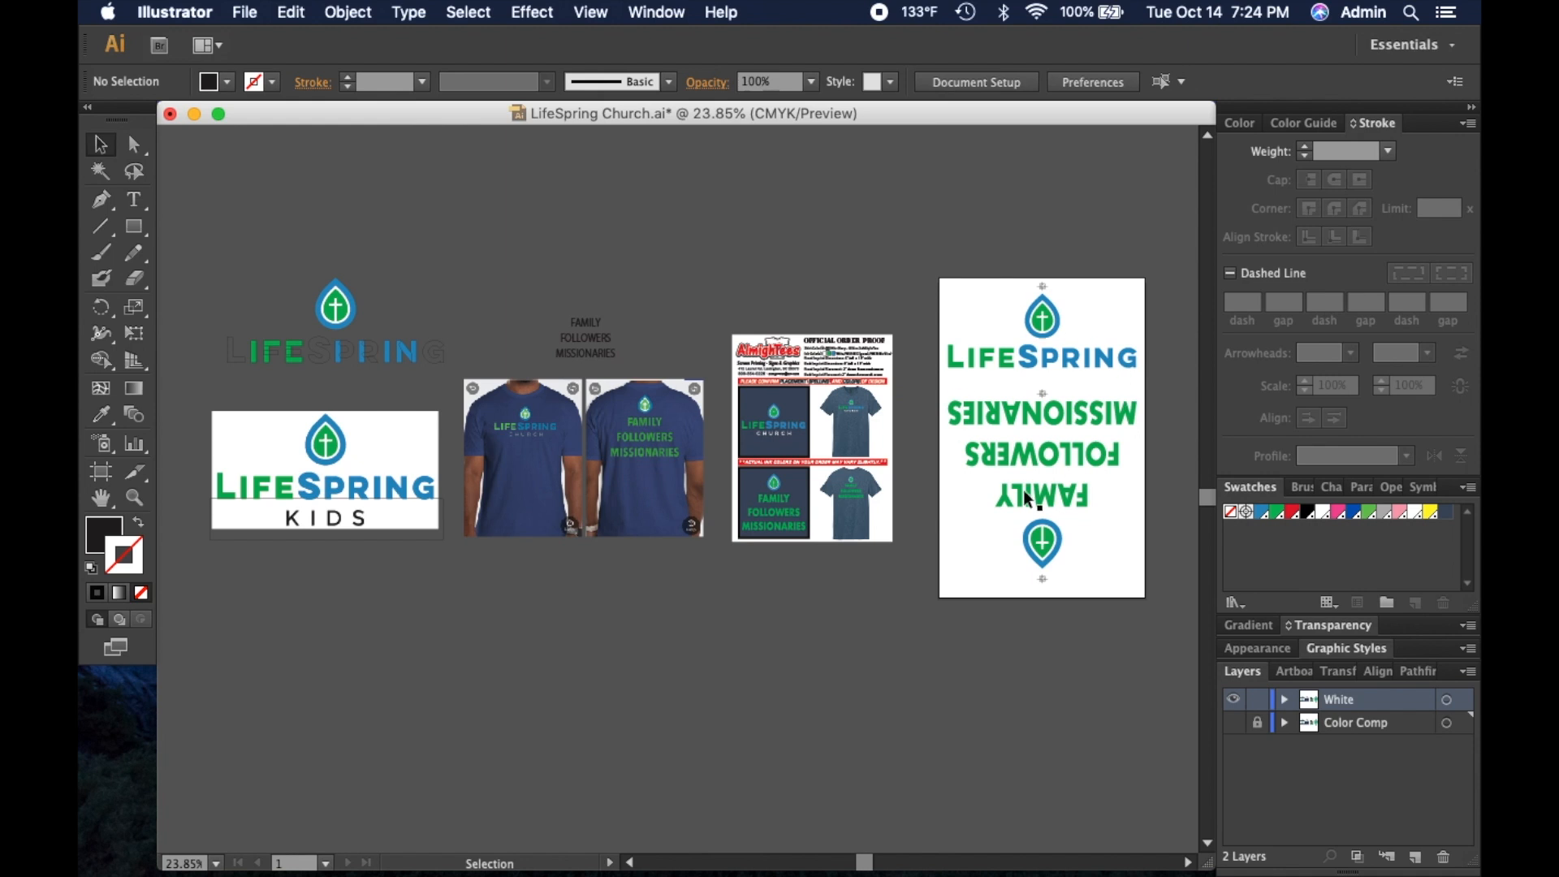
drag(913, 212, 314, 601)
key(Delete)
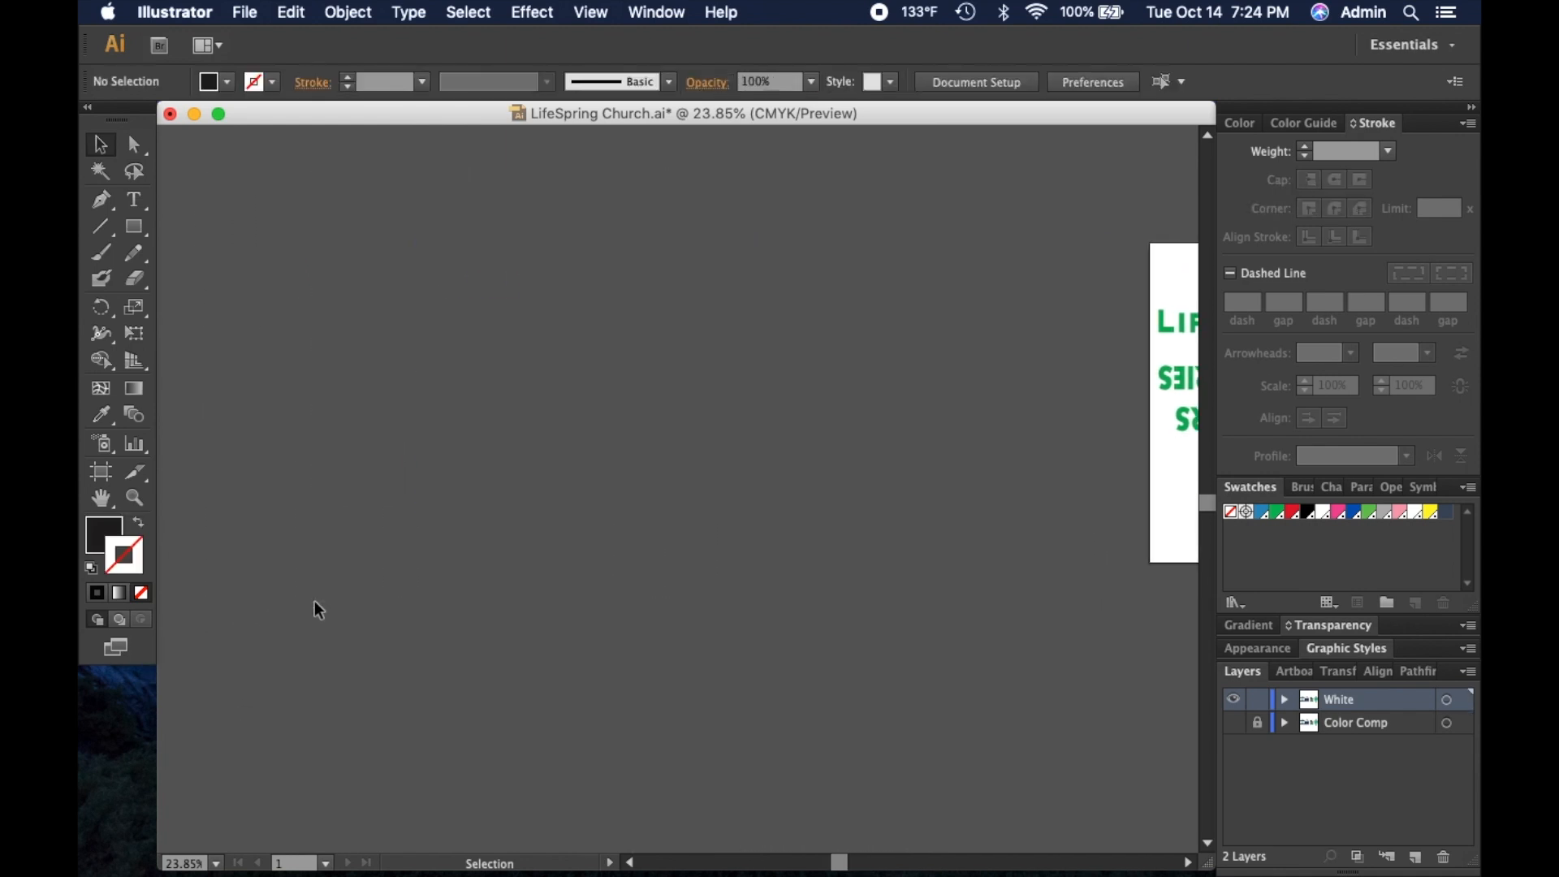
drag(928, 415, 442, 498)
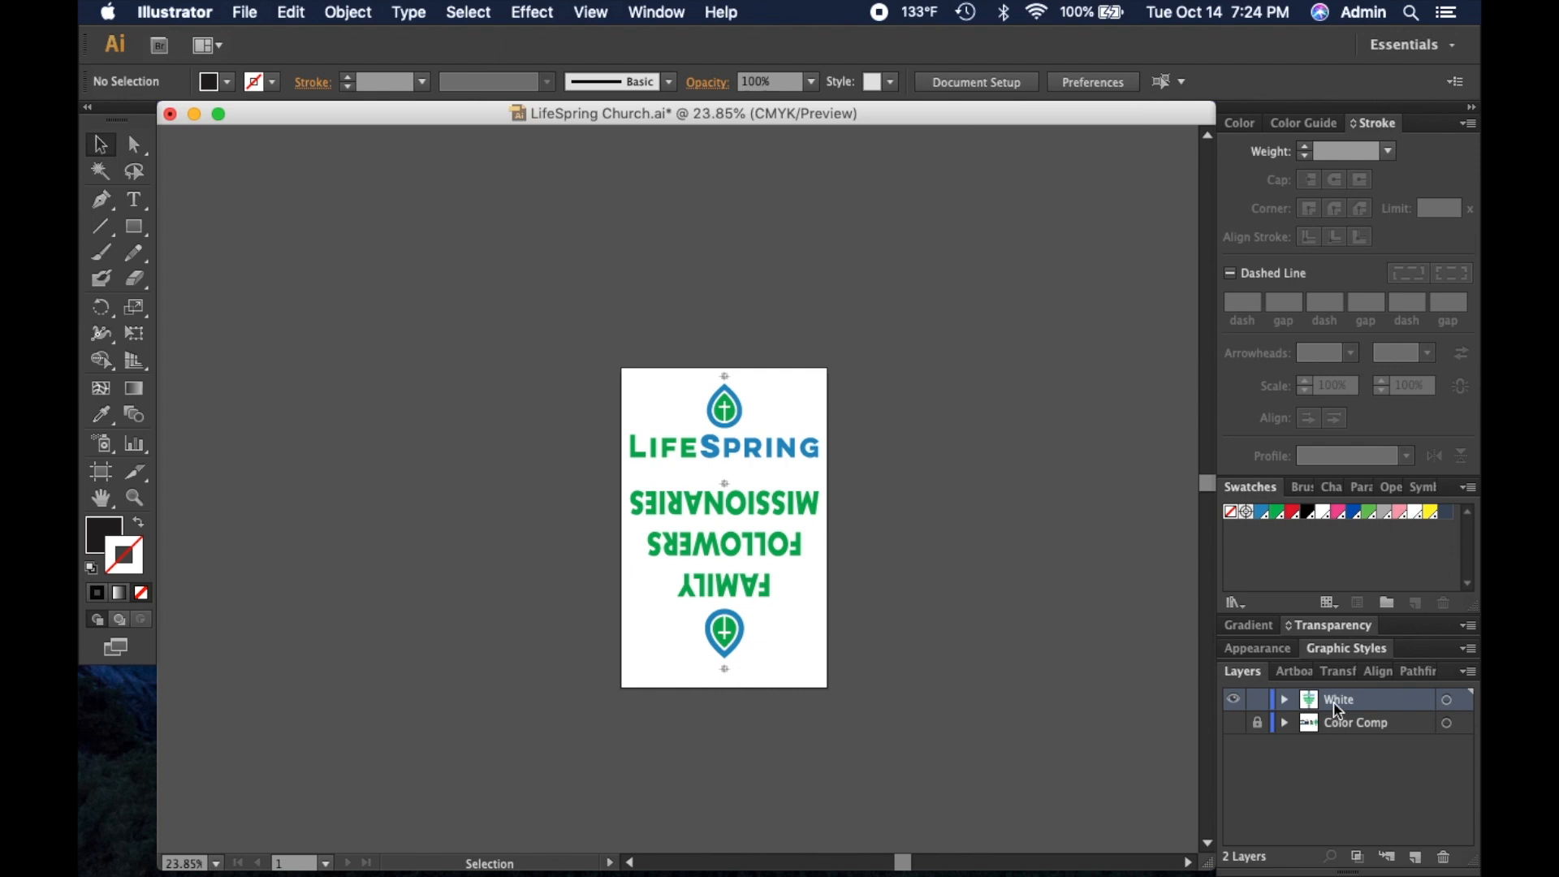
Step: Duplicate the White layer and rename the copy Green
click(1472, 675)
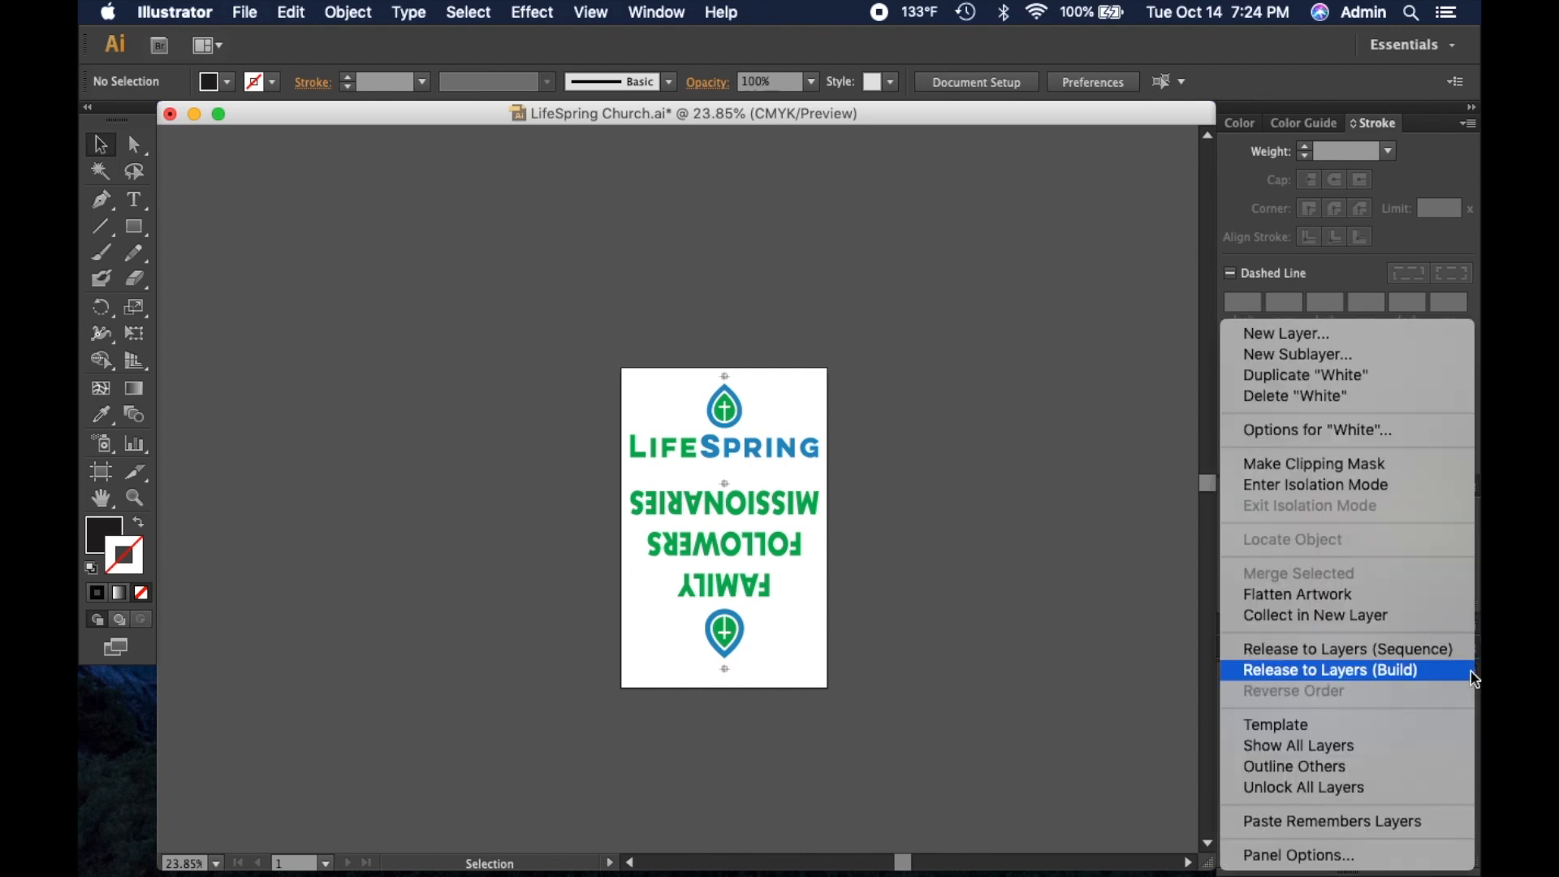
click(1384, 379)
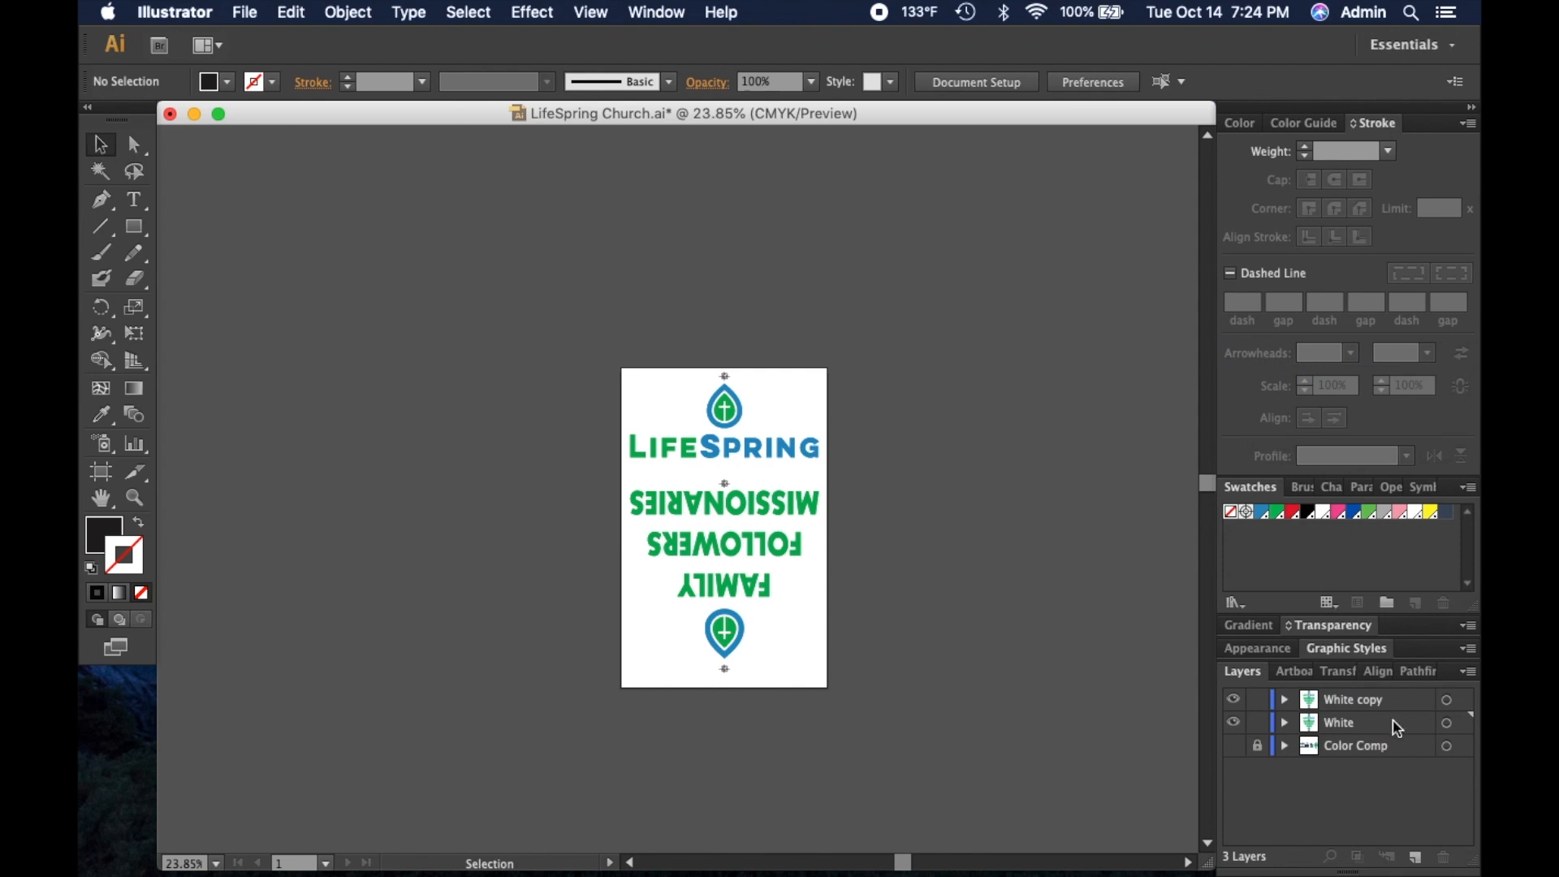
double_click(1378, 700)
text(C)
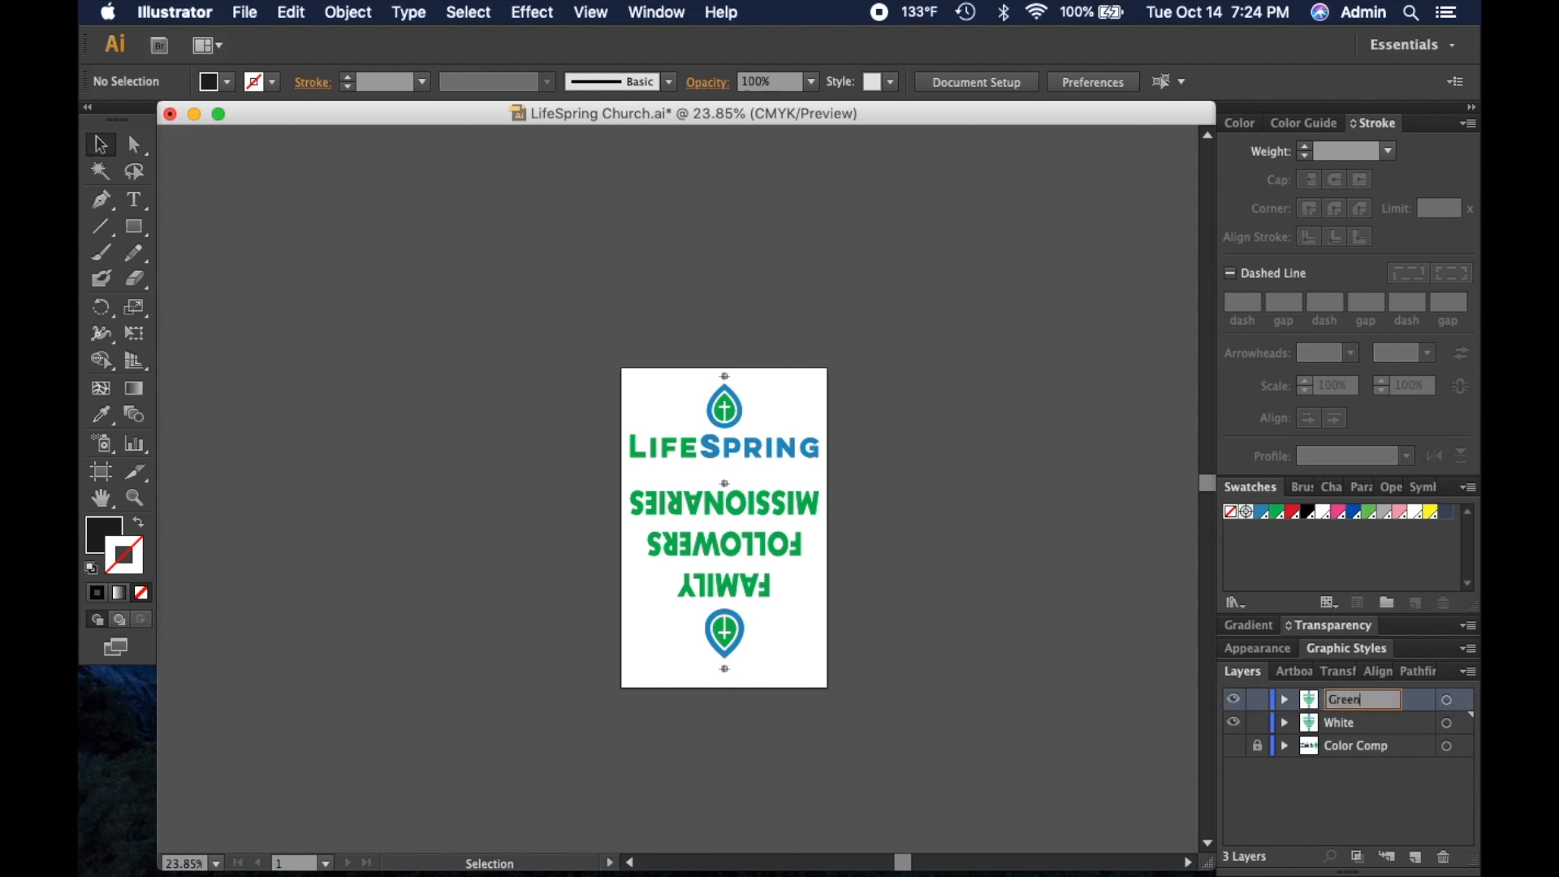
key(Return)
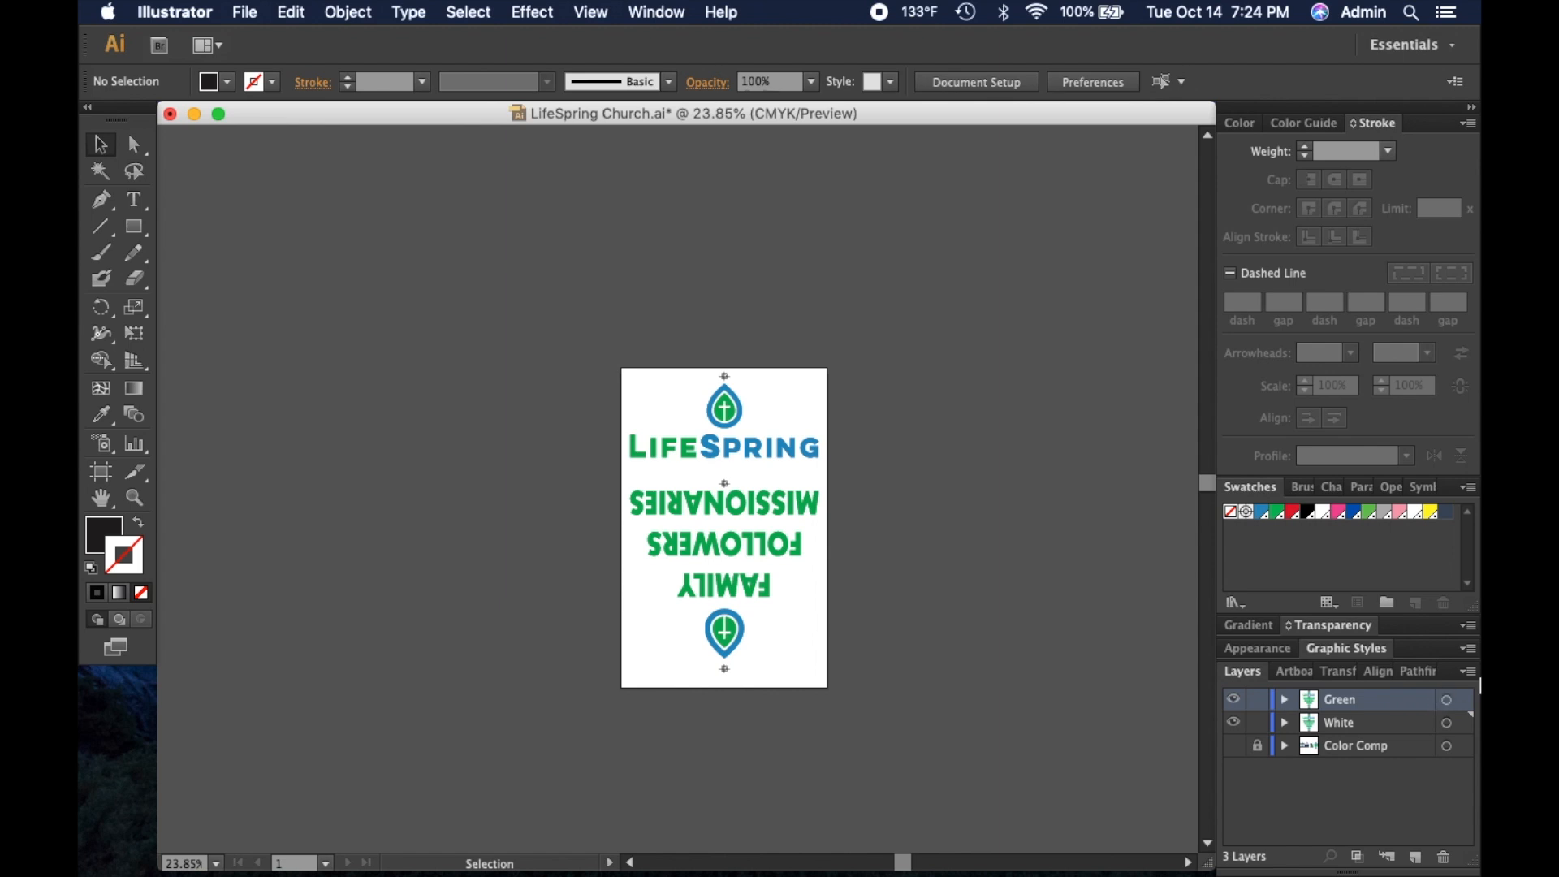
Step: Duplicate the Green layer as Blue, and lock and hide the Green and White layers
click(1472, 674)
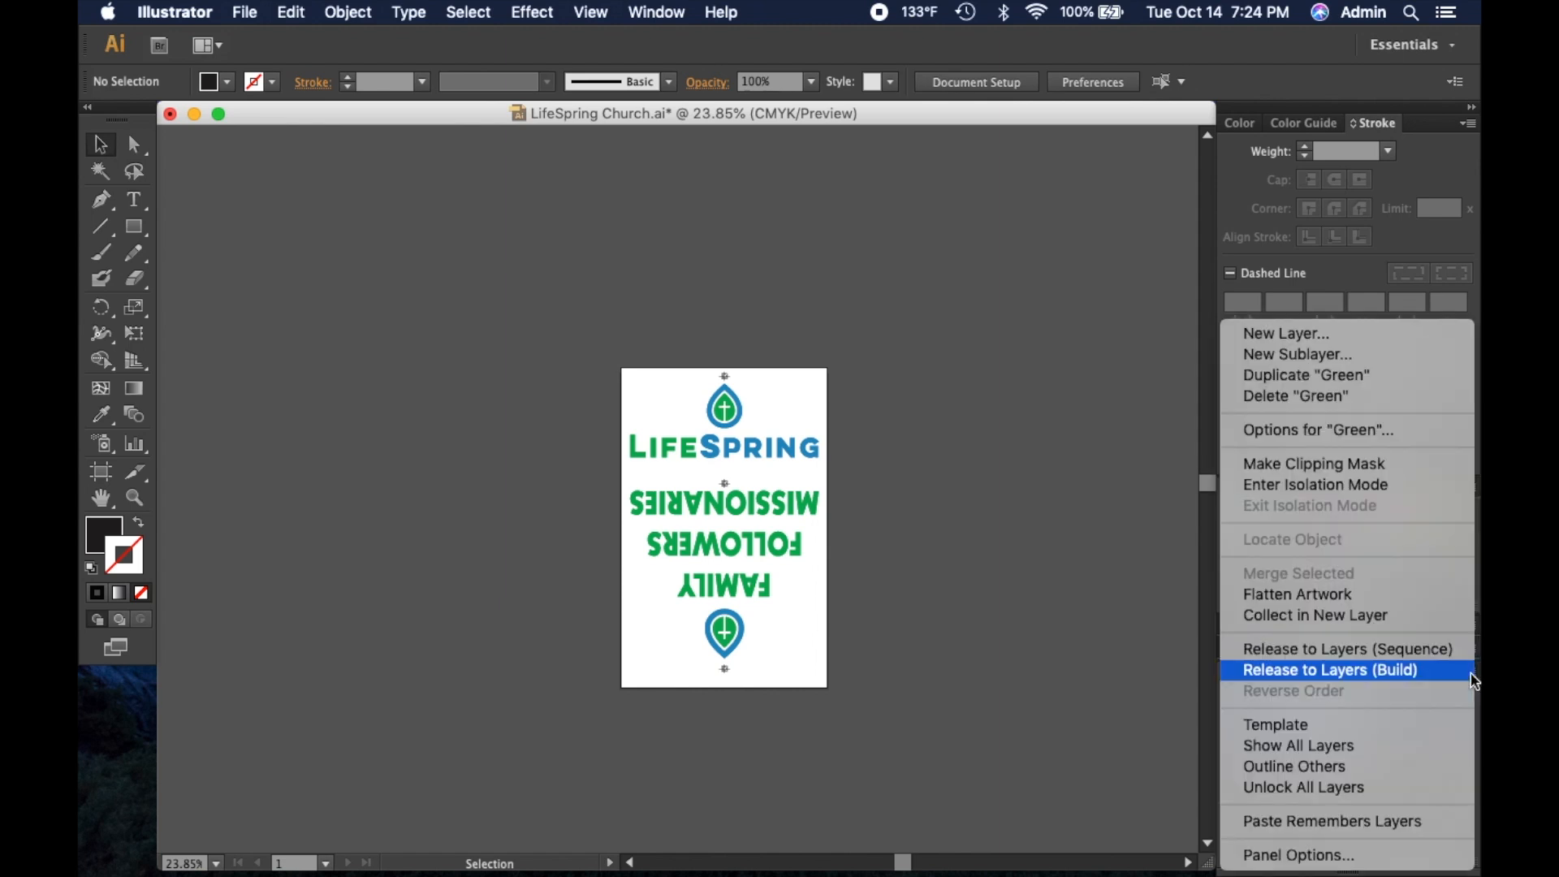
click(1354, 379)
double_click(1391, 709)
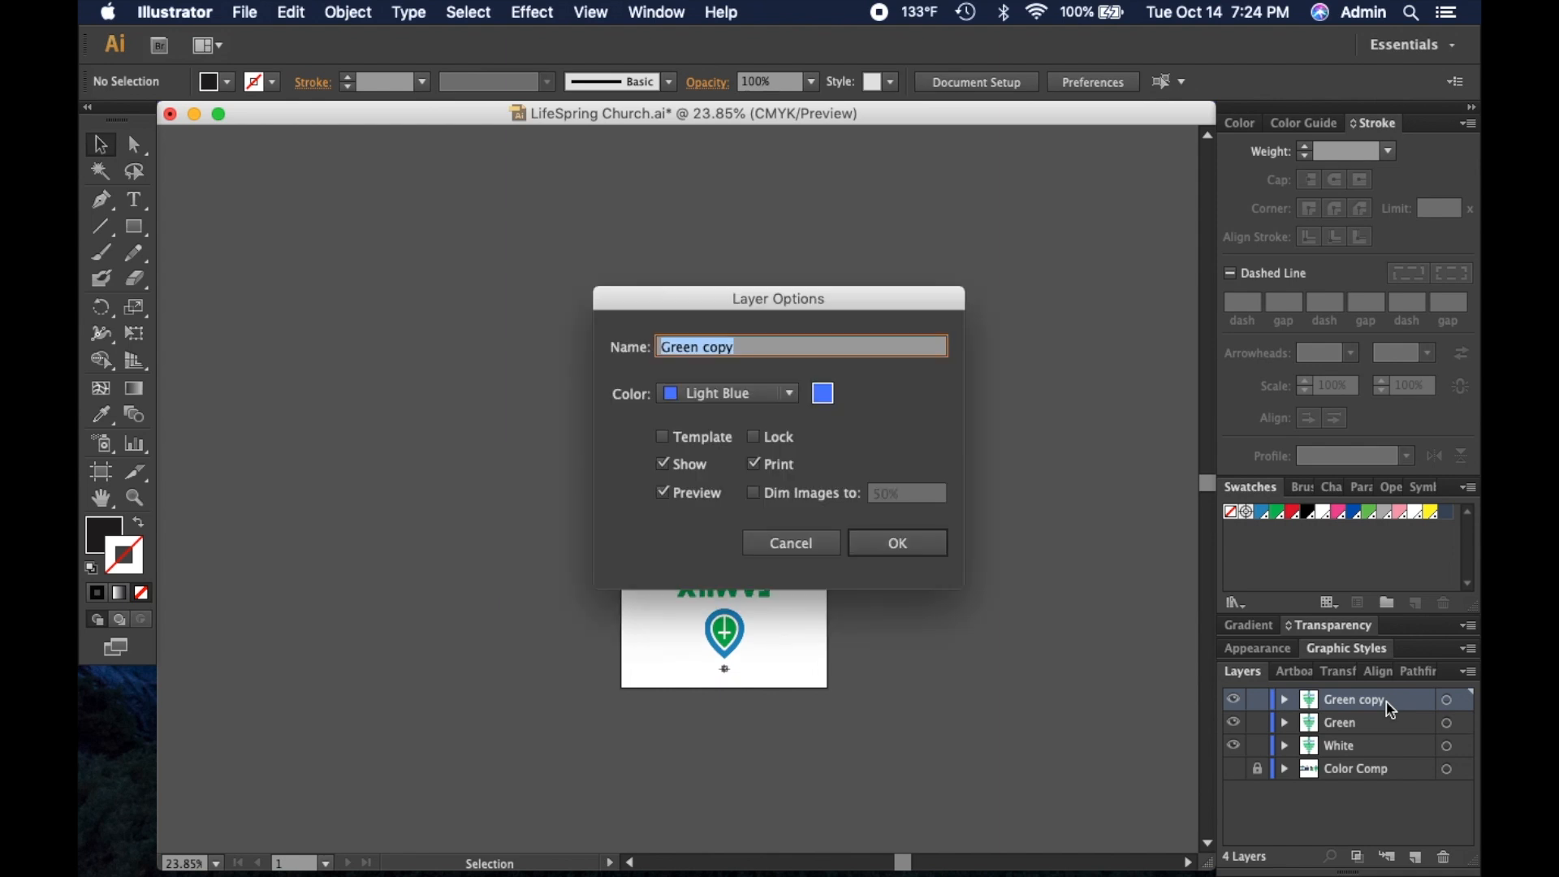
text(Blue)
key(Return)
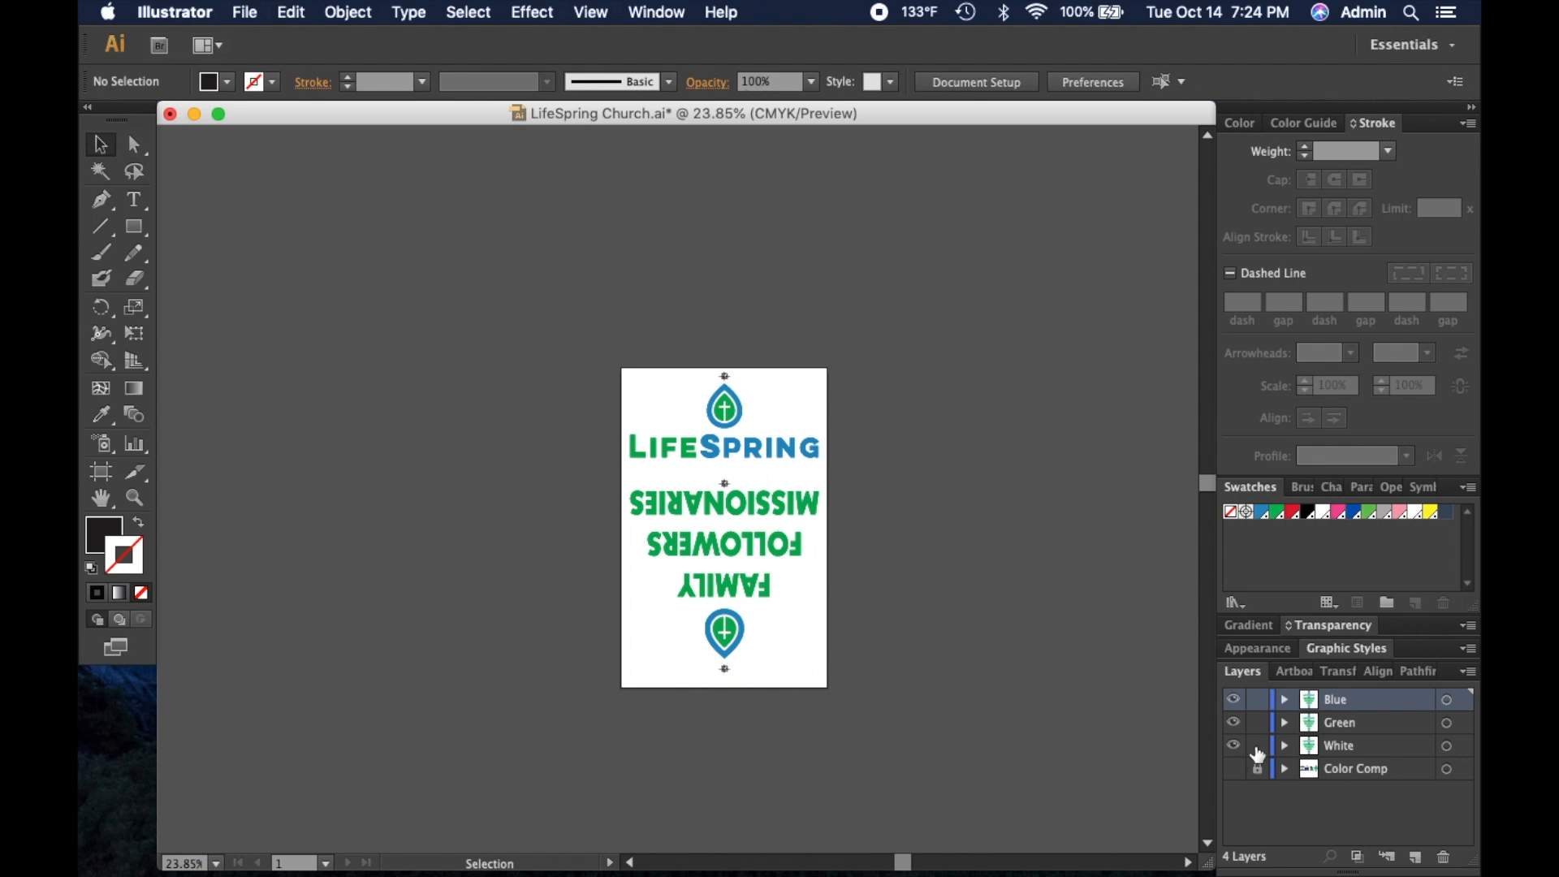
drag(1260, 729, 1234, 748)
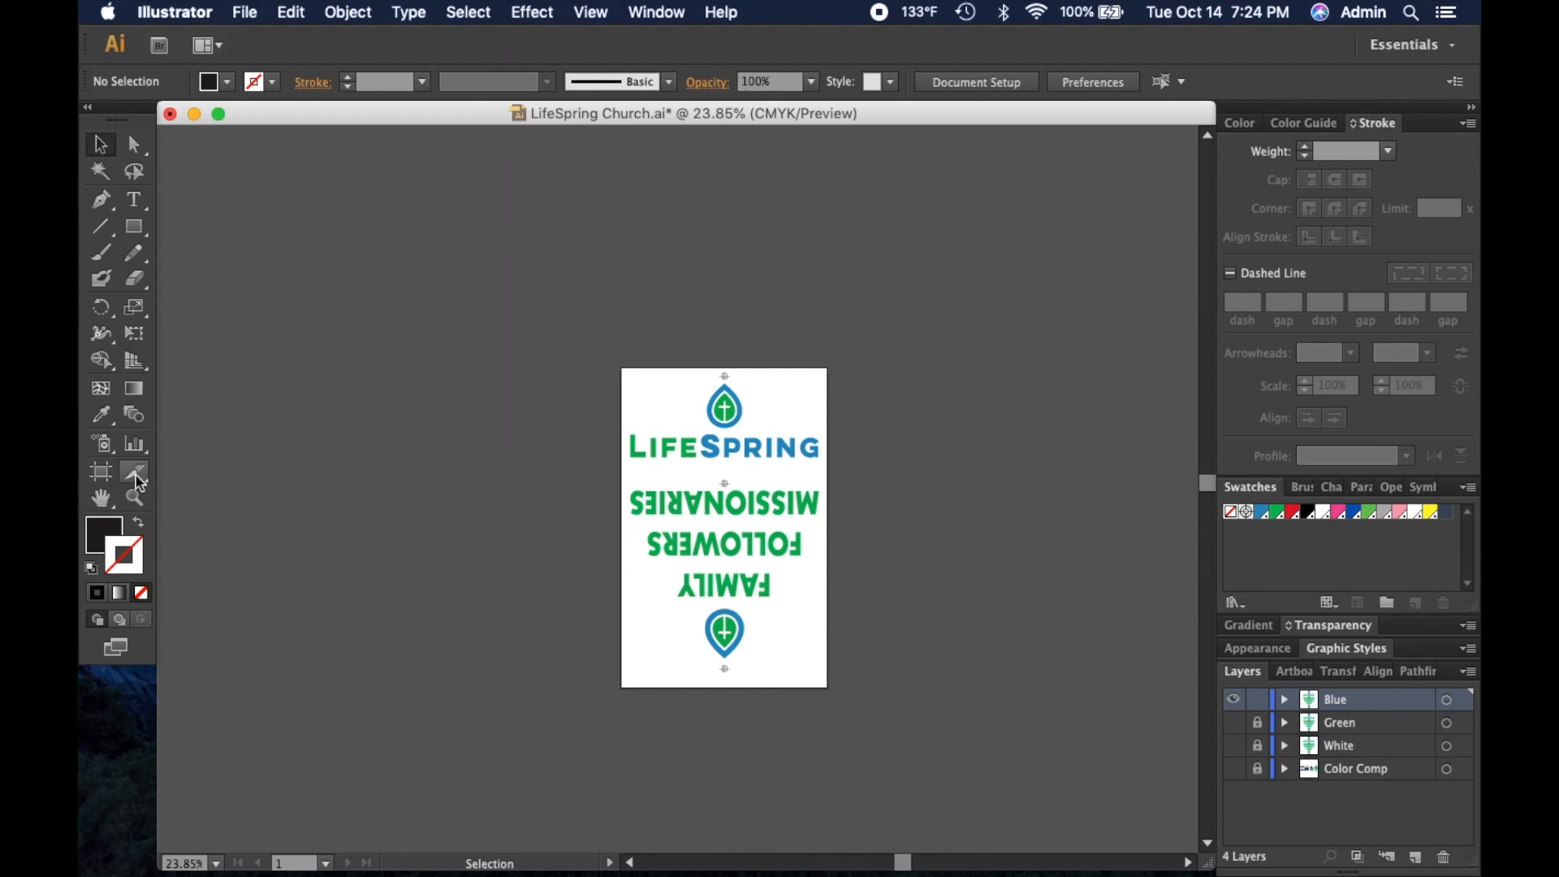
Step: Add the text label "Blue - 200" on the Blue layer, just outside the artboard beside the middle registration mark
click(135, 498)
click(787, 519)
click(725, 471)
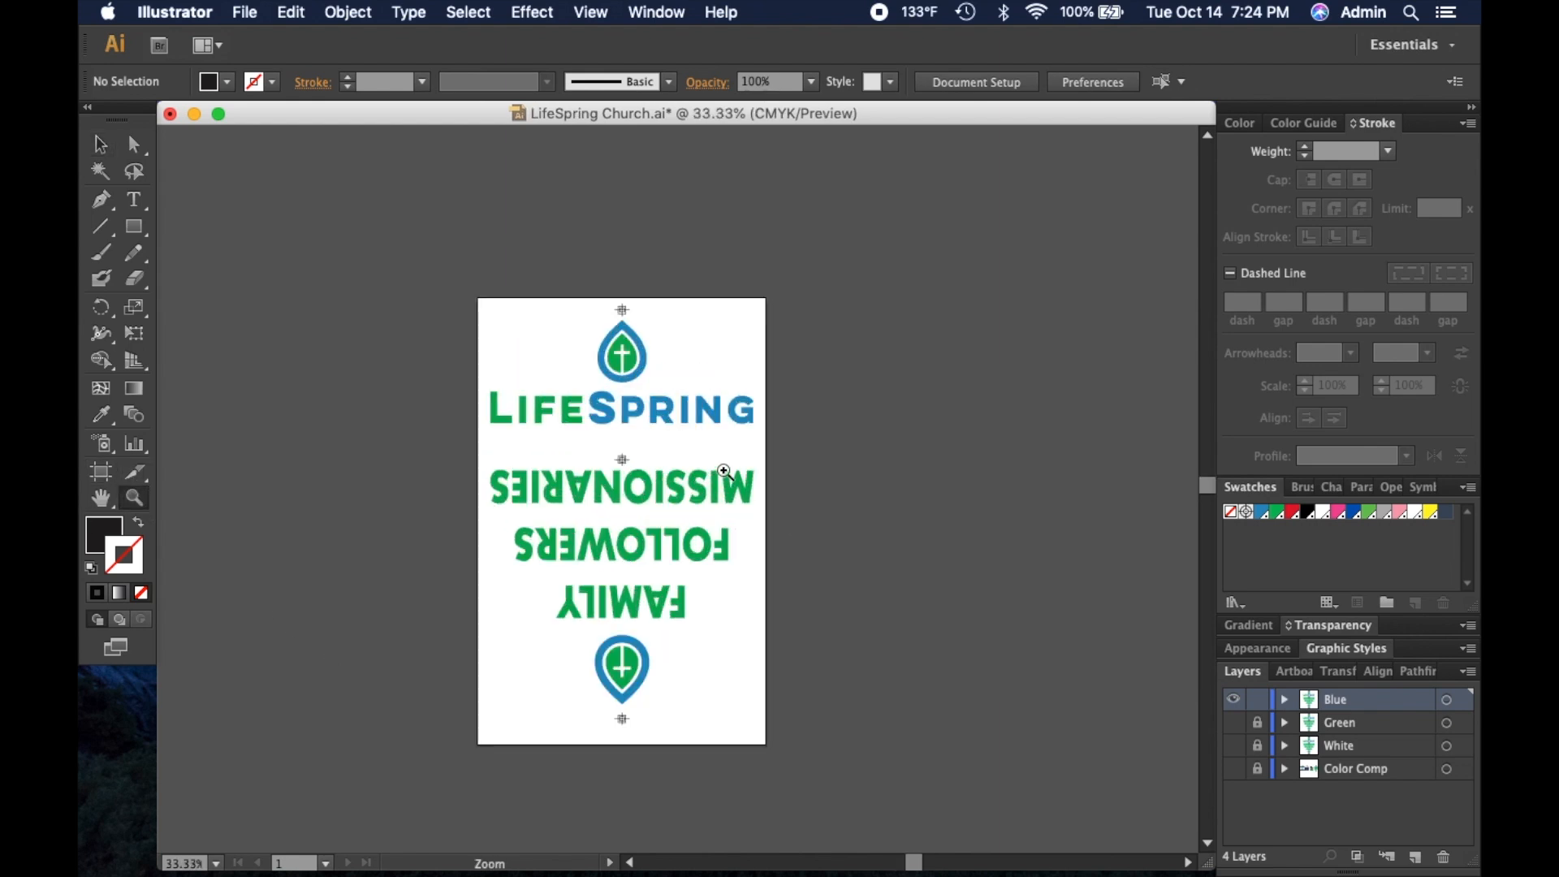
click(725, 471)
click(726, 471)
key(t)
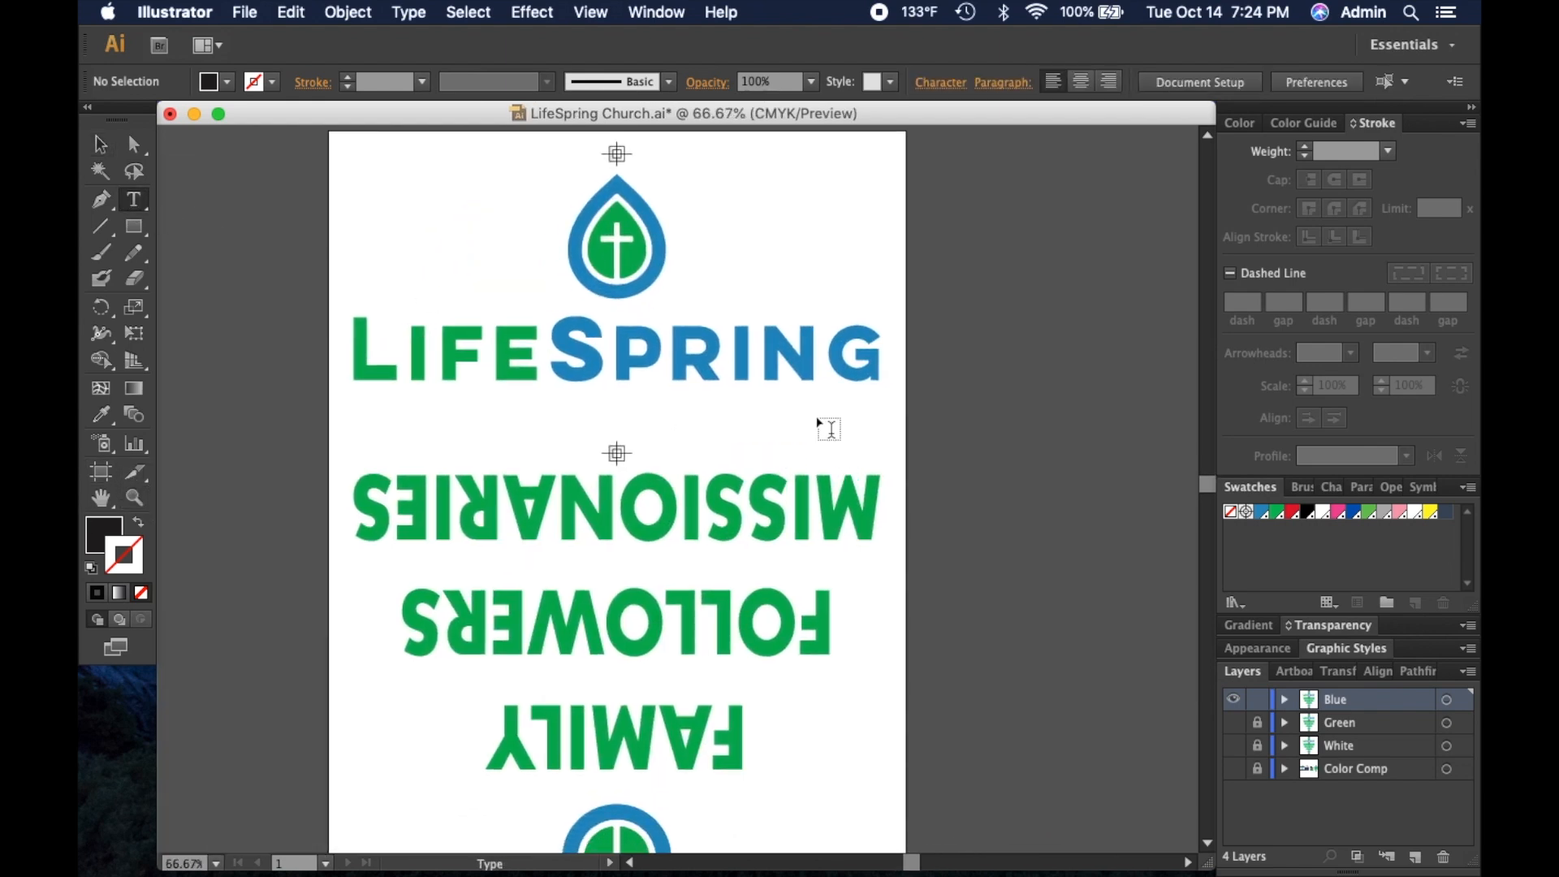
scroll(829, 429, right, 3)
scroll(828, 429, up, 1)
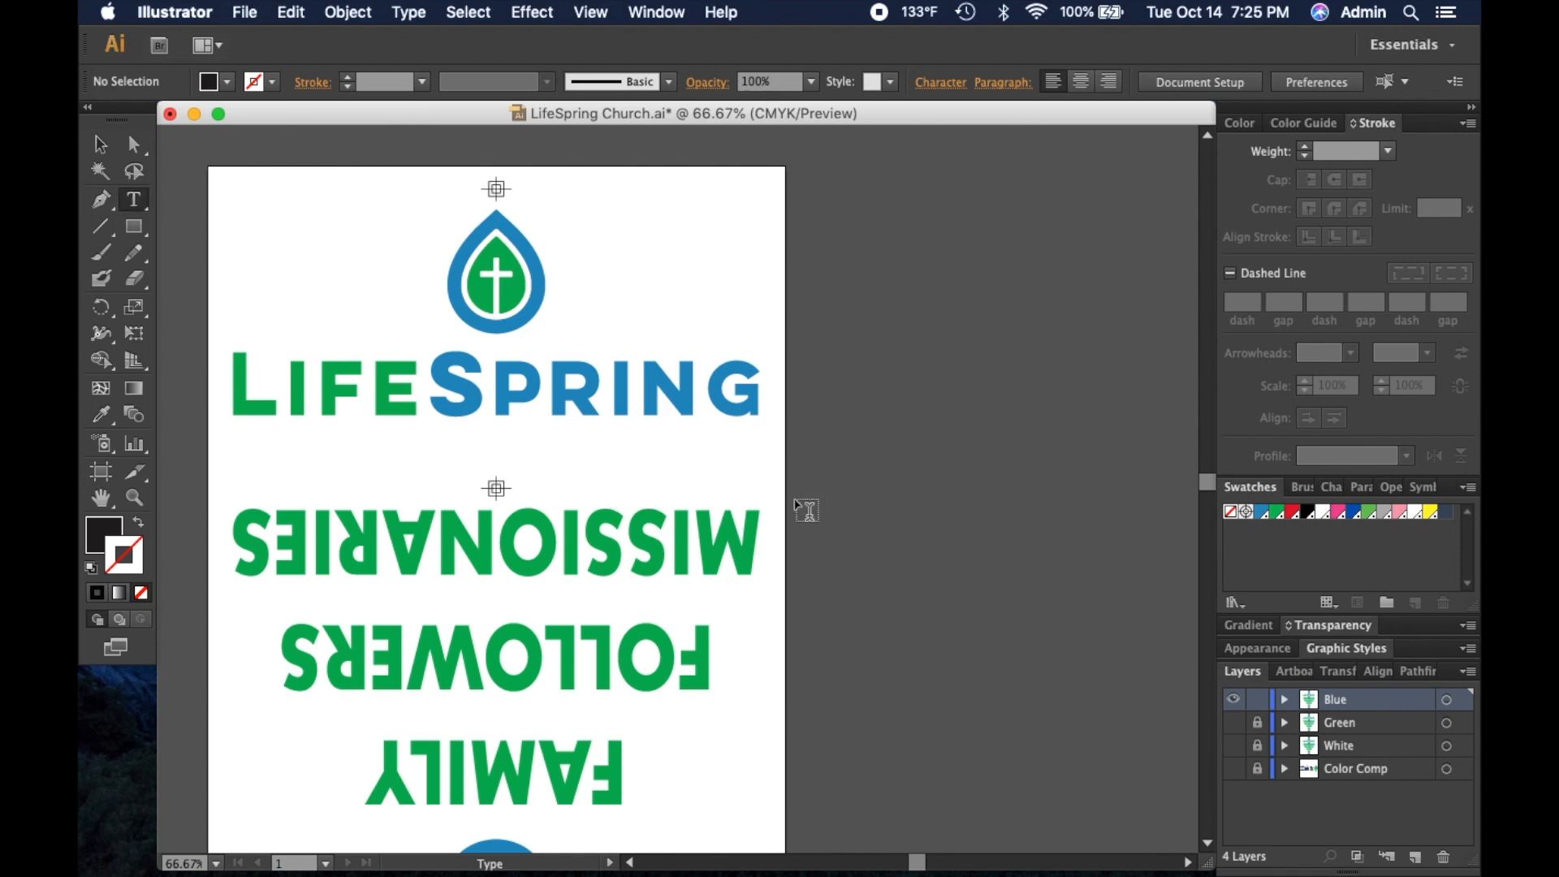
click(819, 477)
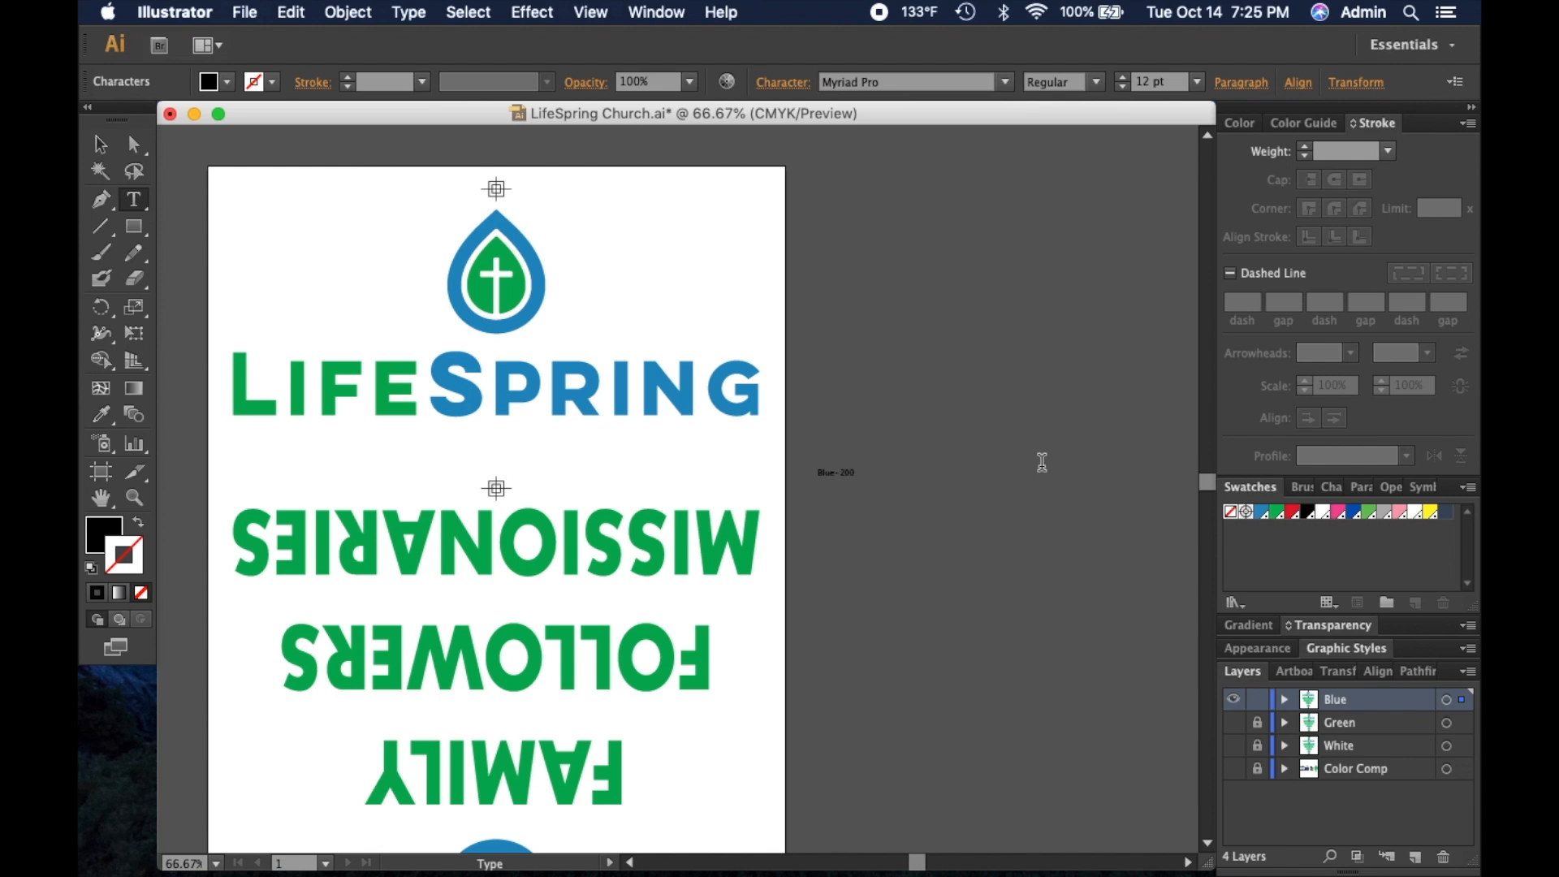
Step: Set the font size of the "Blue - 200" label to 14 pt
drag(857, 473, 796, 473)
click(1335, 488)
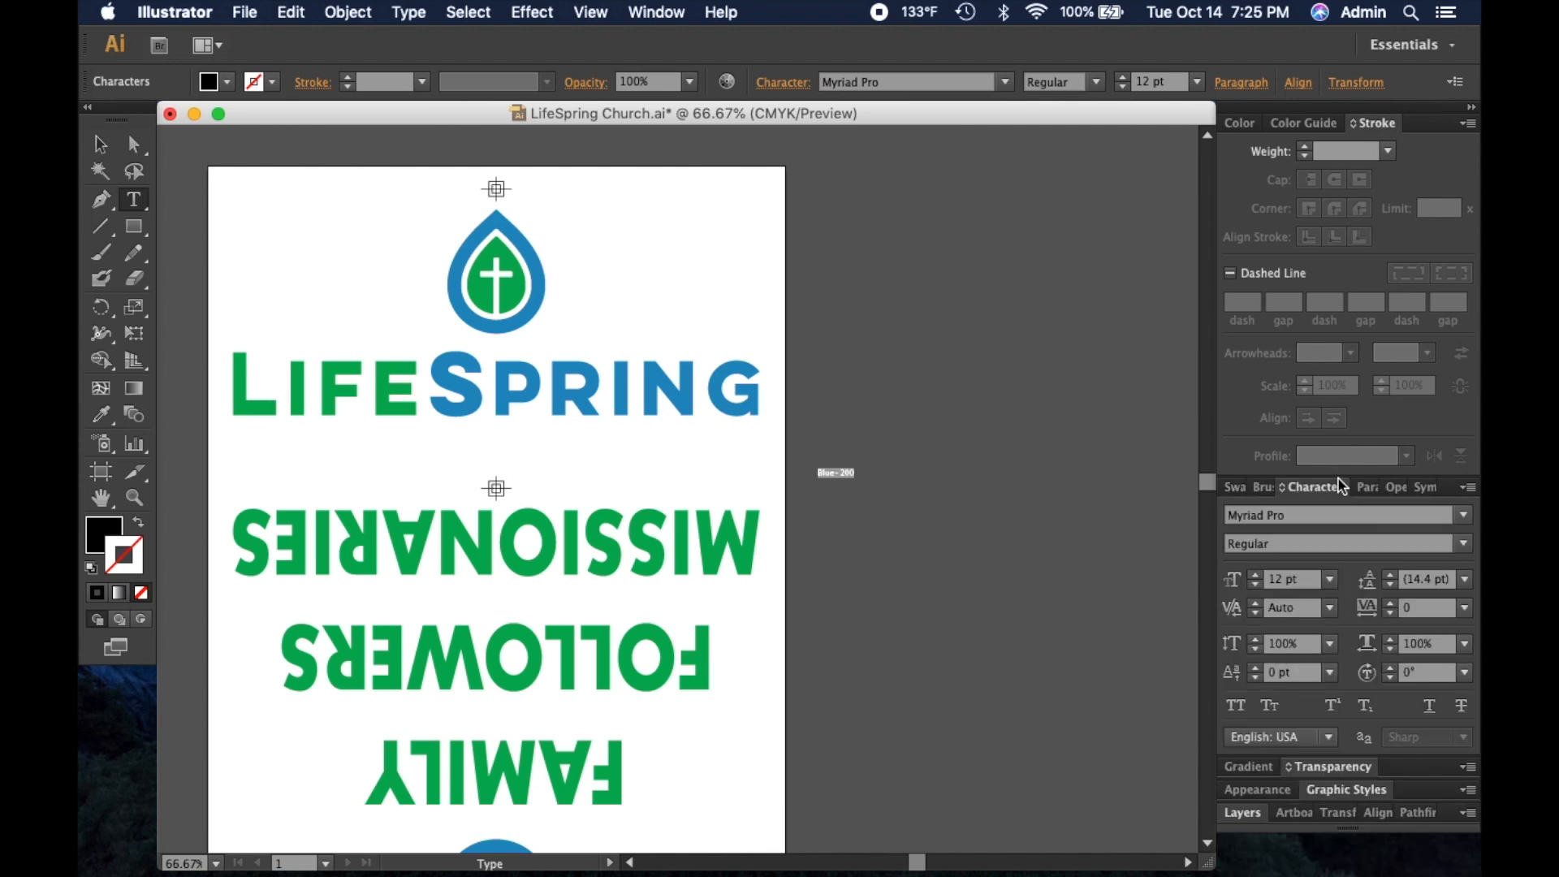
click(1332, 580)
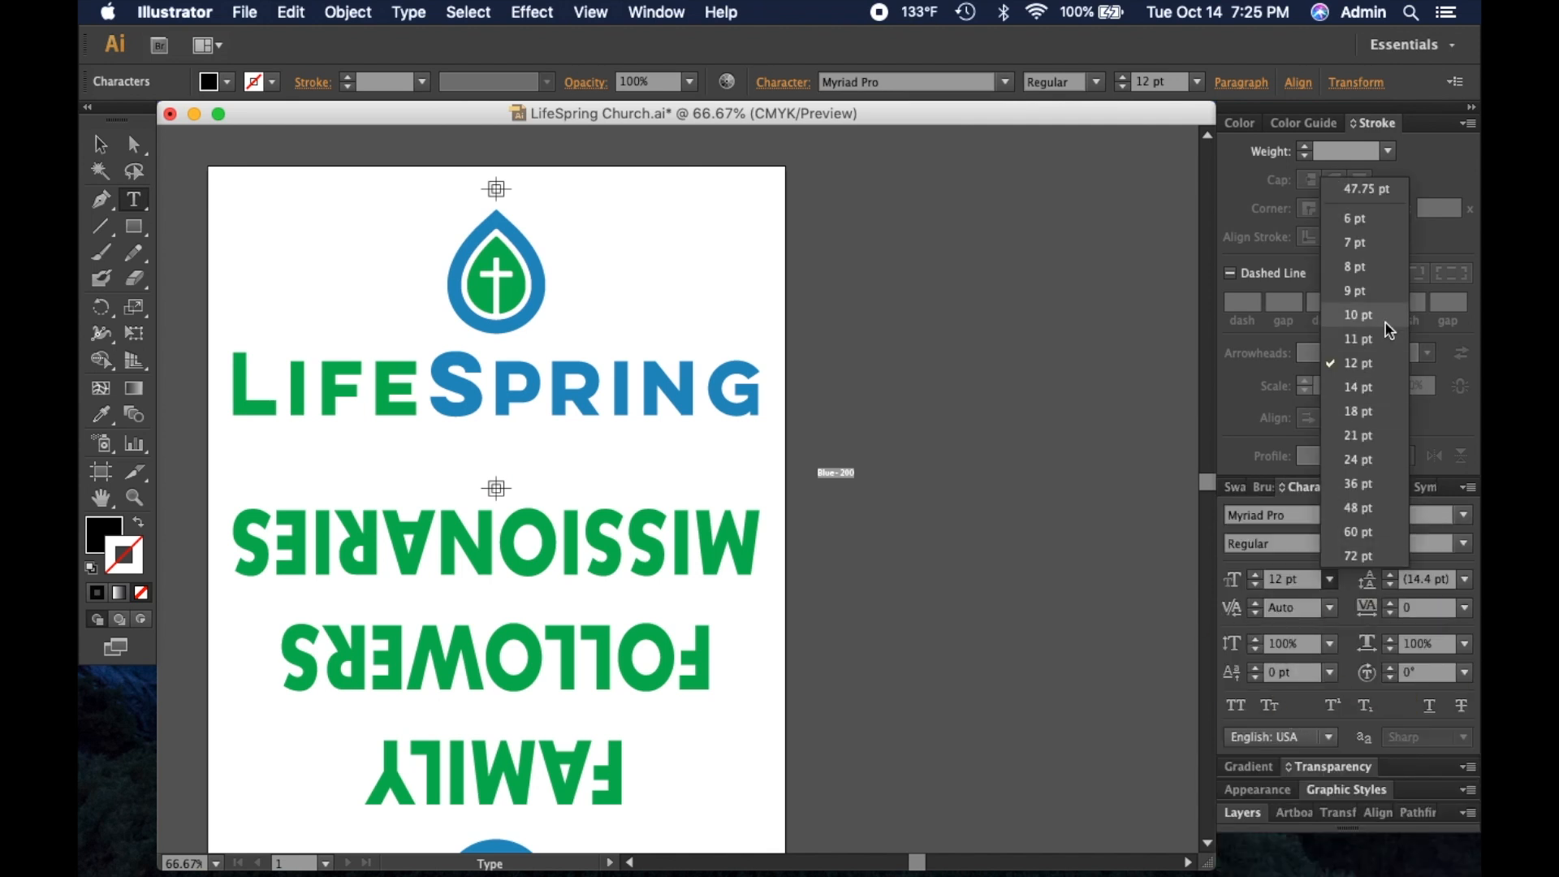
click(1373, 387)
super+click(866, 578)
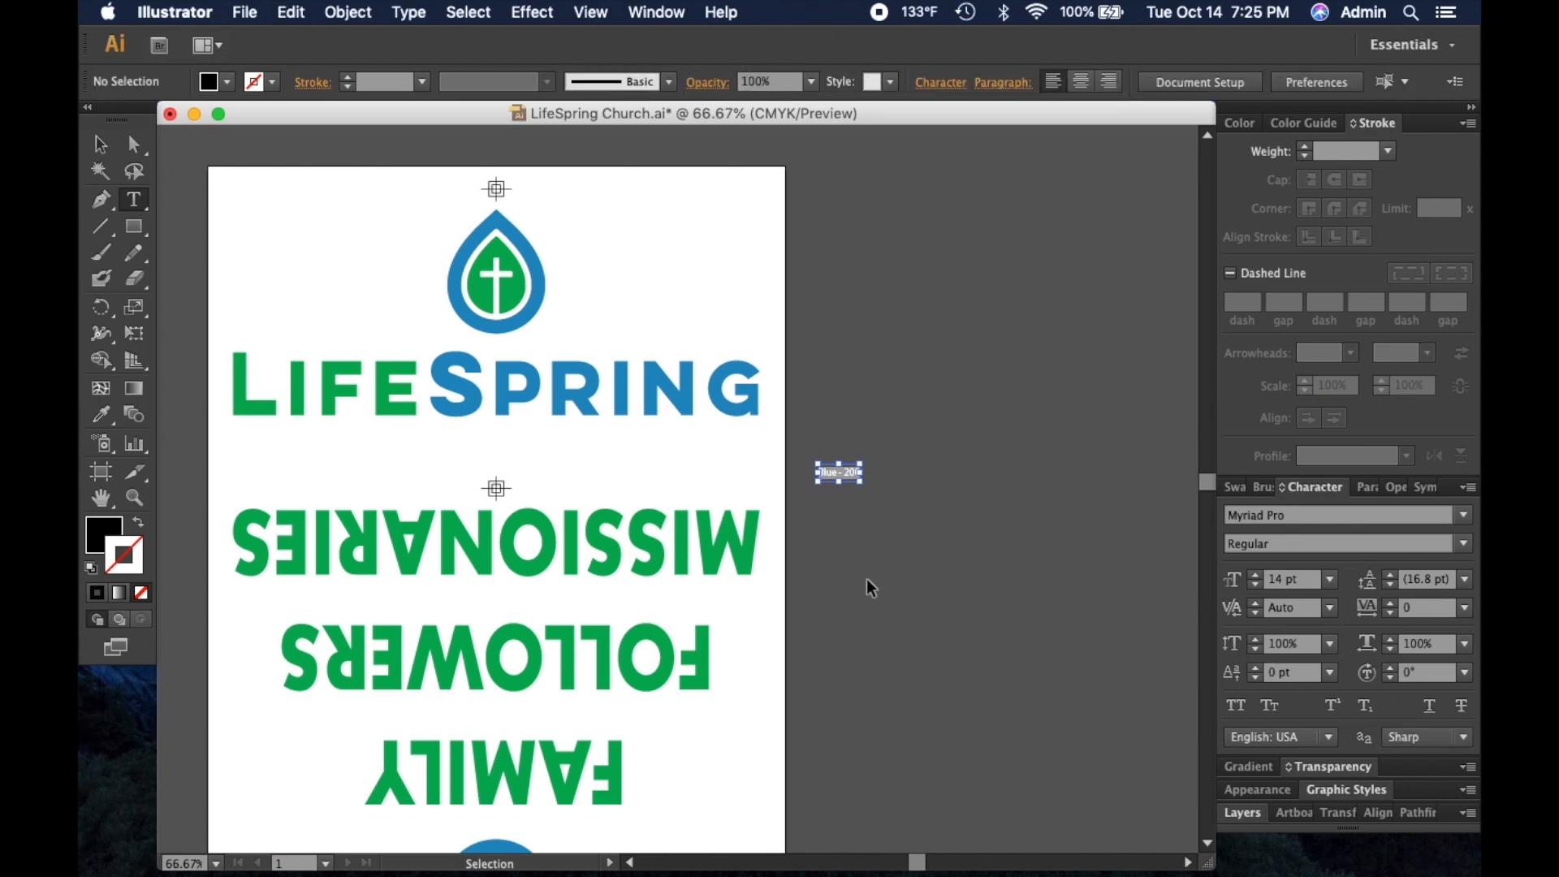
Step: Move the "Blue - 200" label onto the artboard, directly right of the middle registration mark, and deselect it
drag(852, 470, 552, 487)
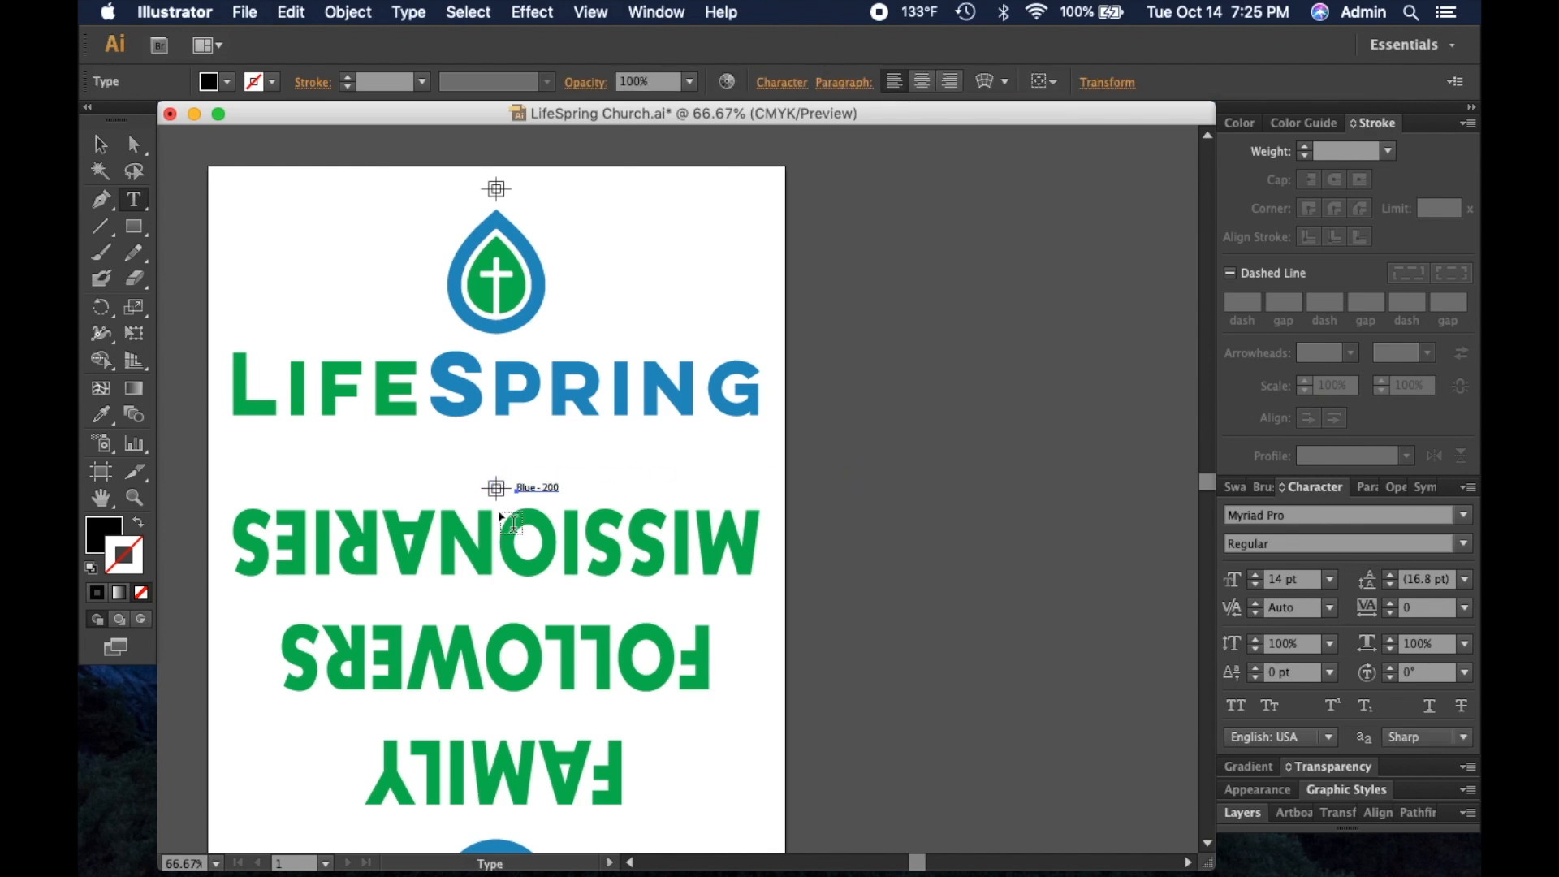
click(134, 497)
click(609, 561)
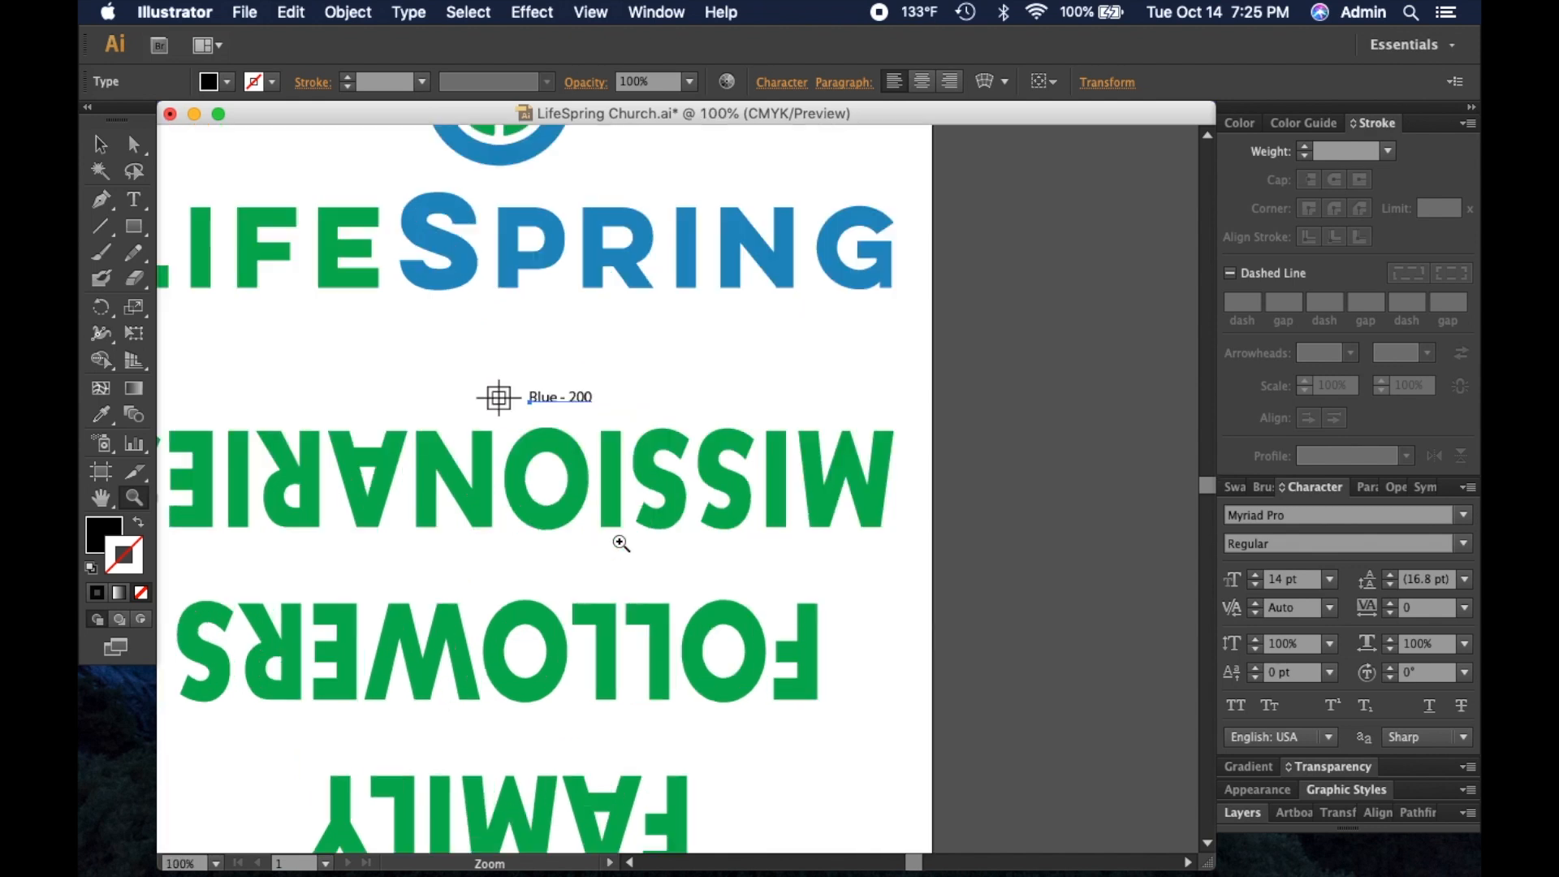
click(625, 528)
super+click(717, 573)
alt+click(713, 550)
drag(748, 538, 669, 561)
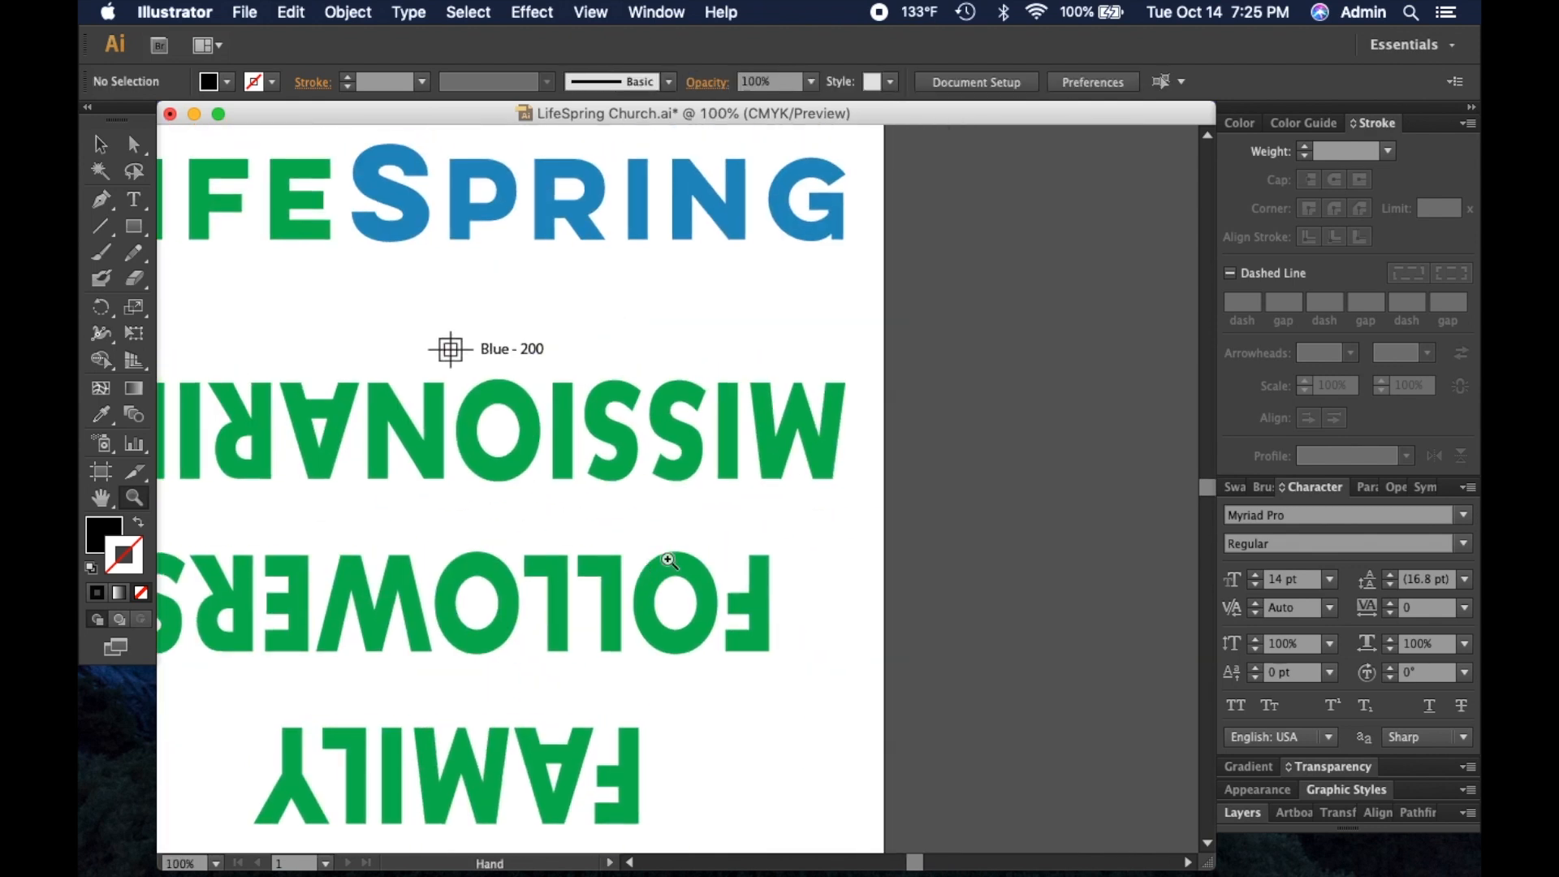
Step: Display the CMYK color sliders and collapse the character settings
drag(994, 521, 890, 544)
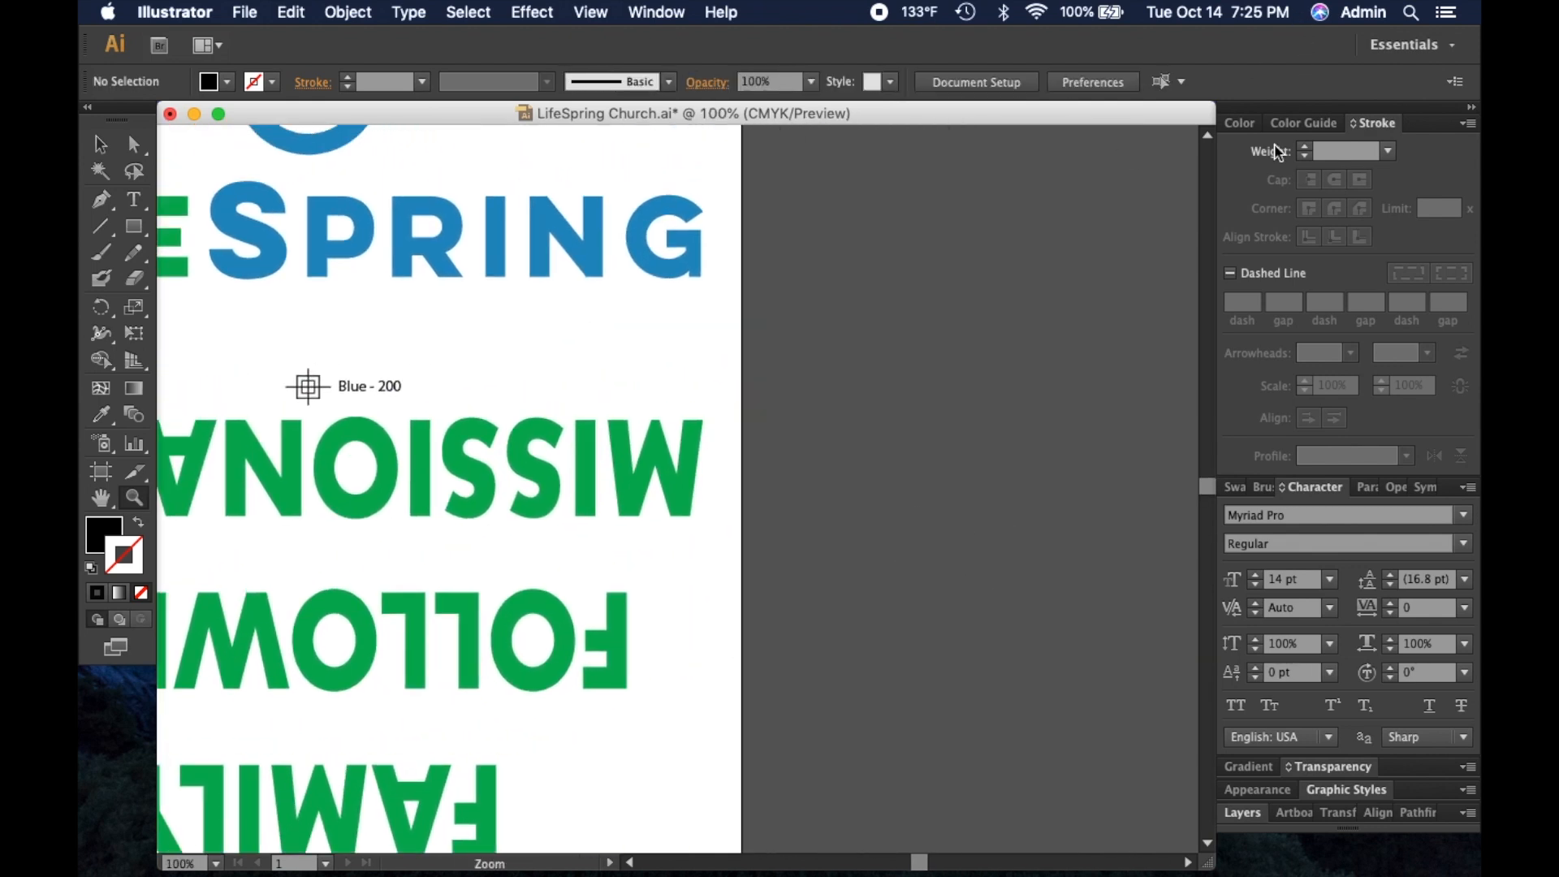
click(1240, 122)
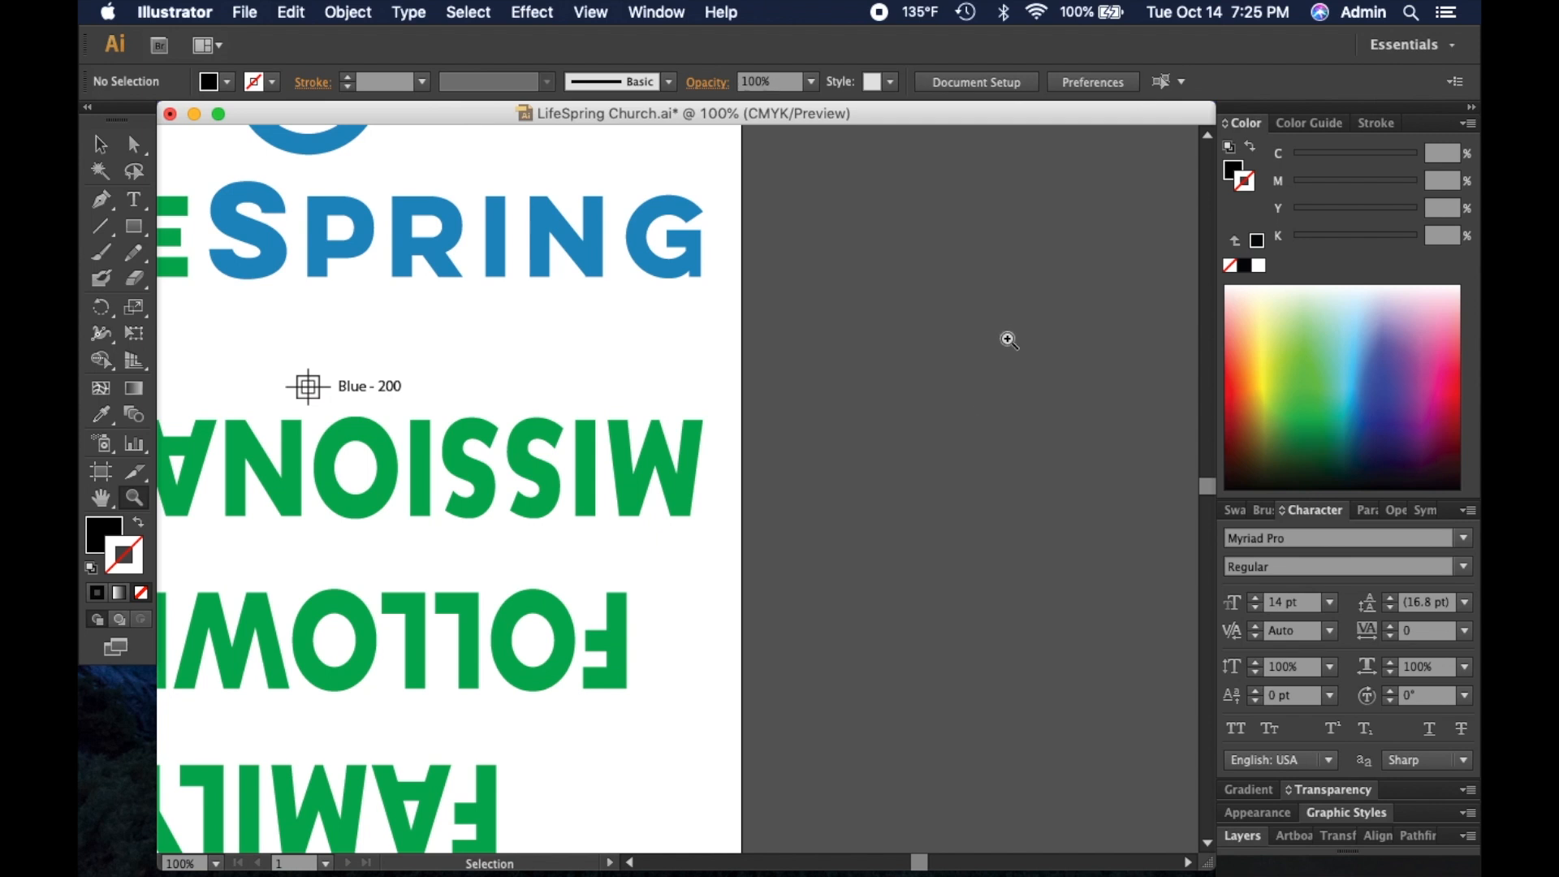
double_click(1316, 511)
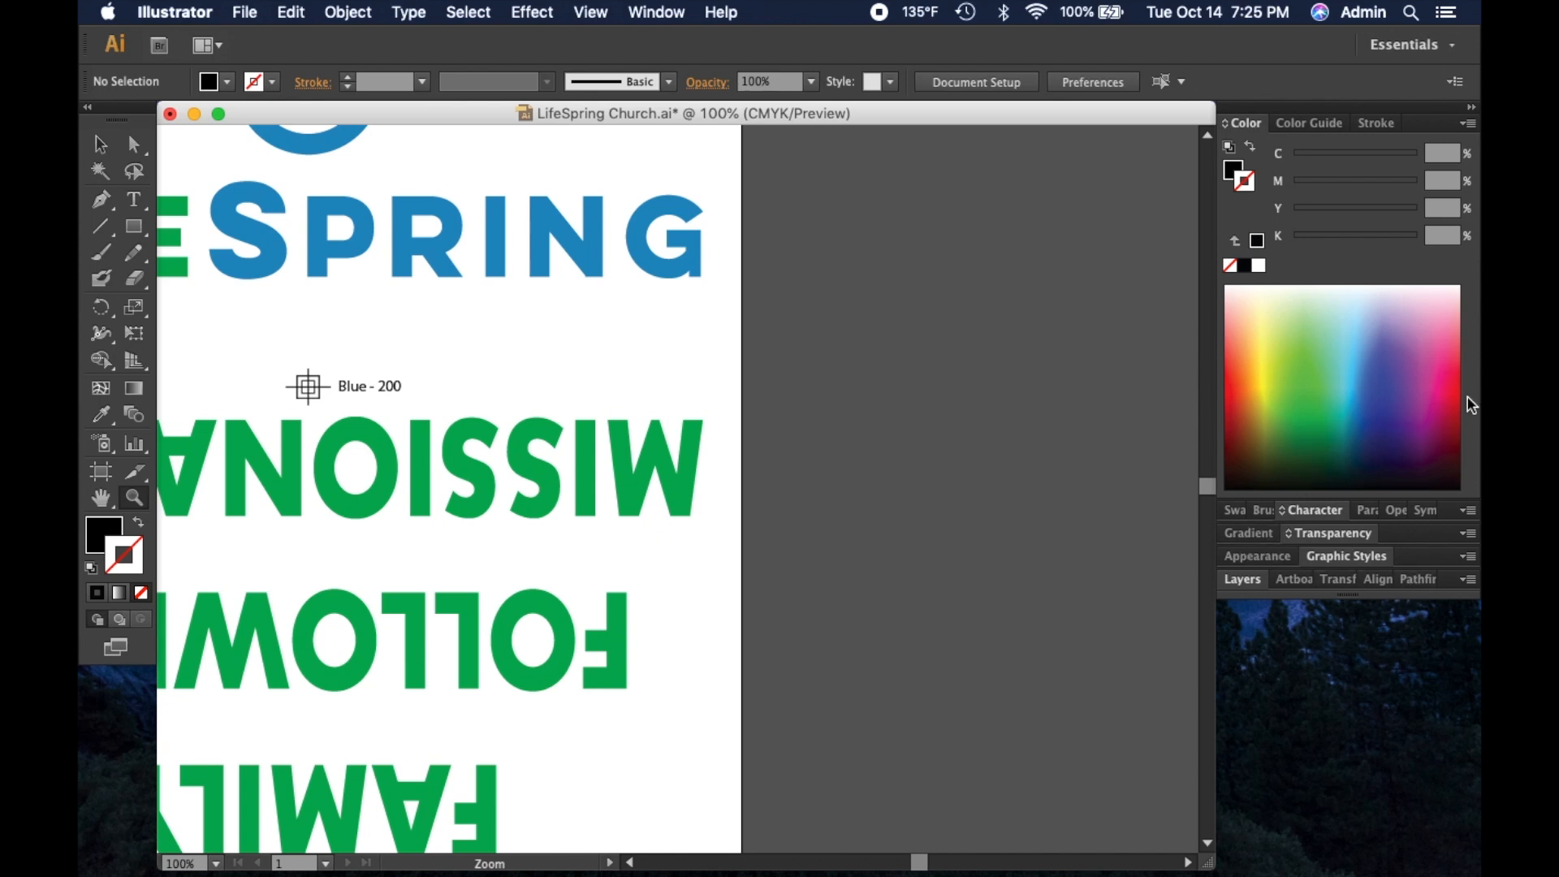
Step: Set the fill color to a rich black of C 50, M 50, Y 20 and K 100
click(1231, 168)
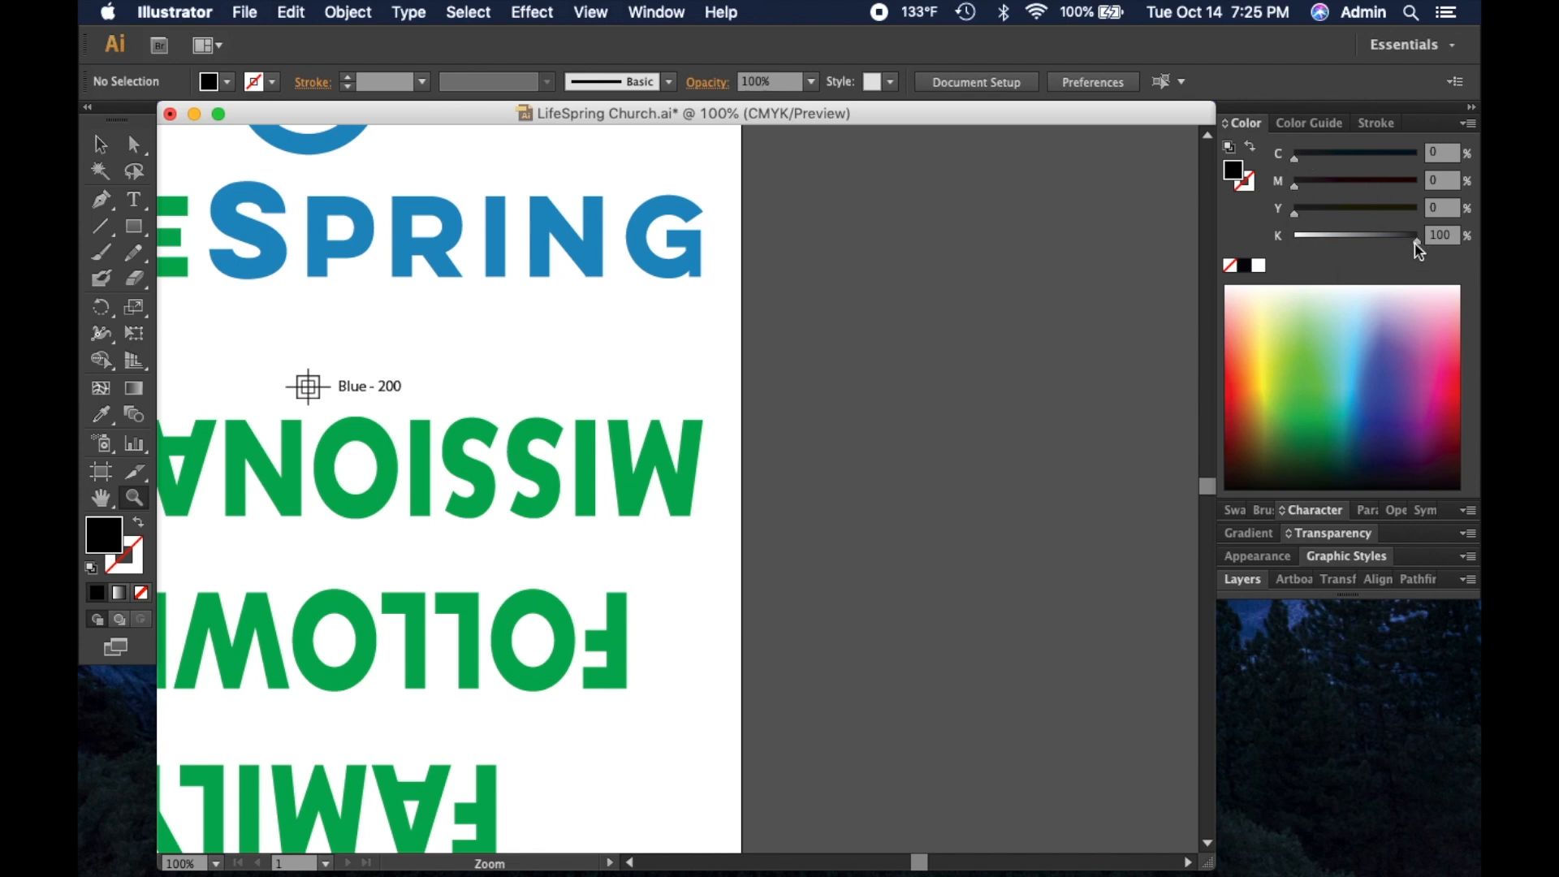
drag(1415, 244, 1420, 246)
click(1446, 210)
text(2)
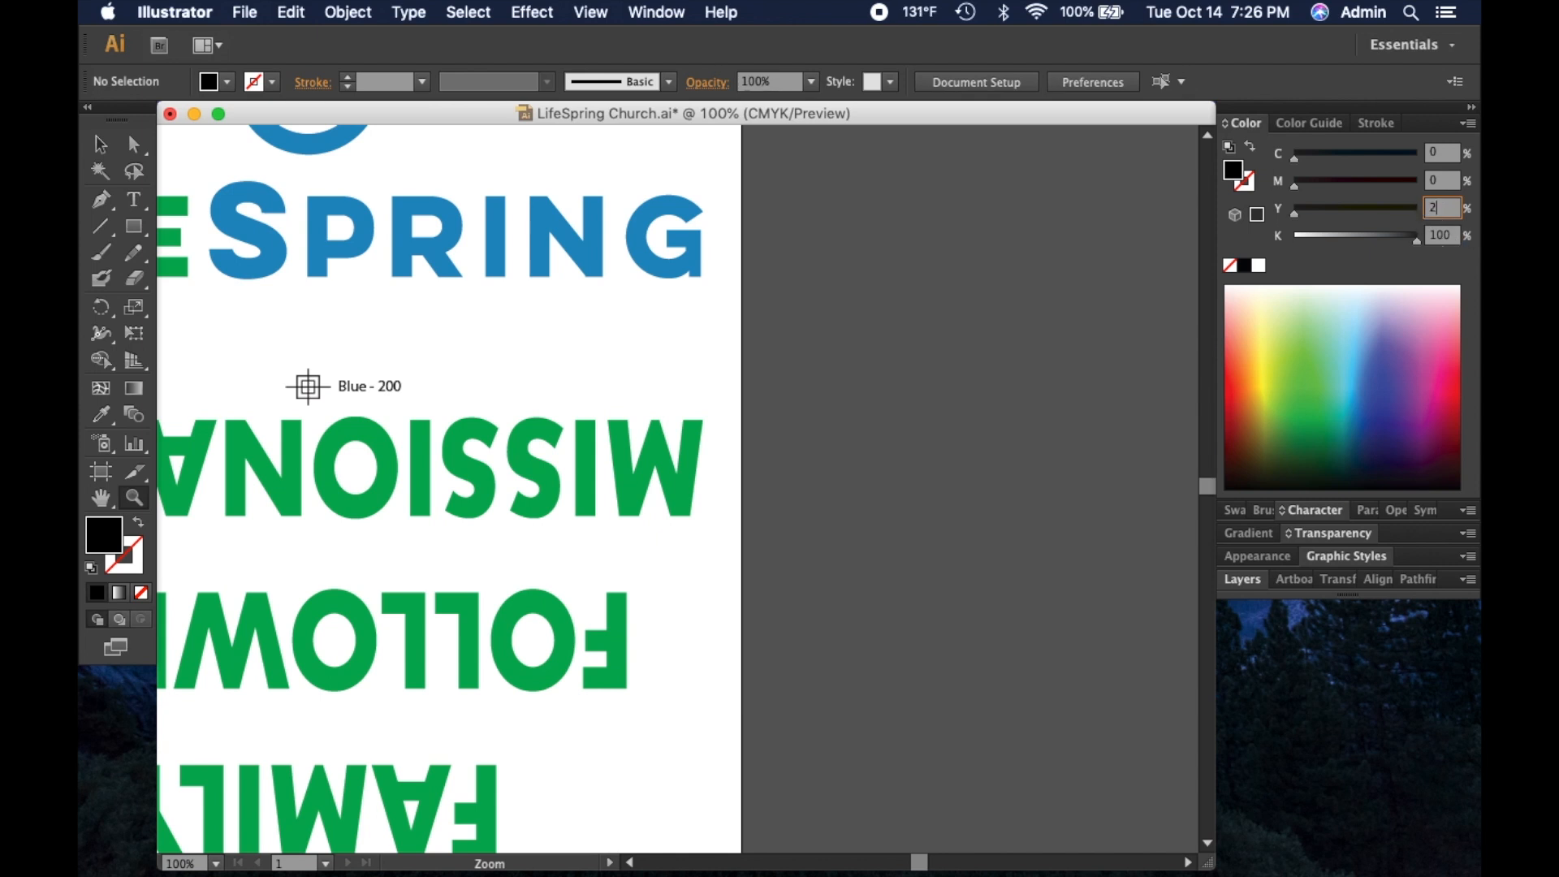
click(1447, 182)
text(50)
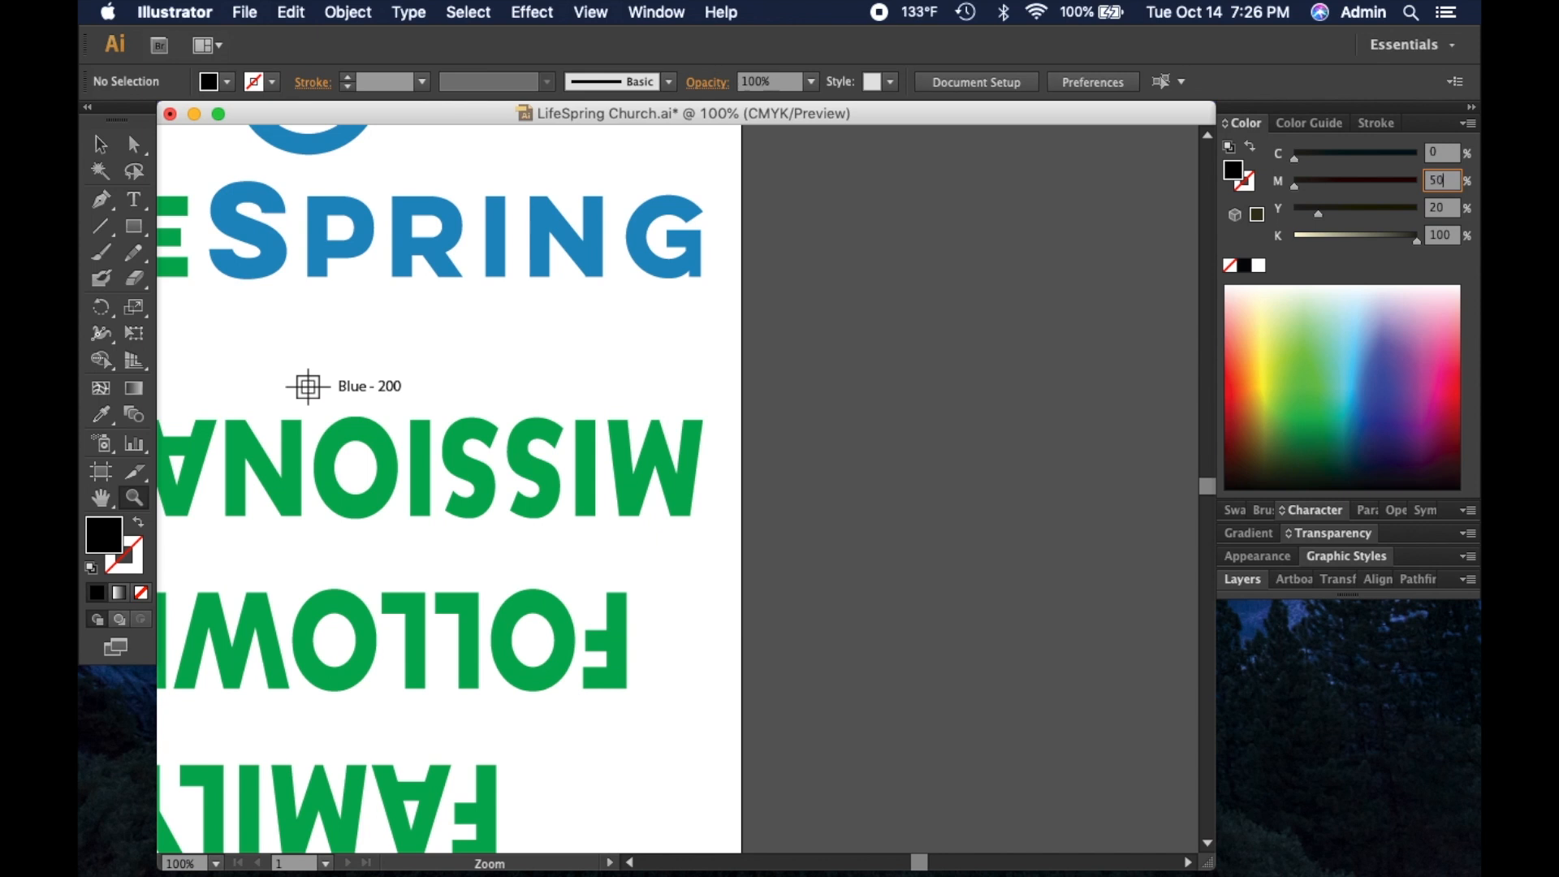
click(1447, 152)
text(5)
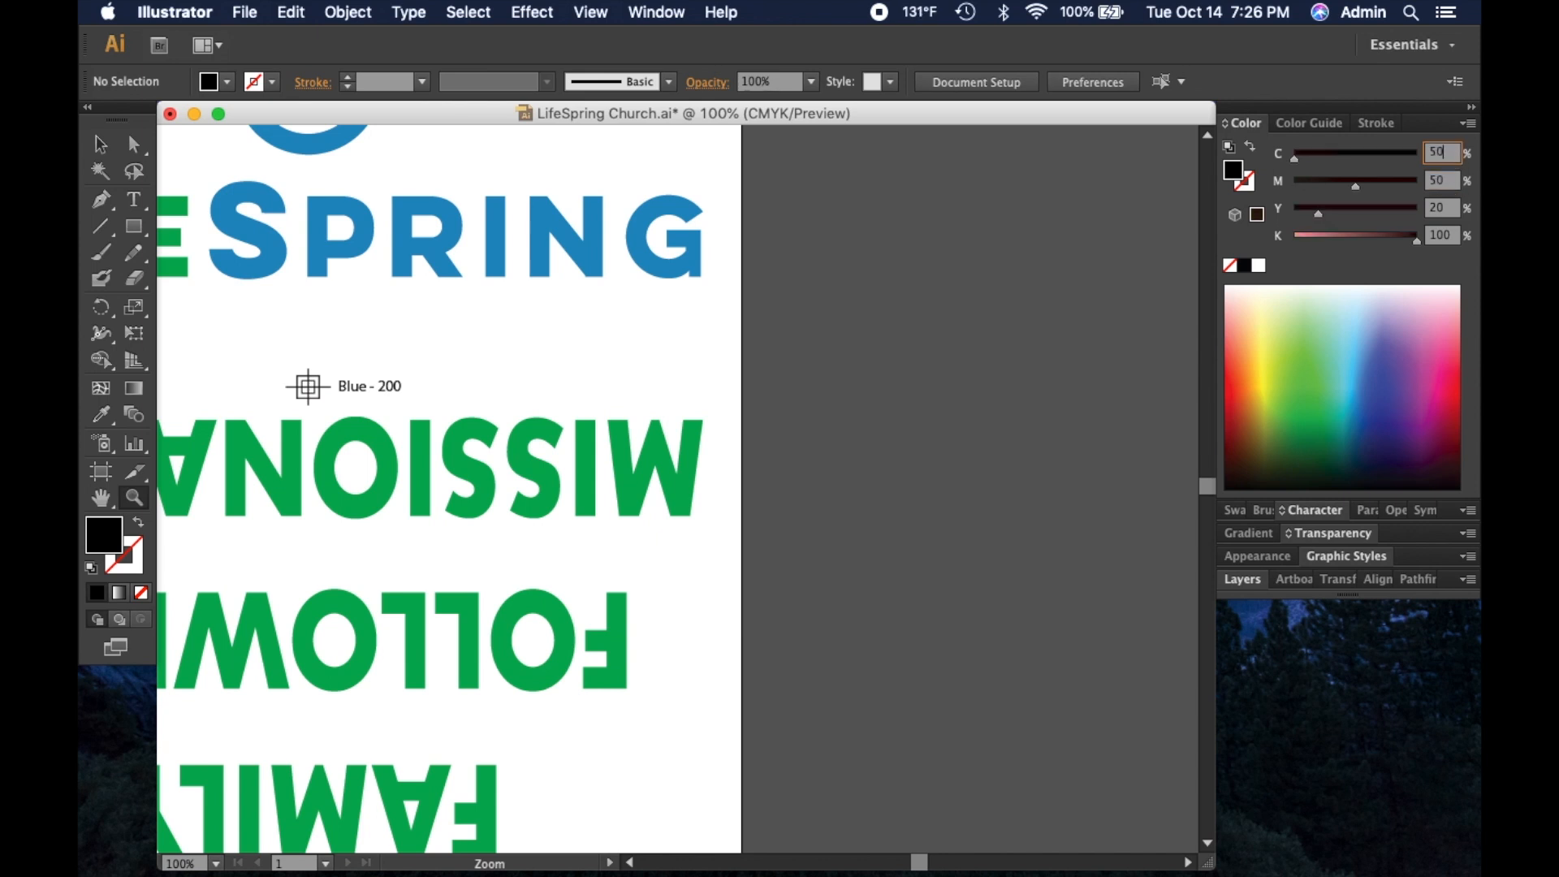
key(Return)
Step: Save the current fill color as a new swatch named "Rich Black"
click(1233, 512)
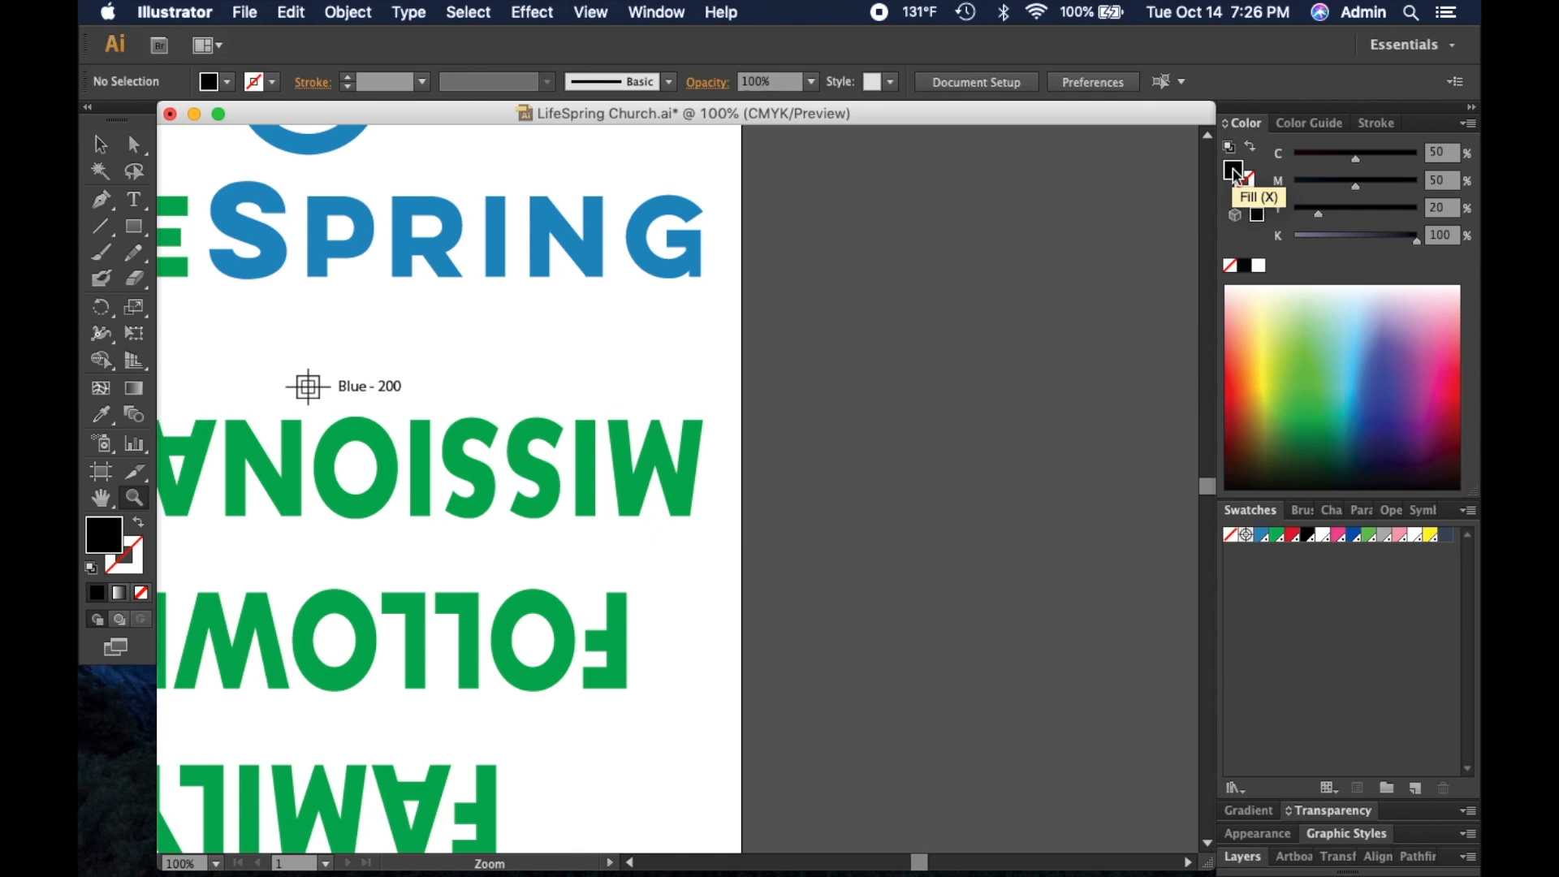
drag(1236, 172, 1295, 598)
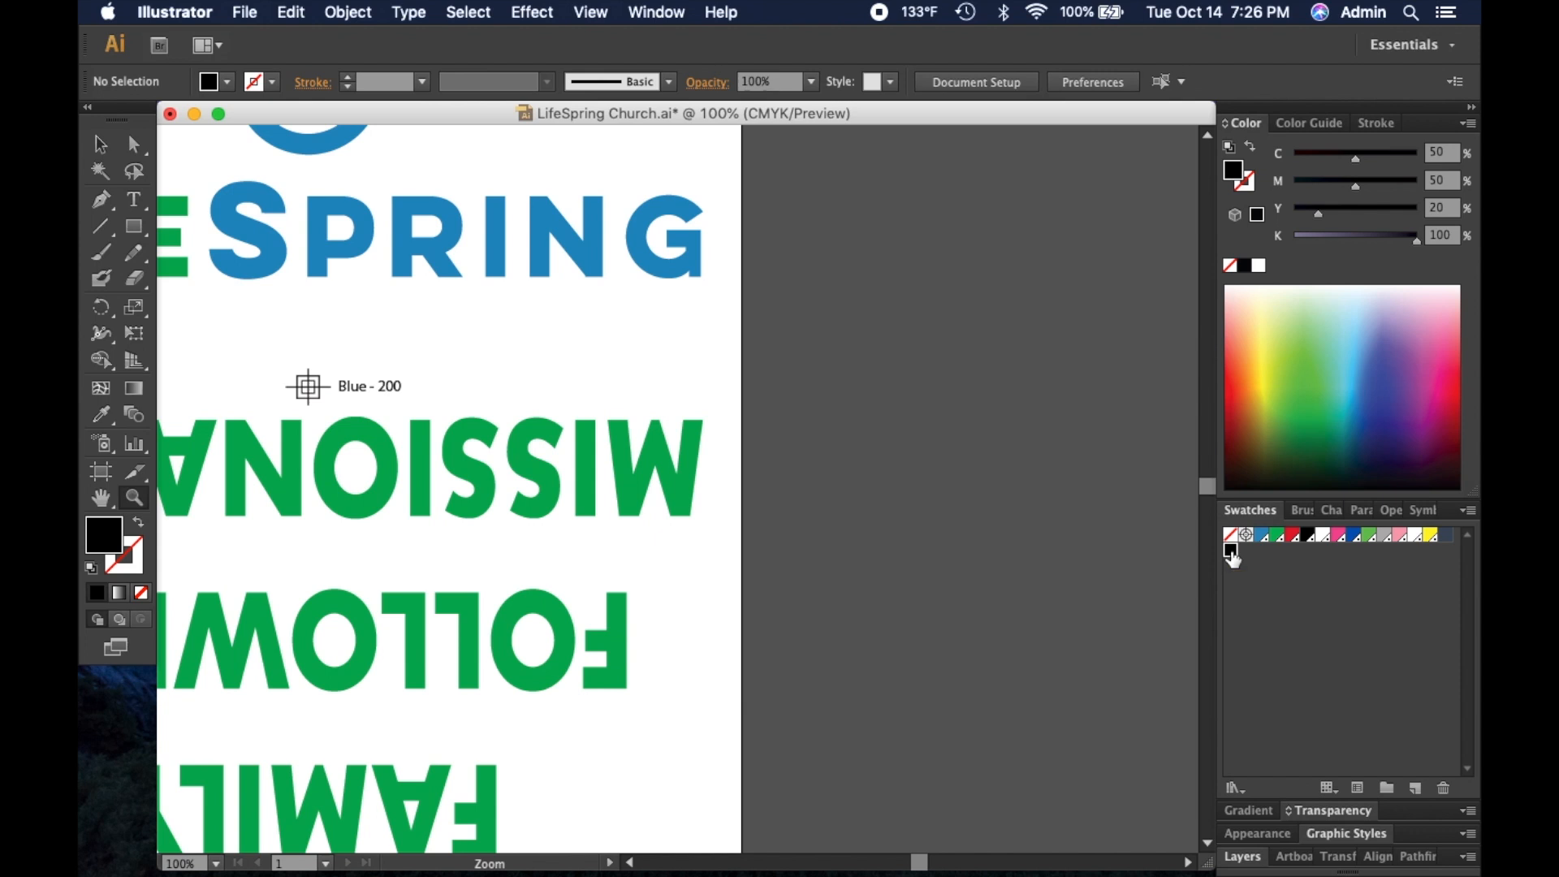
double_click(1231, 553)
text(R)
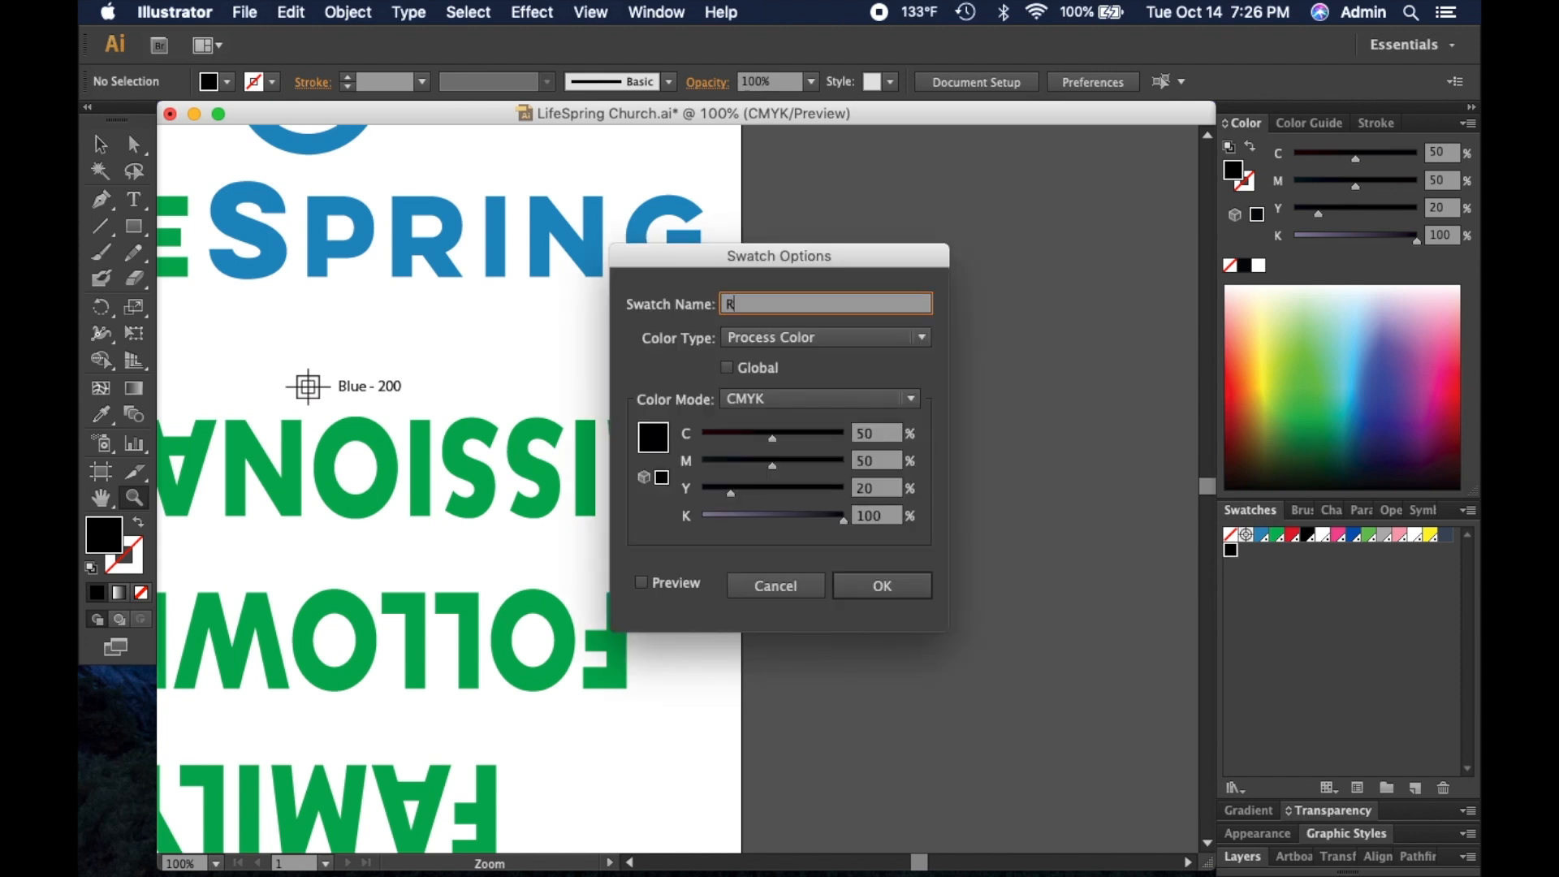
text(ich Black)
click(903, 596)
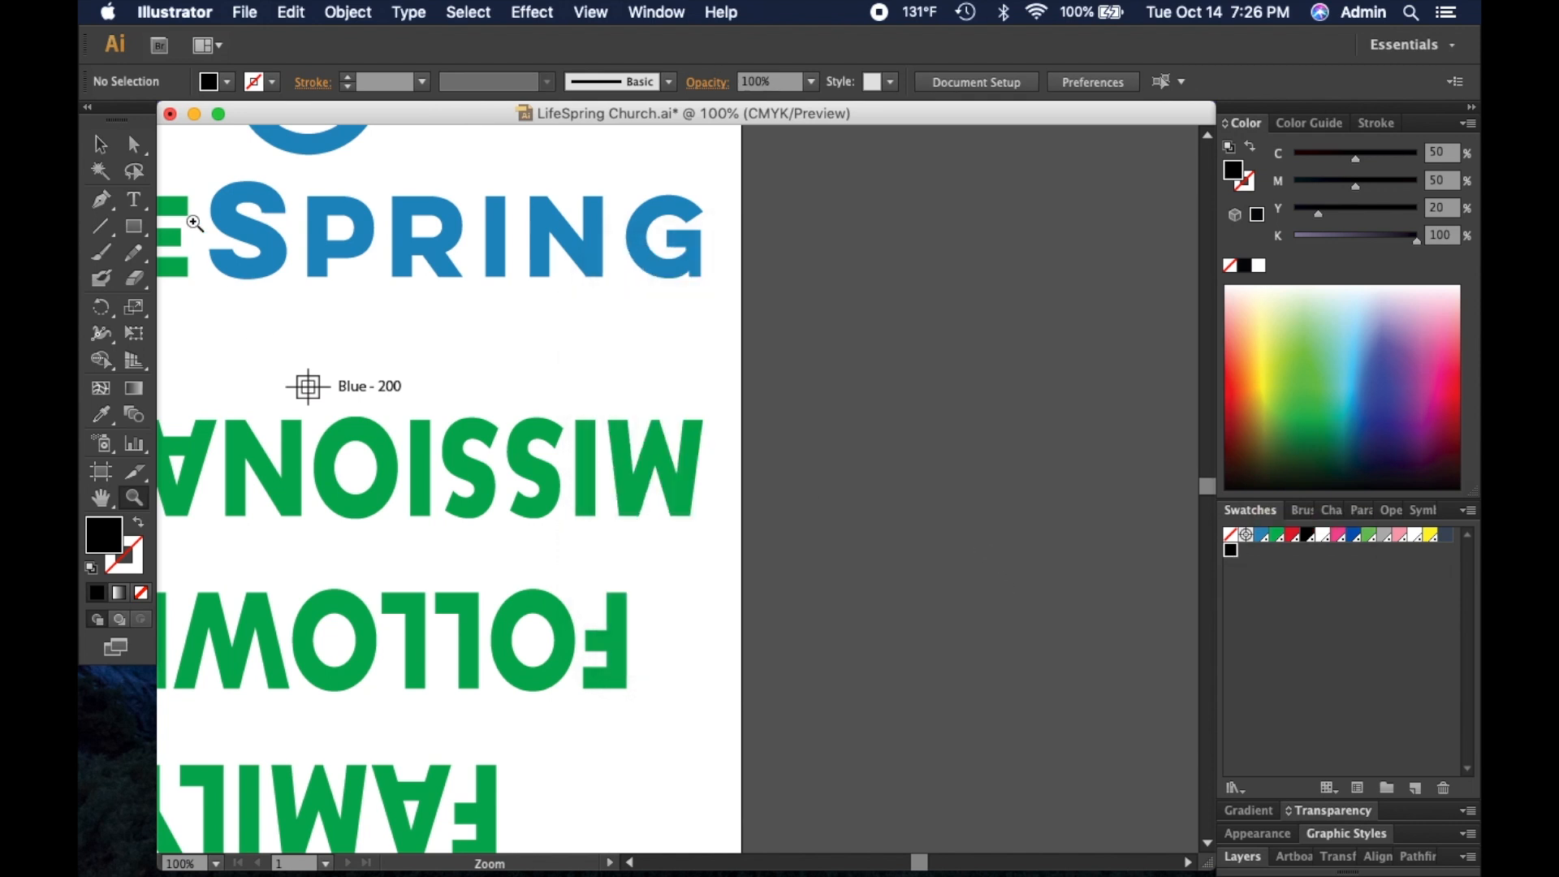
Step: Apply the Rich Black swatch to the "Blue - 200" label text and deselect it
click(134, 145)
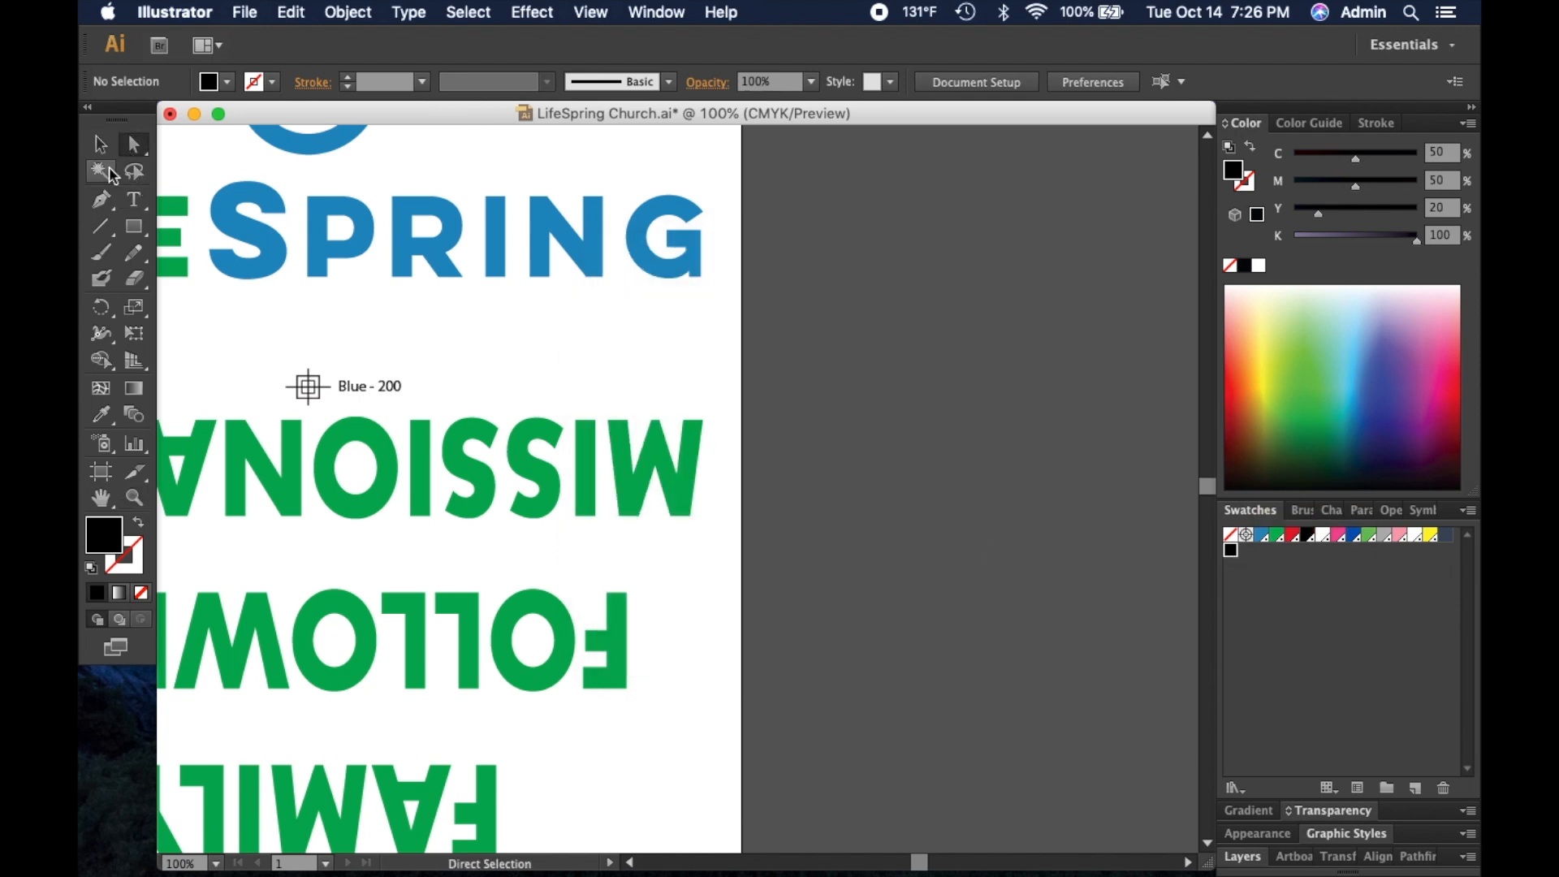
click(384, 389)
click(134, 203)
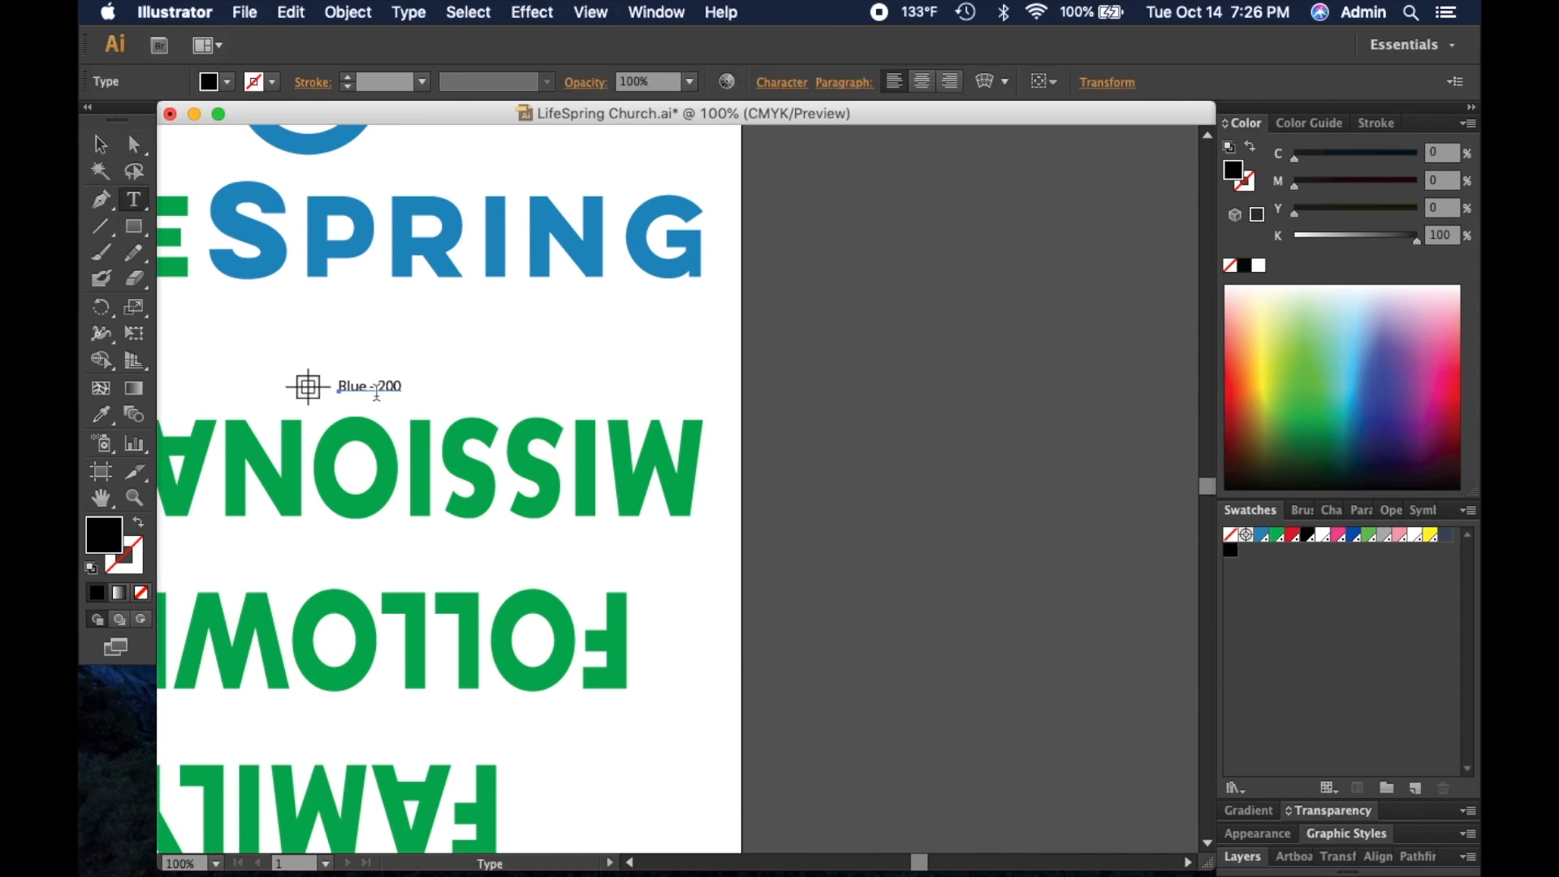
drag(339, 387, 411, 390)
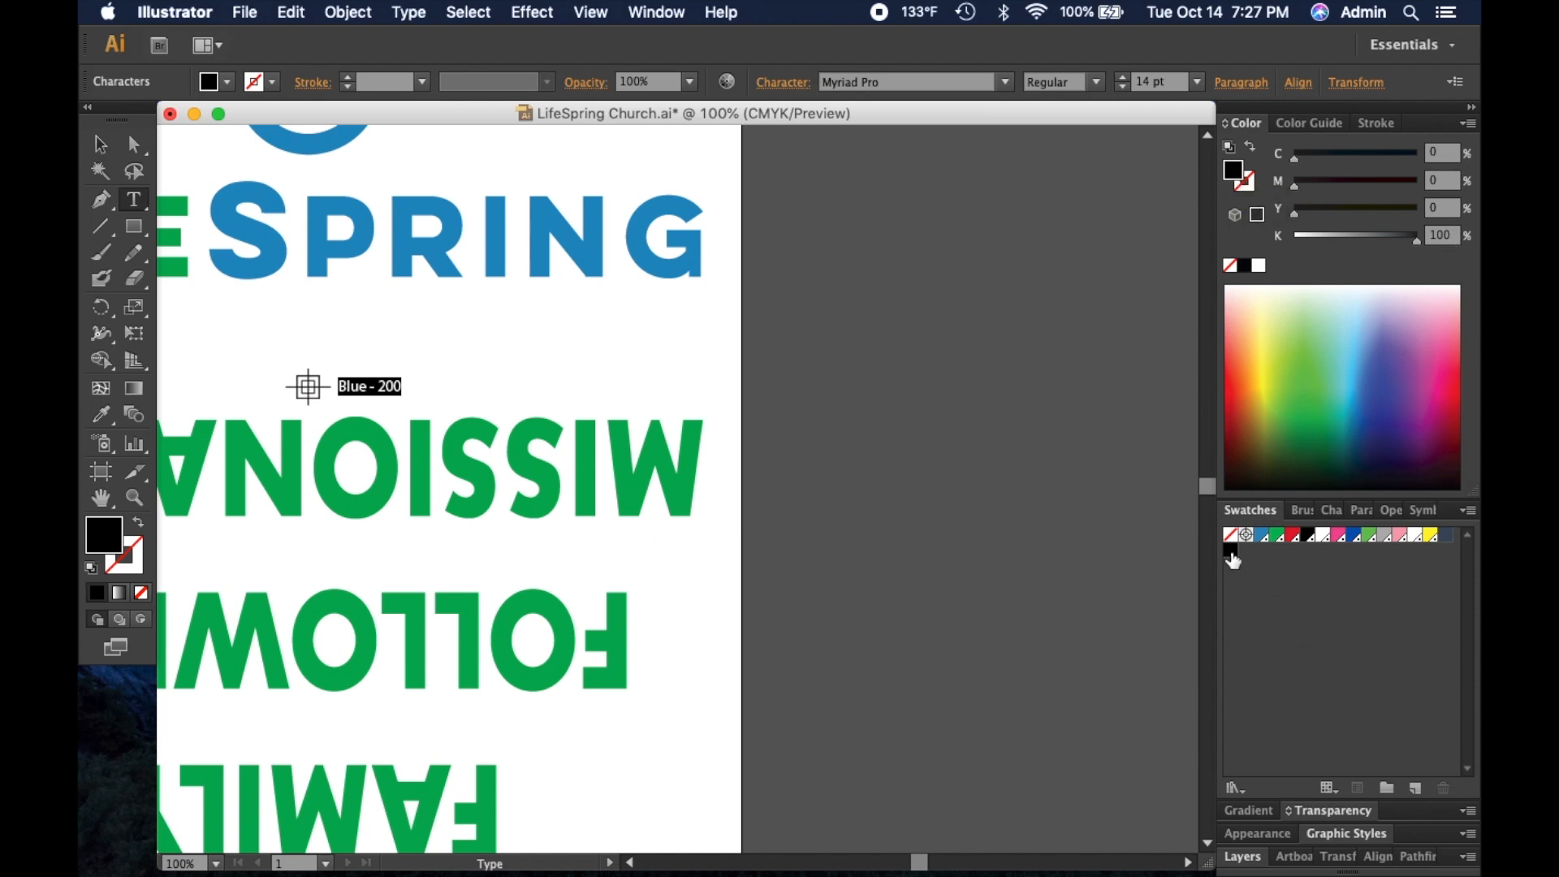
click(1230, 550)
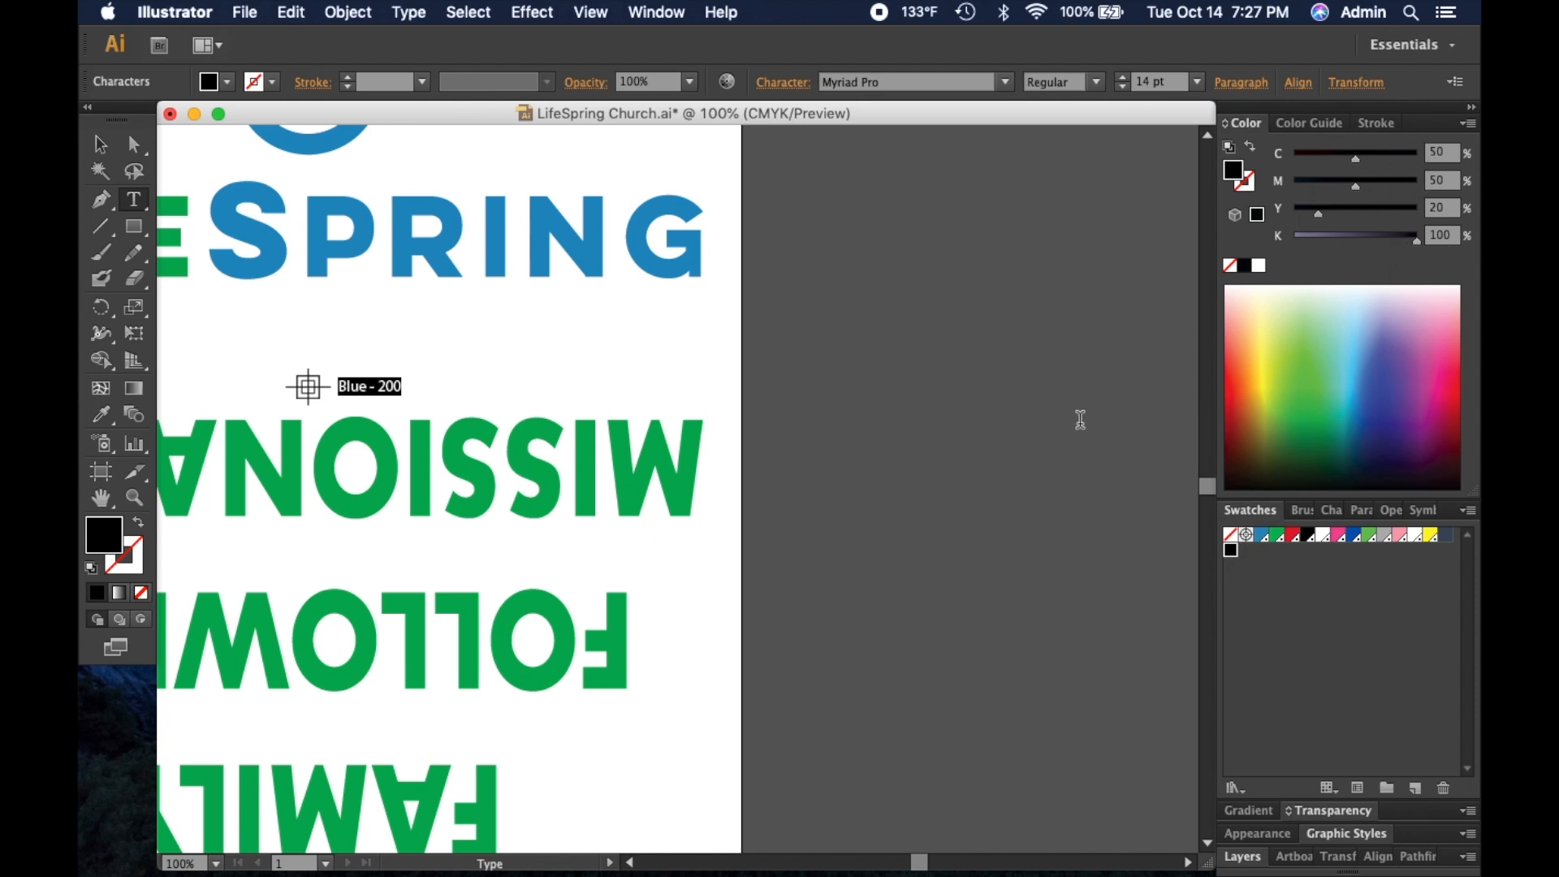
click(98, 152)
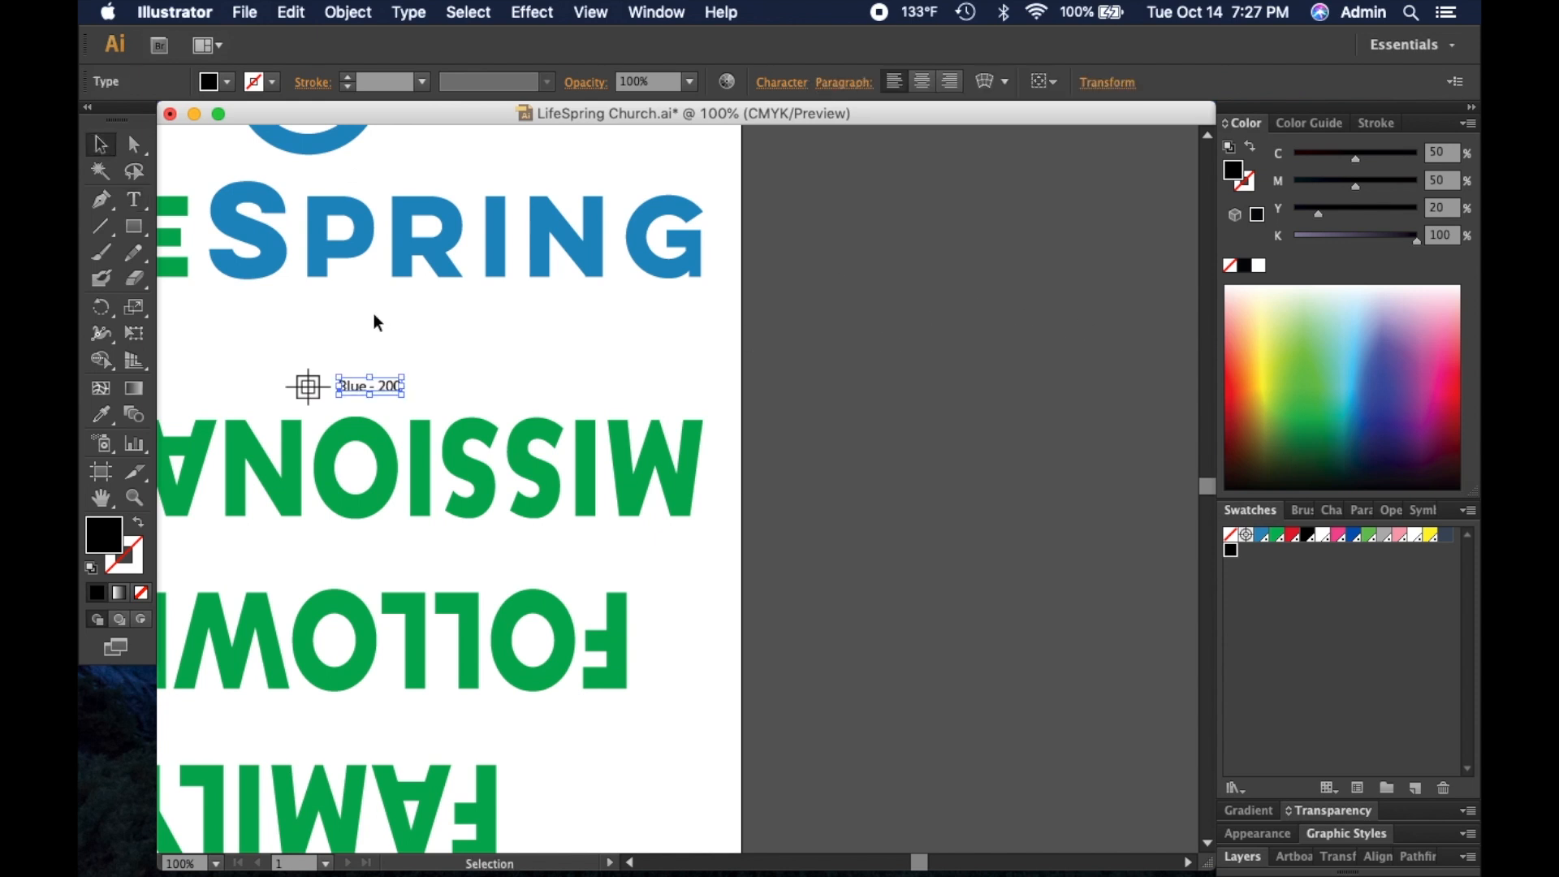
click(870, 485)
Step: Select all registration marks sharing the middle mark's stroke and recolor their strokes with the Rich Black swatch
scroll(966, 515, left, 10)
scroll(967, 515, up, 3)
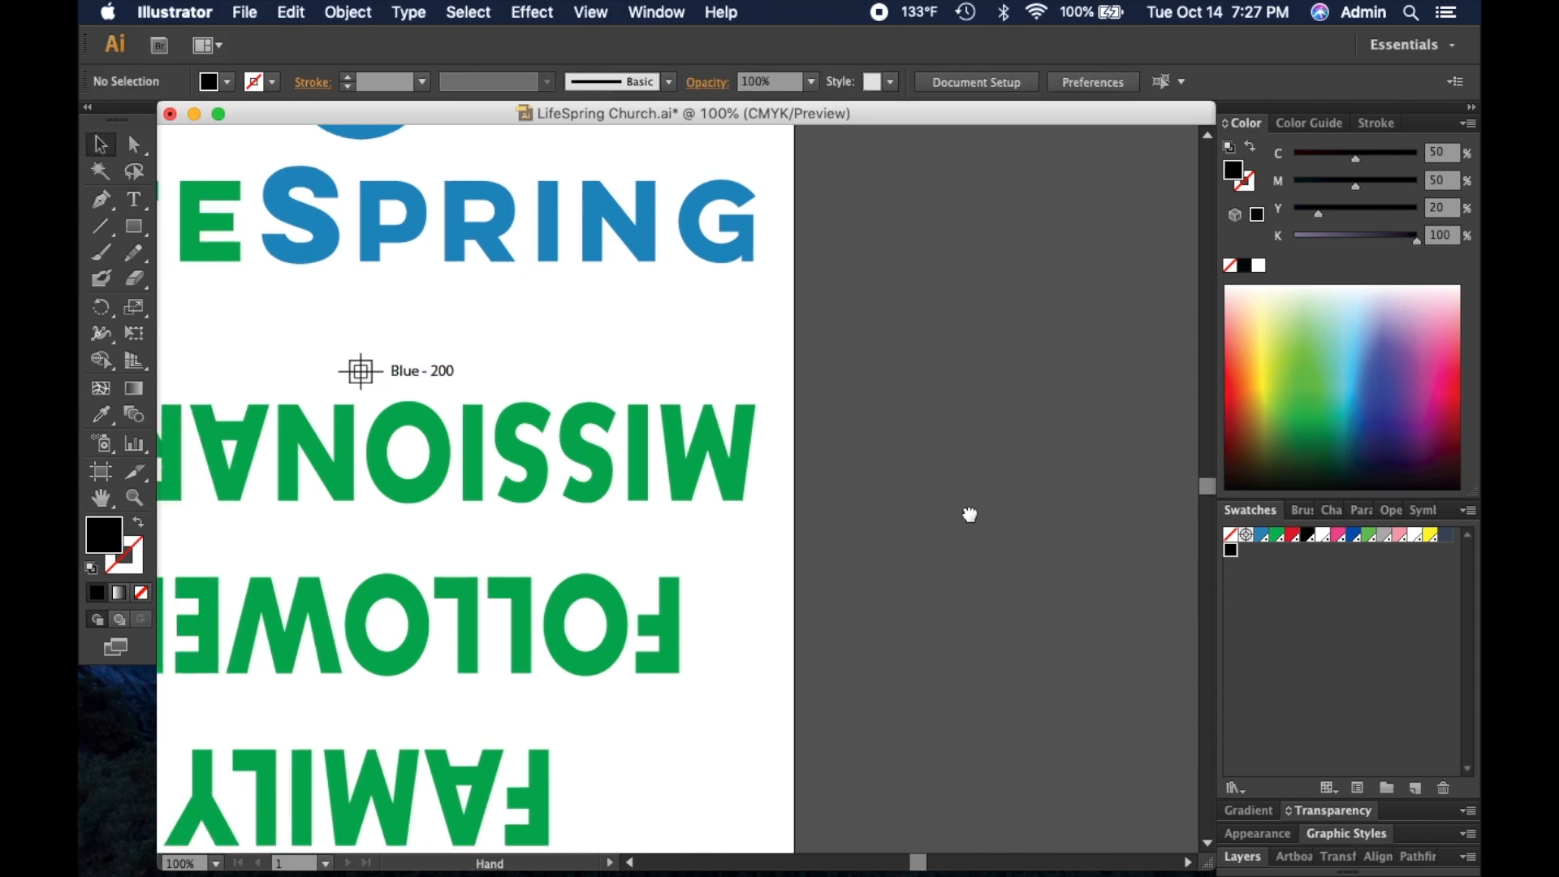
click(570, 475)
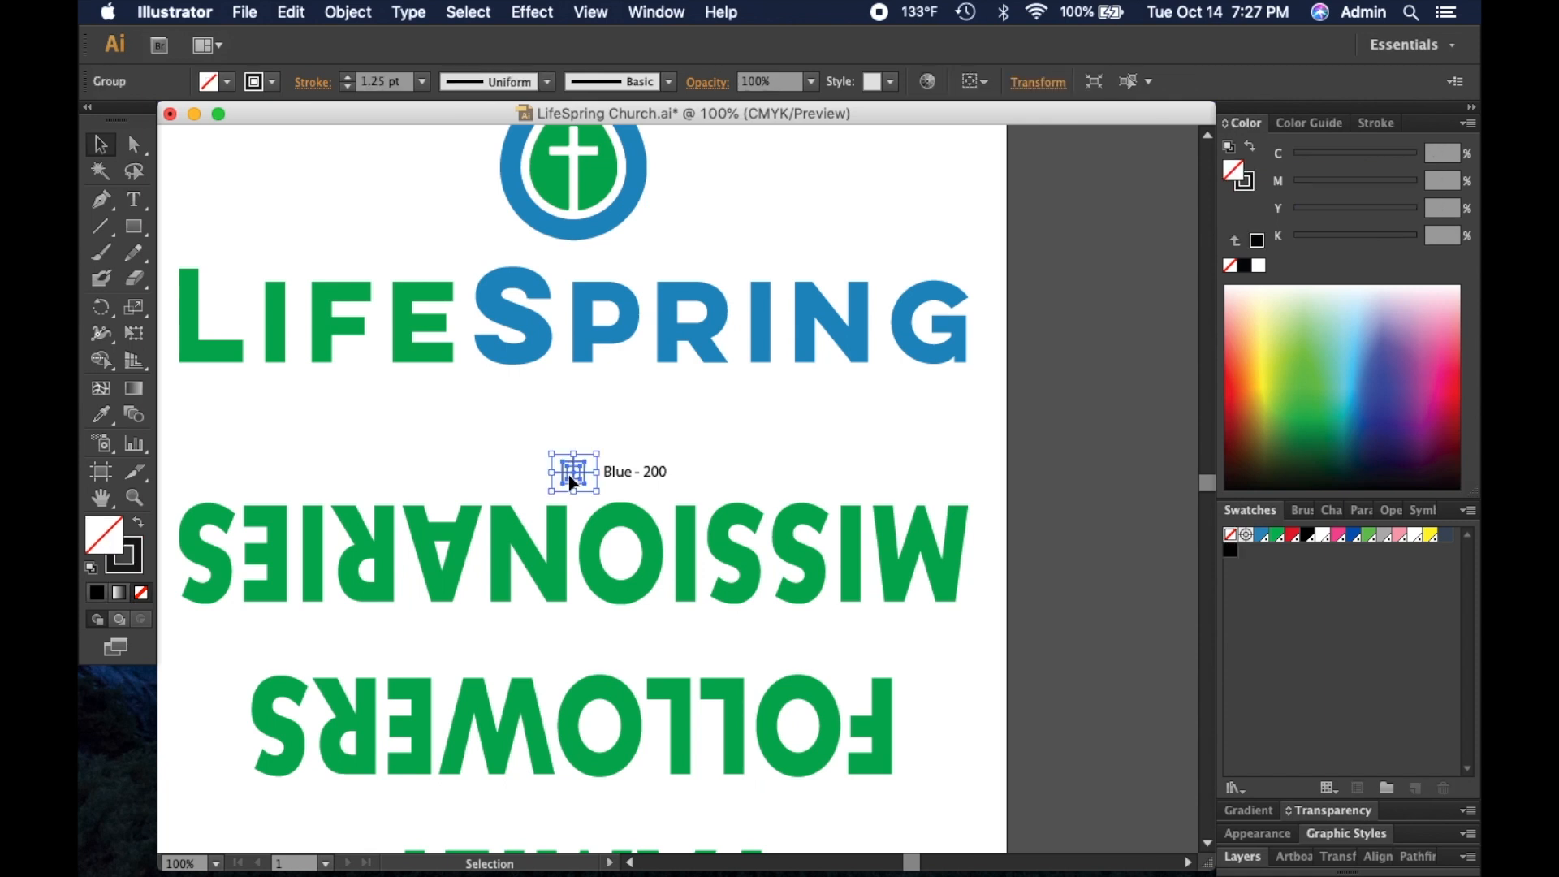
click(1247, 186)
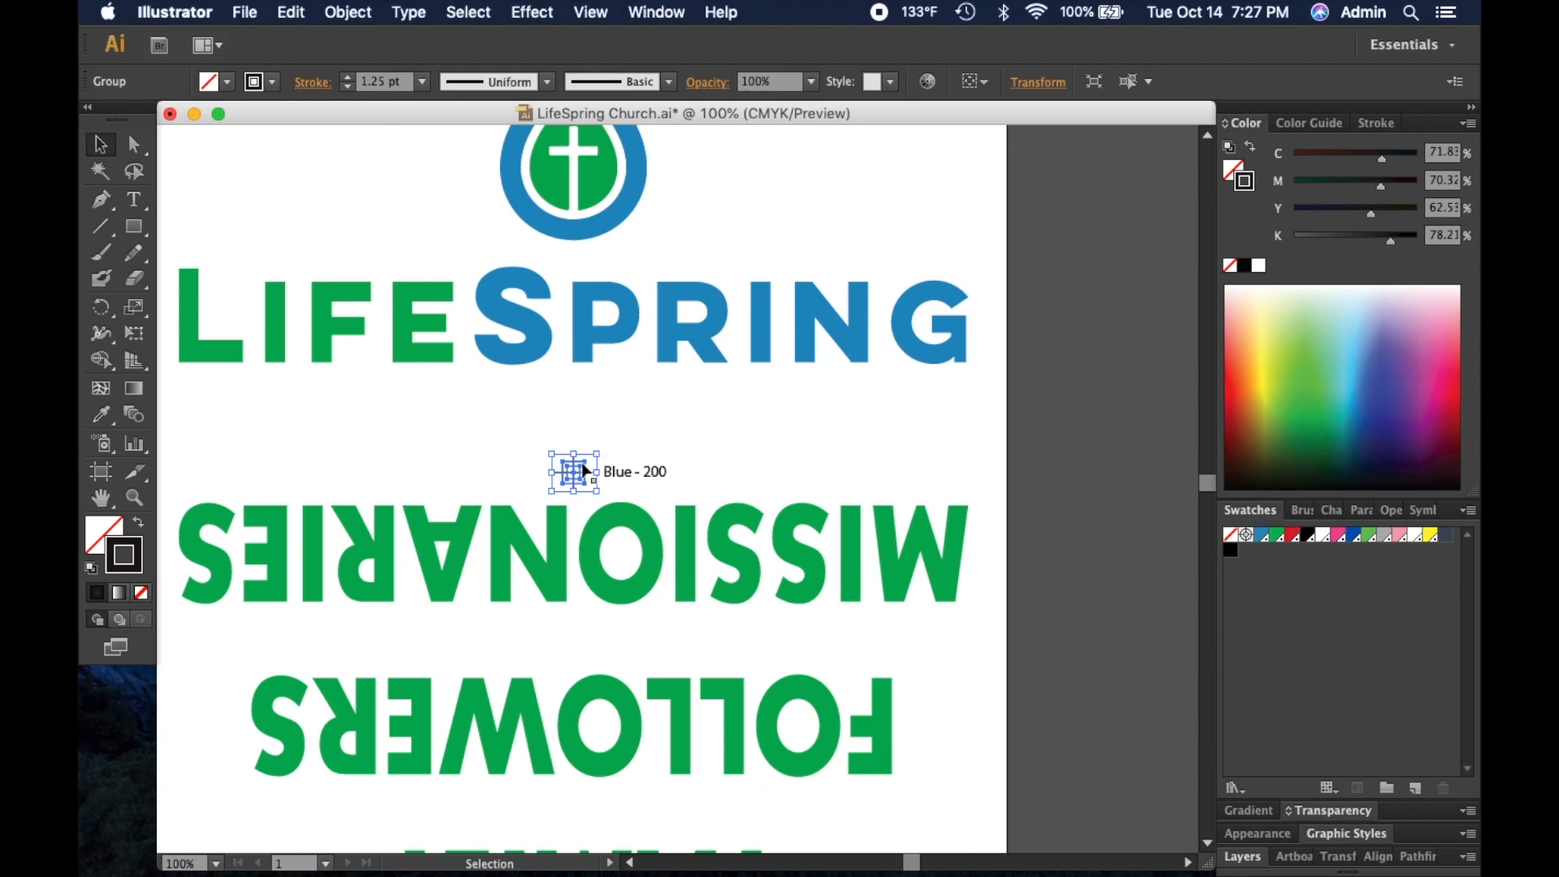
click(469, 12)
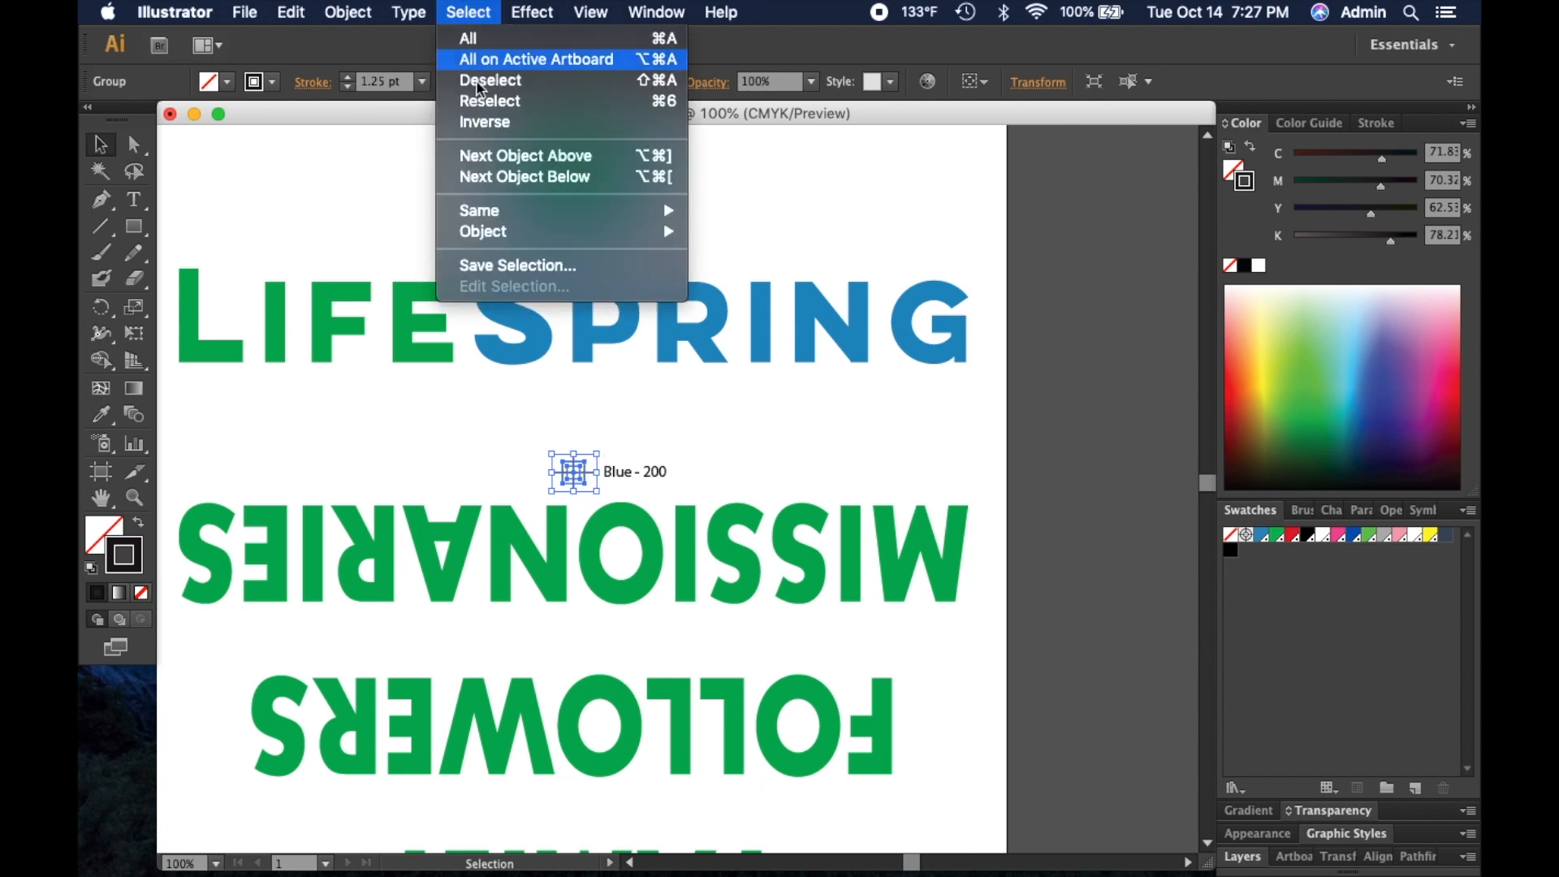
mouse_move(468, 216)
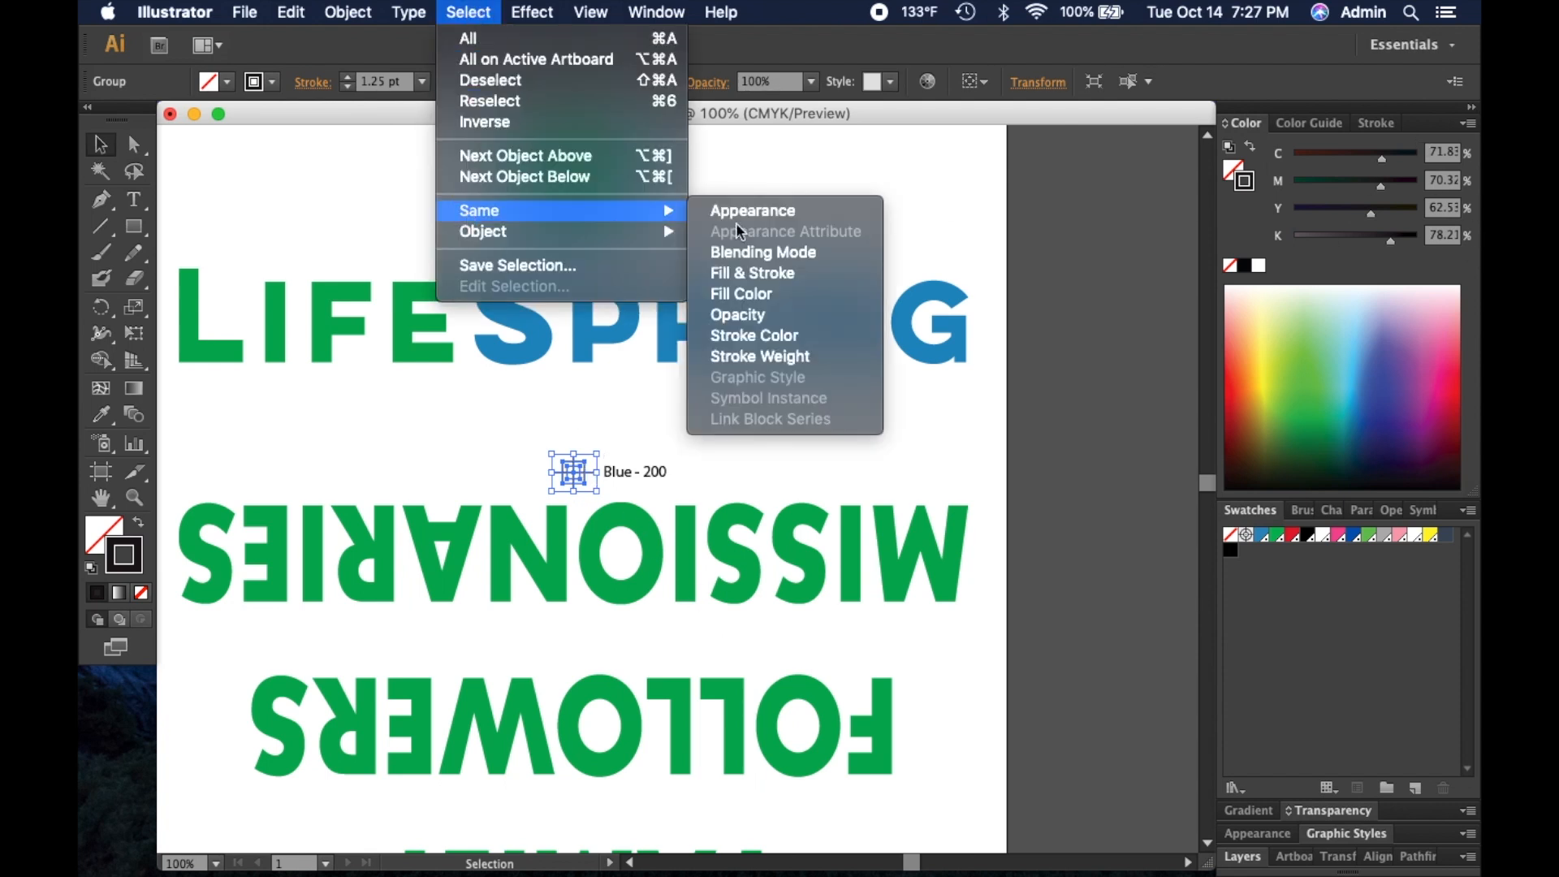
click(795, 349)
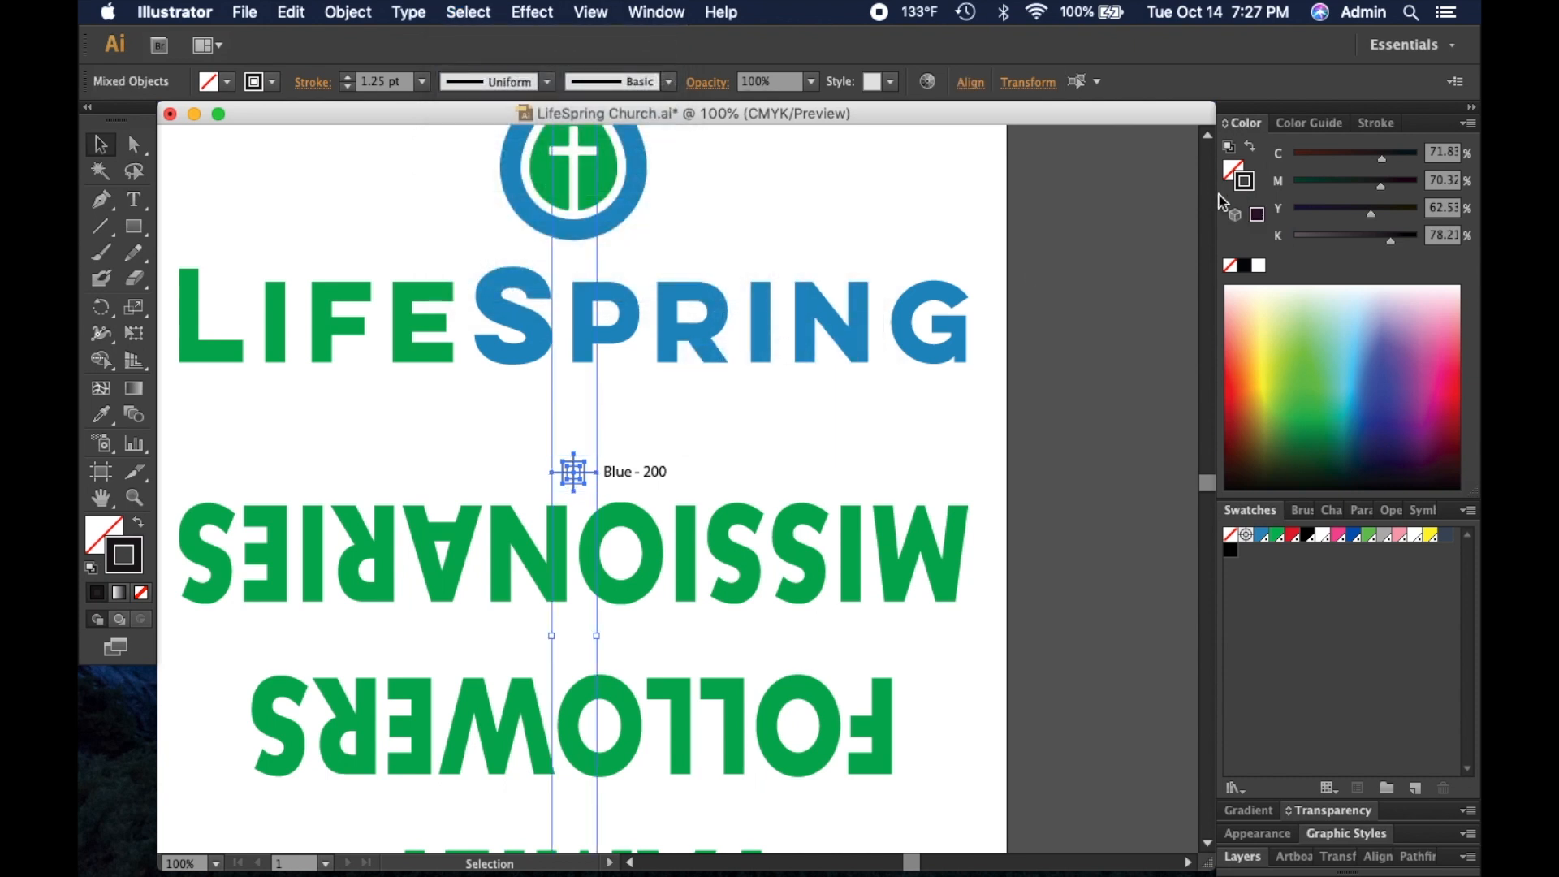
click(1231, 550)
click(1095, 417)
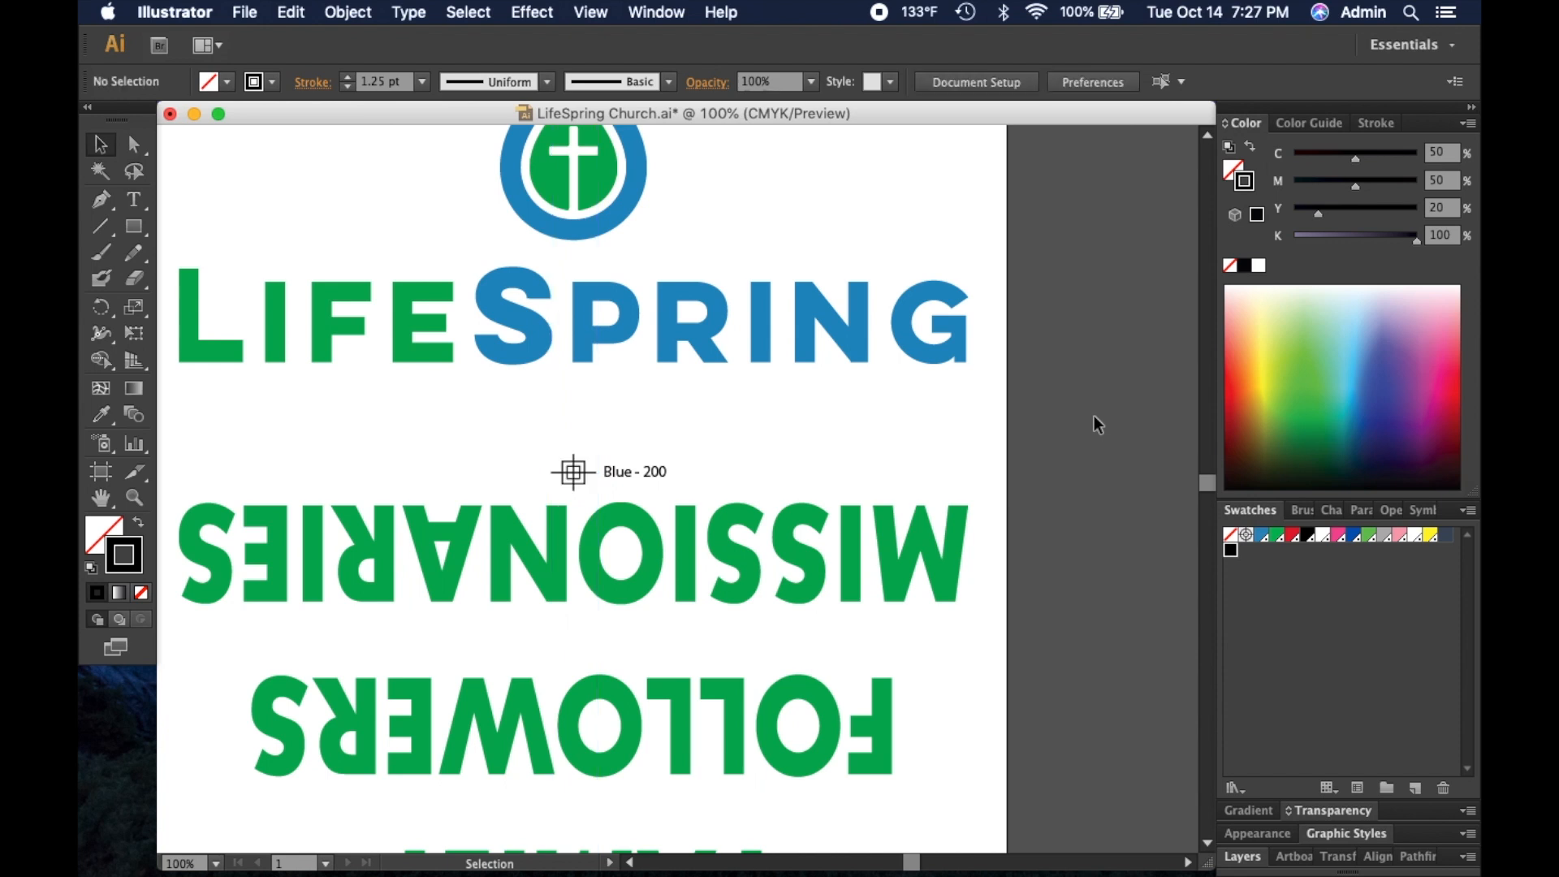
Step: Select all artwork on the Blue layer with the same green fill as the letter L and fill it white
drag(1065, 351, 1129, 433)
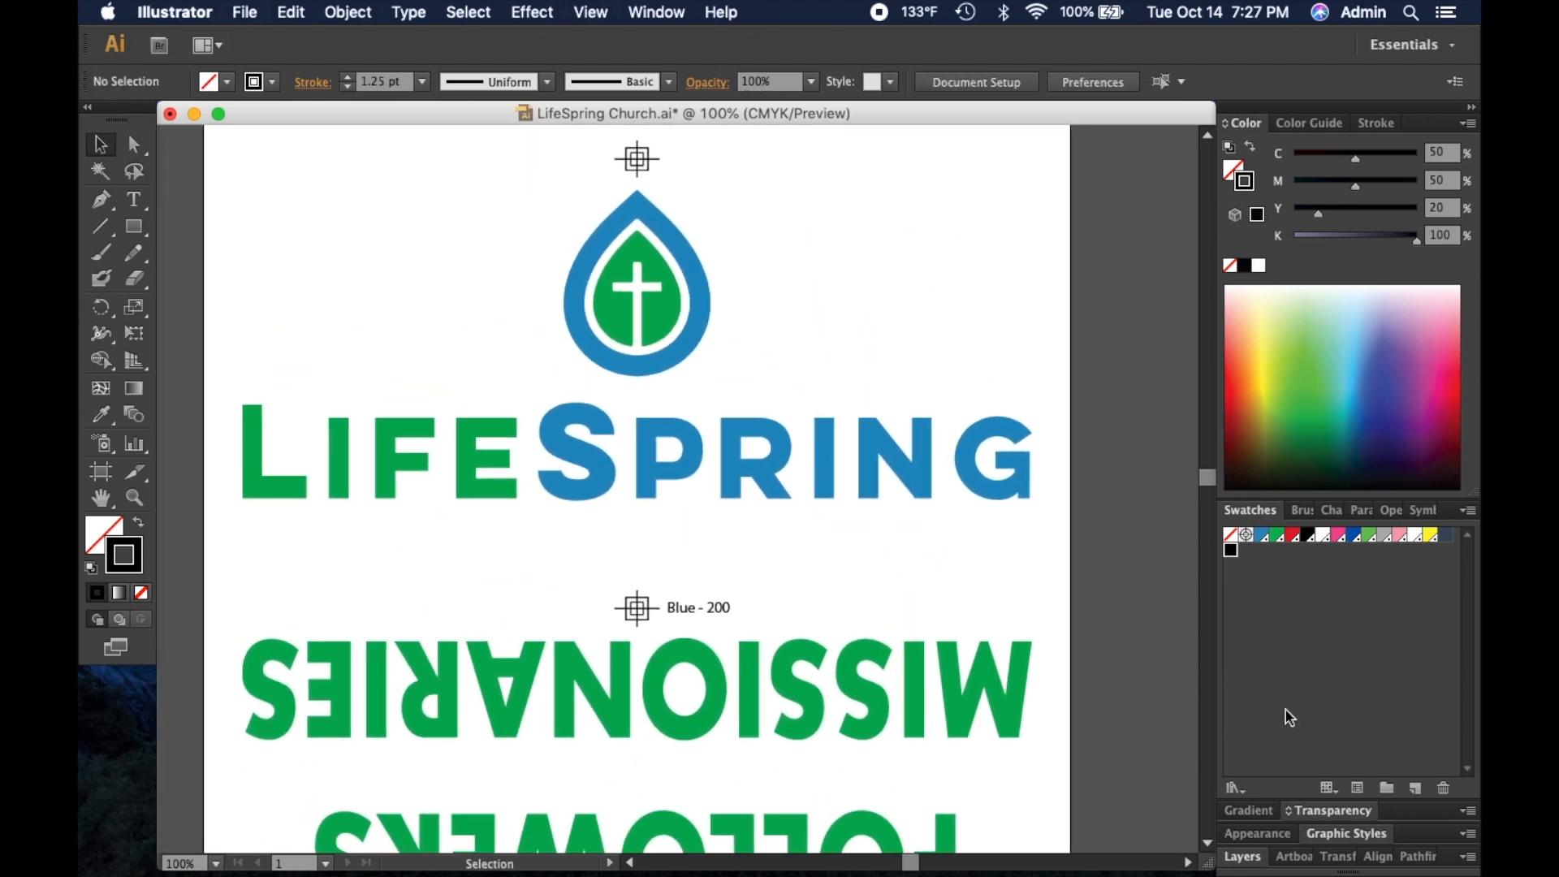
click(1242, 857)
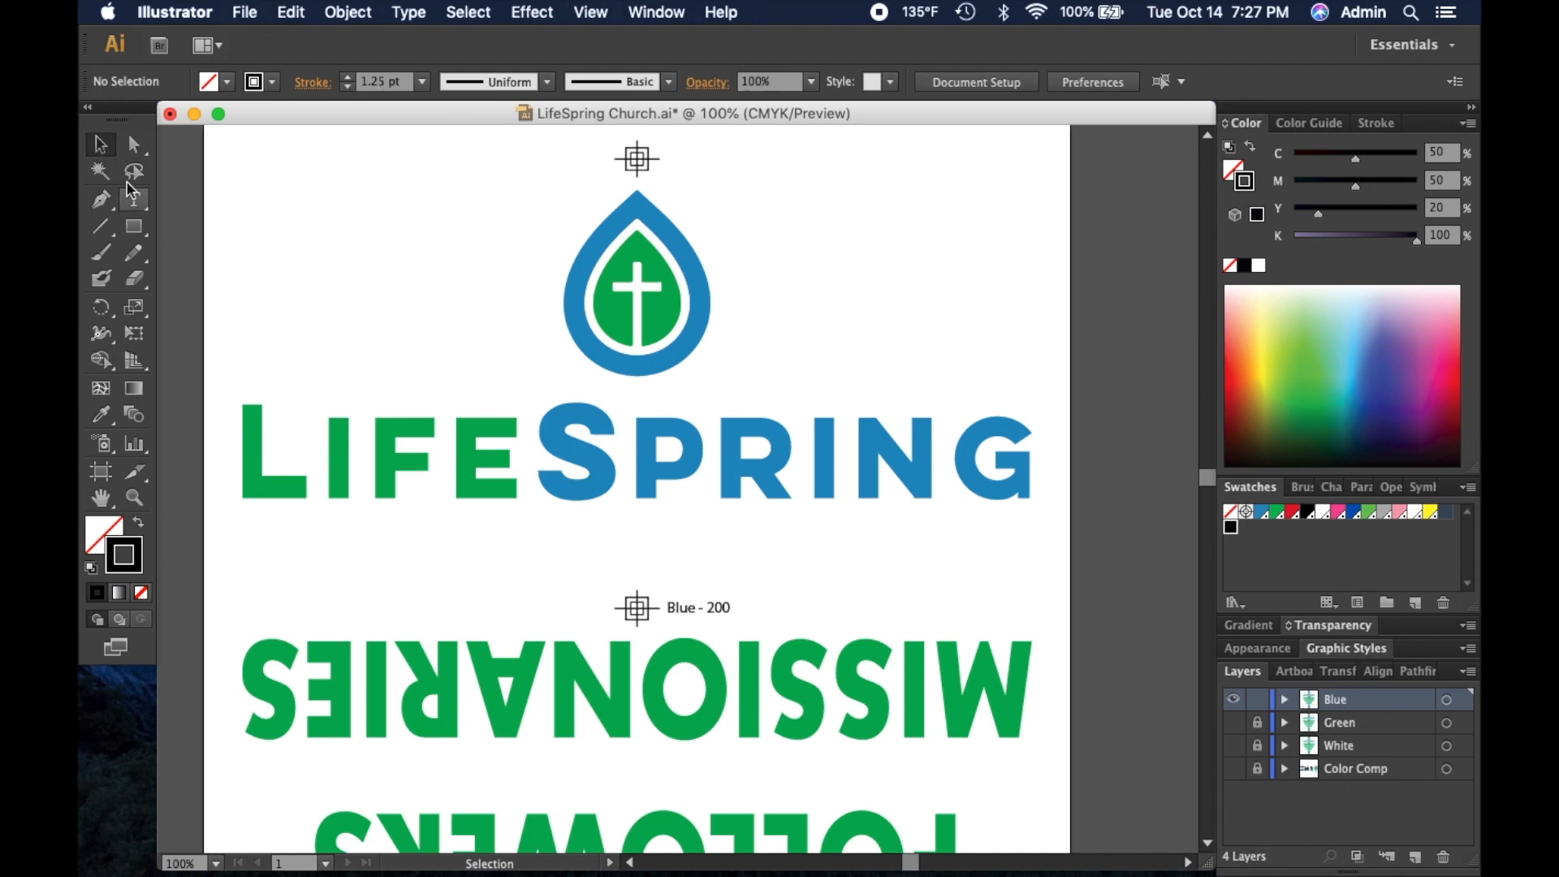
click(137, 148)
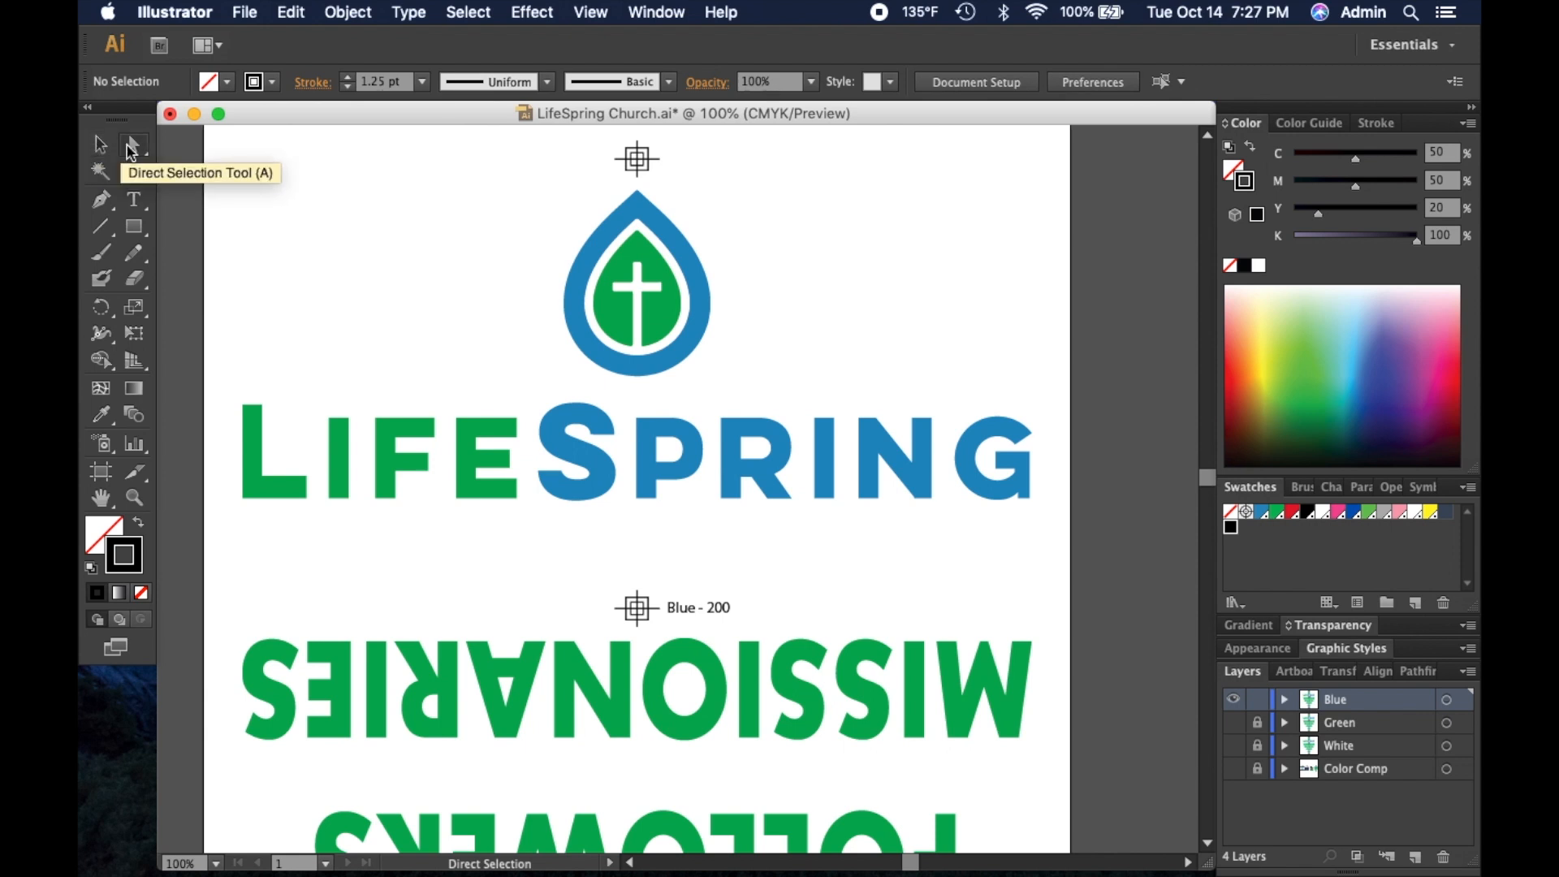
click(252, 459)
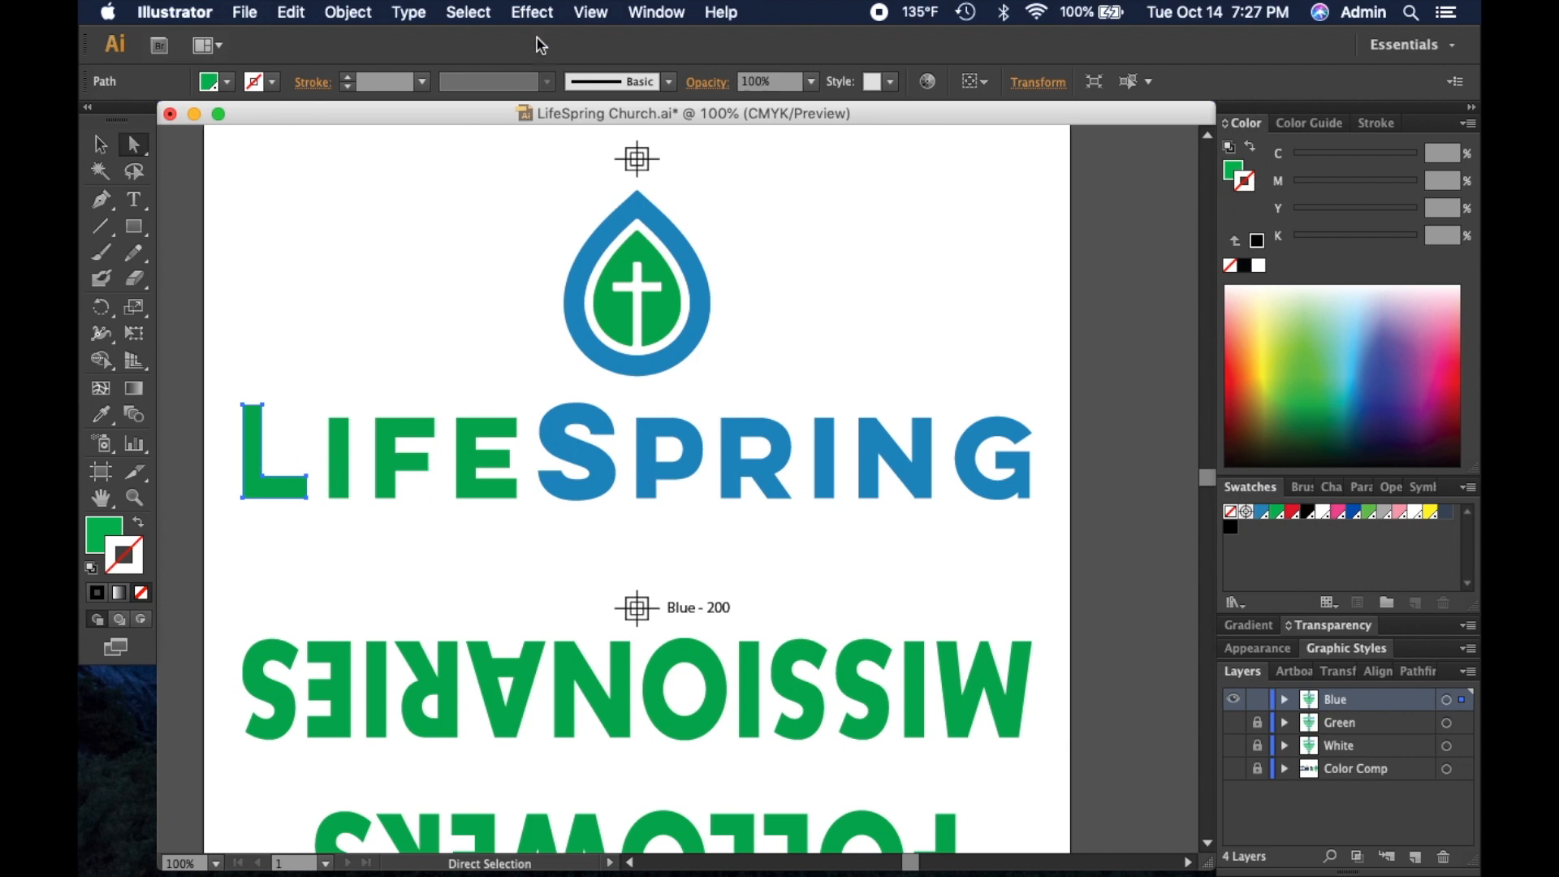
click(469, 10)
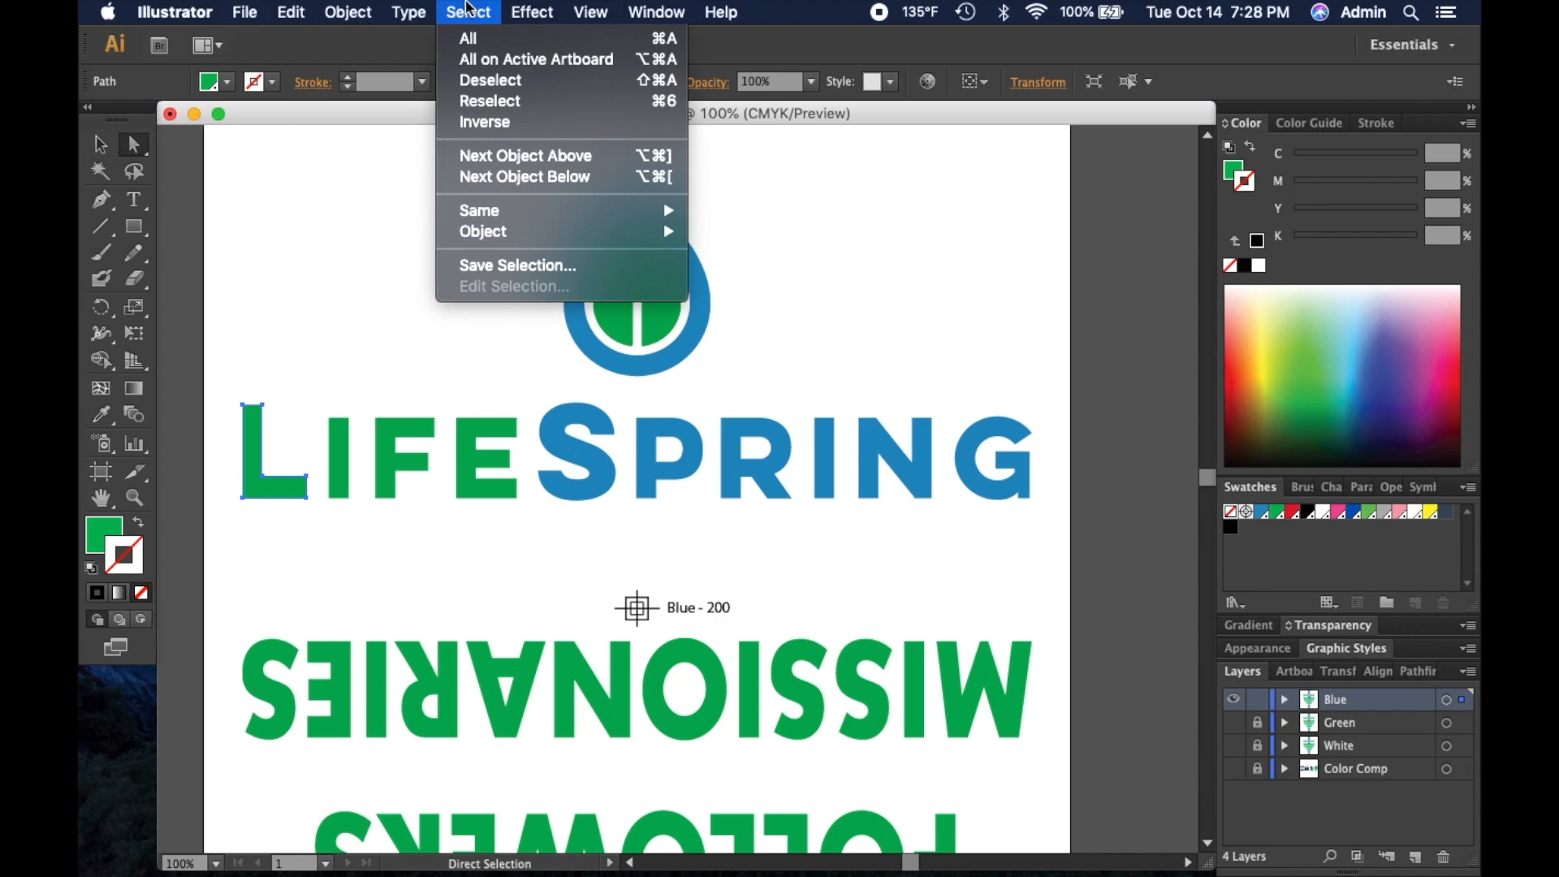
mouse_move(469, 212)
click(800, 292)
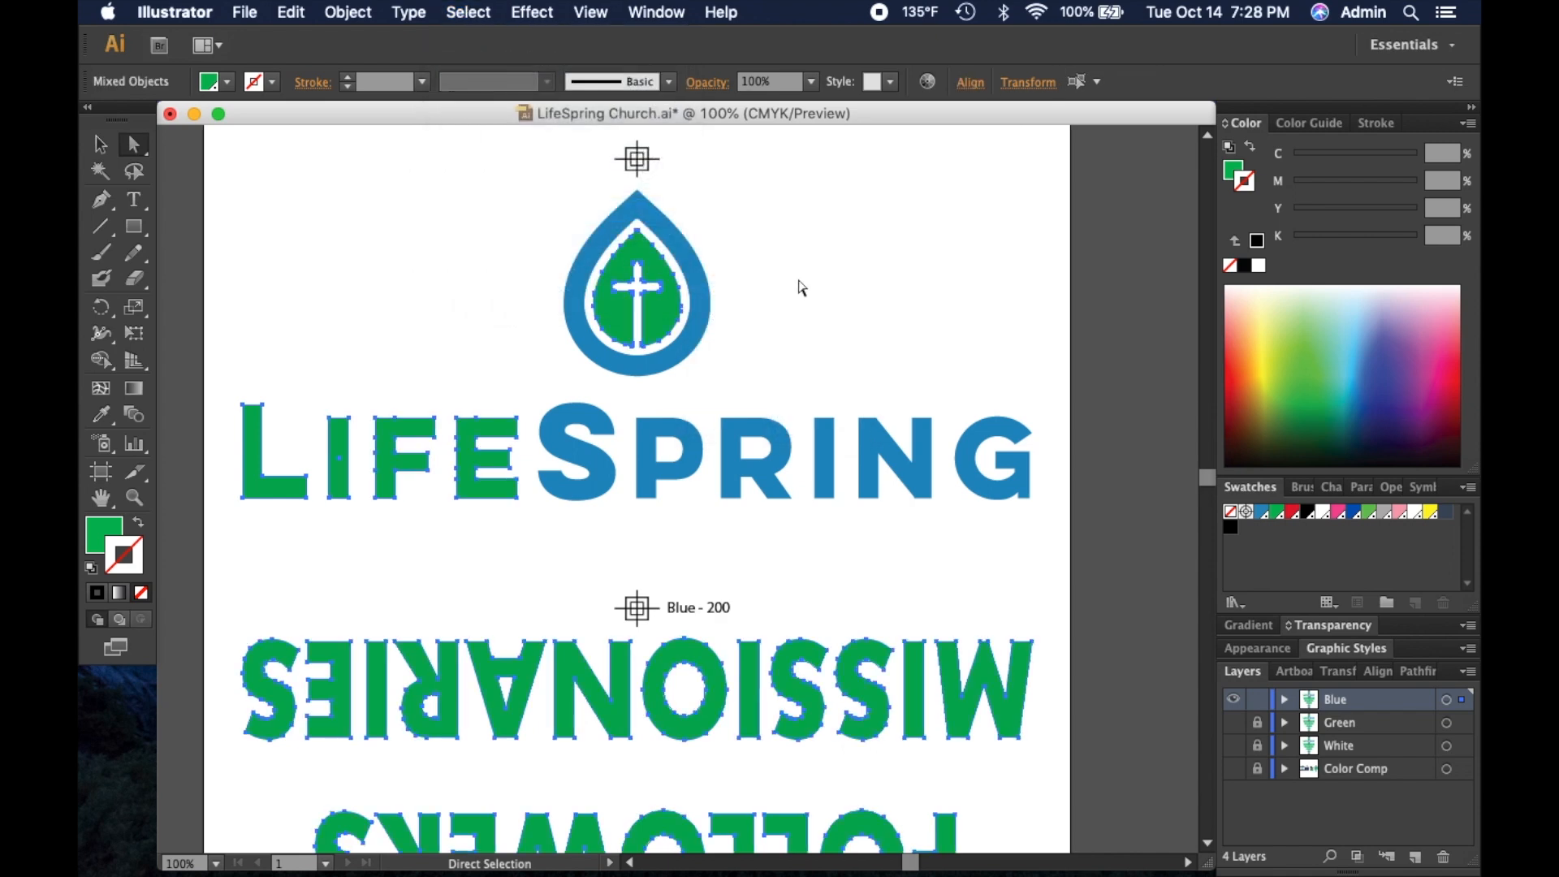
click(1234, 172)
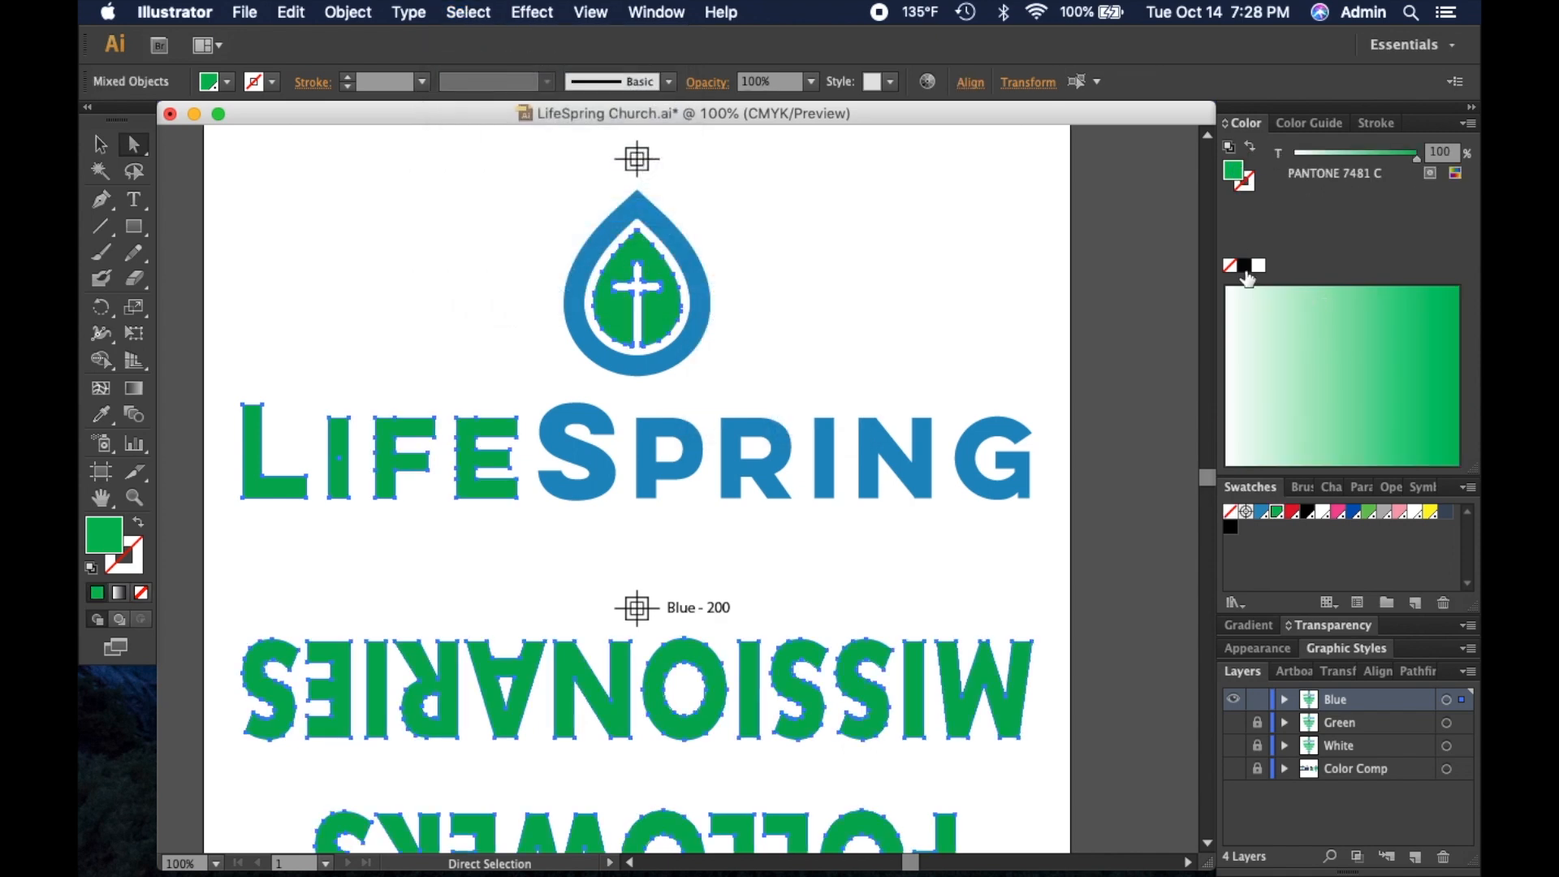
click(1259, 268)
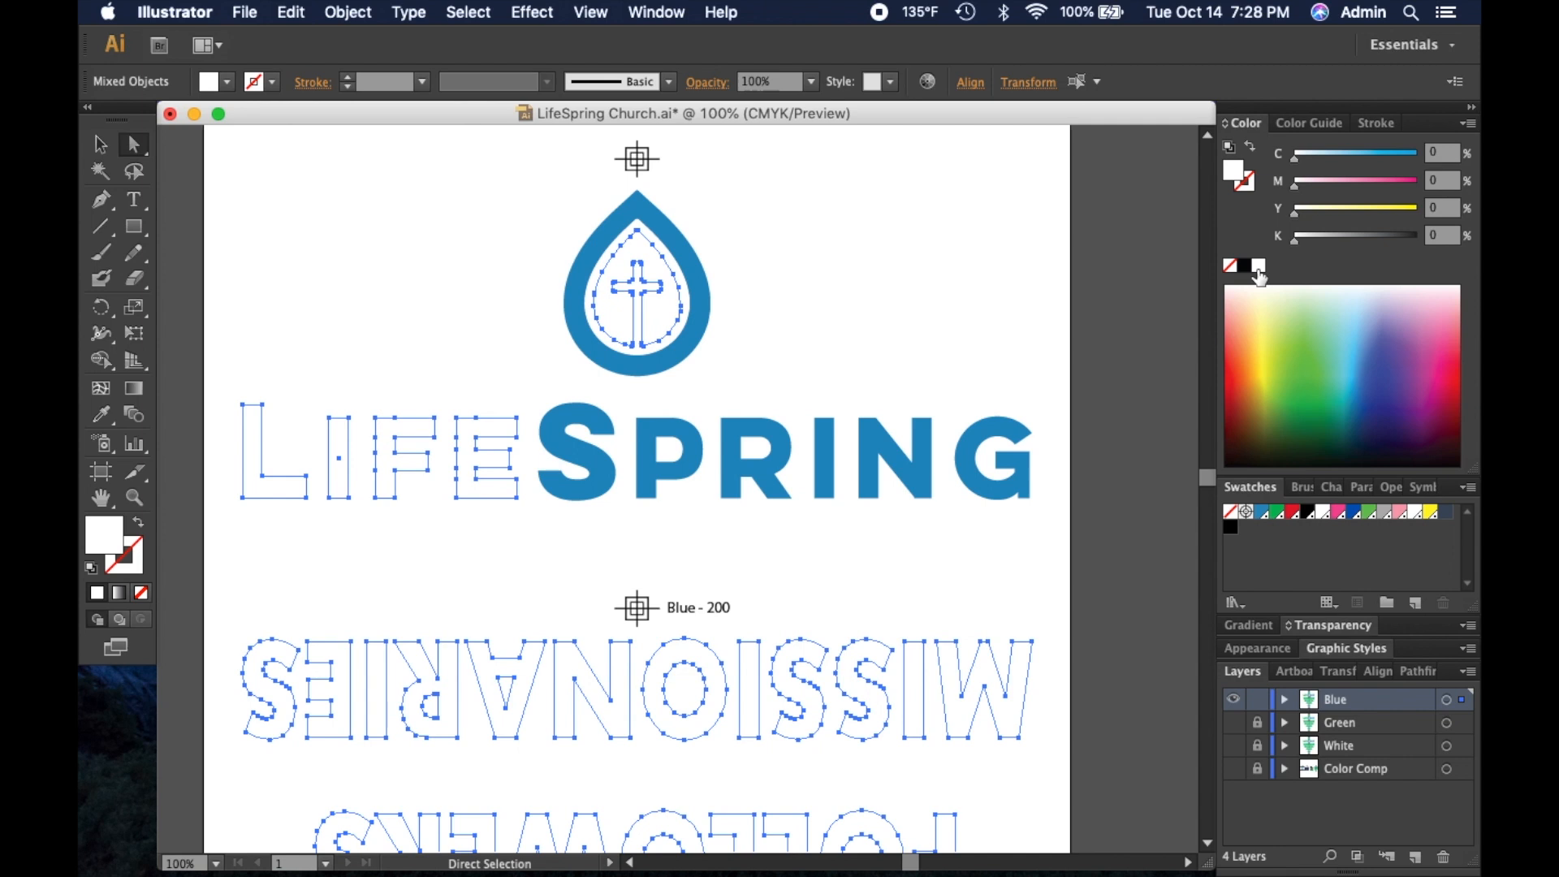
click(1119, 312)
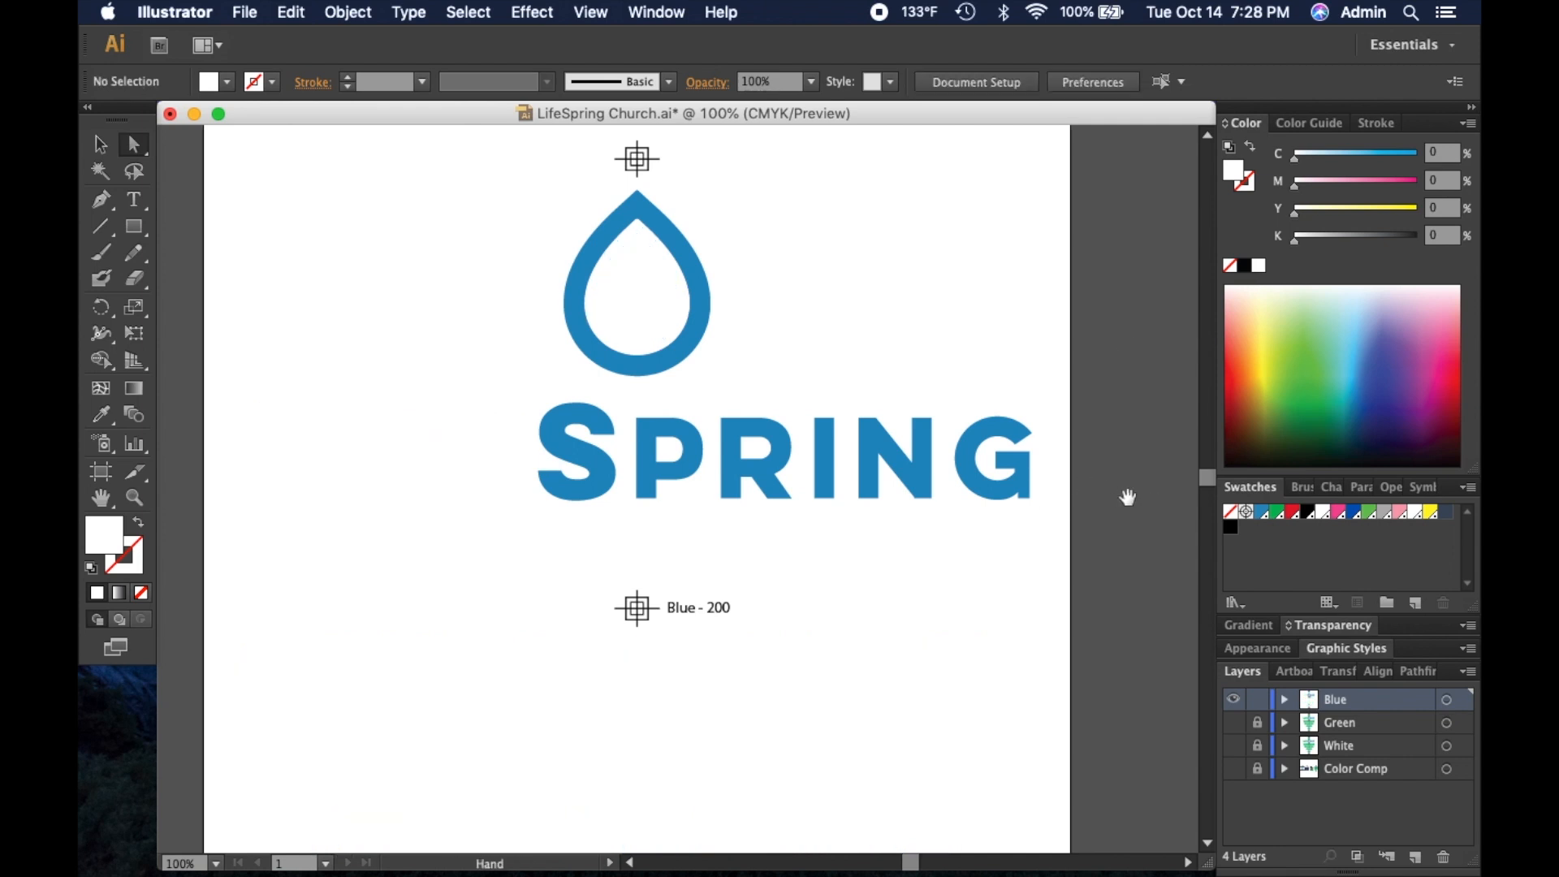
Step: Examine the Blue layer's artwork across the artboard, comparing the outline view with the color preview
drag(1124, 498, 1034, 388)
scroll(1034, 388, down, 5)
scroll(1055, 251, up, 4)
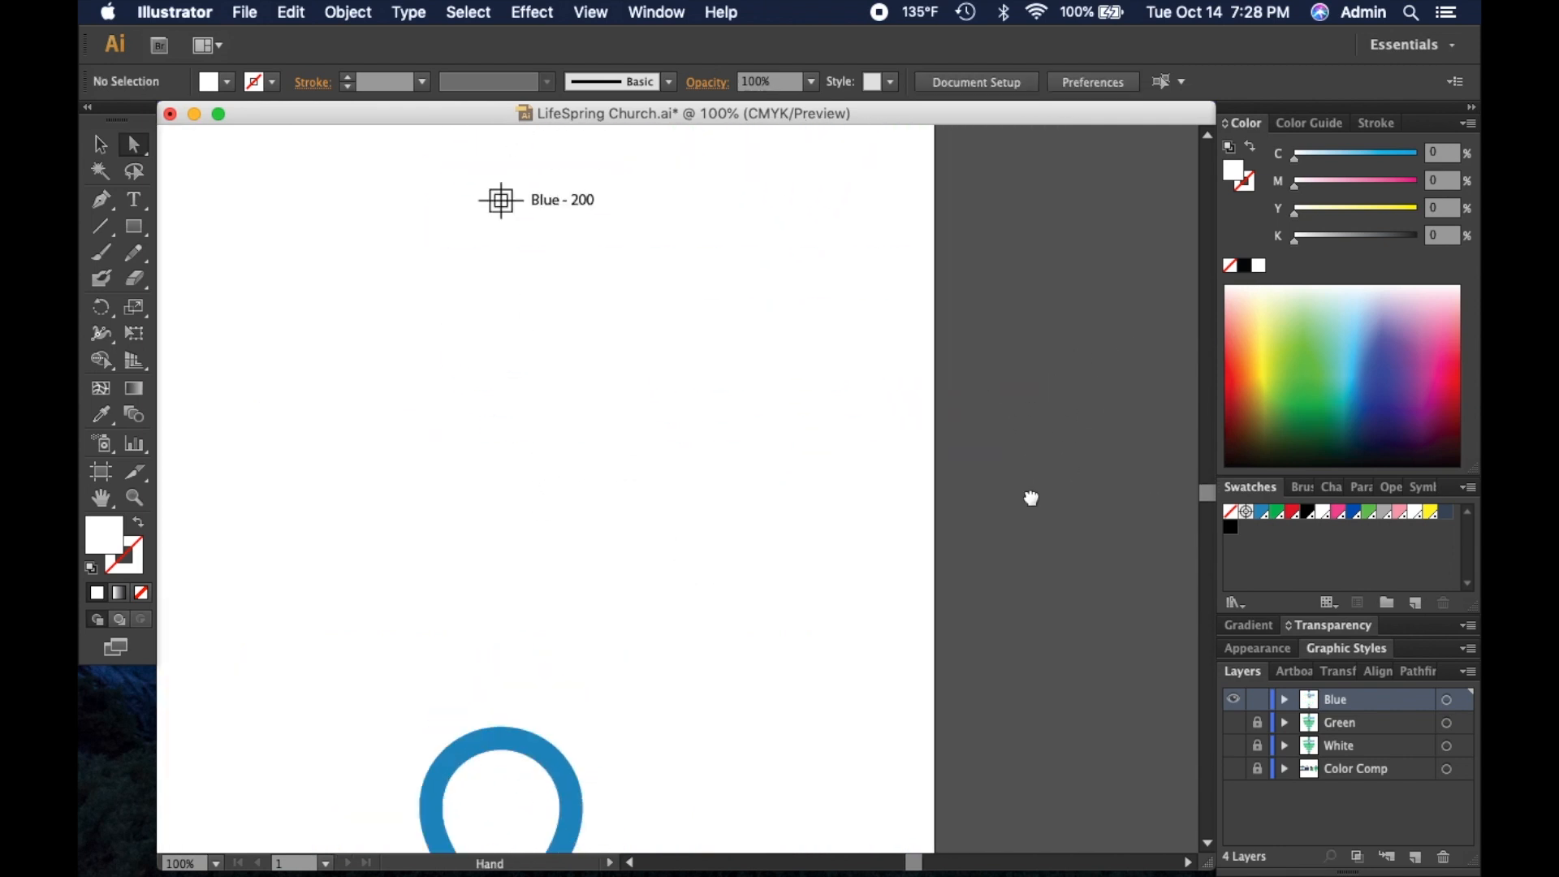
scroll(1038, 330, up, 6)
scroll(1034, 398, left, 2)
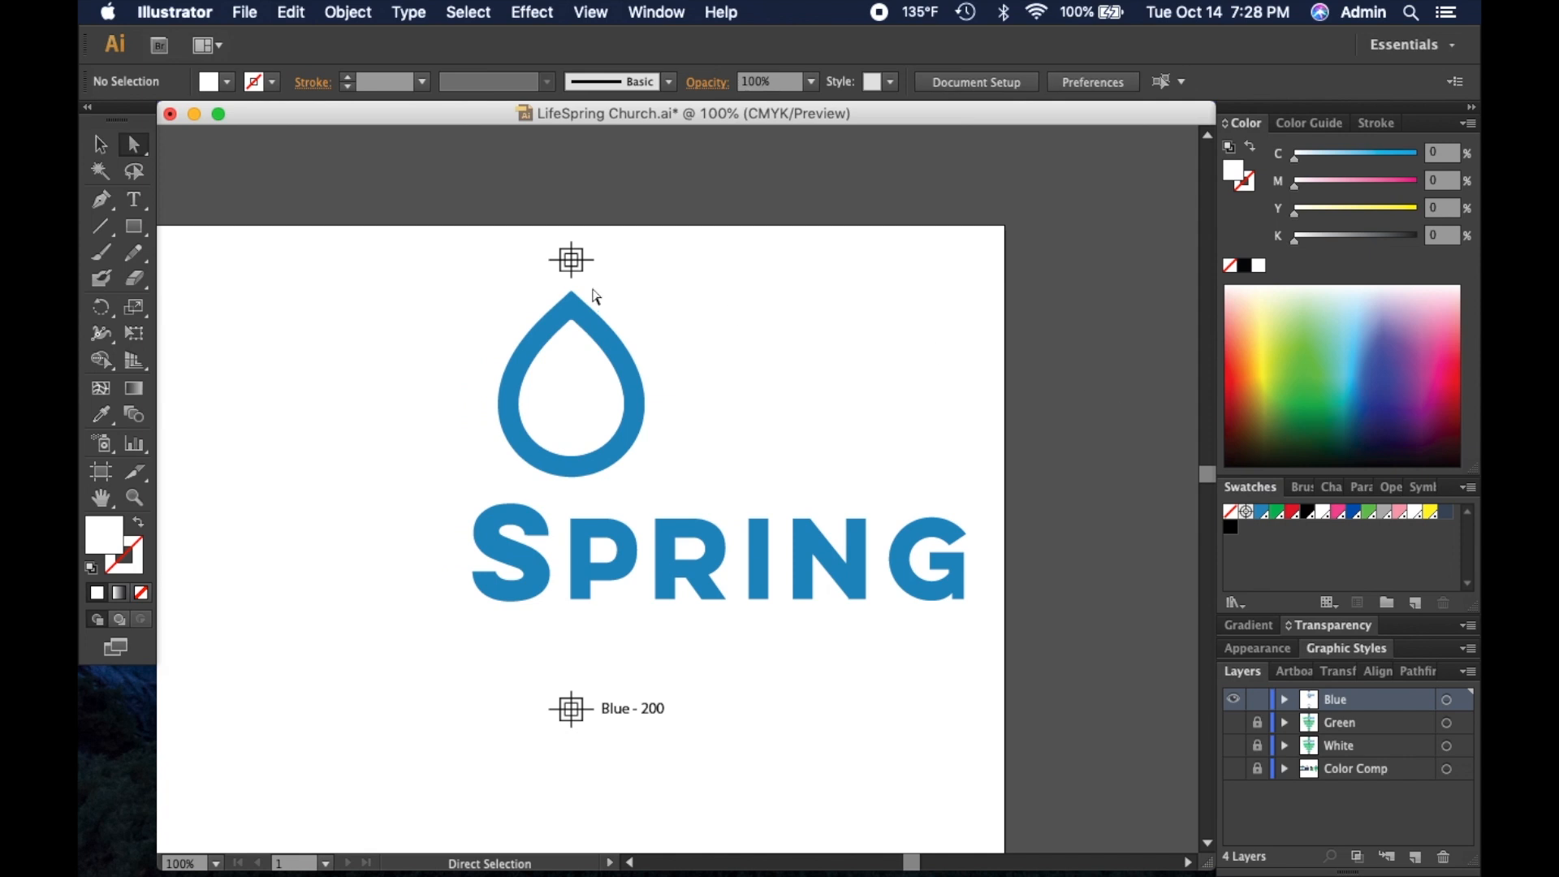
key(super+y)
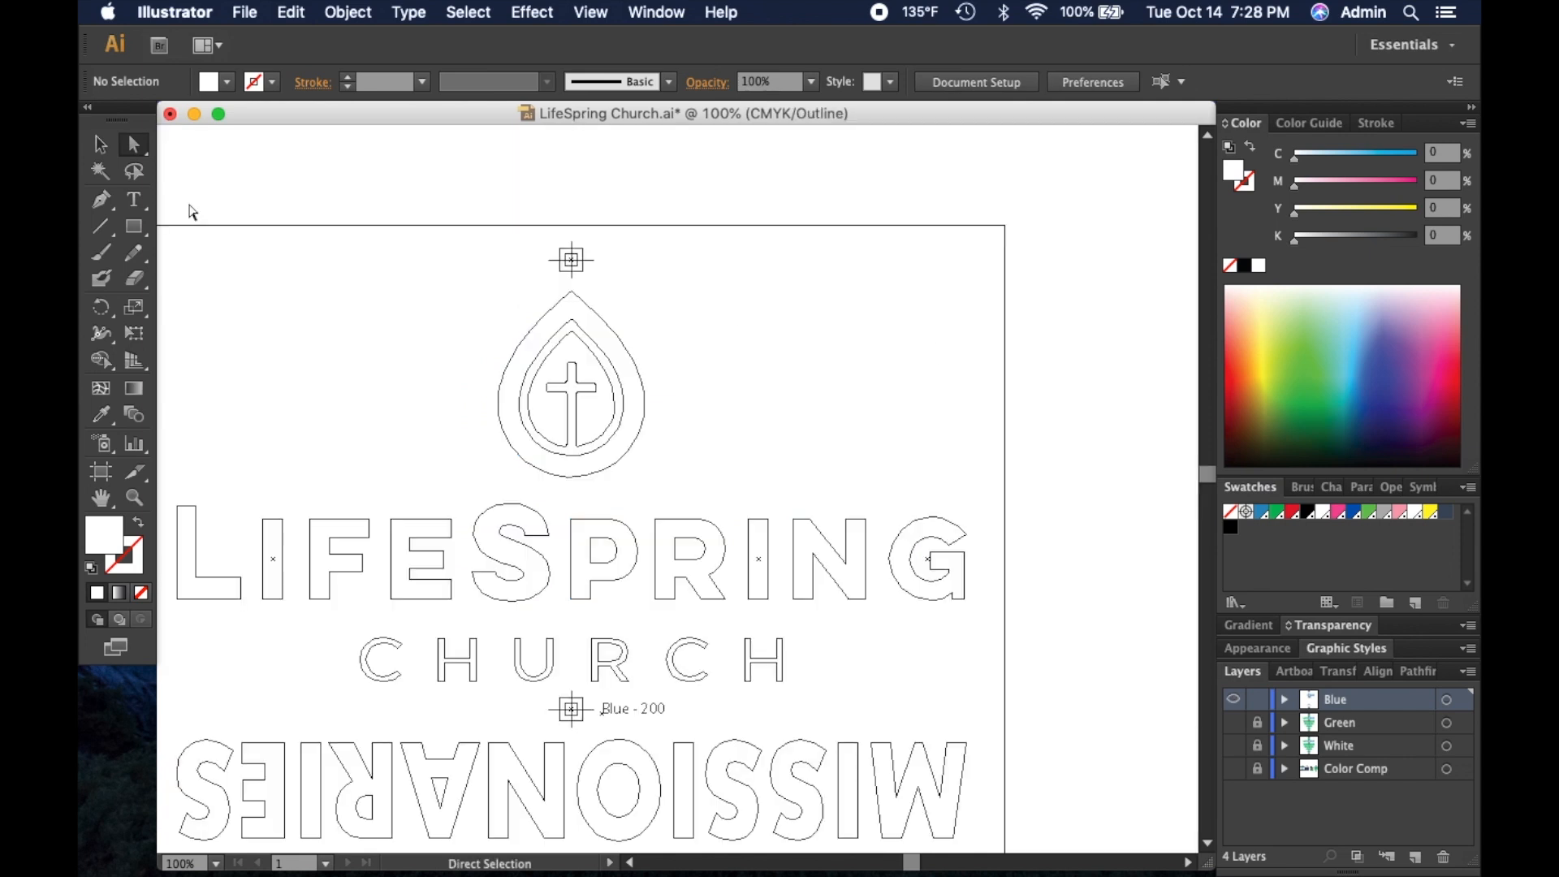
key(super+y)
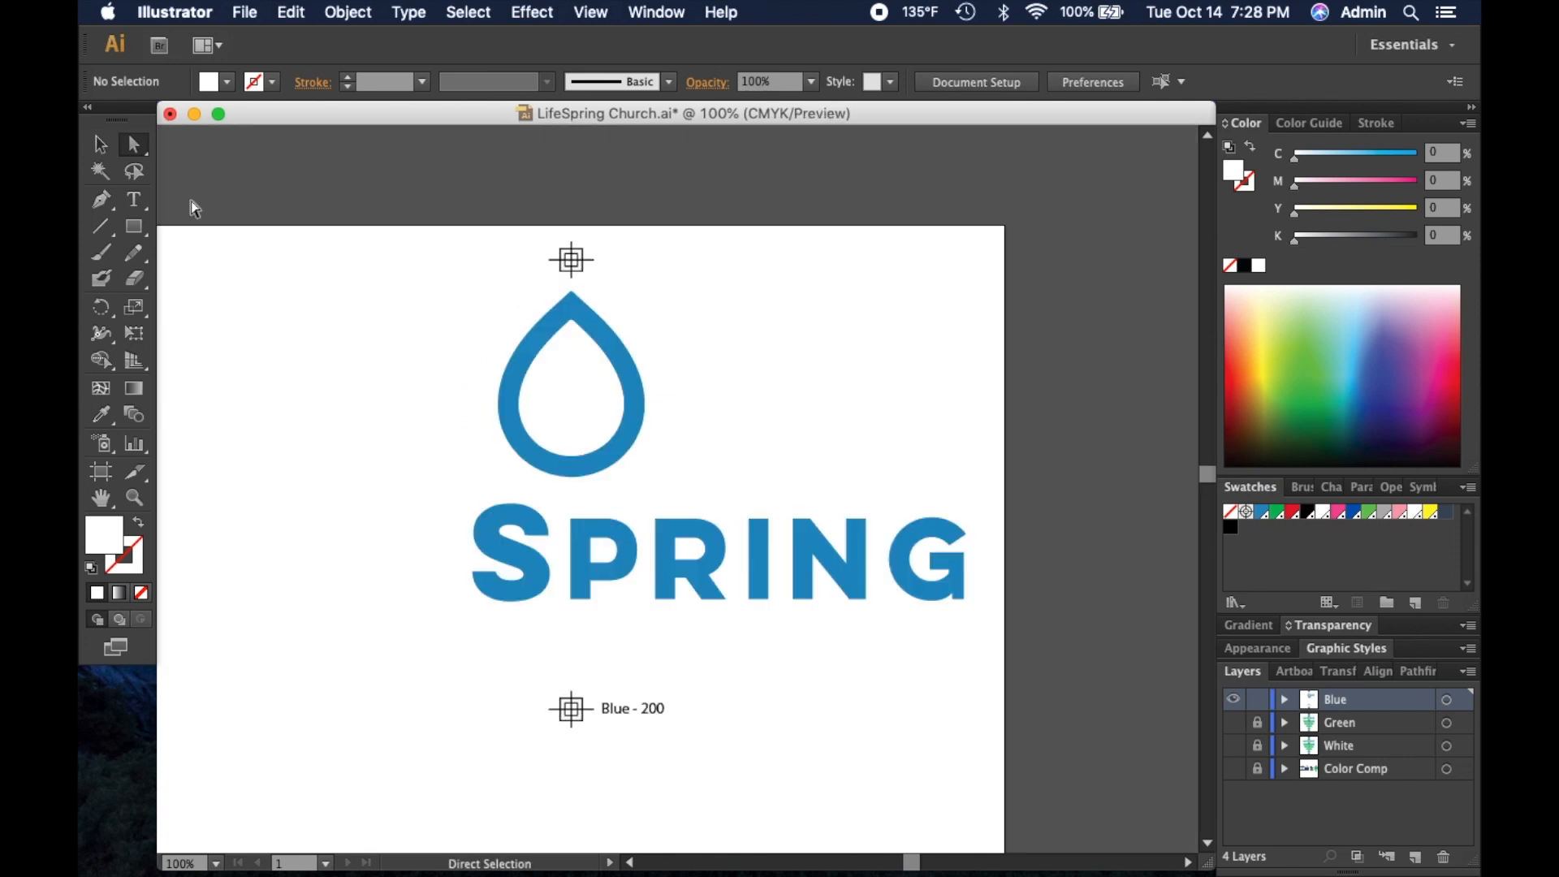
scroll(1125, 411, down, 2)
scroll(1124, 411, left, 1)
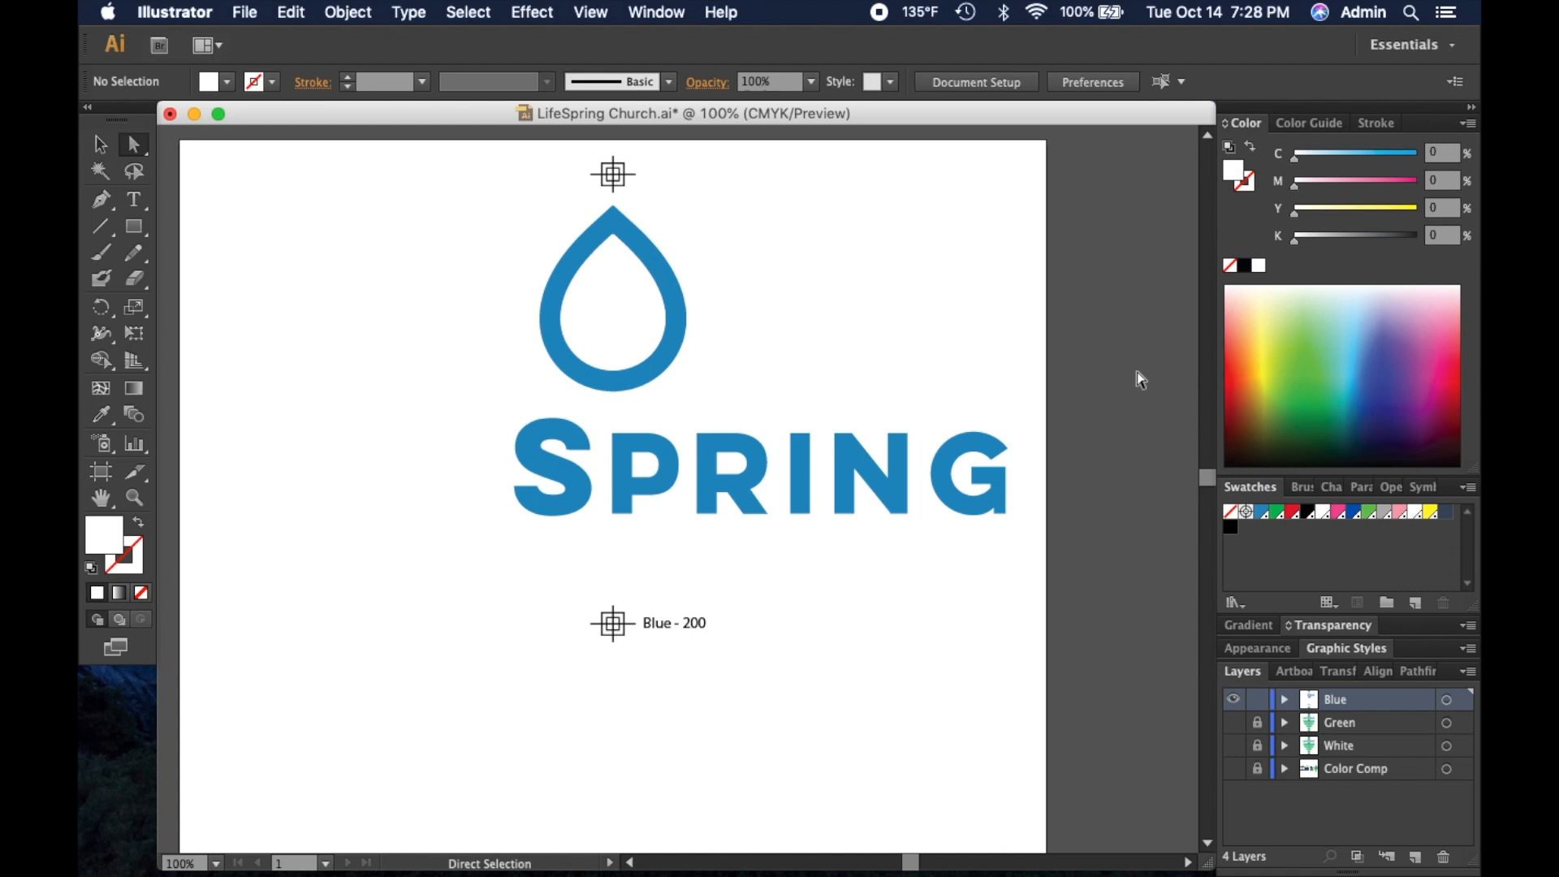
Step: Select all artwork on the Blue layer with the same blue fill as the droplet, fill it with the Rich Black swatch, and deselect
click(660, 262)
click(409, 12)
mouse_move(468, 12)
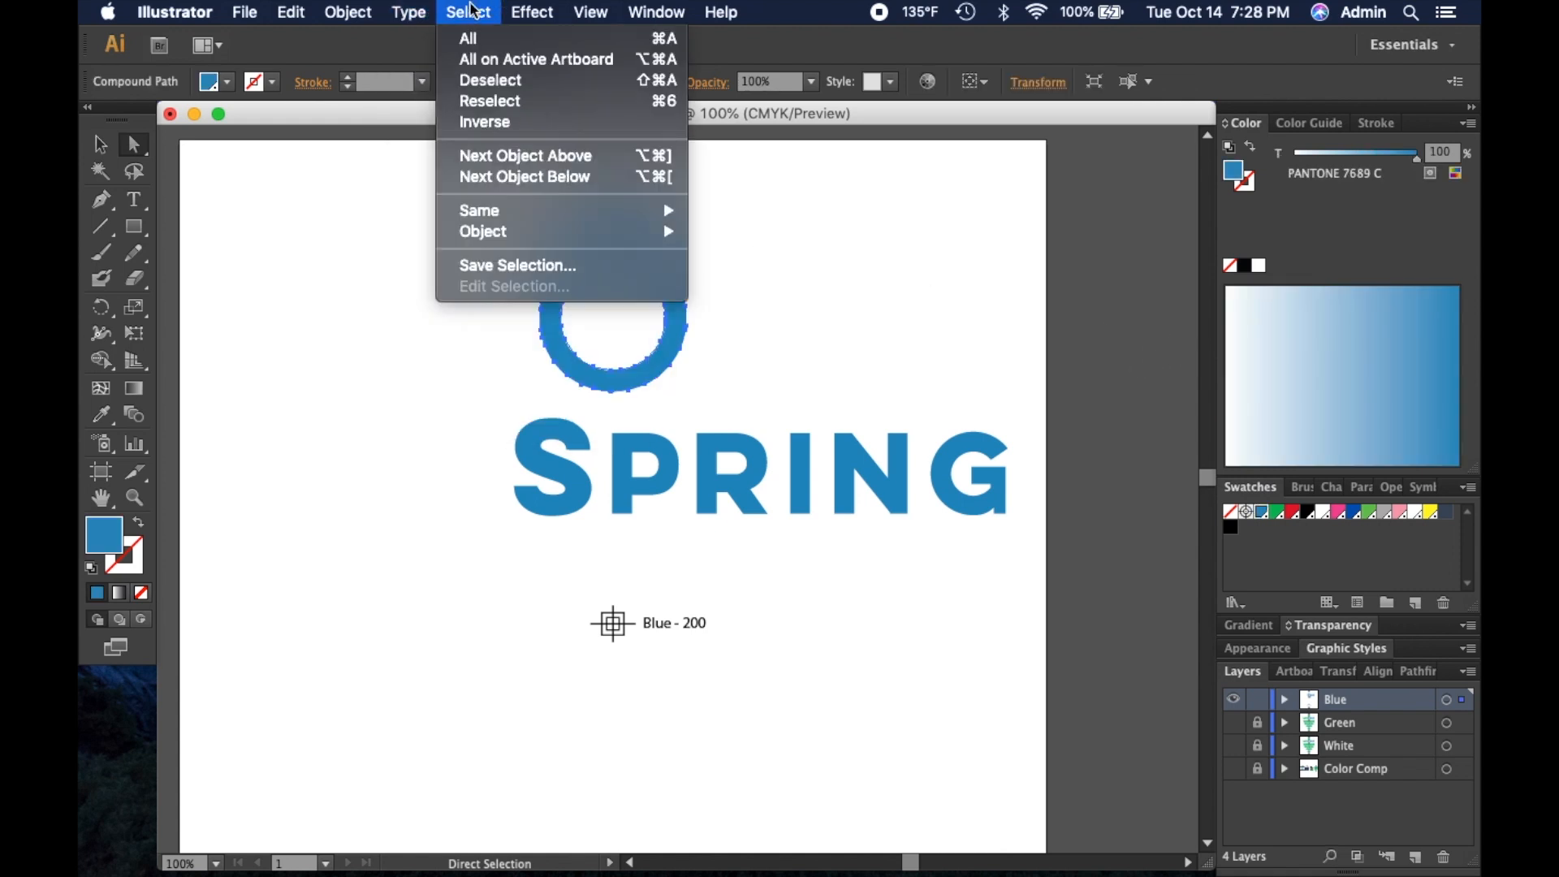
mouse_move(488, 210)
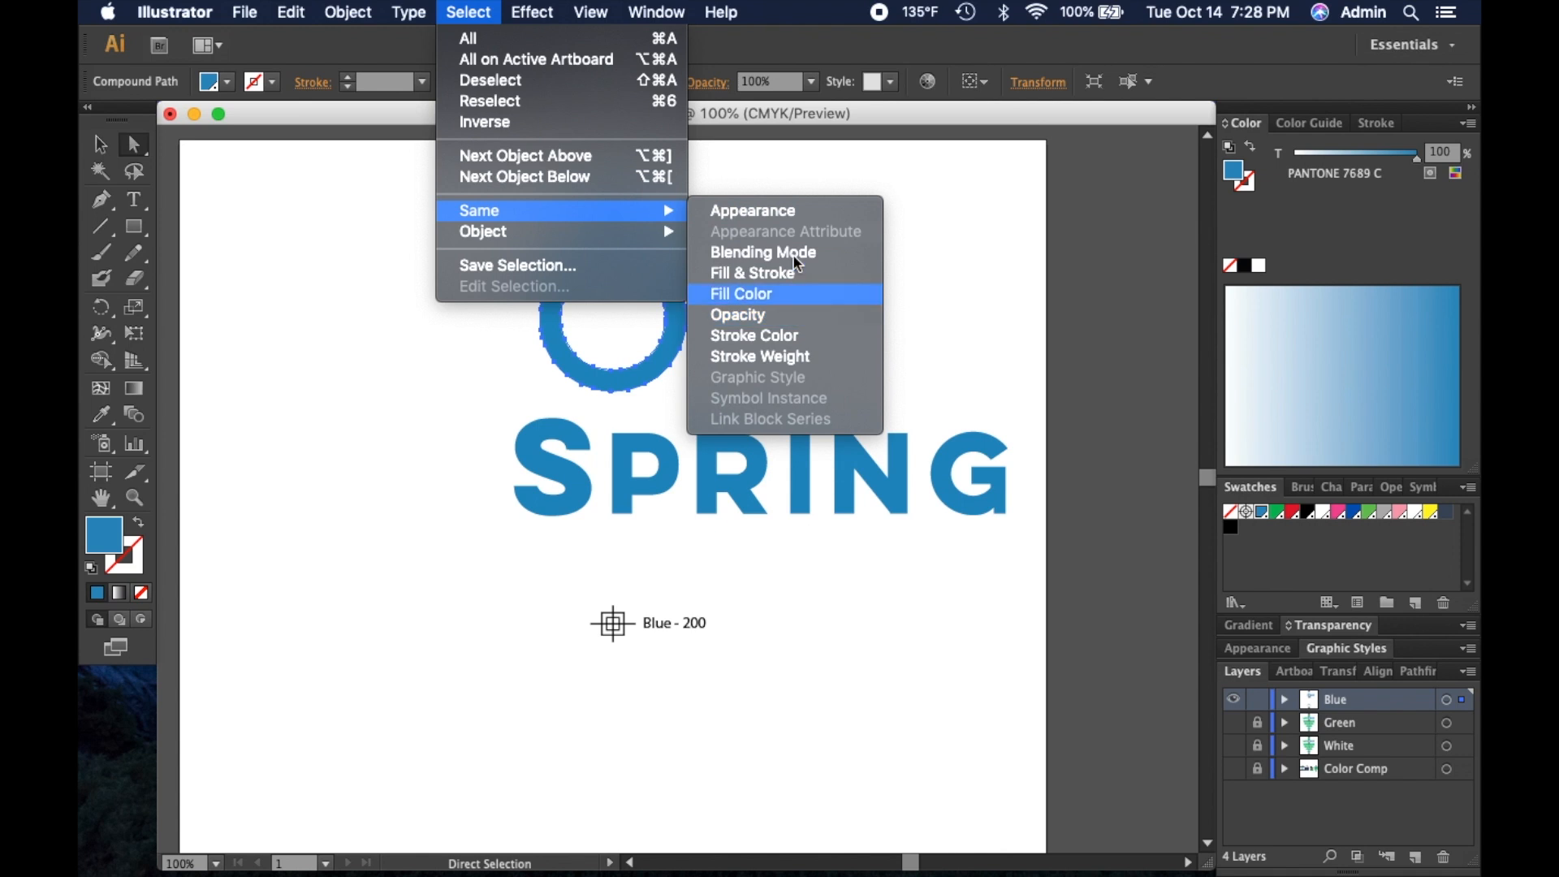
click(790, 294)
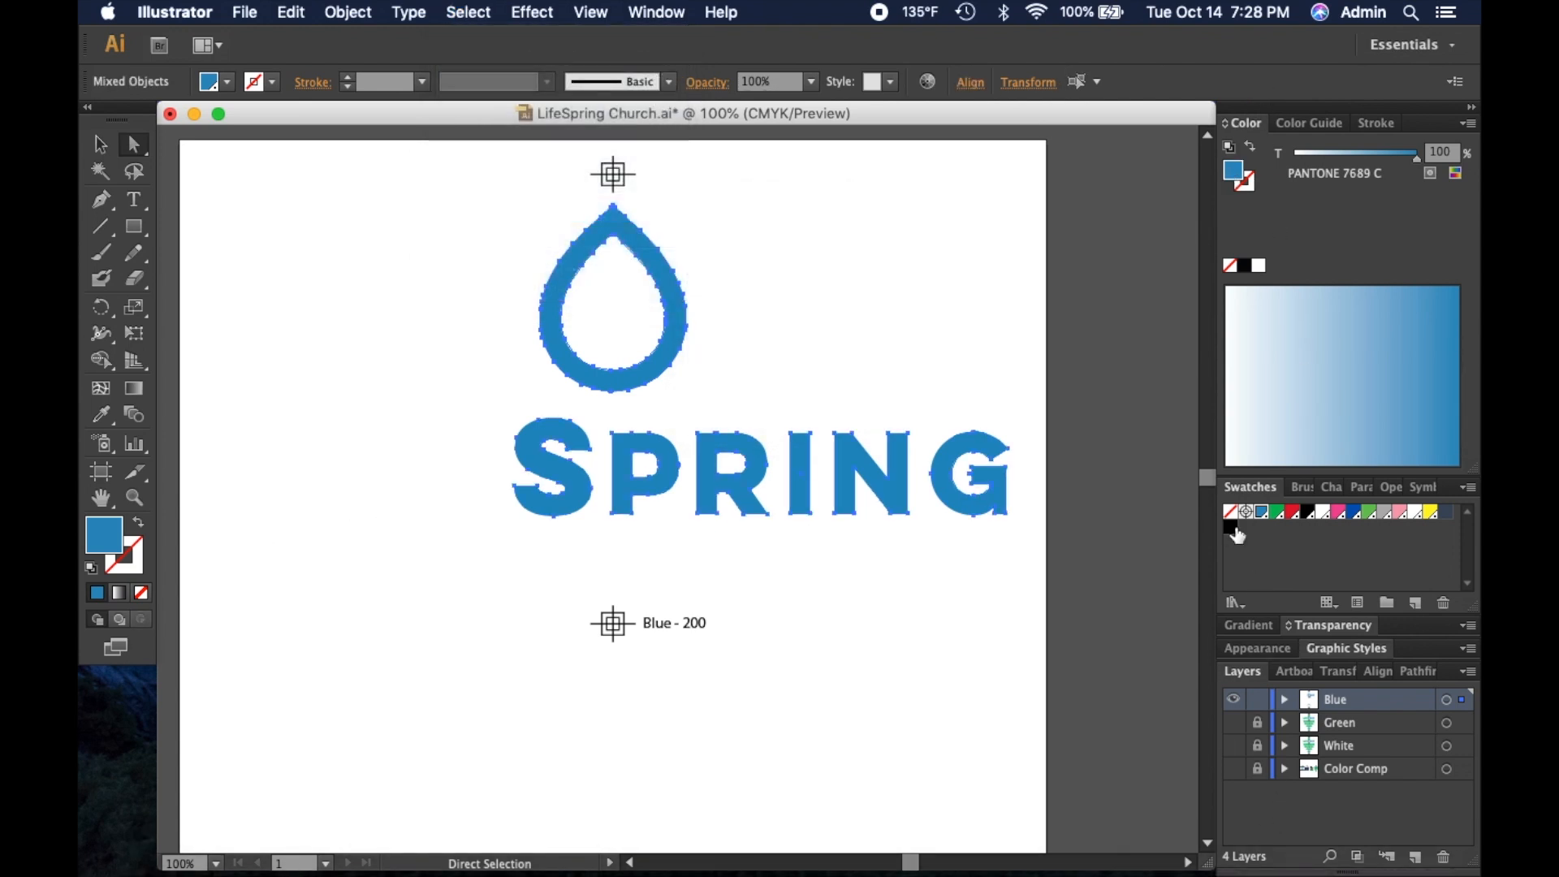
click(1230, 530)
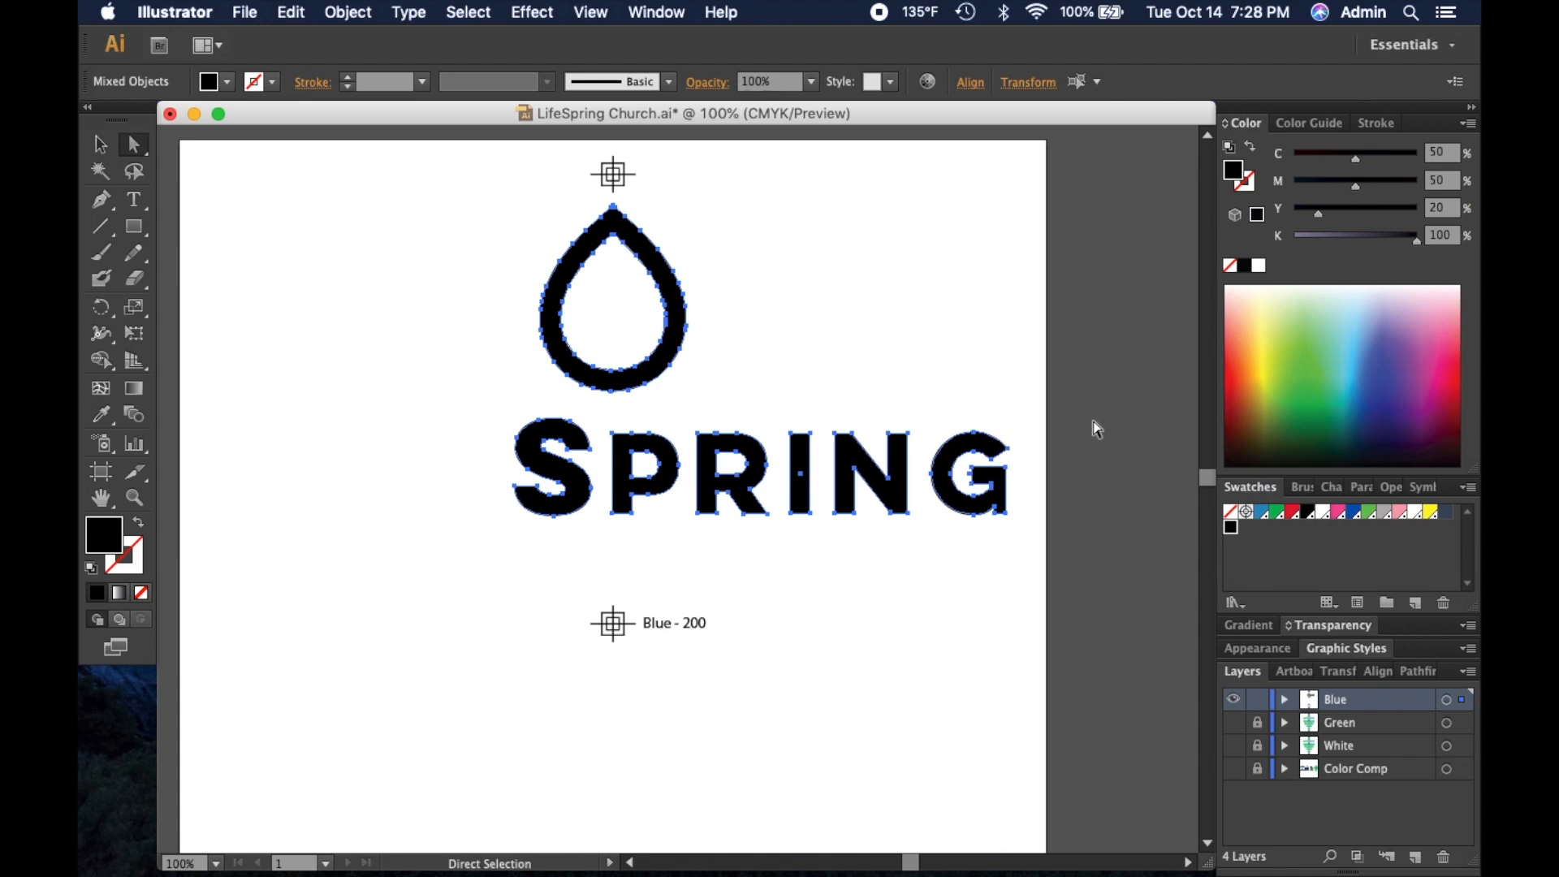
click(553, 551)
Step: Check the blackened Blue separation across the whole artboard and save the document
key(z)
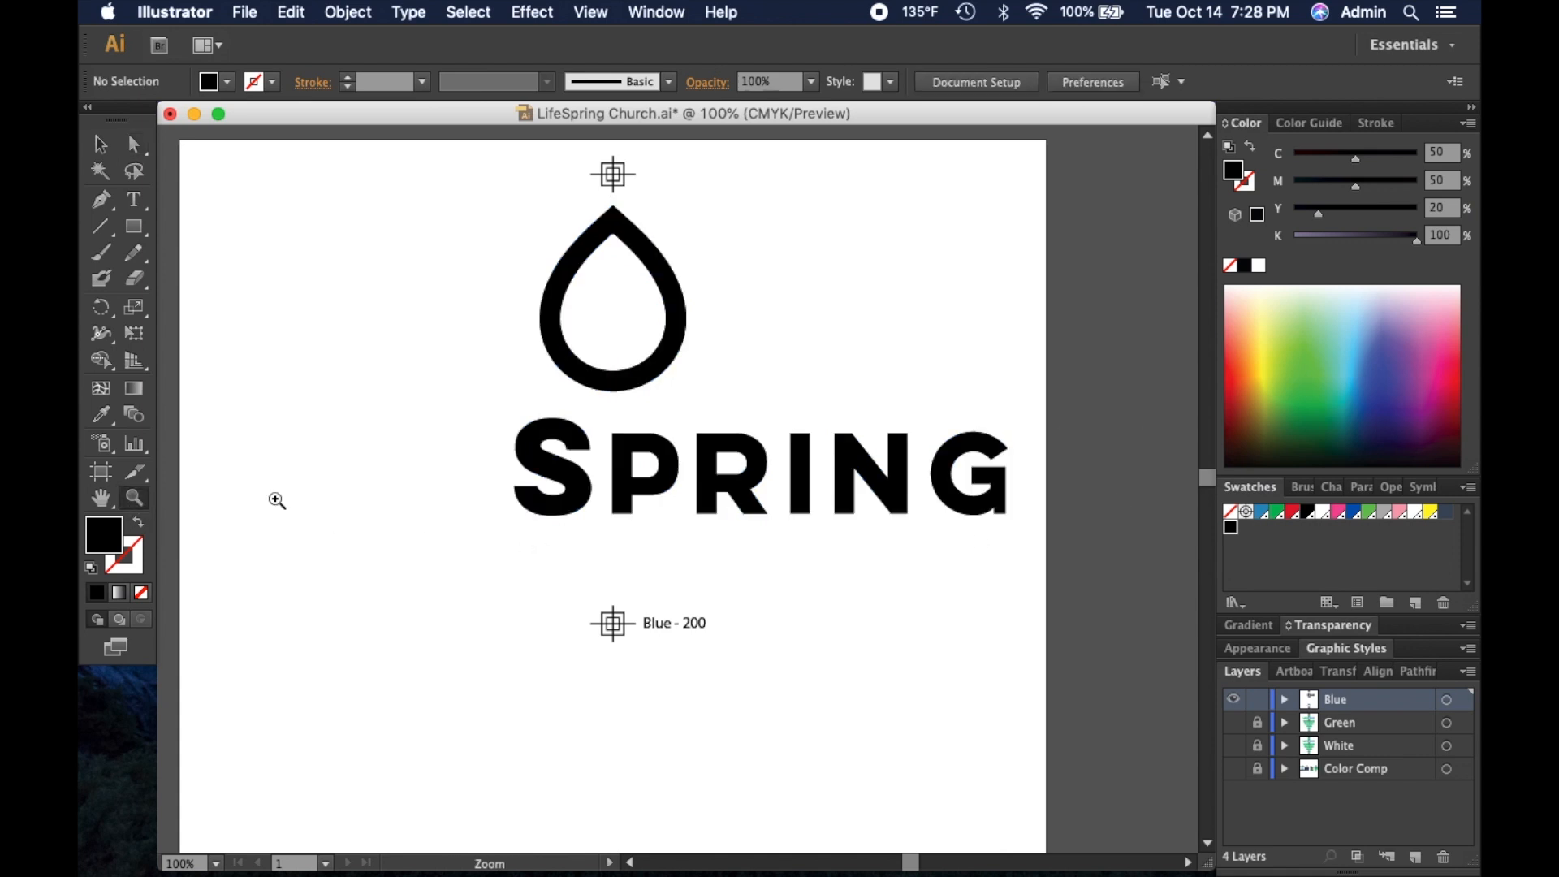
alt+click(773, 523)
alt+click(773, 524)
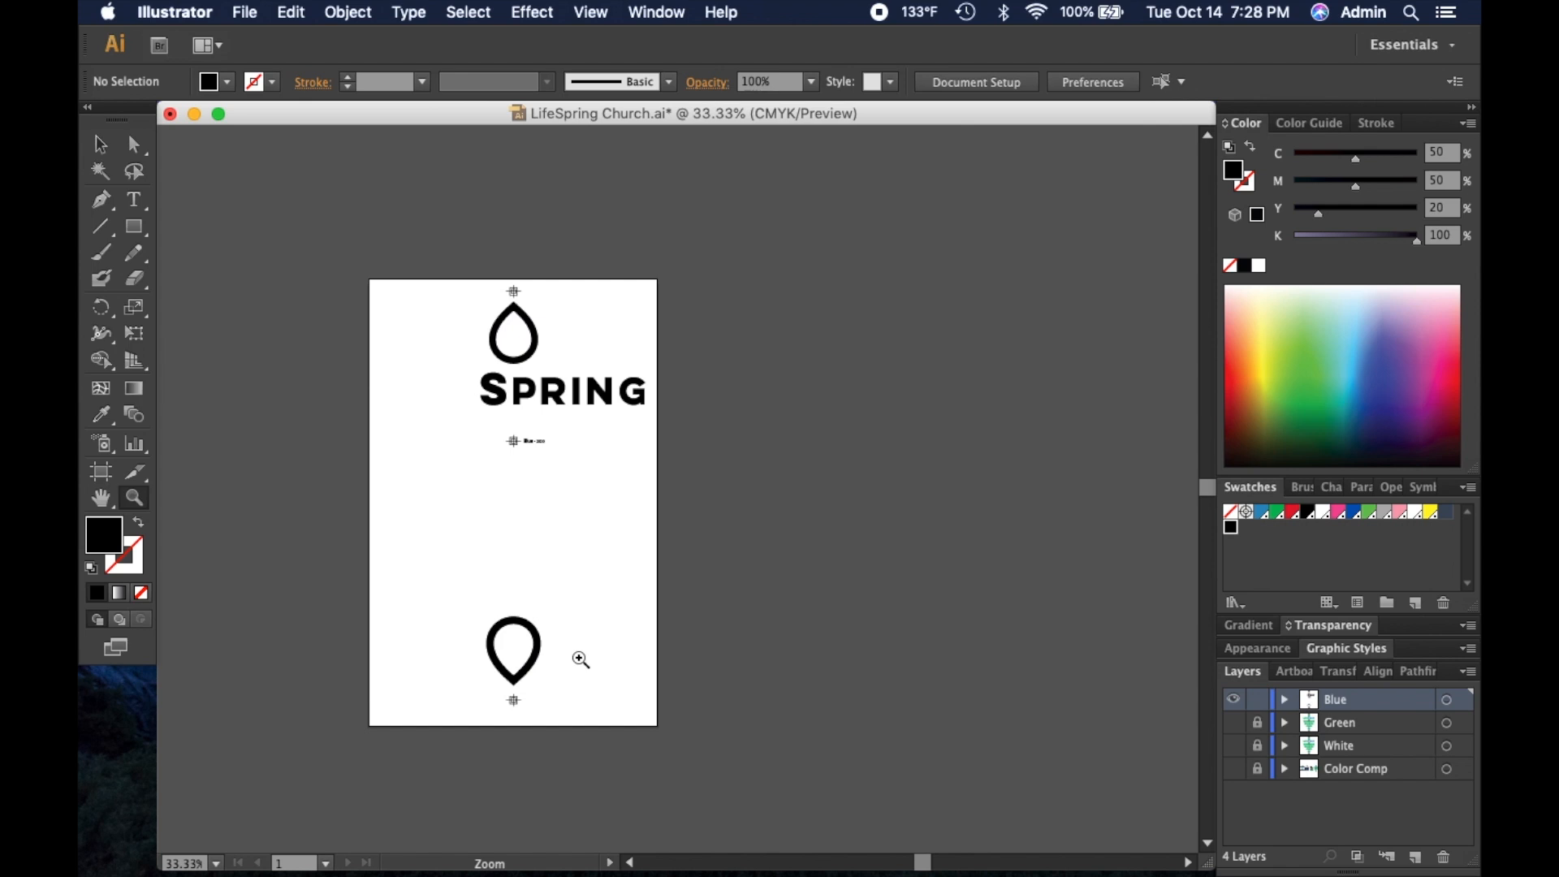
key(a)
key(super+s)
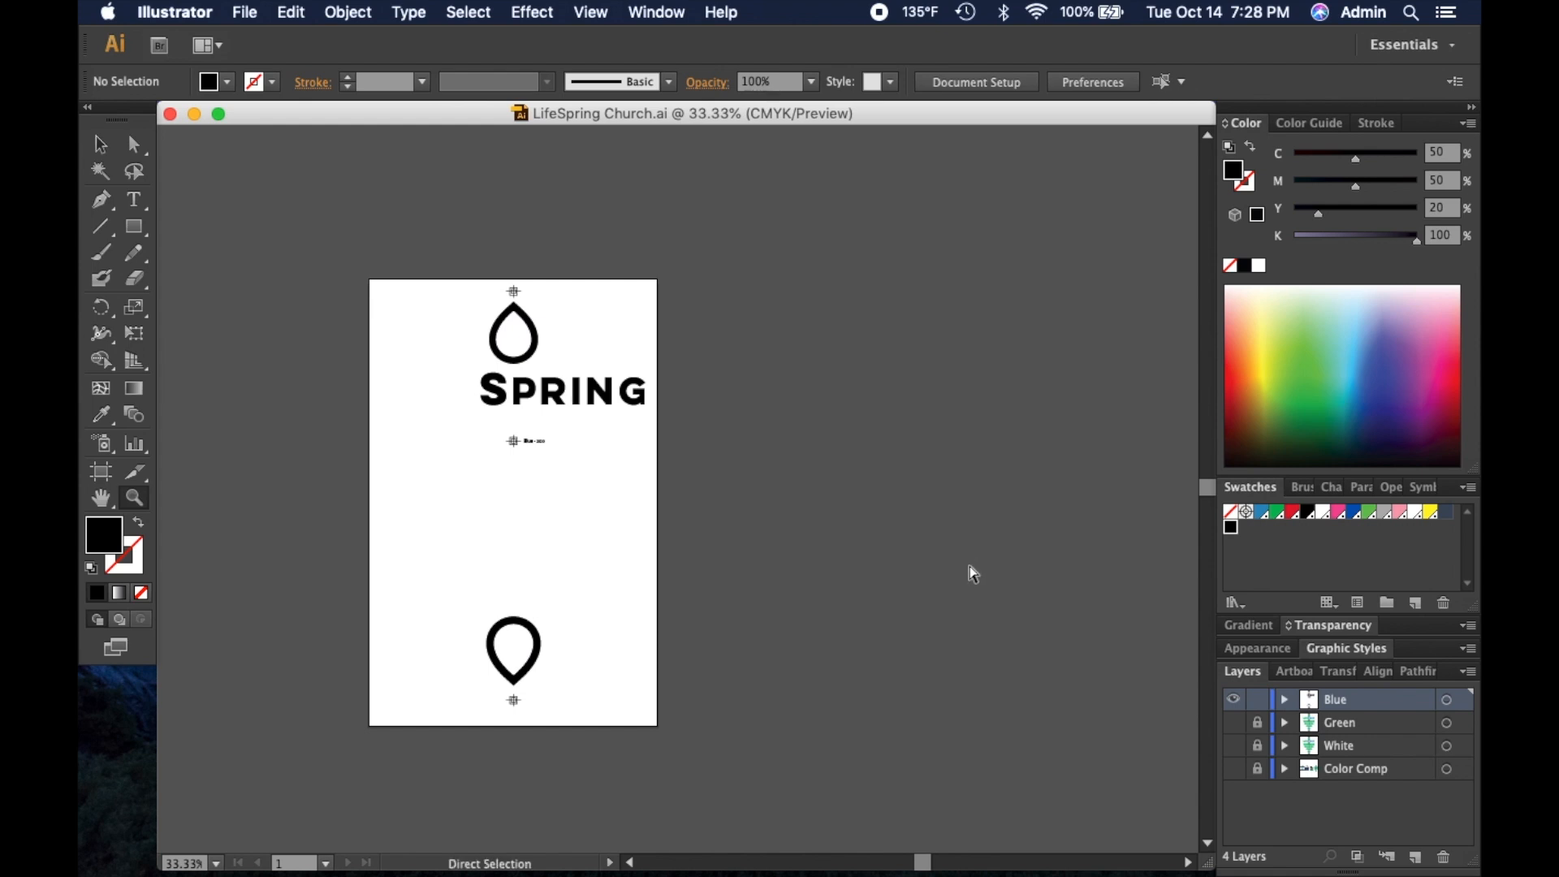
drag(863, 470, 927, 495)
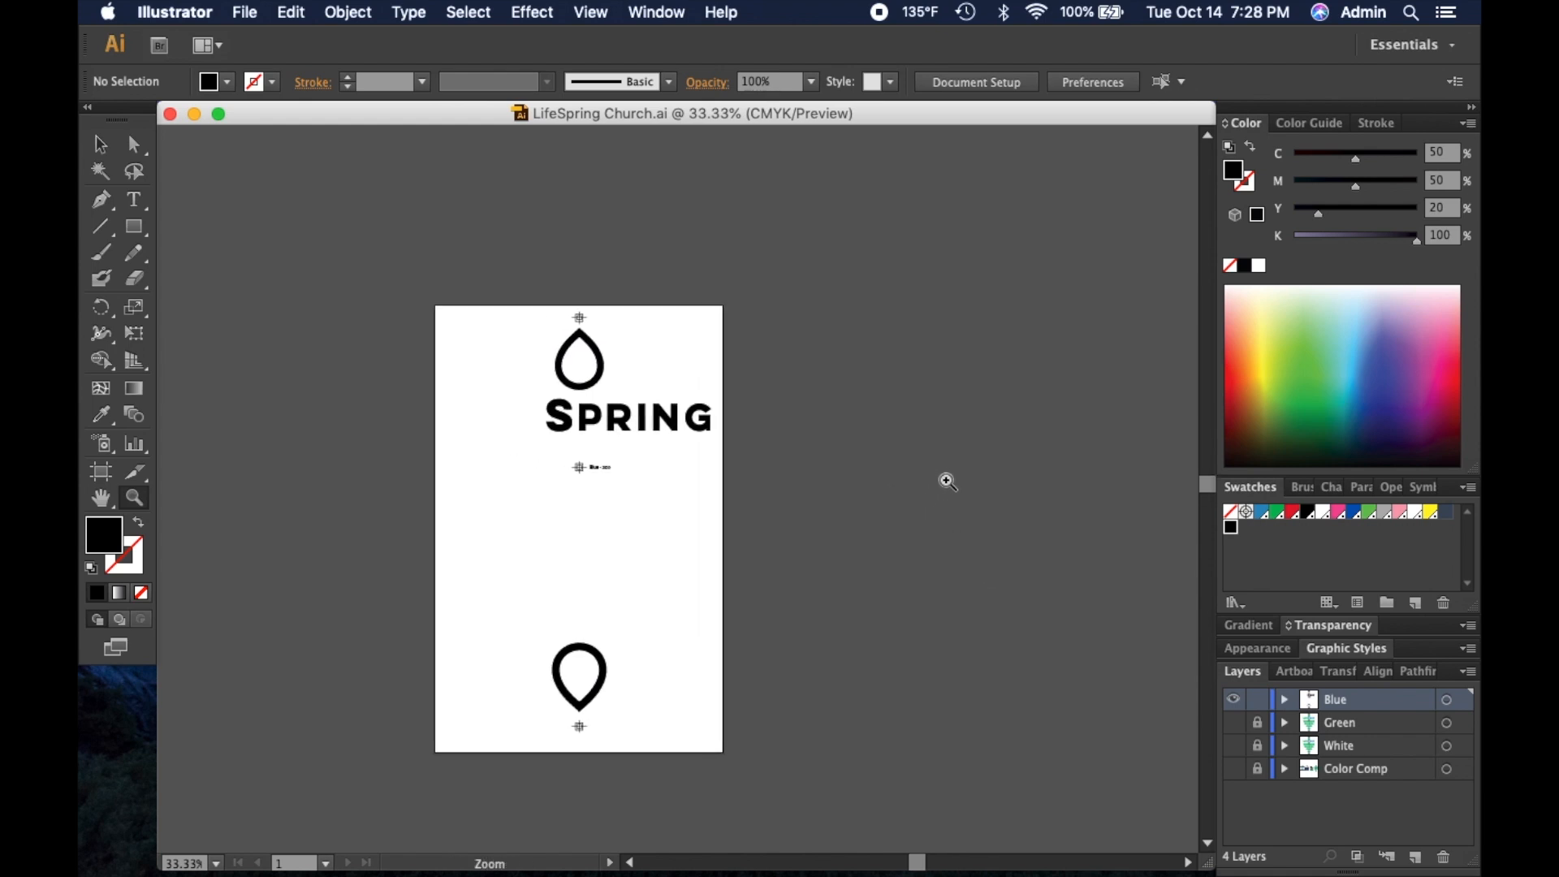
drag(947, 475, 901, 439)
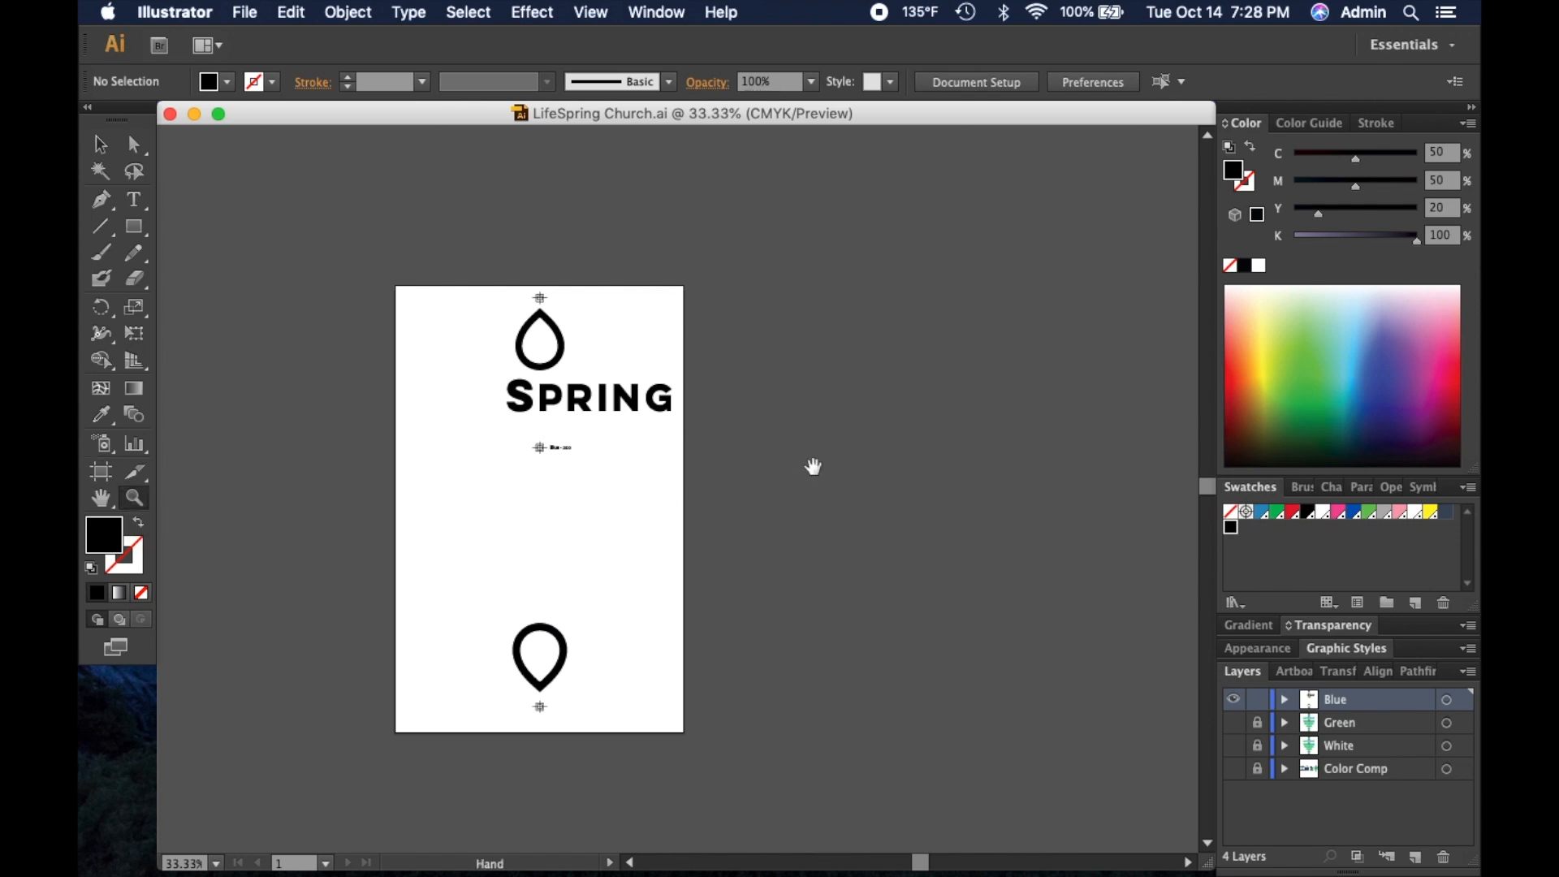
drag(811, 467, 835, 505)
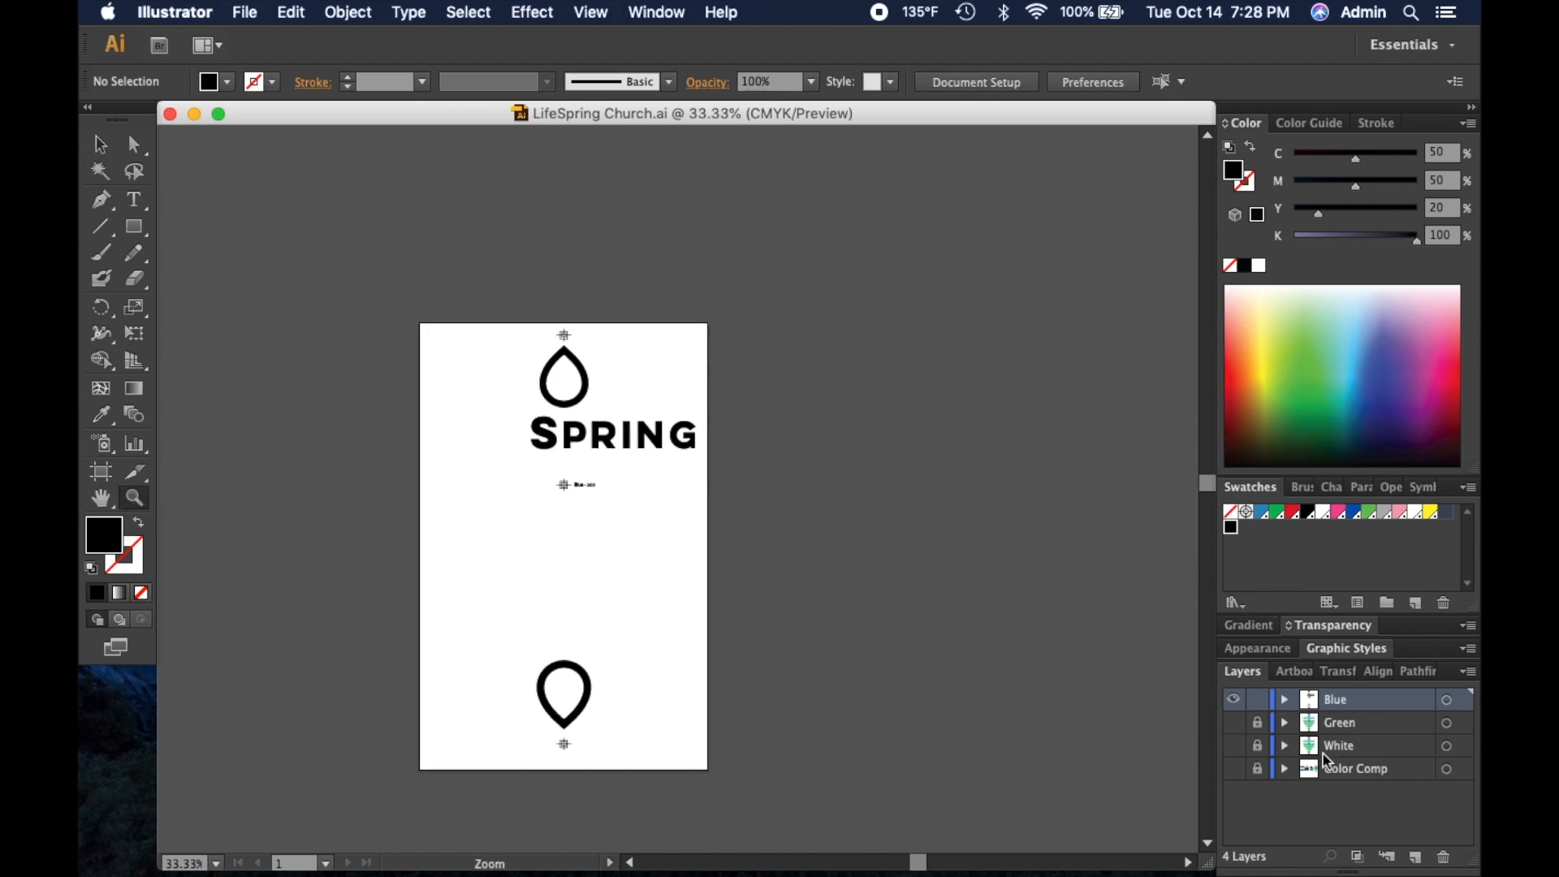
Step: Lock and hide the Blue layer, and make the Green layer visible, unlocked and active
click(1259, 703)
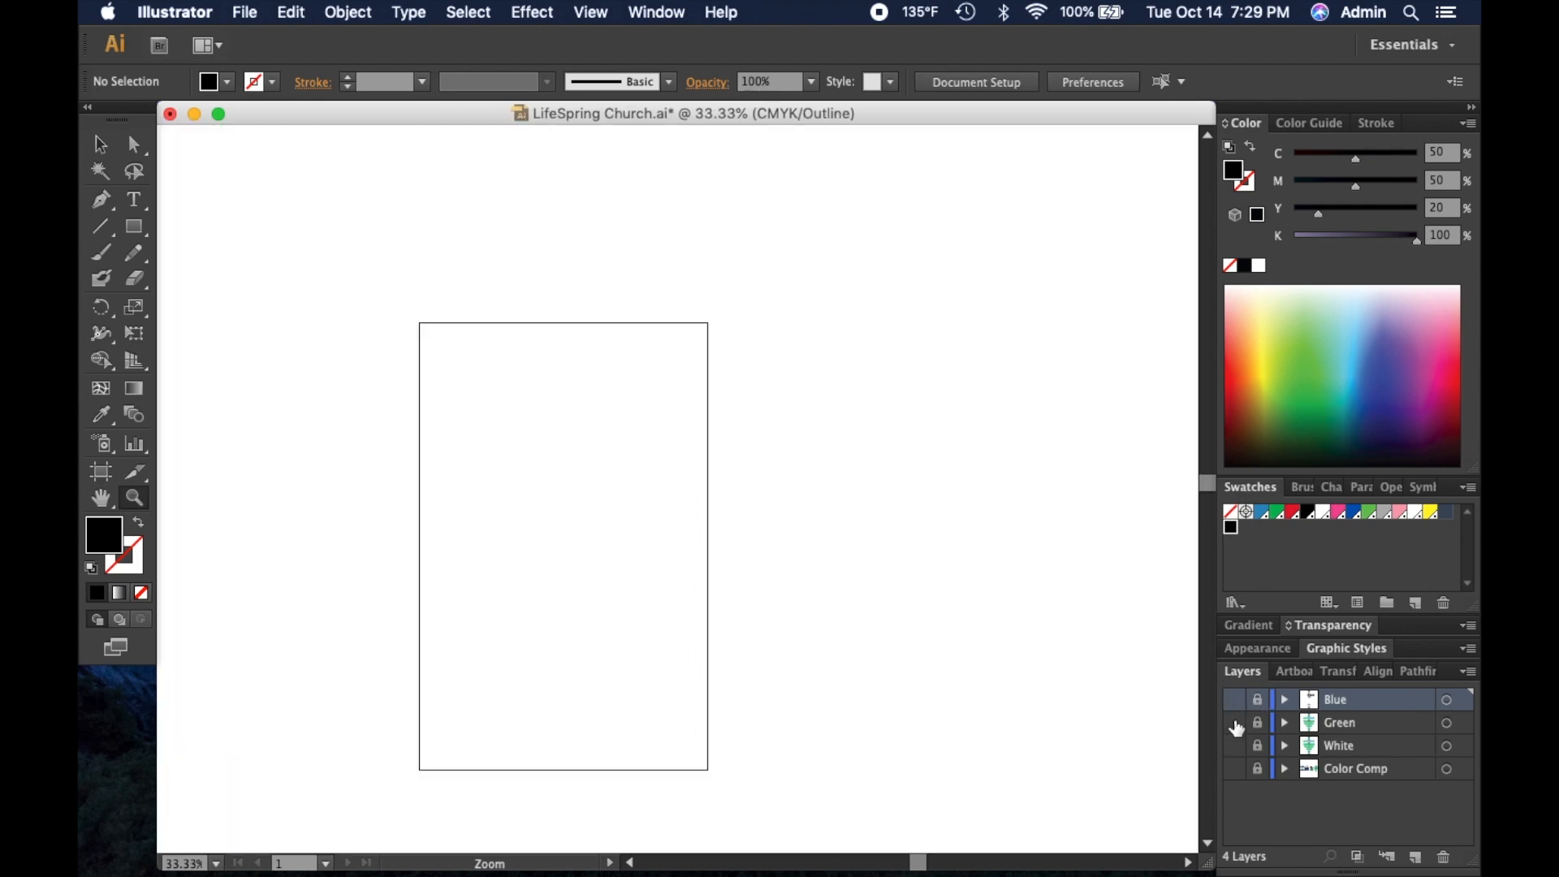
click(1235, 721)
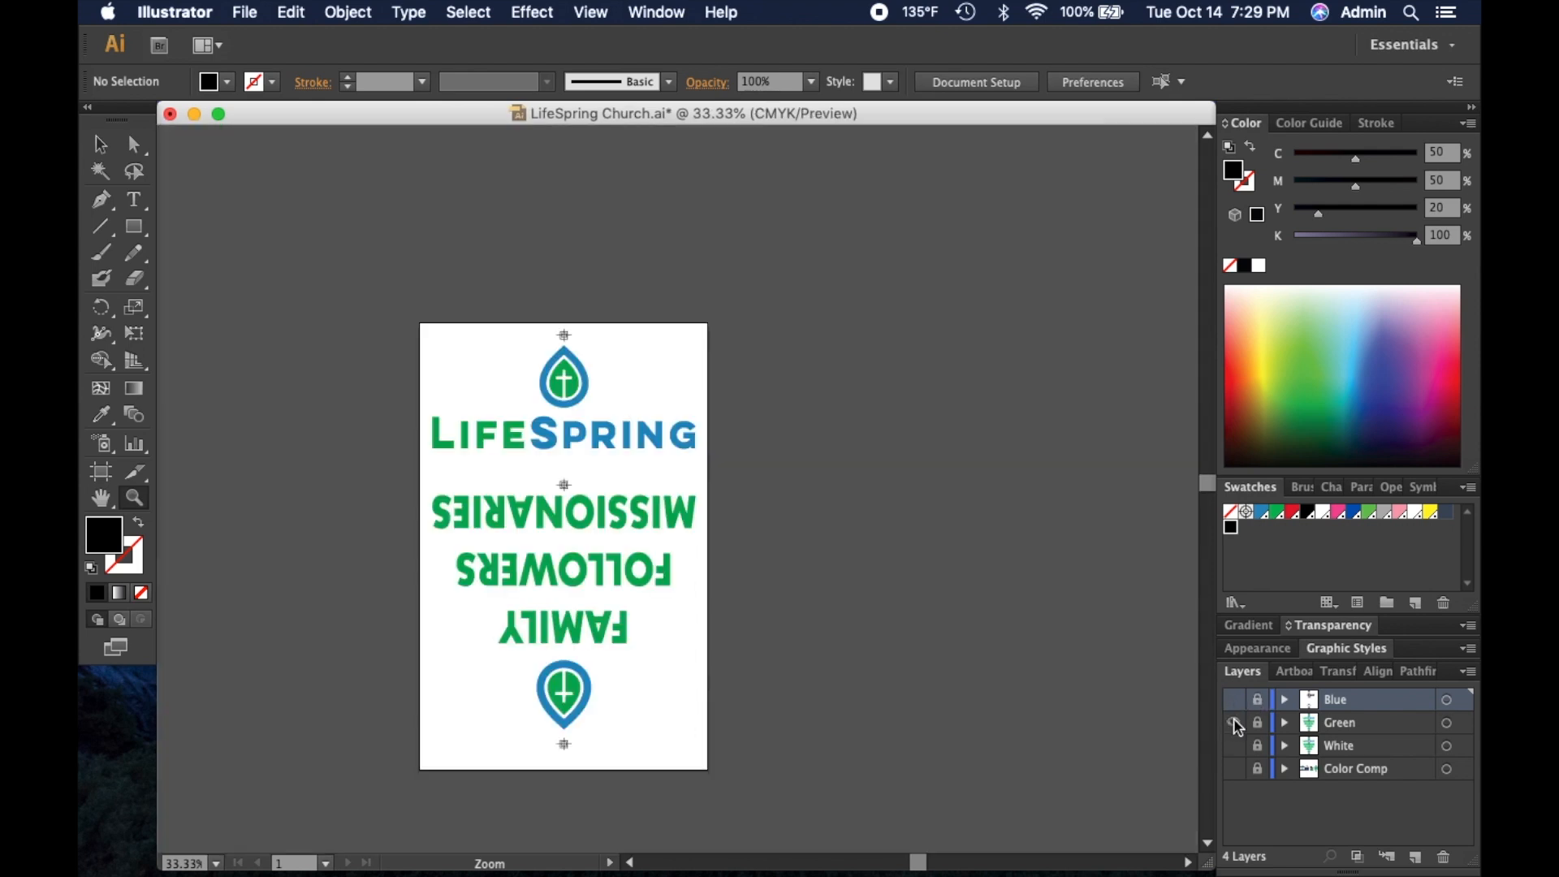
click(1258, 722)
click(1349, 727)
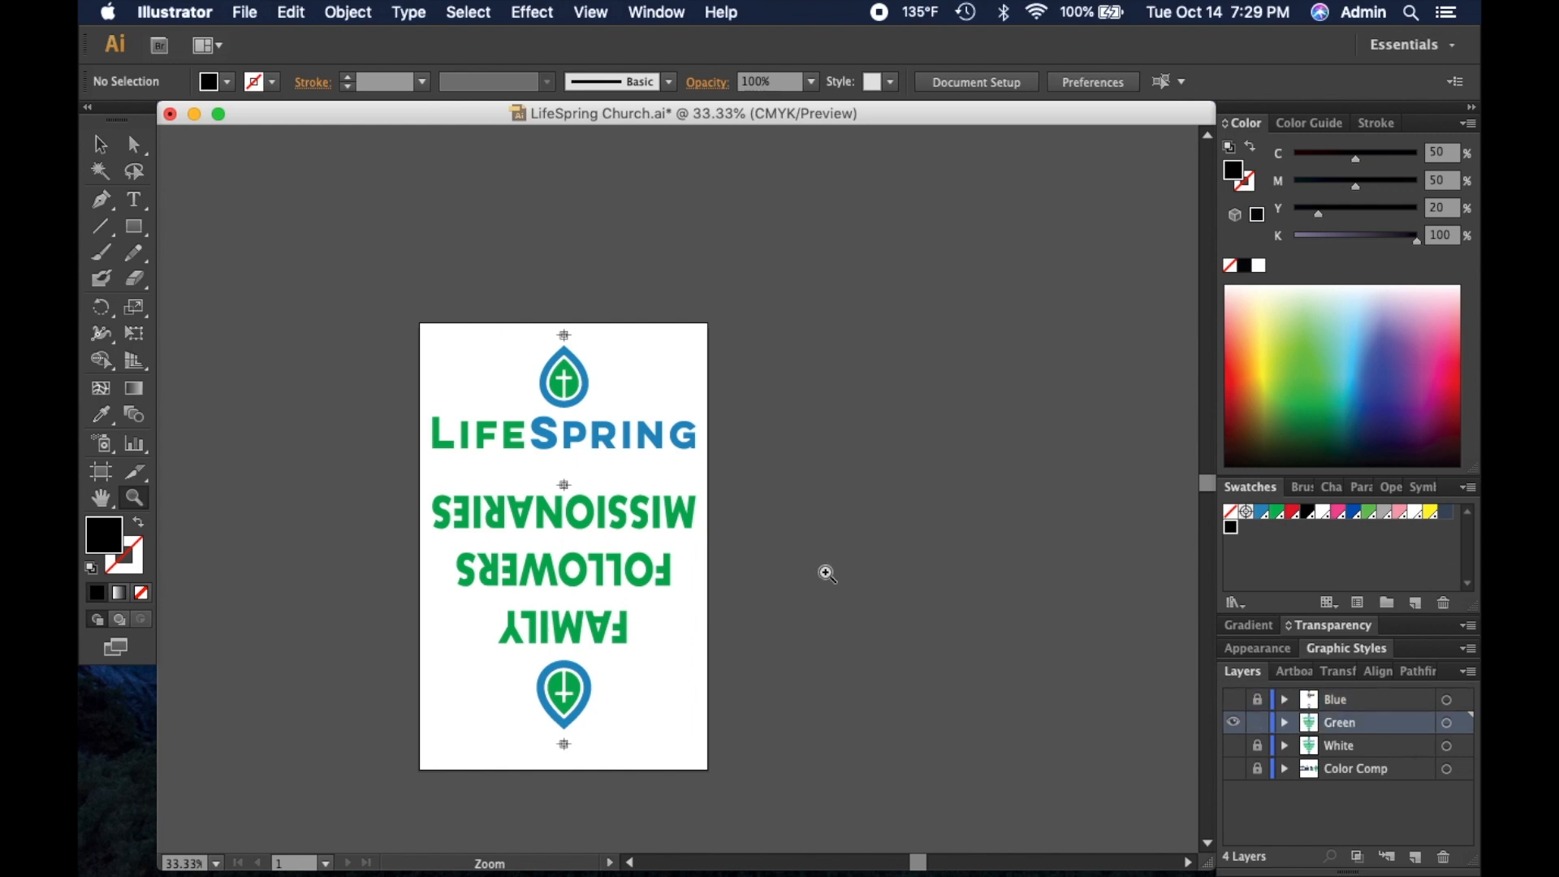
Step: Select all artwork on the Green layer with the same blue fill as the droplet, fill it white, and deselect
click(700, 510)
drag(726, 533, 864, 467)
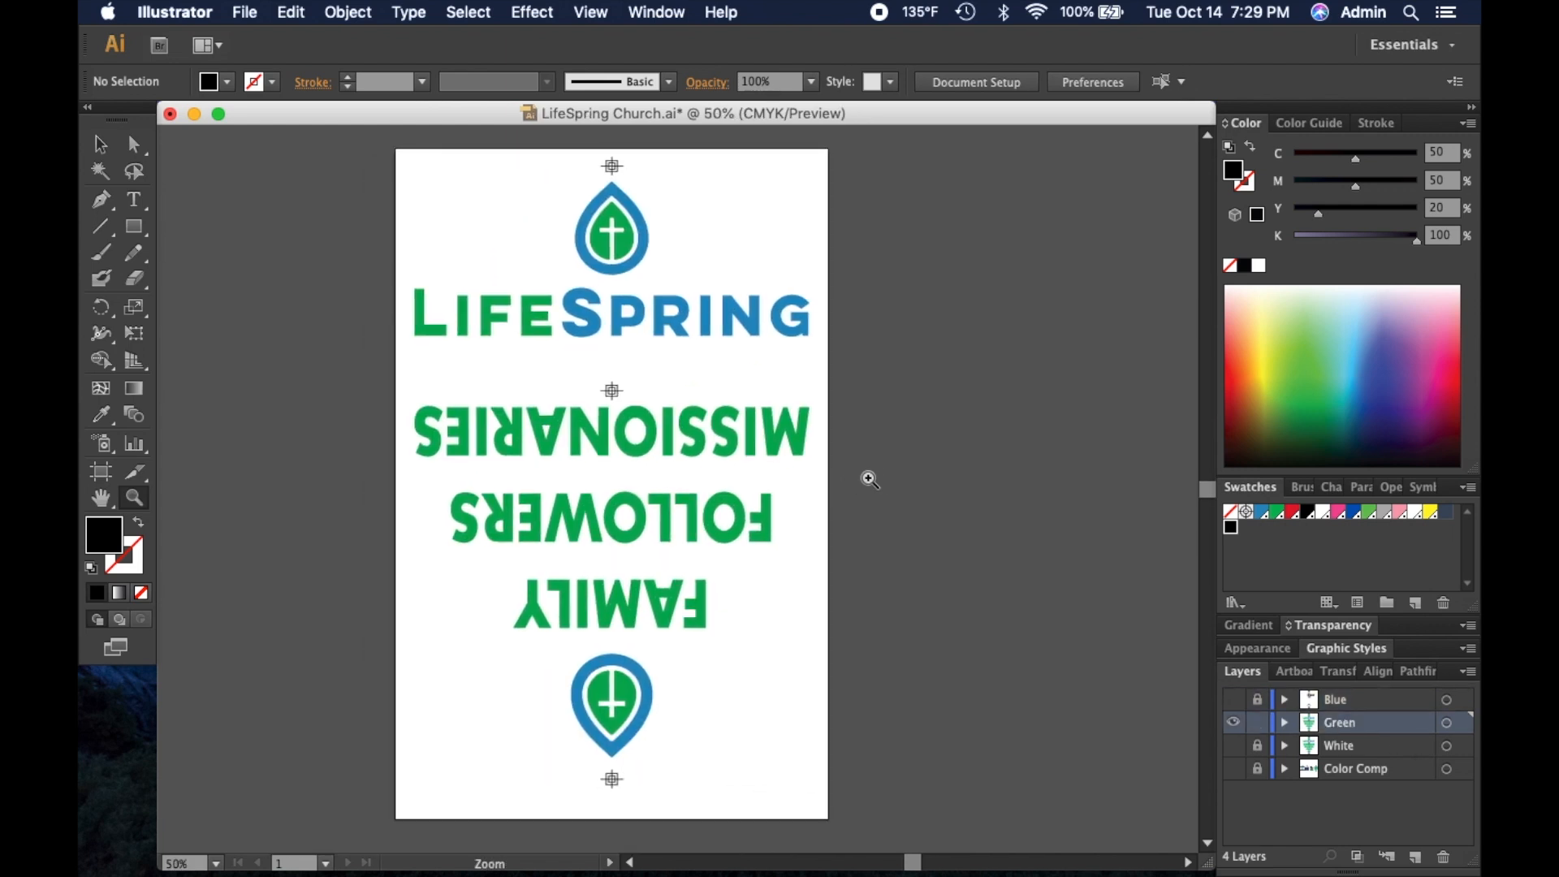
click(100, 144)
scroll(295, 281, up, 1)
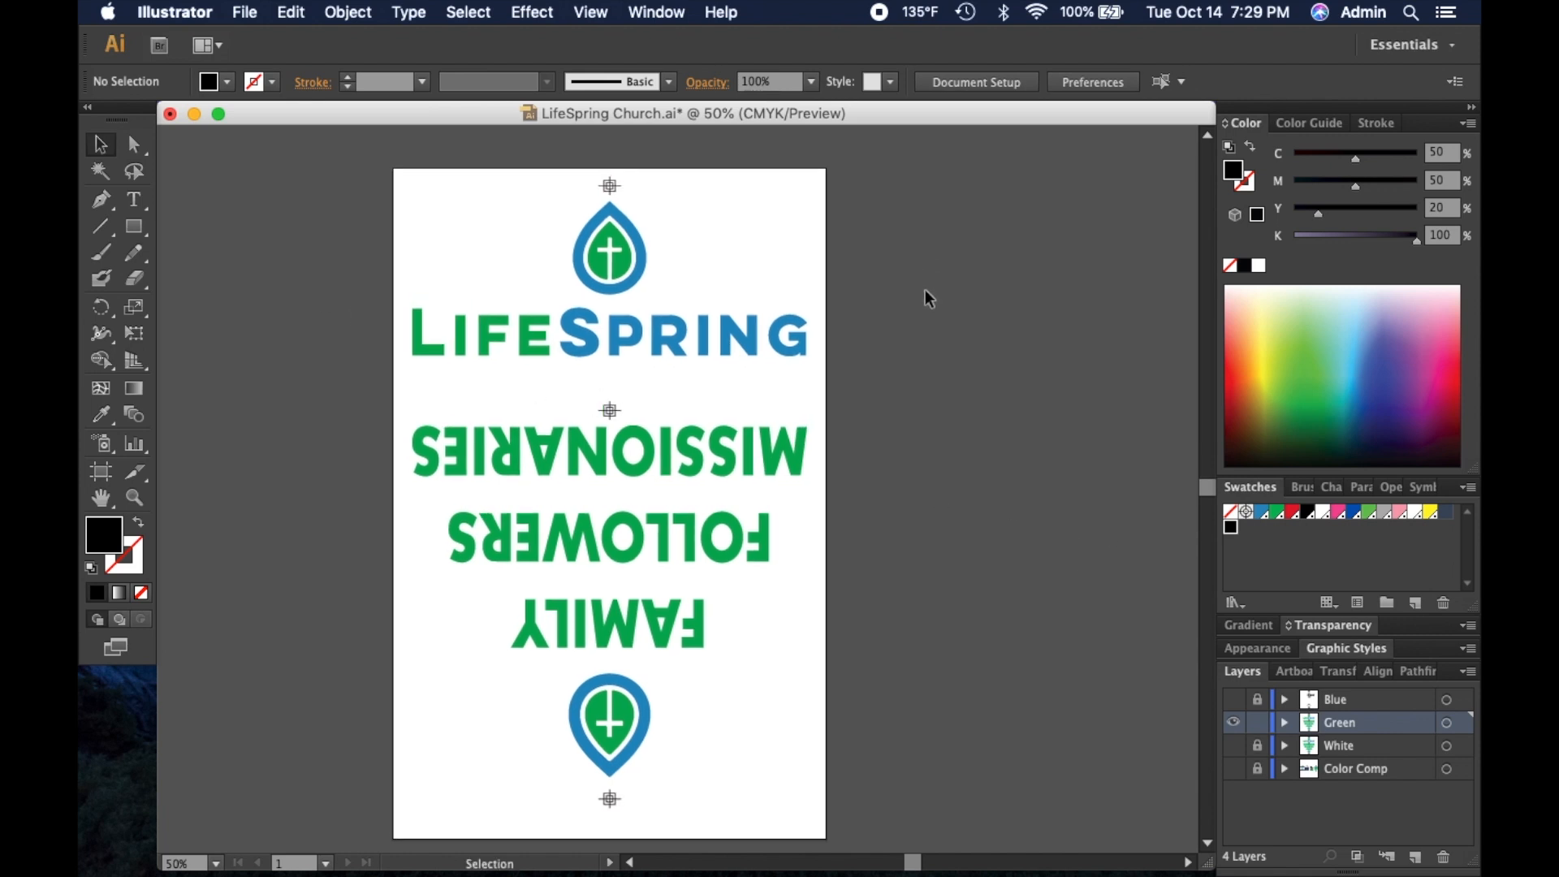
click(144, 148)
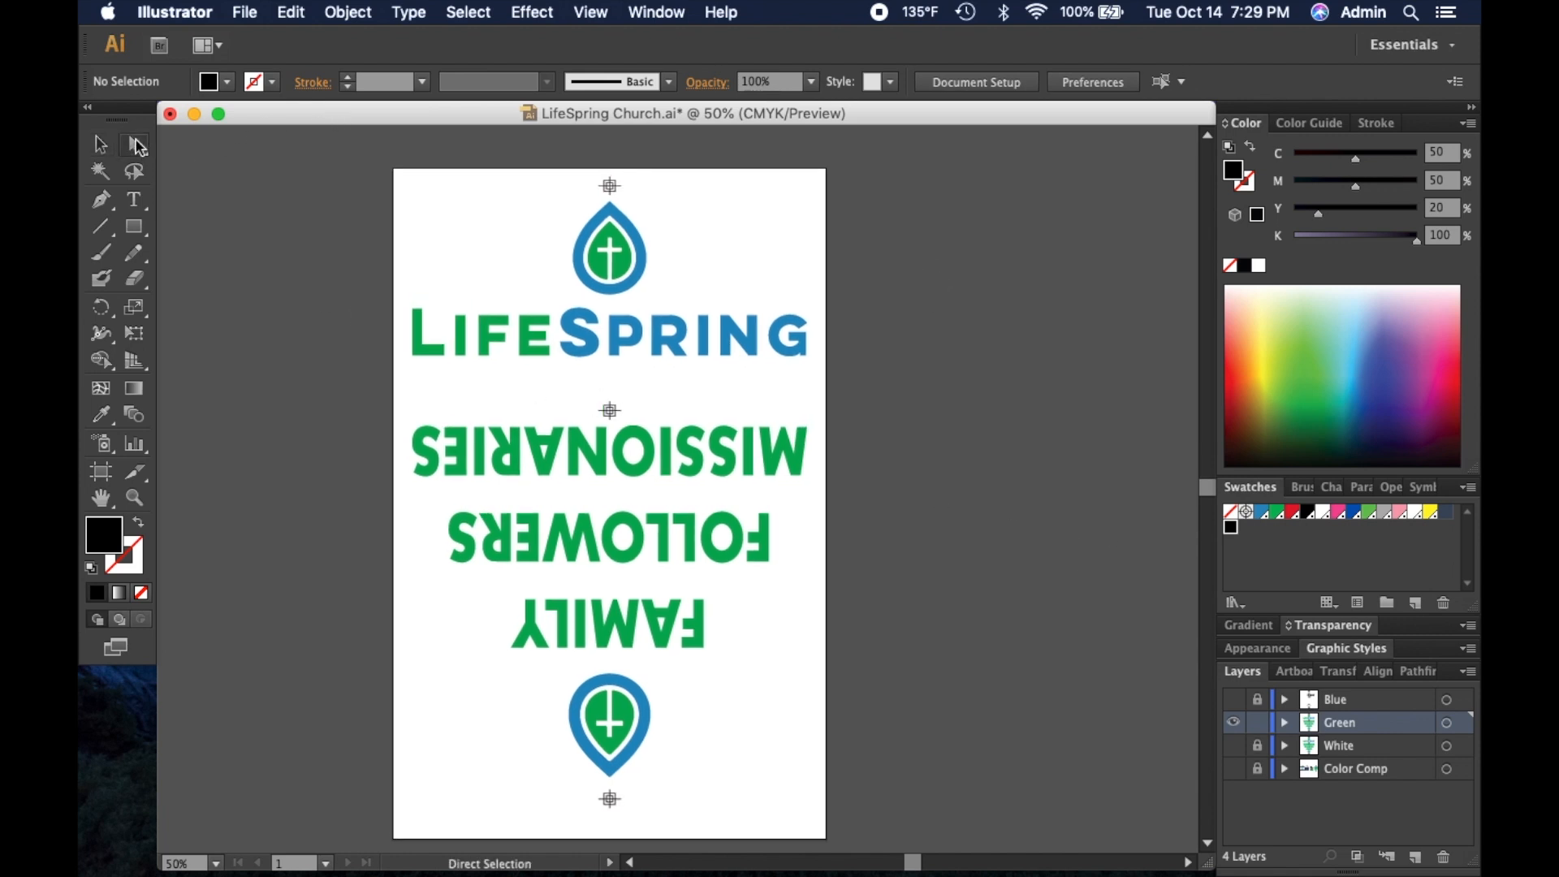
click(641, 237)
click(469, 12)
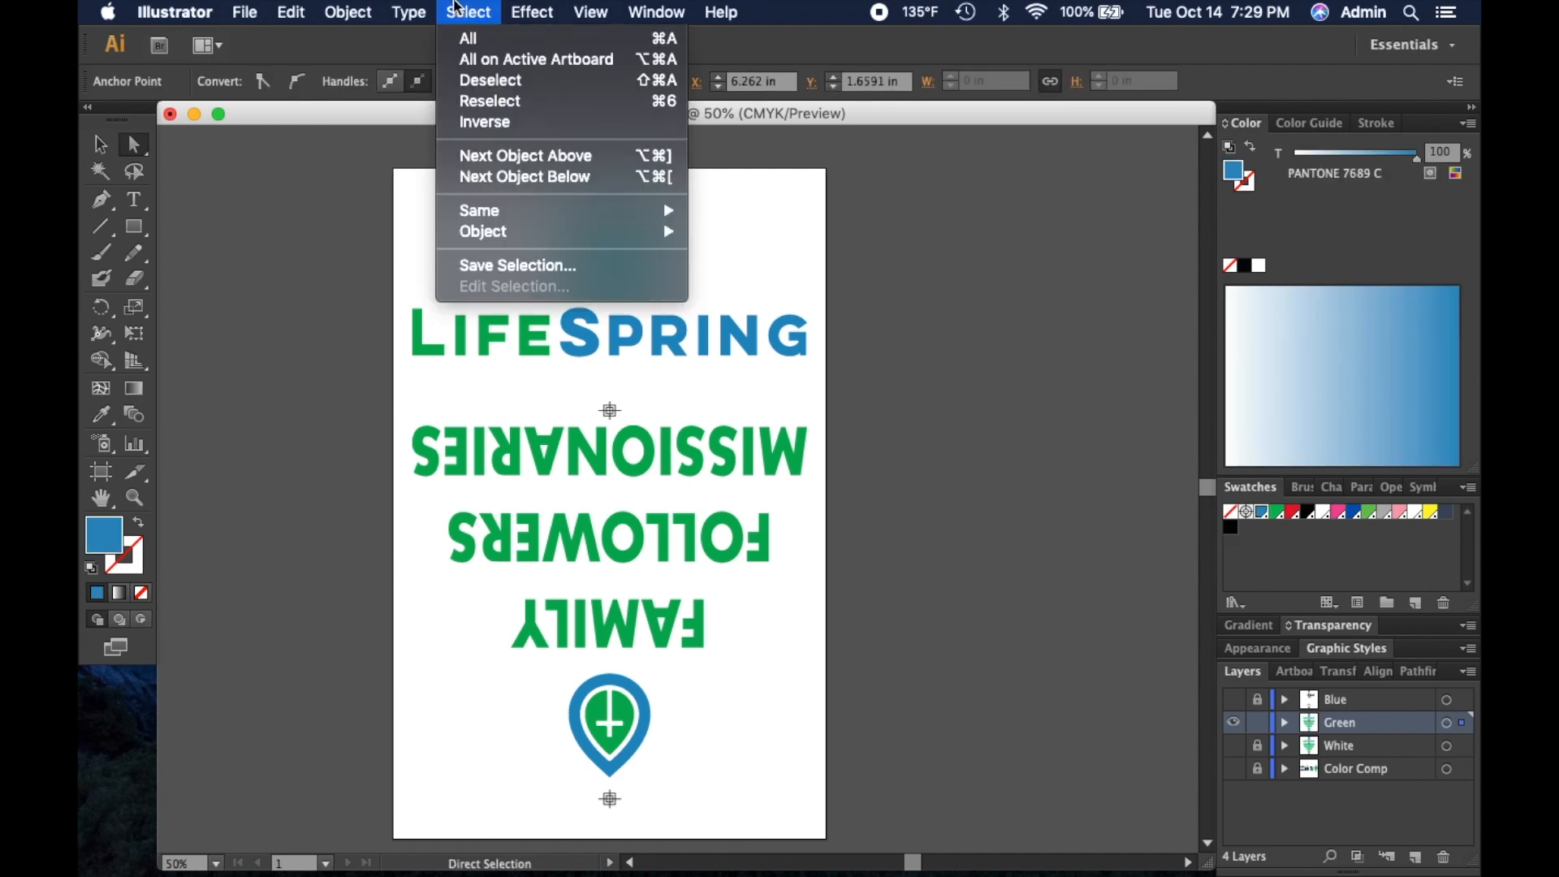
mouse_move(508, 211)
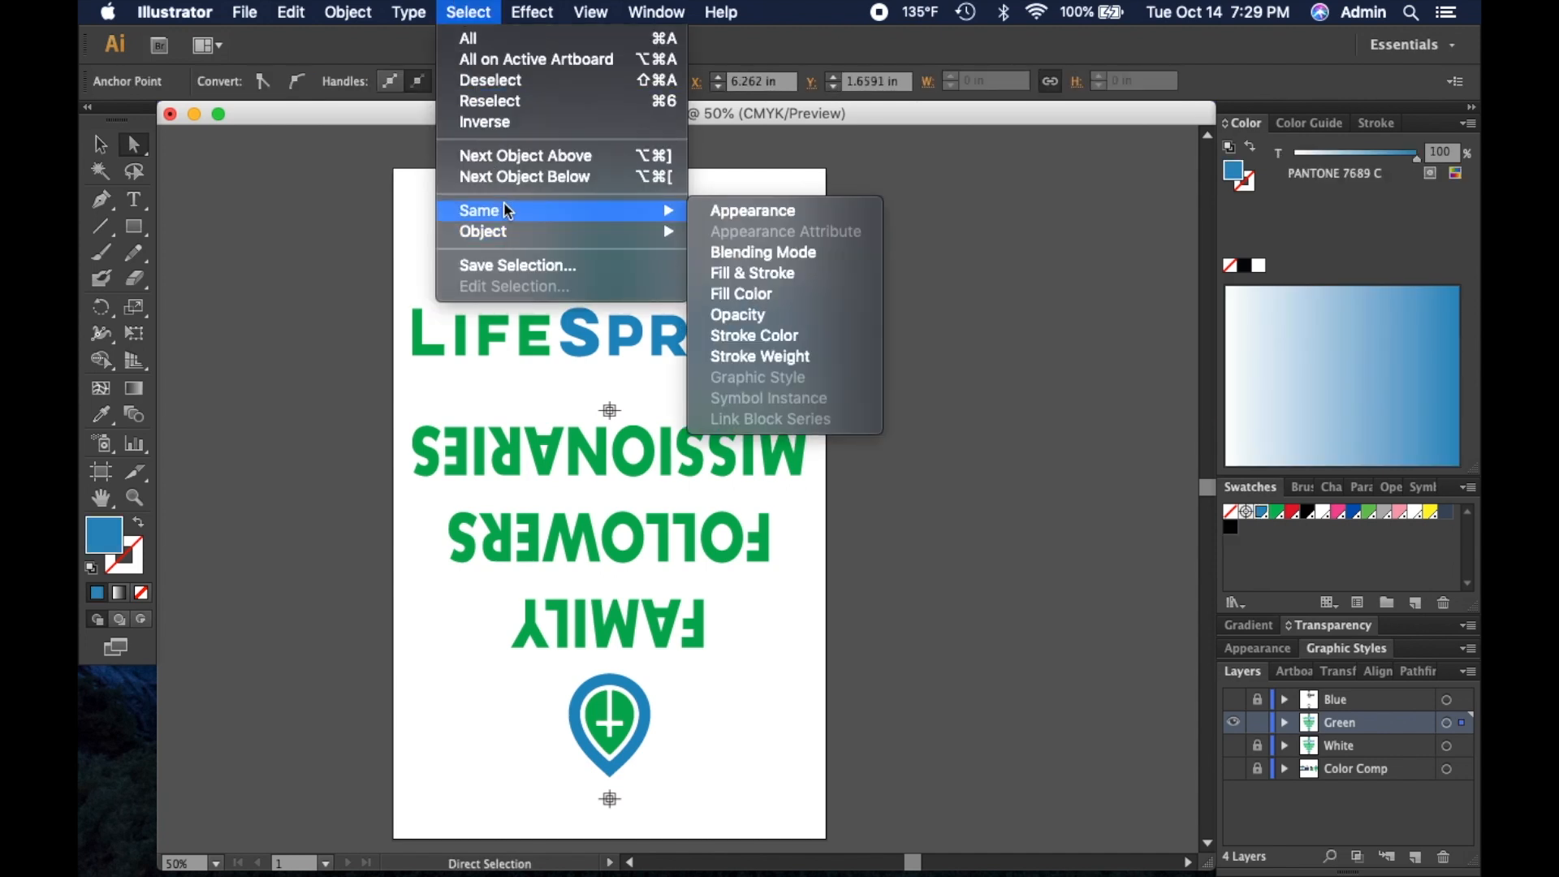
click(804, 296)
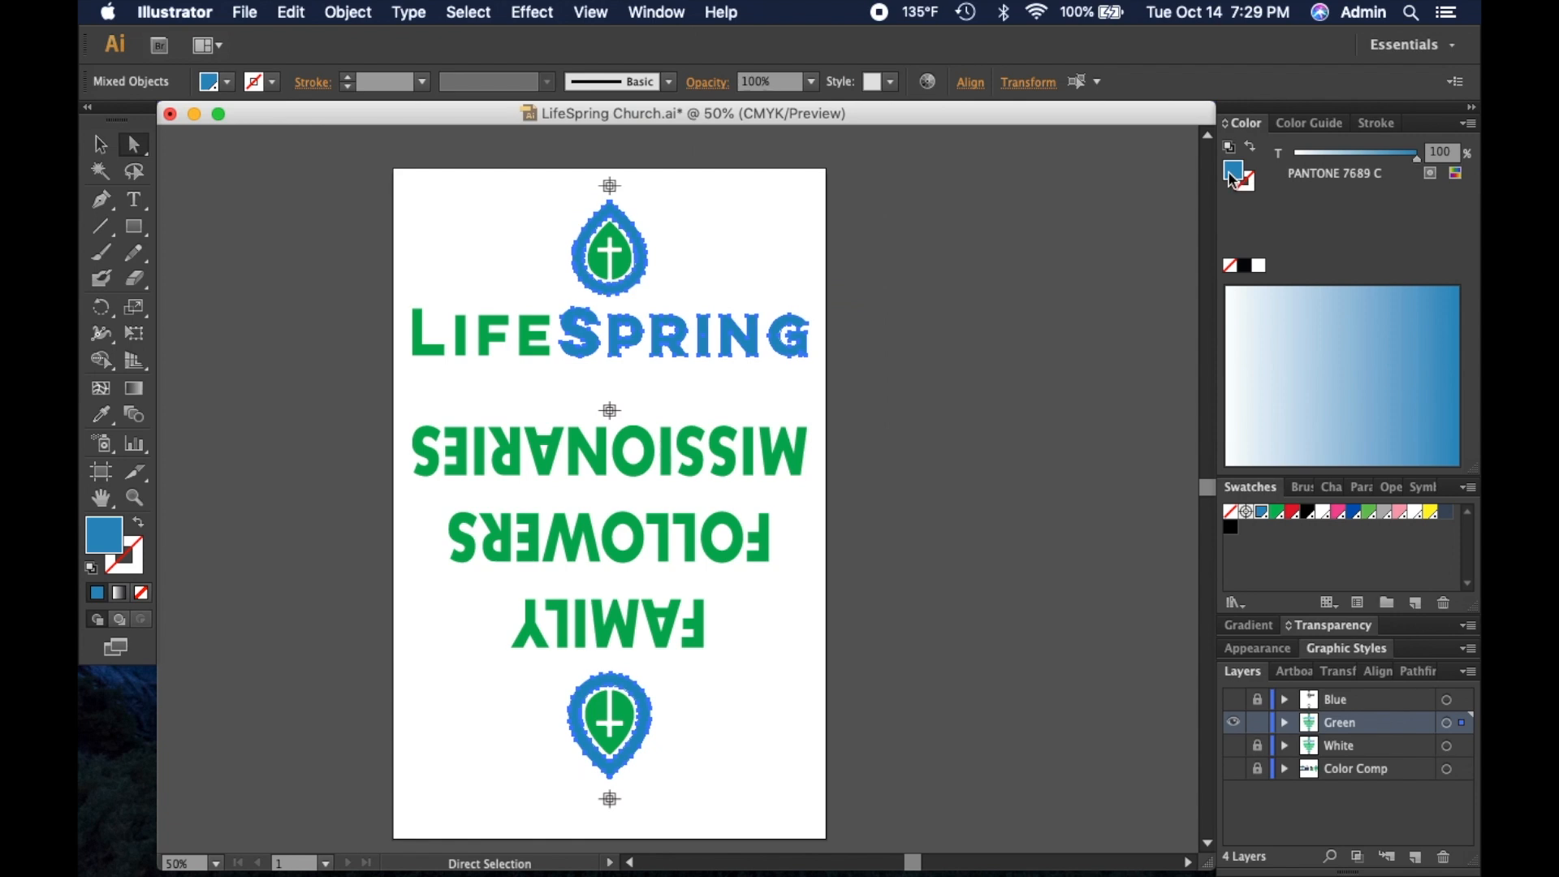
click(1260, 268)
click(1080, 263)
Step: Lock and hide the Green layer, and show and unlock the Blue layer
key(space)
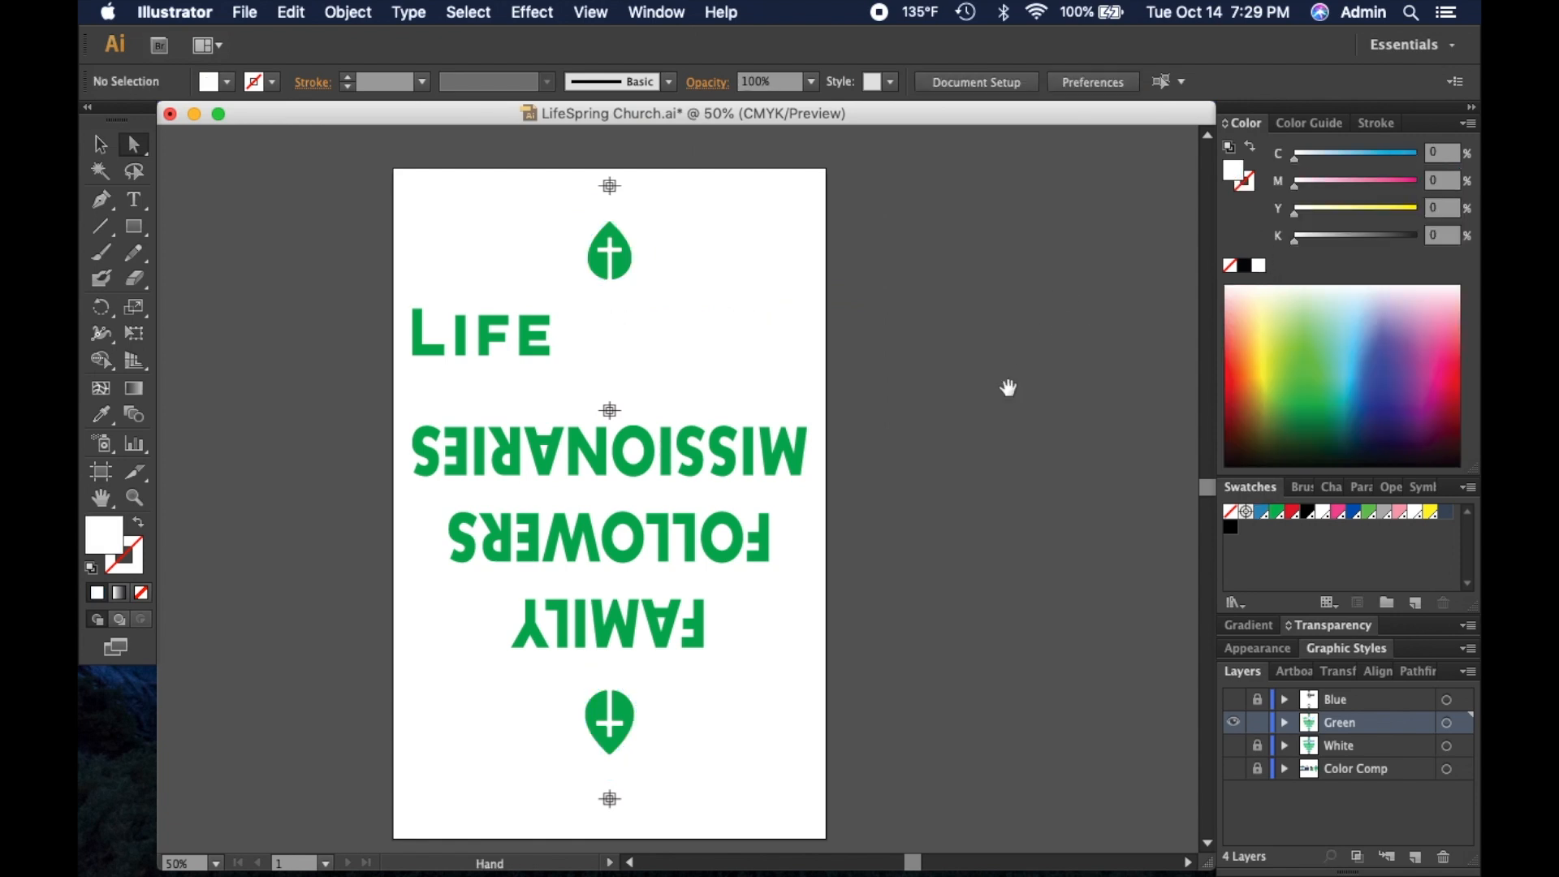
drag(1008, 387, 1005, 341)
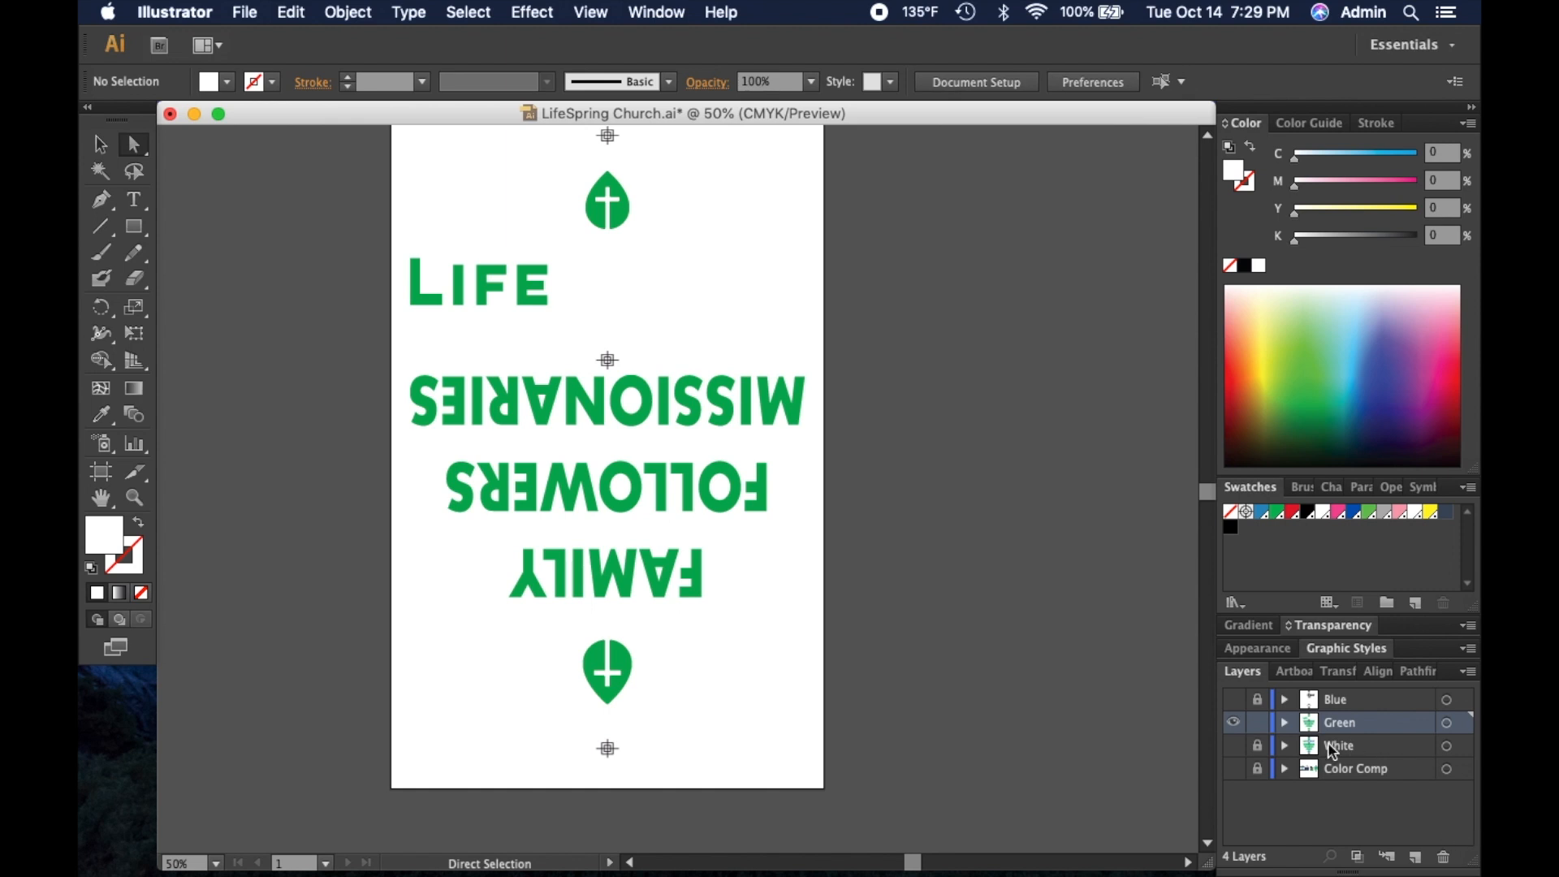
click(1258, 724)
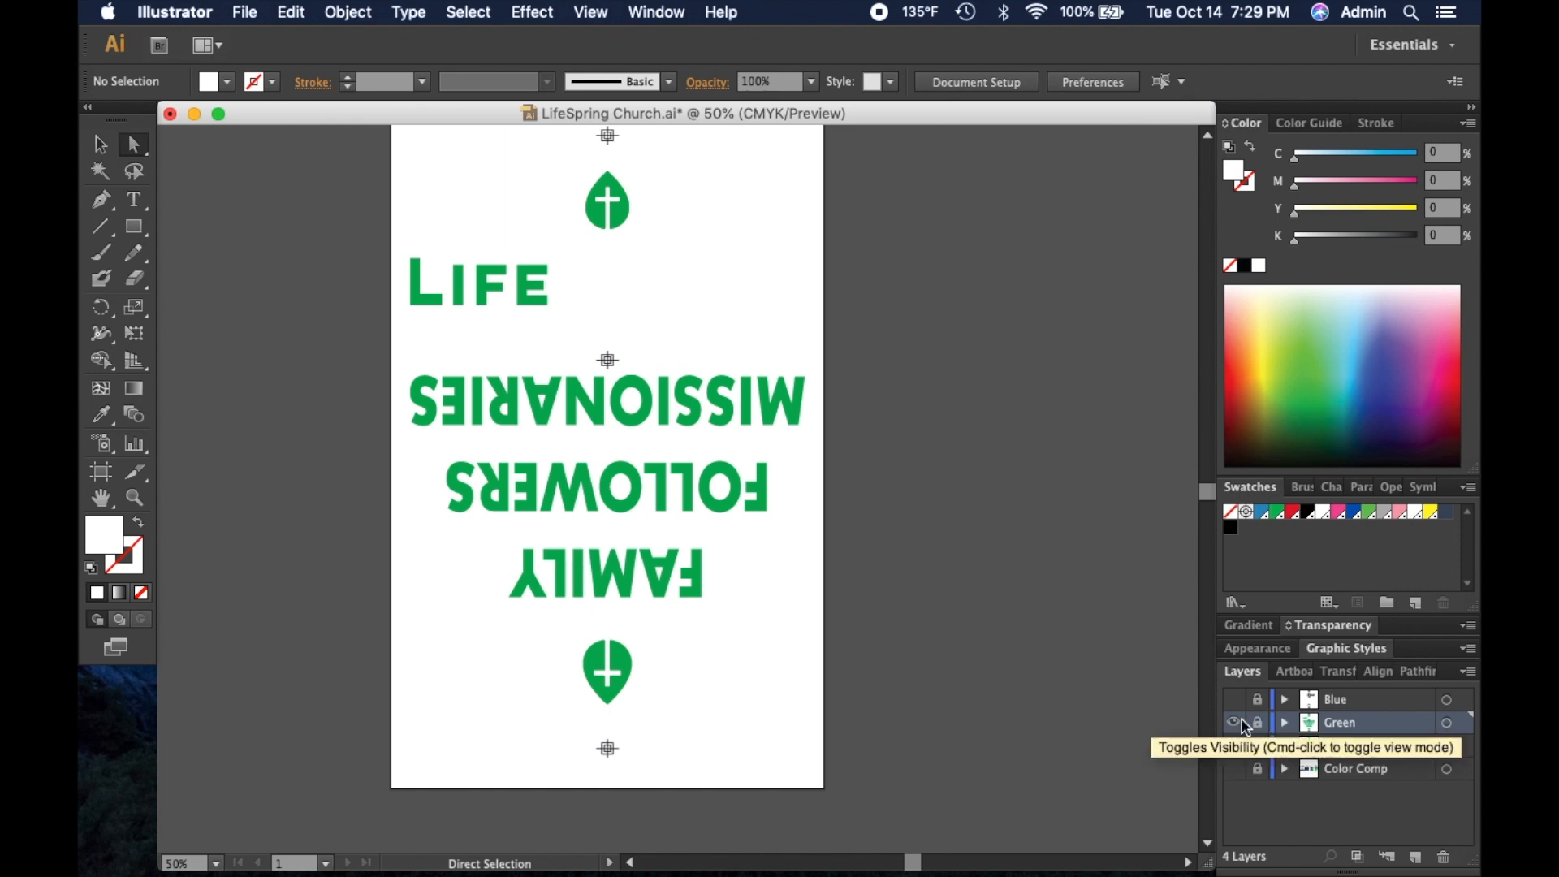
click(1234, 723)
click(1233, 699)
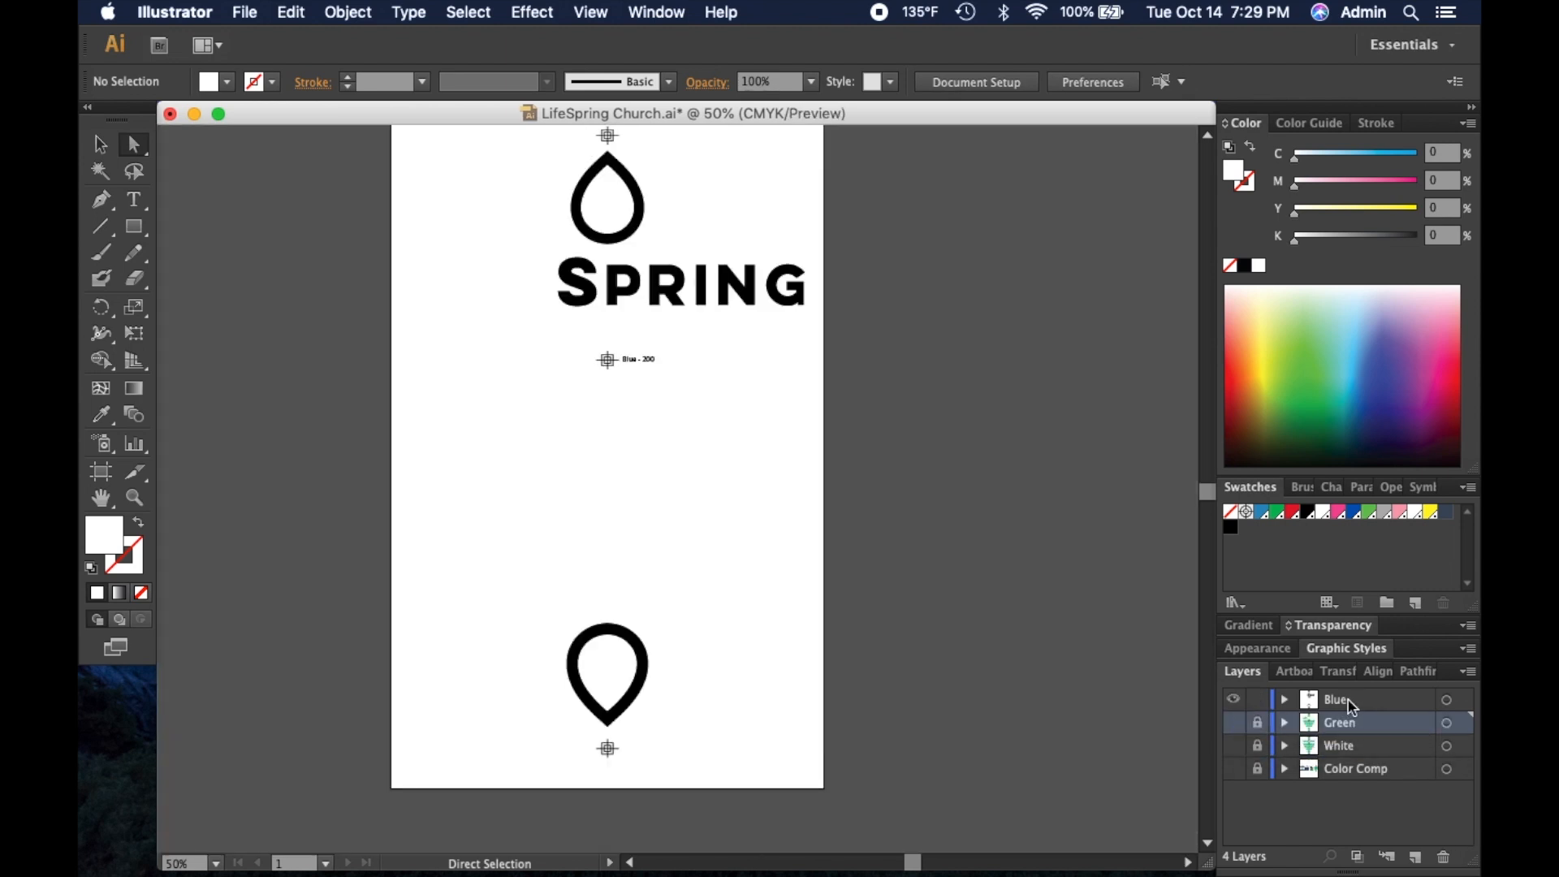
Step: Copy the "Blue - 200" label text beside the middle registration mark on the Blue layer
click(642, 361)
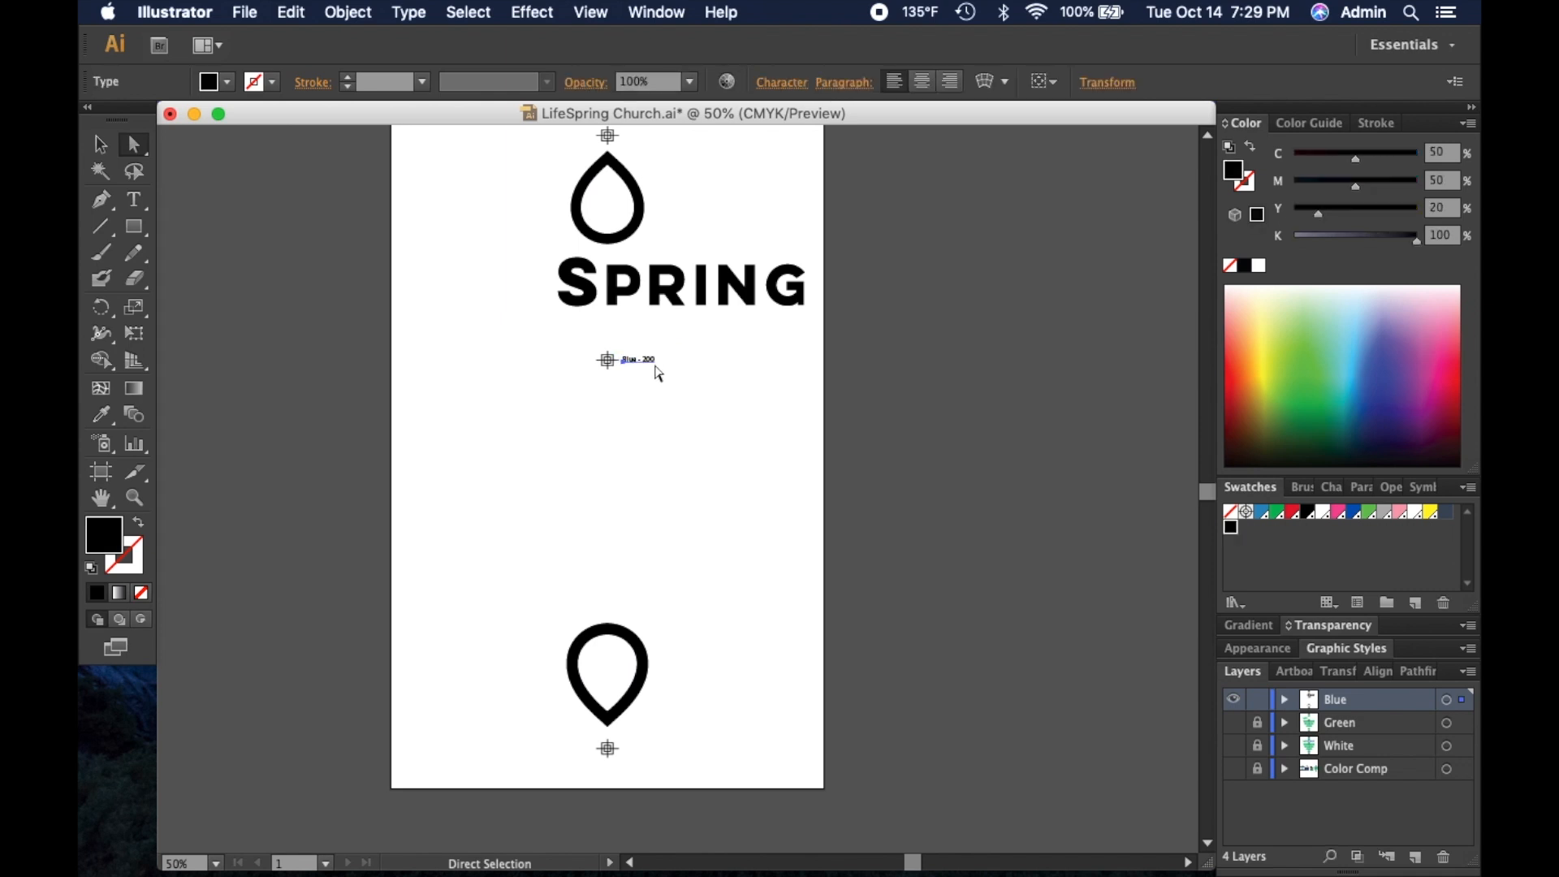
click(355, 12)
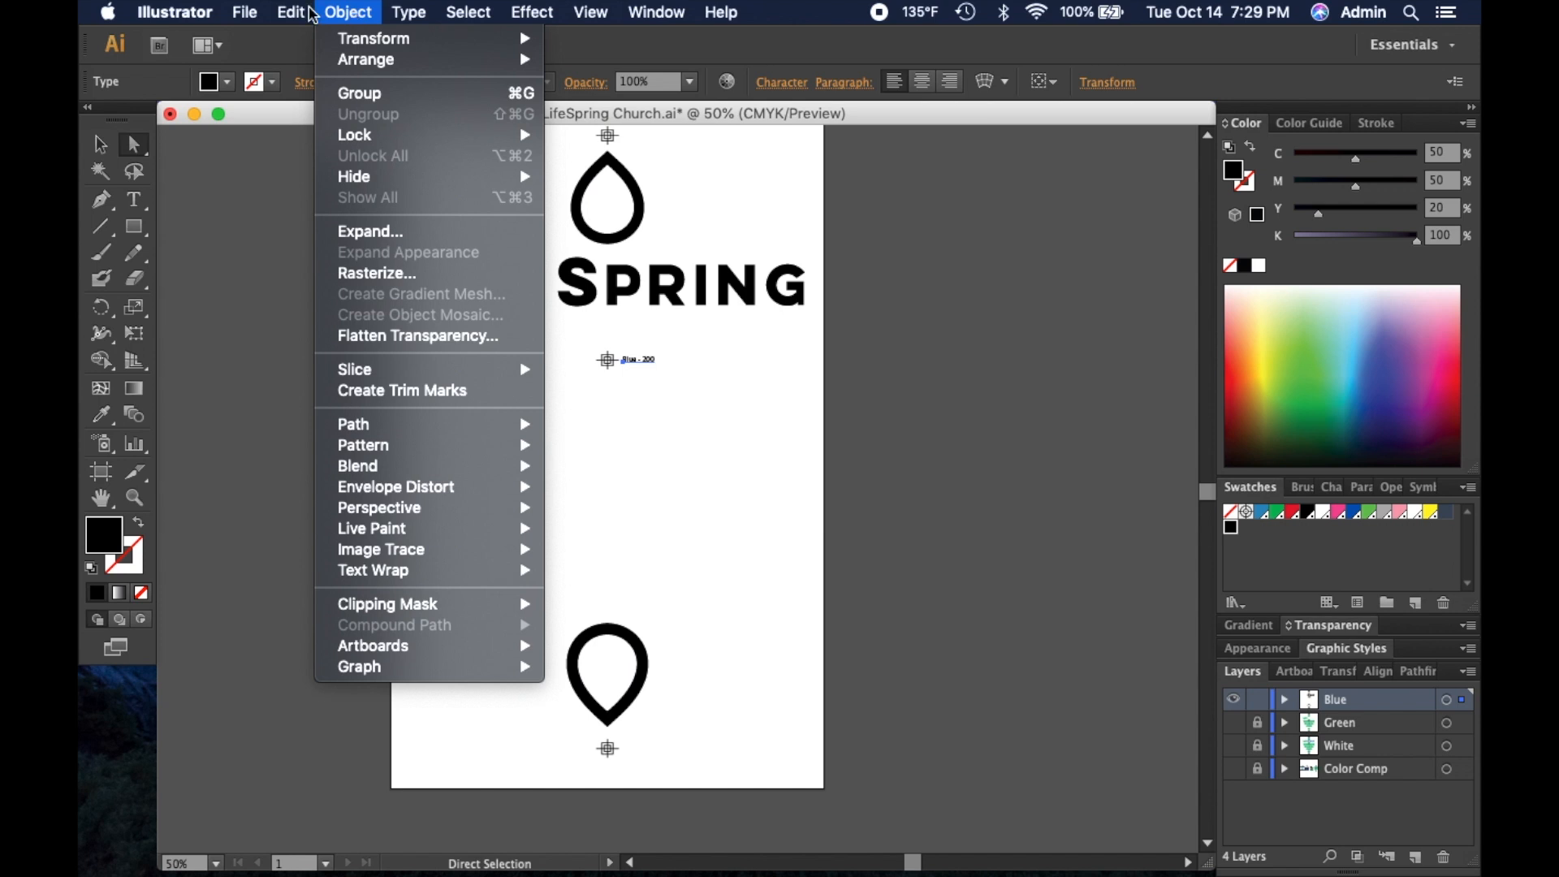
mouse_move(288, 10)
click(308, 114)
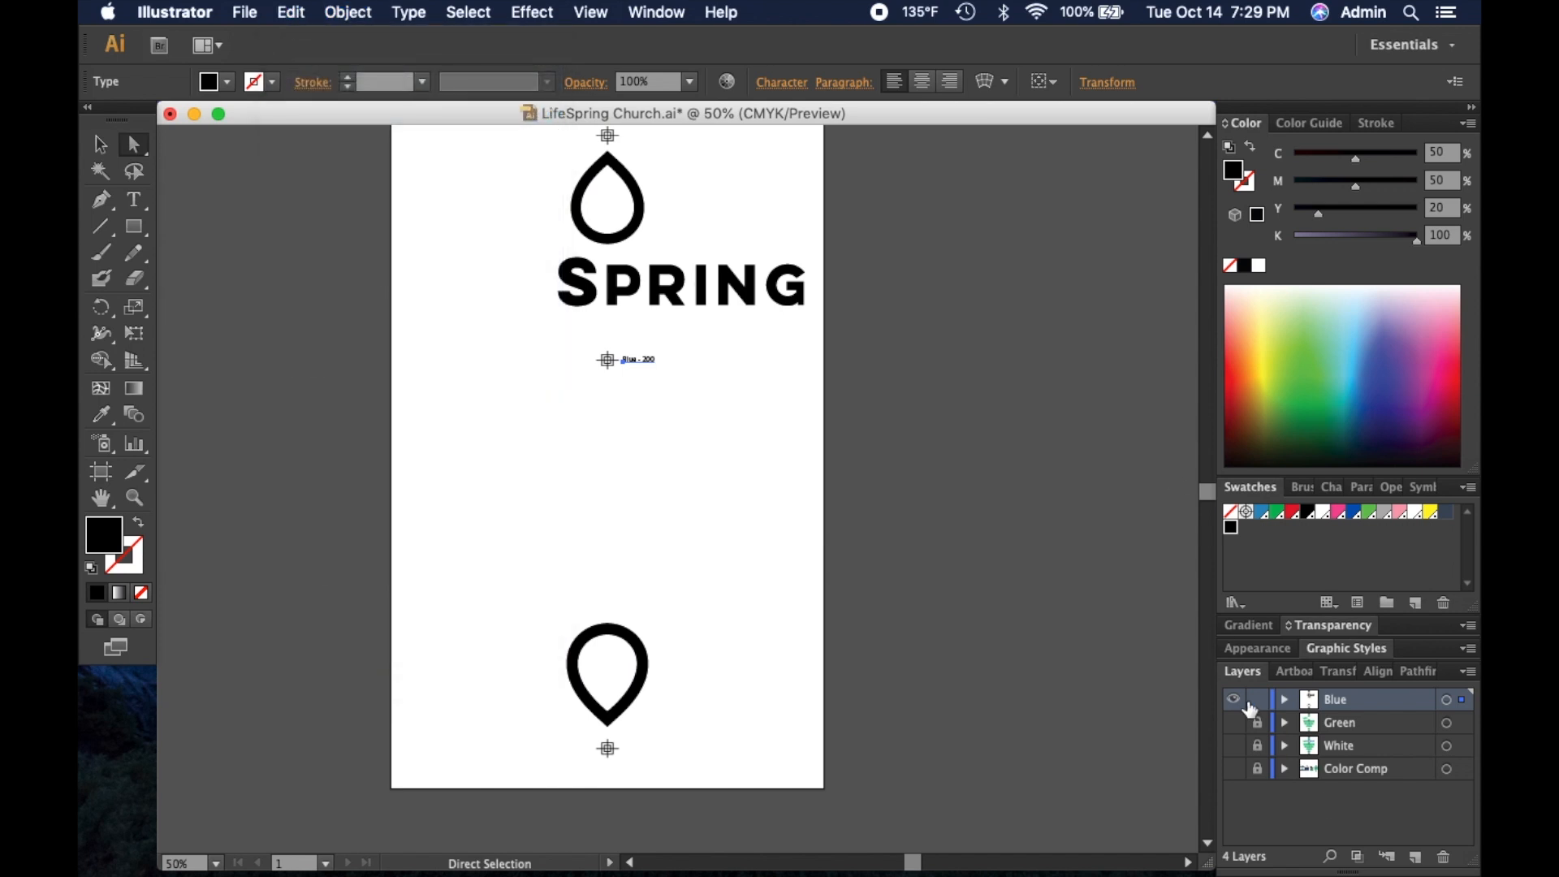
Step: Lock and hide the Blue layer again, and show, unlock and activate the Green layer
click(1259, 701)
click(1235, 702)
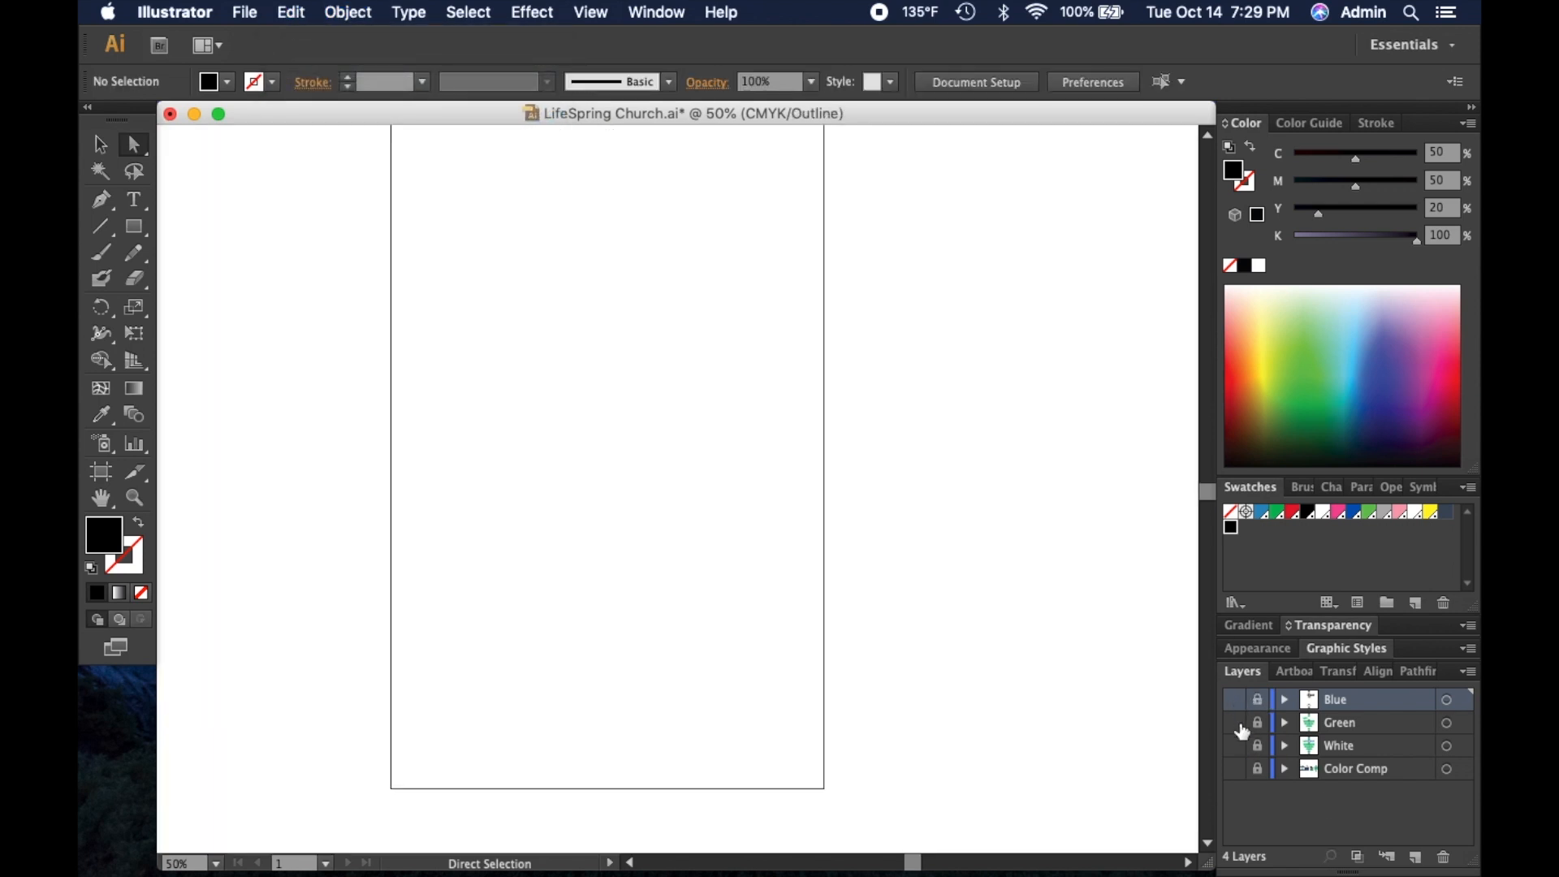
click(1235, 724)
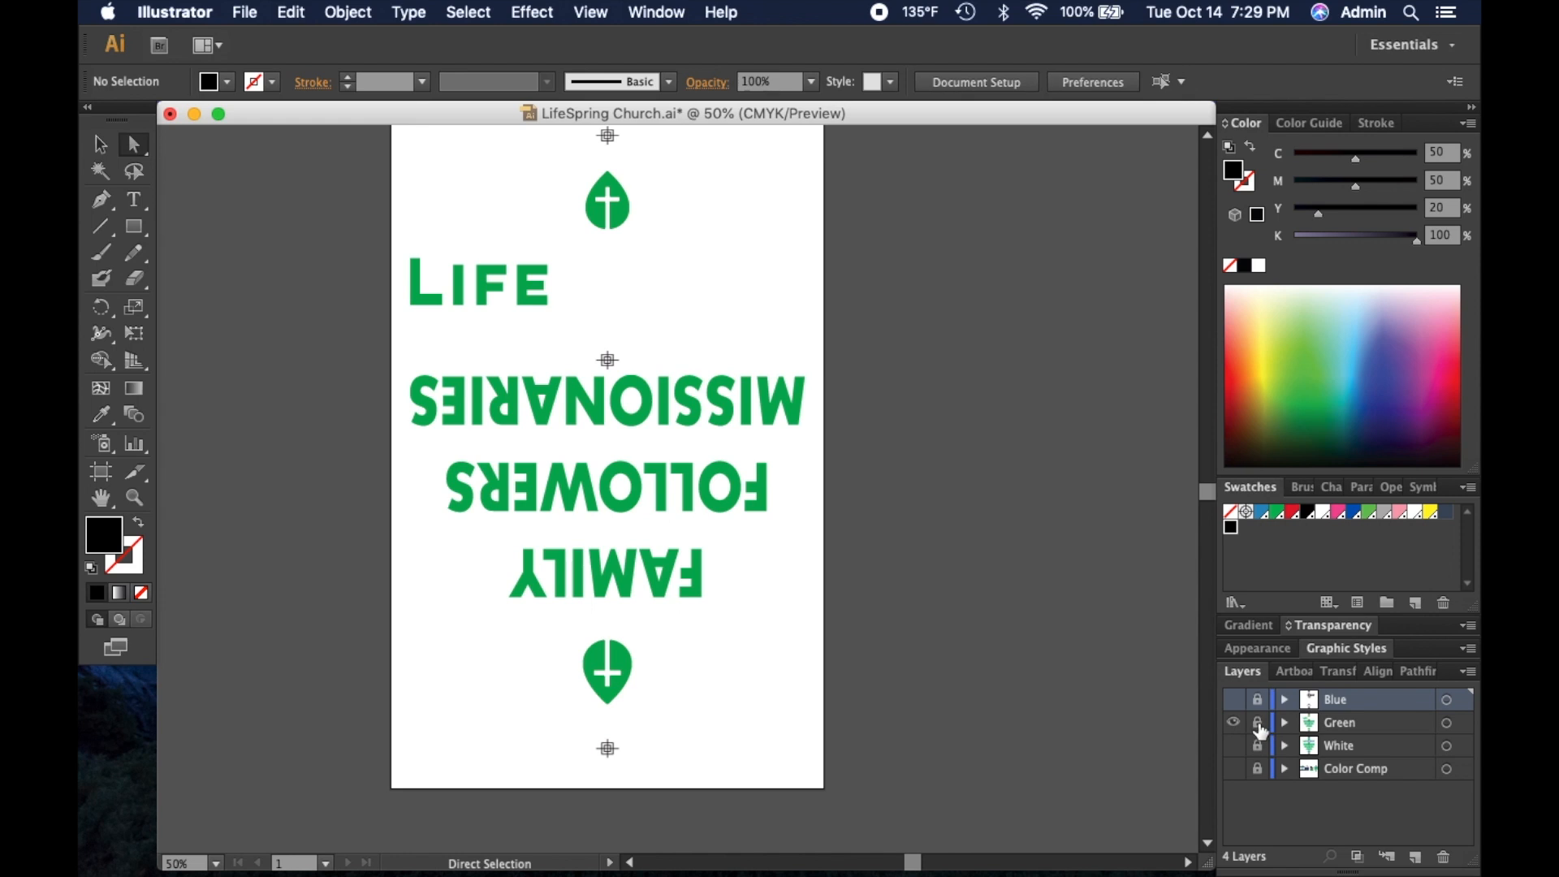
click(1351, 723)
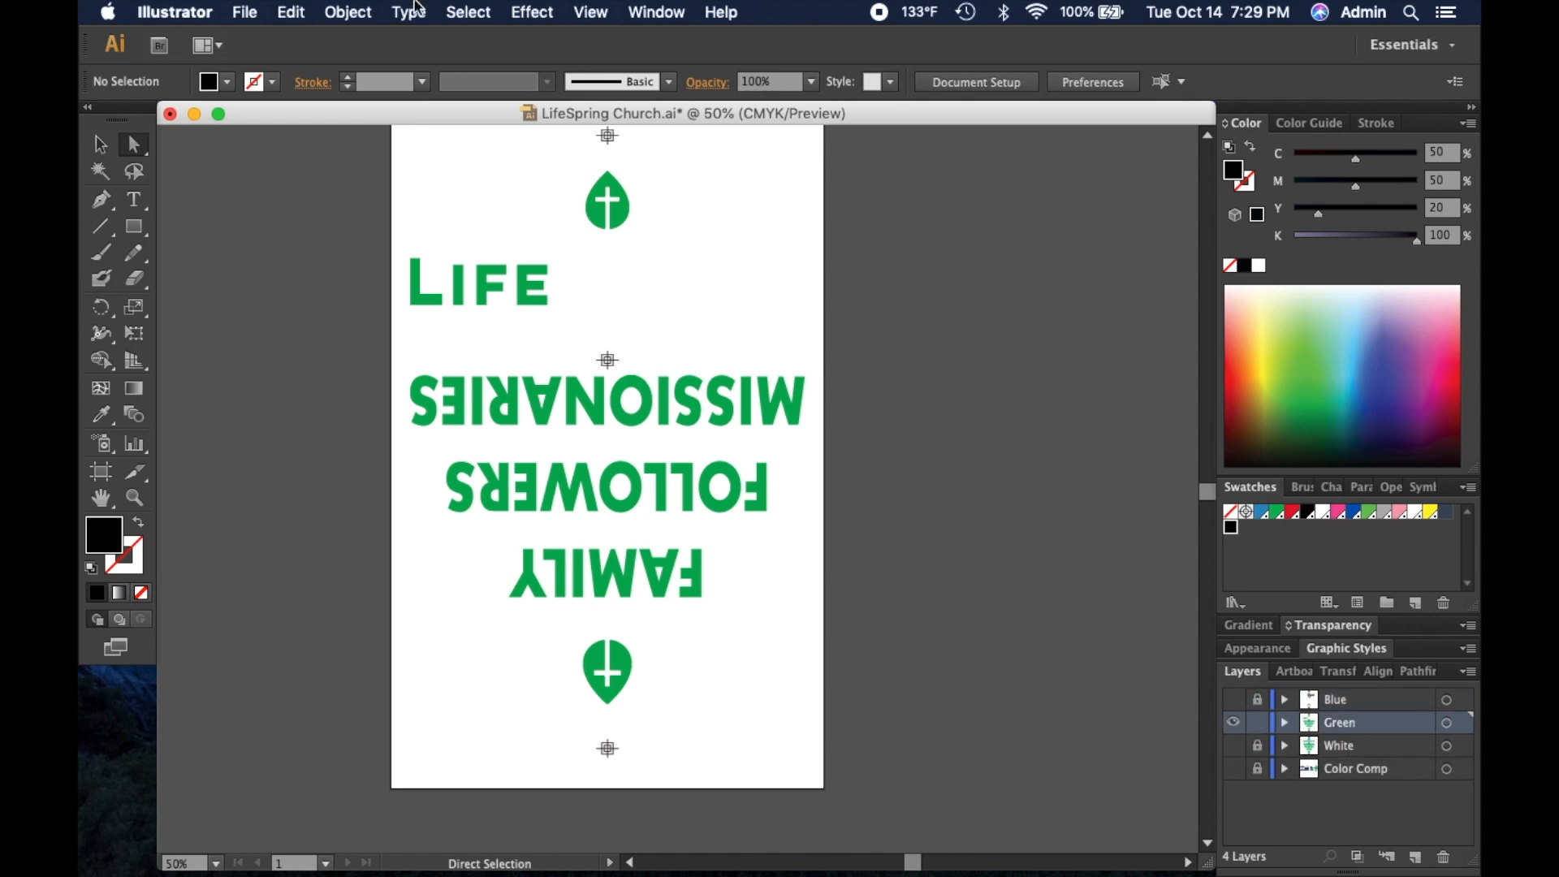
Step: Paste the copied label in front on the Green layer and change its text to "Green - 200"
click(294, 11)
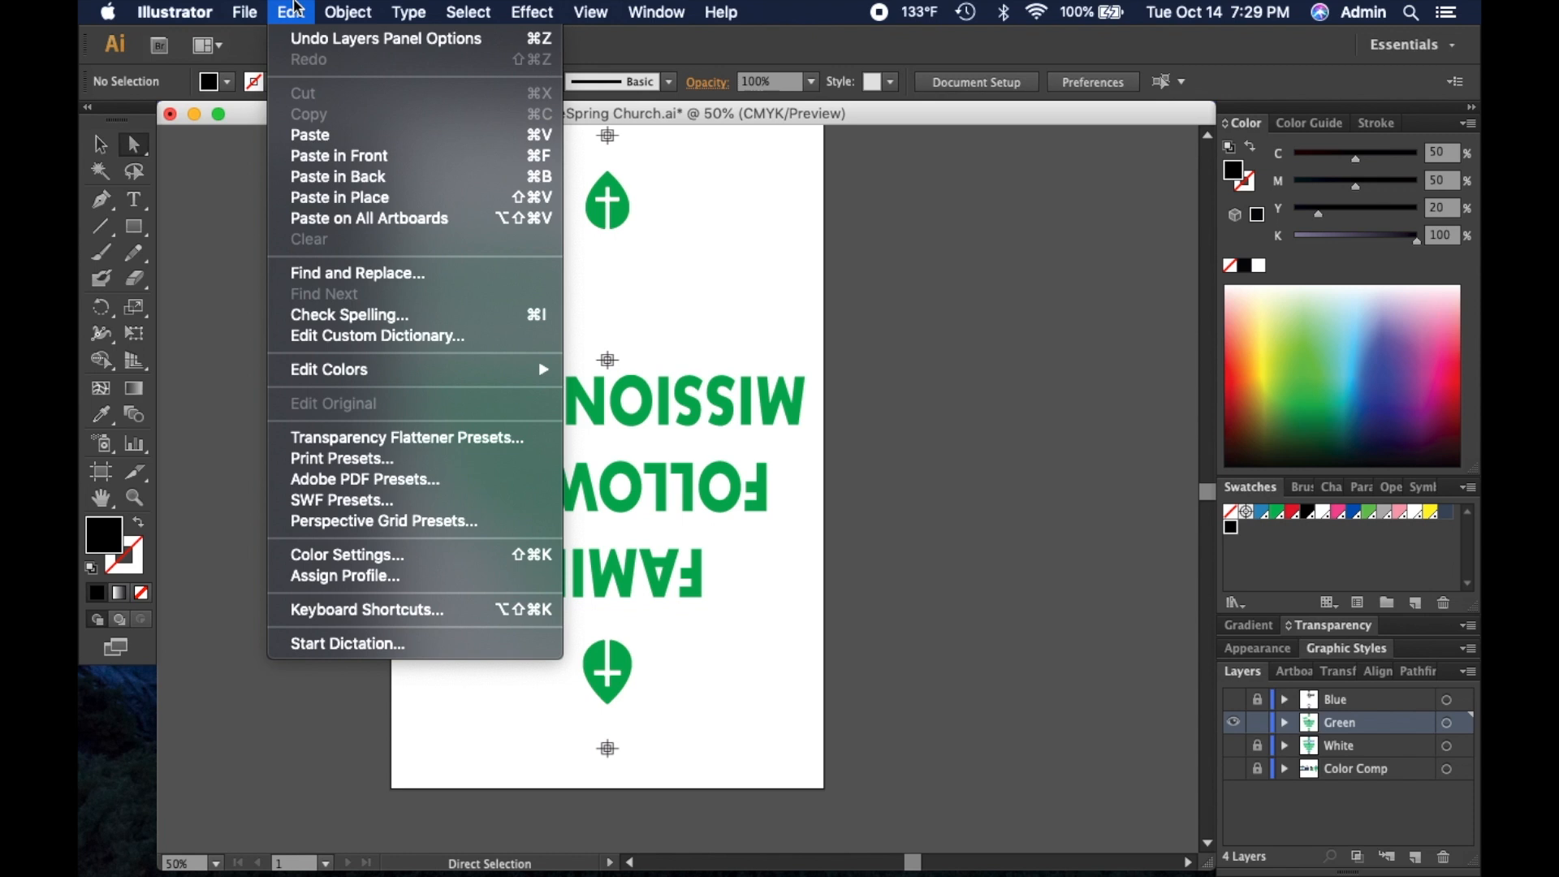
click(387, 165)
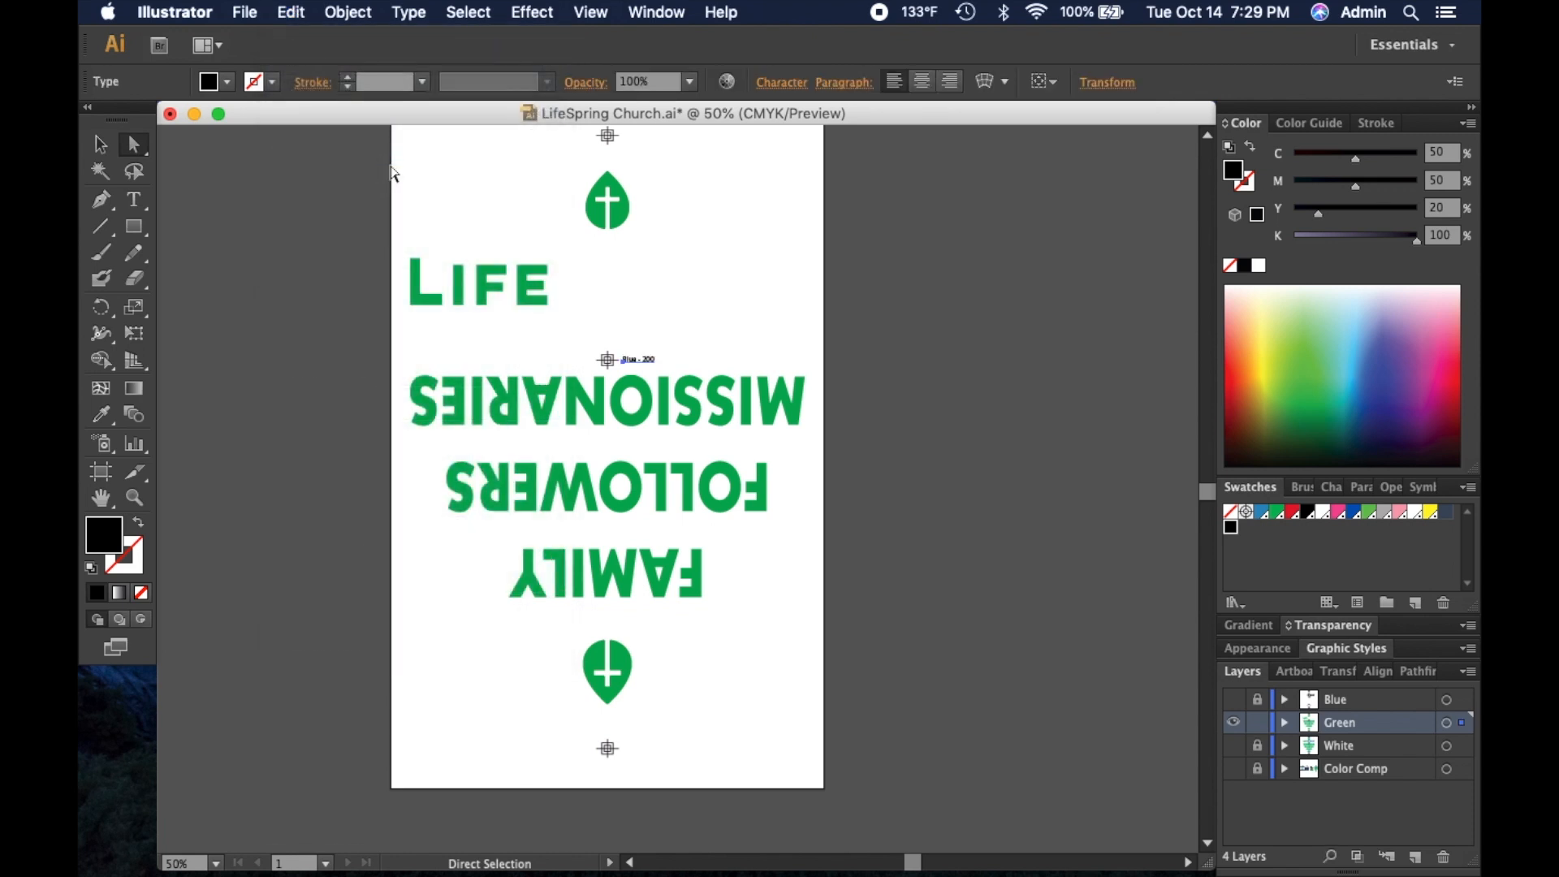
click(135, 498)
click(670, 408)
click(674, 437)
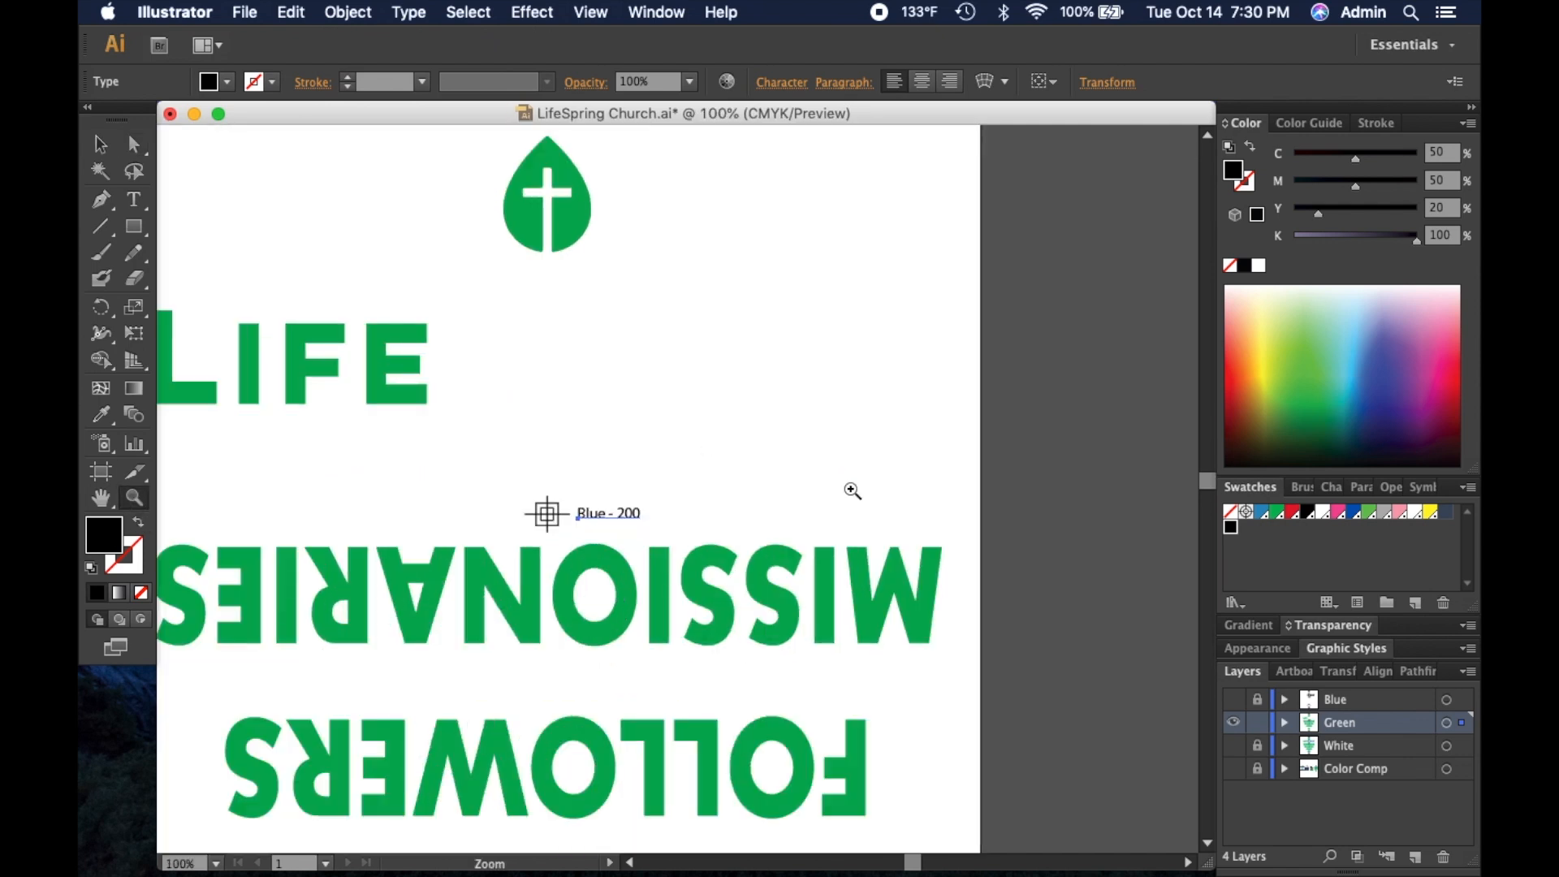
drag(846, 487, 687, 326)
key(t)
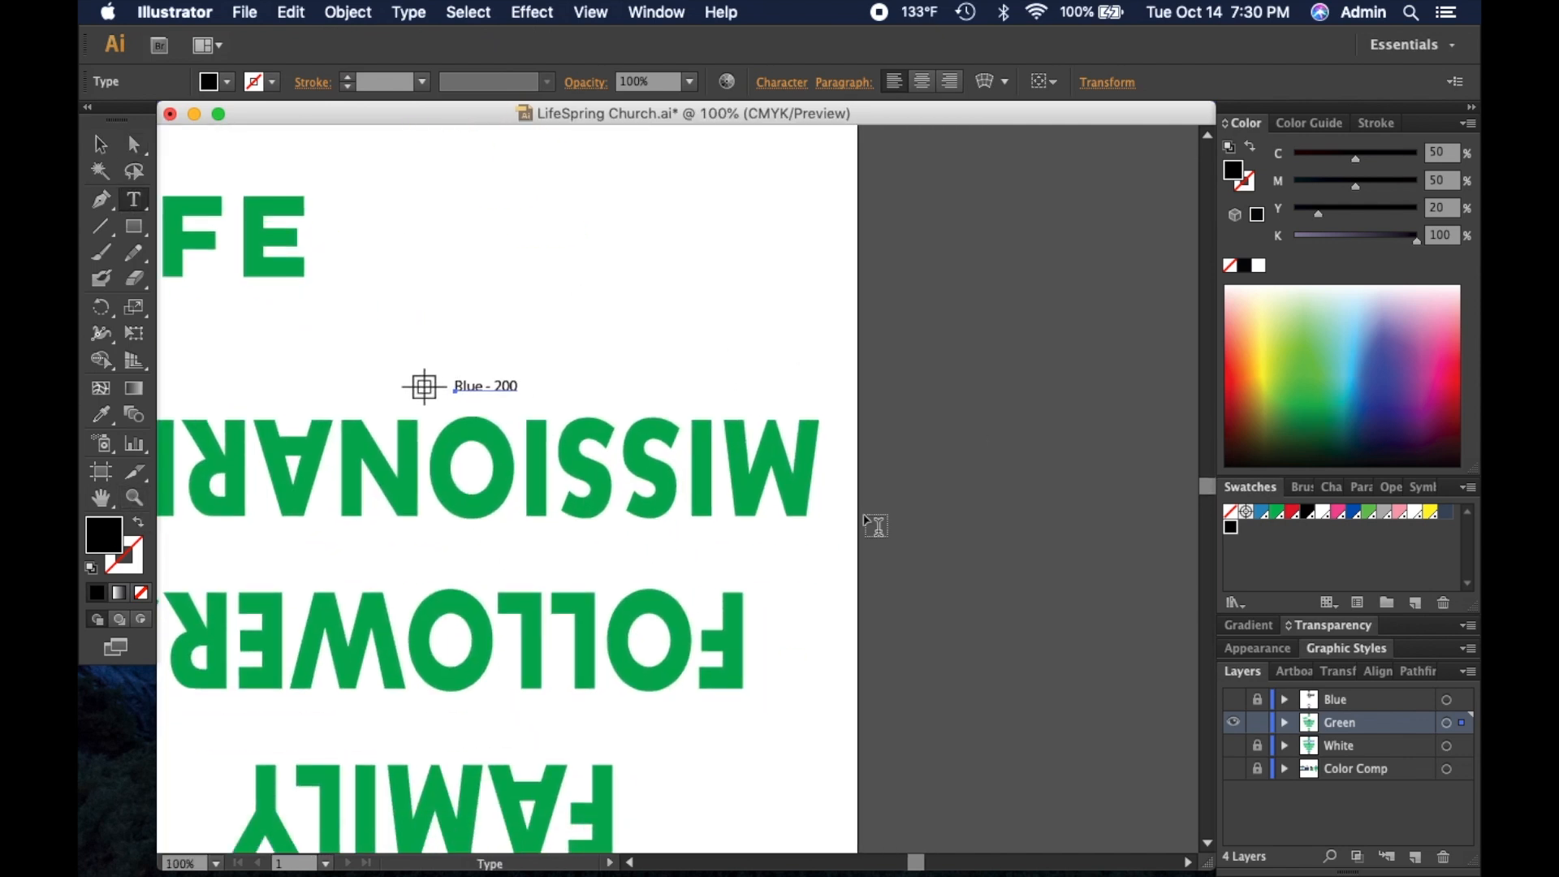
drag(485, 387, 446, 387)
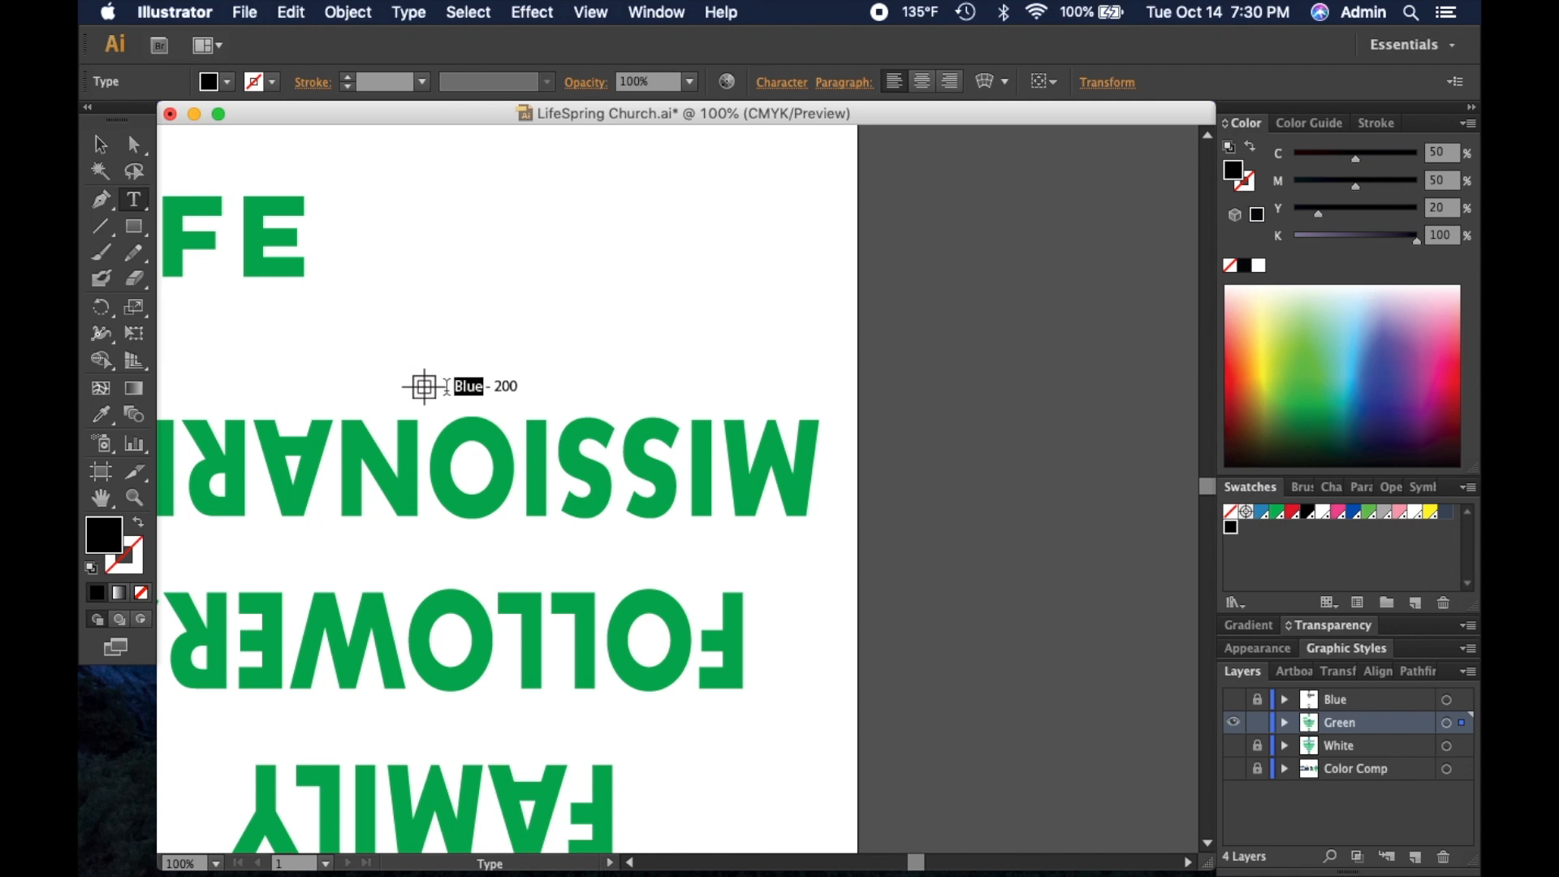
text(Green)
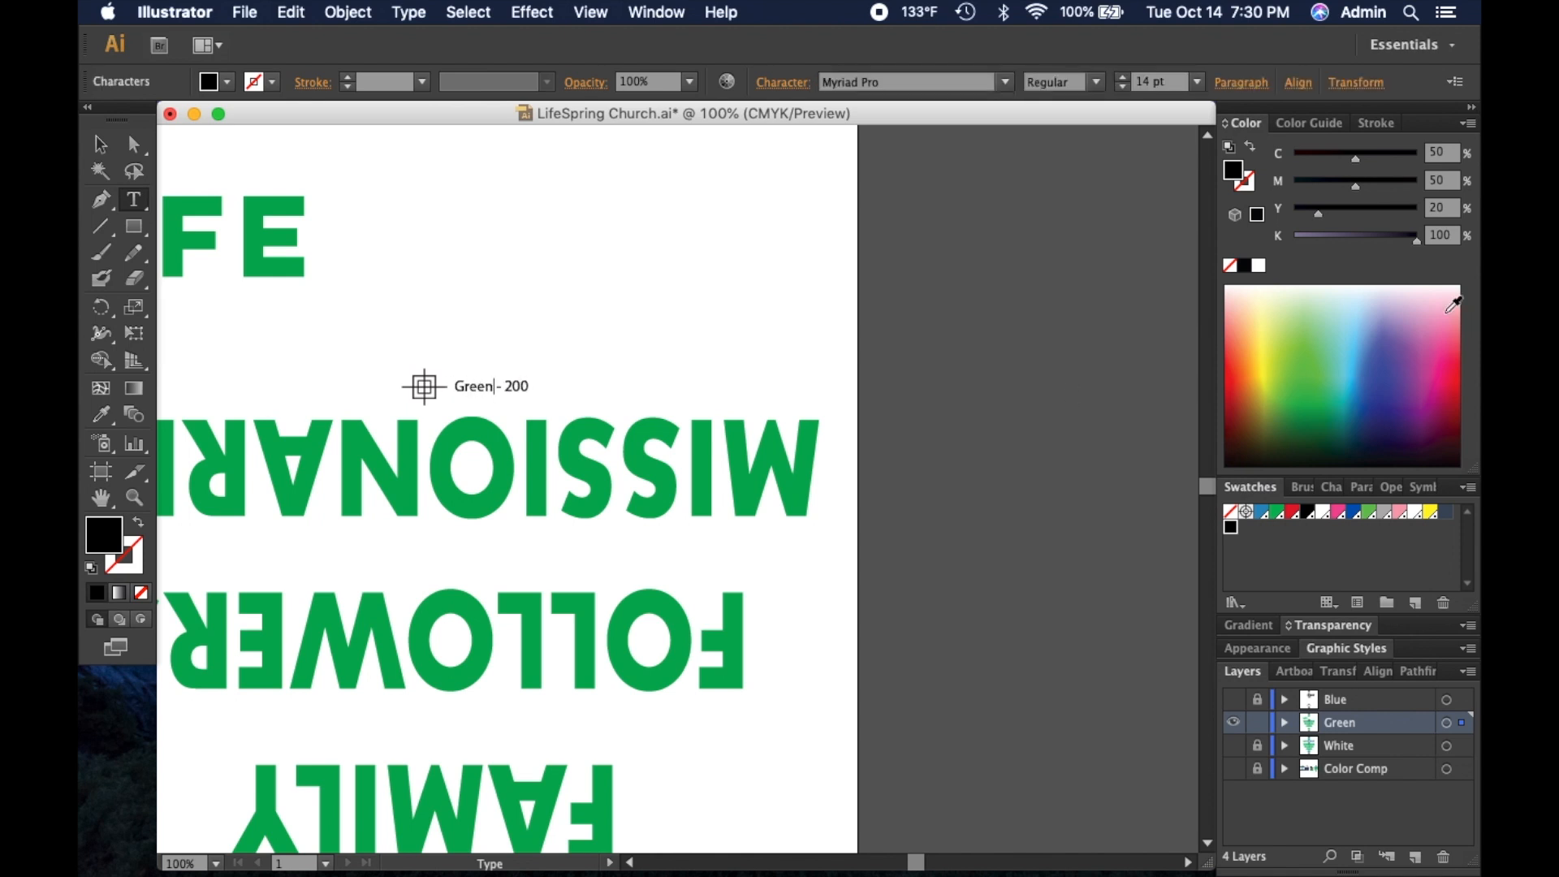
Step: Finish editing the "Green - 200" label on the Green layer and deselect it
click(99, 144)
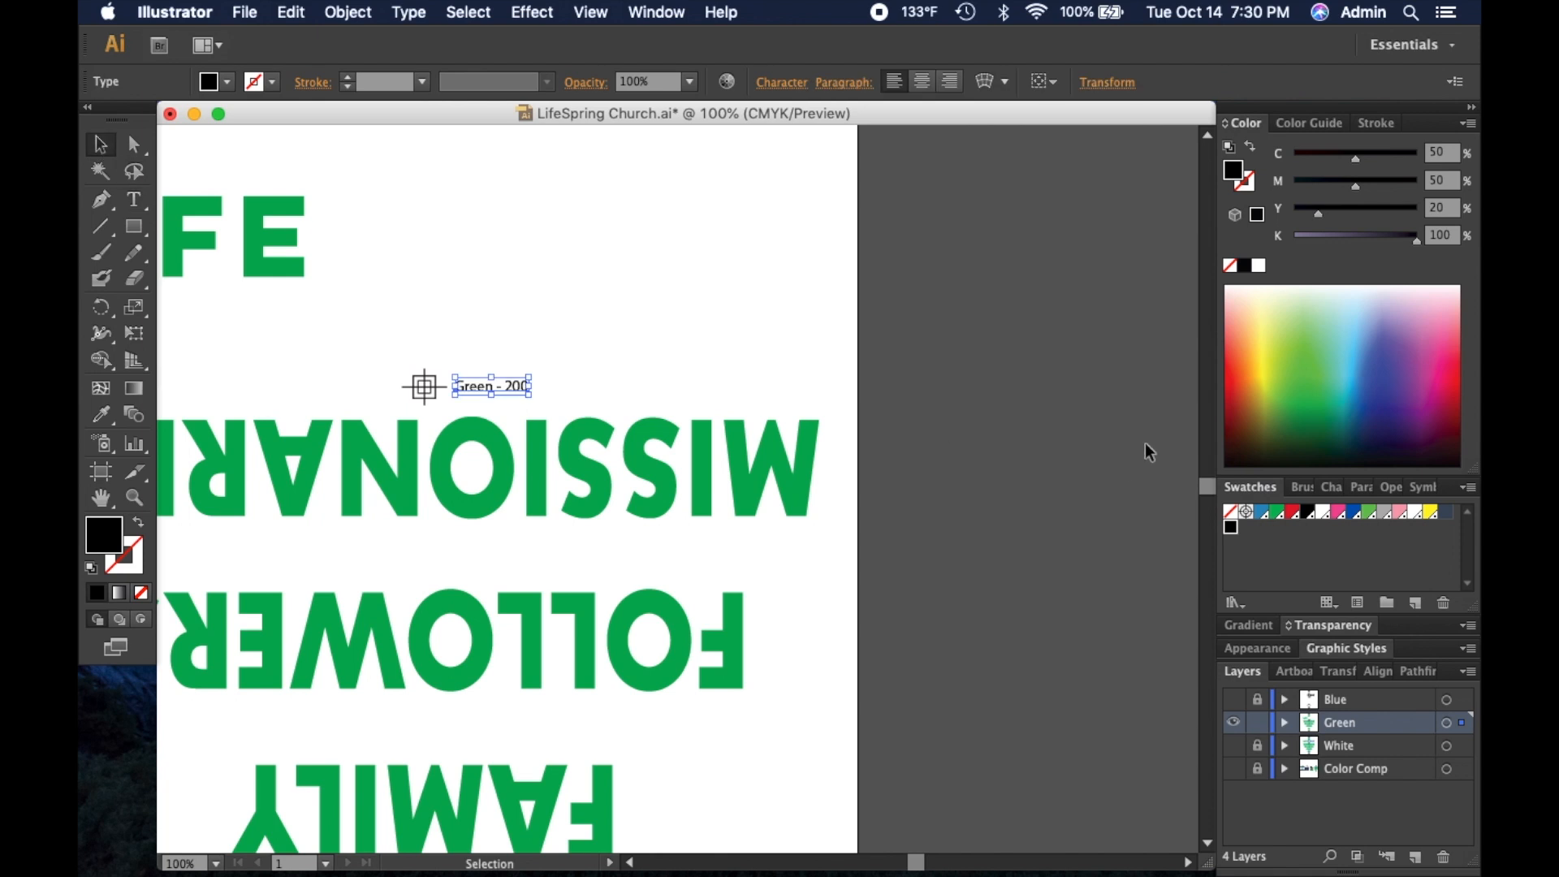
click(920, 416)
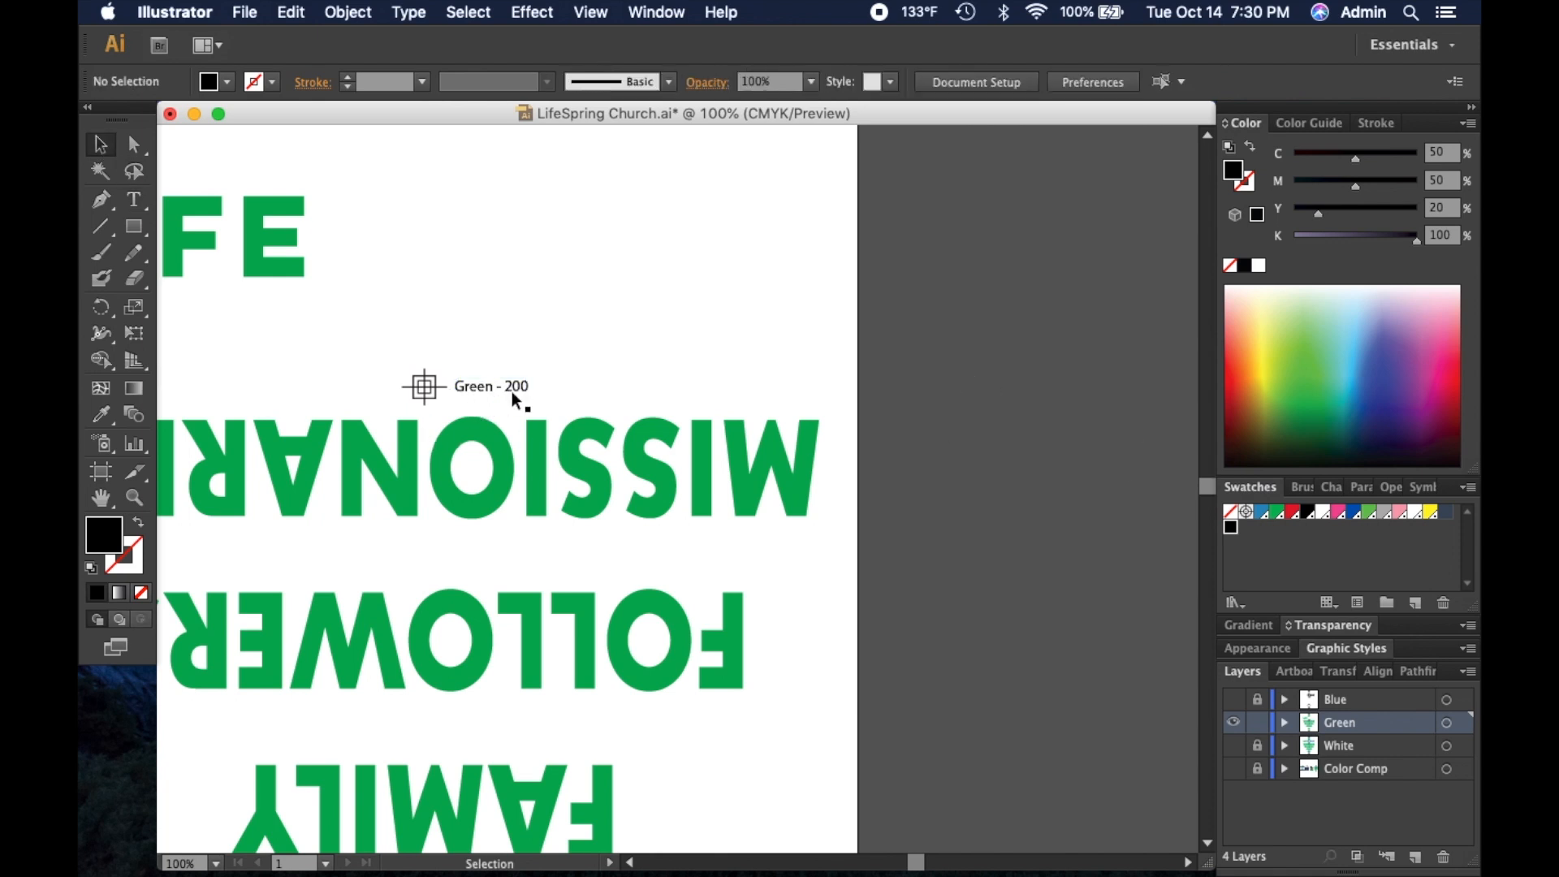
key(space)
drag(946, 463, 1073, 410)
drag(1049, 316, 1135, 508)
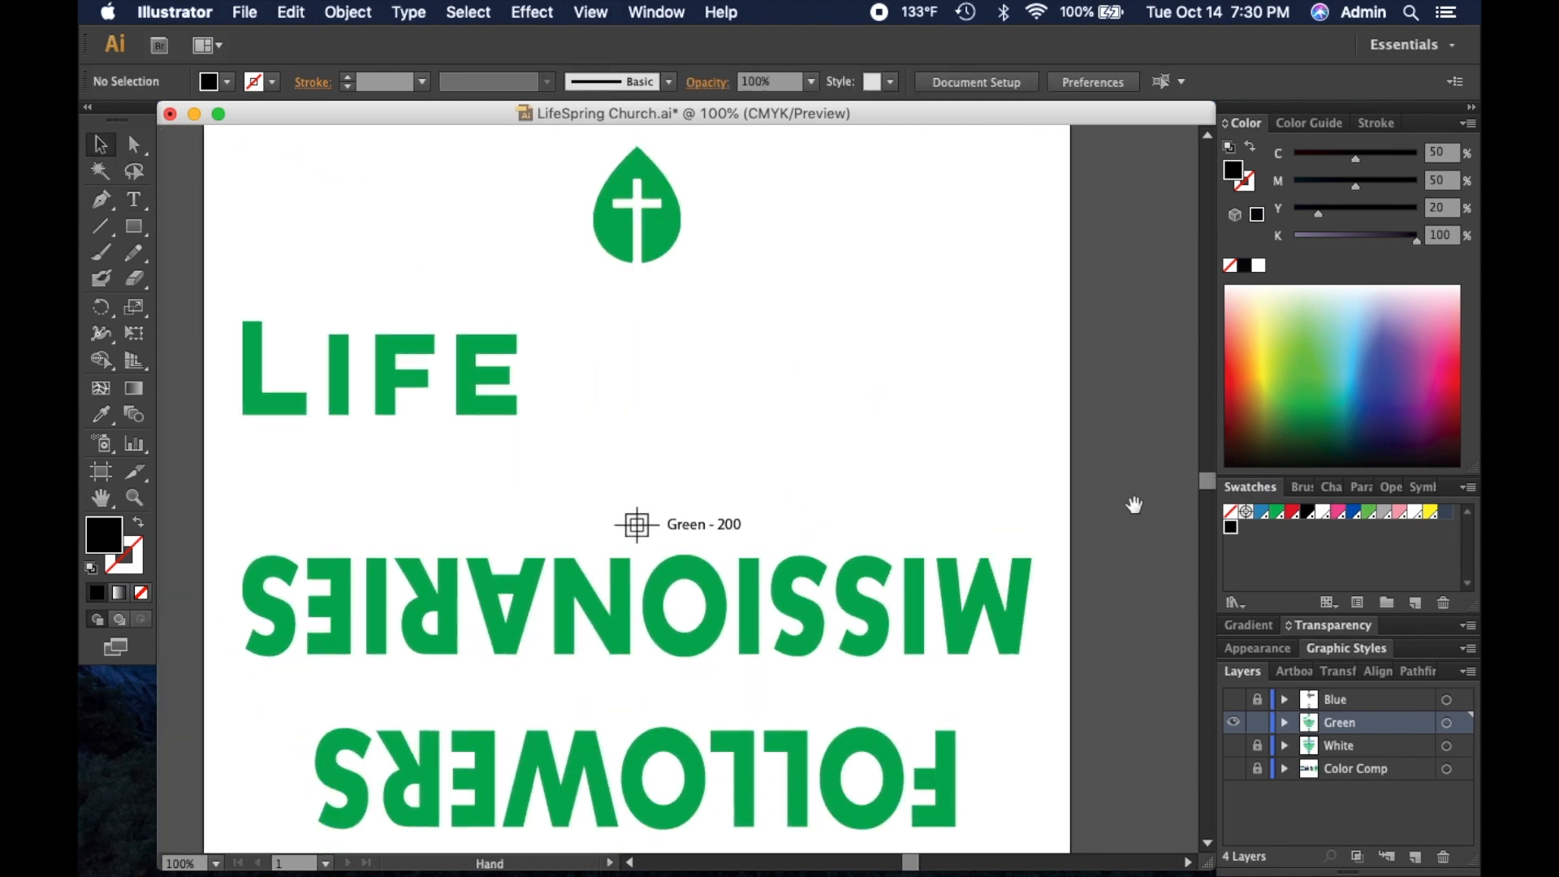
drag(647, 282, 708, 474)
drag(776, 358, 660, 290)
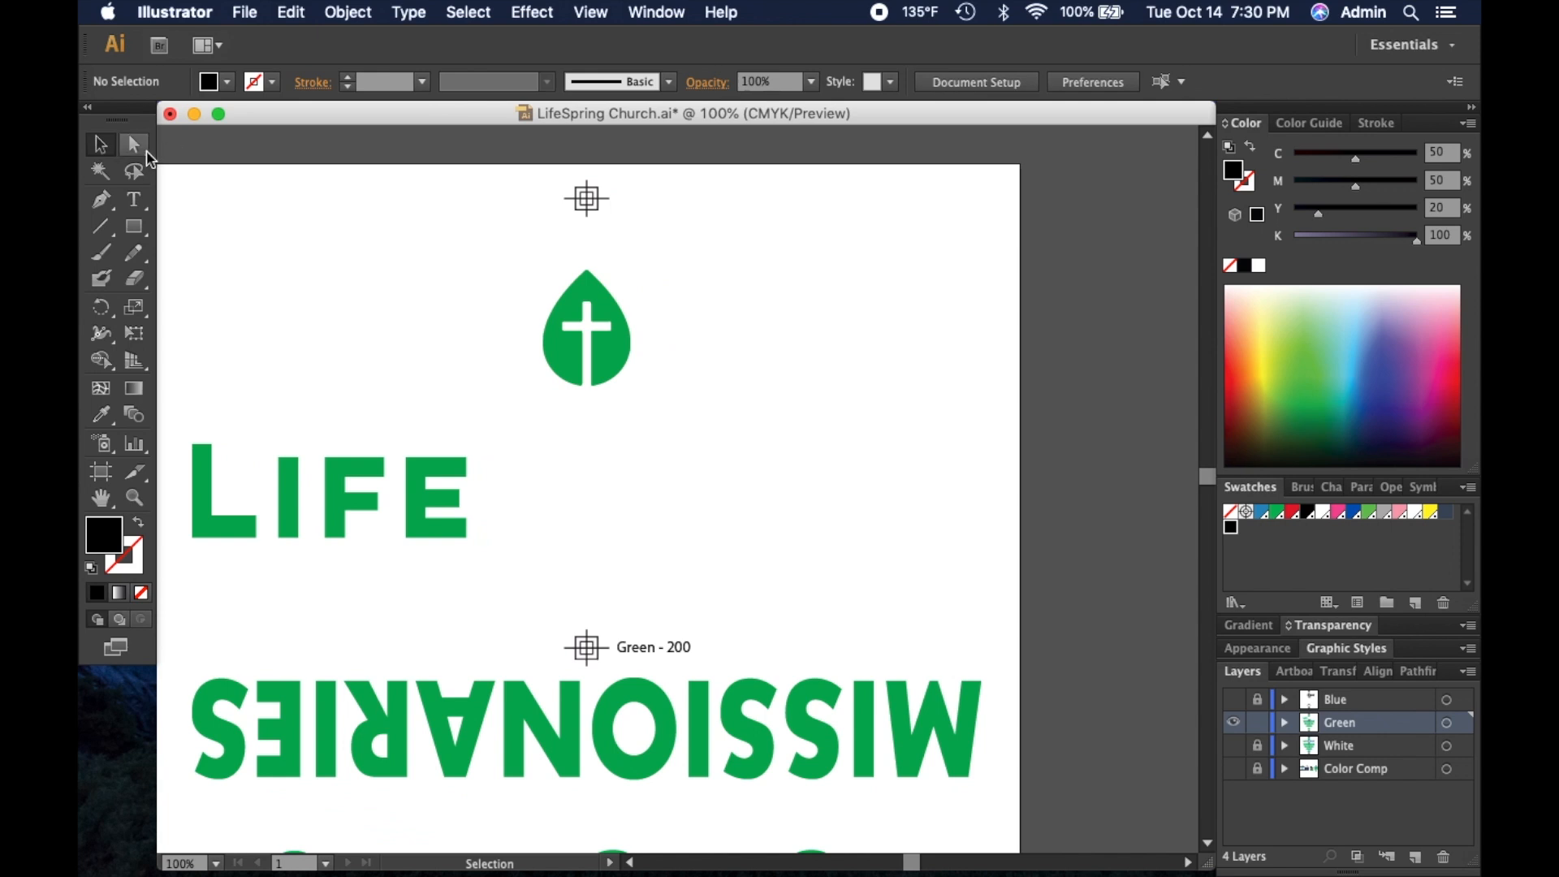
Step: Select all artwork sharing the leaf emblem's green fill on the Green layer, recolor it with the Rich Black swatch, and save the file
click(134, 145)
click(617, 355)
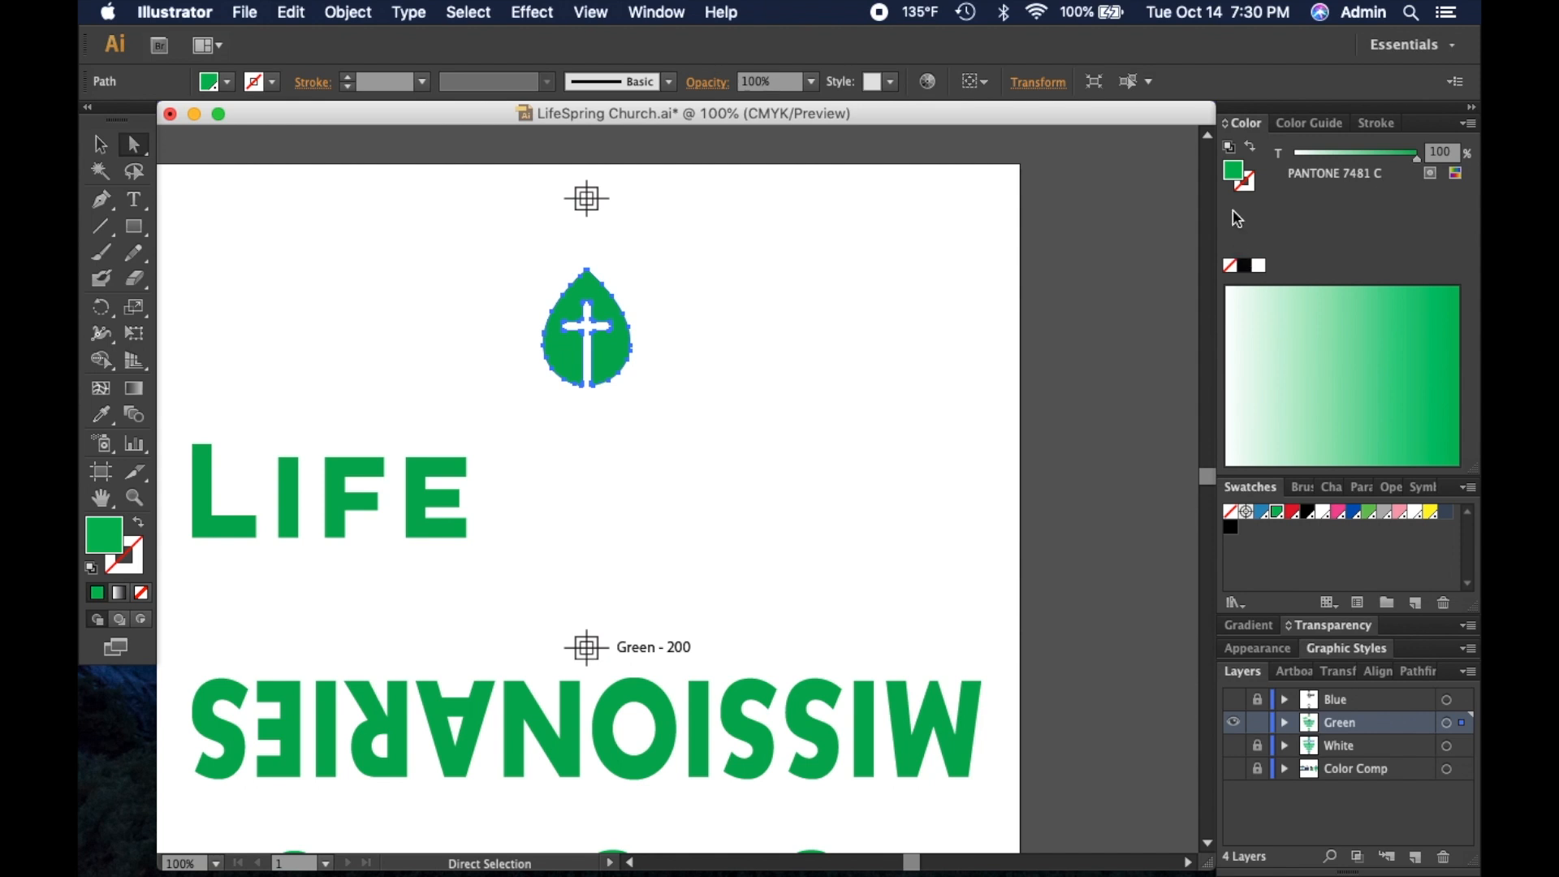
click(470, 13)
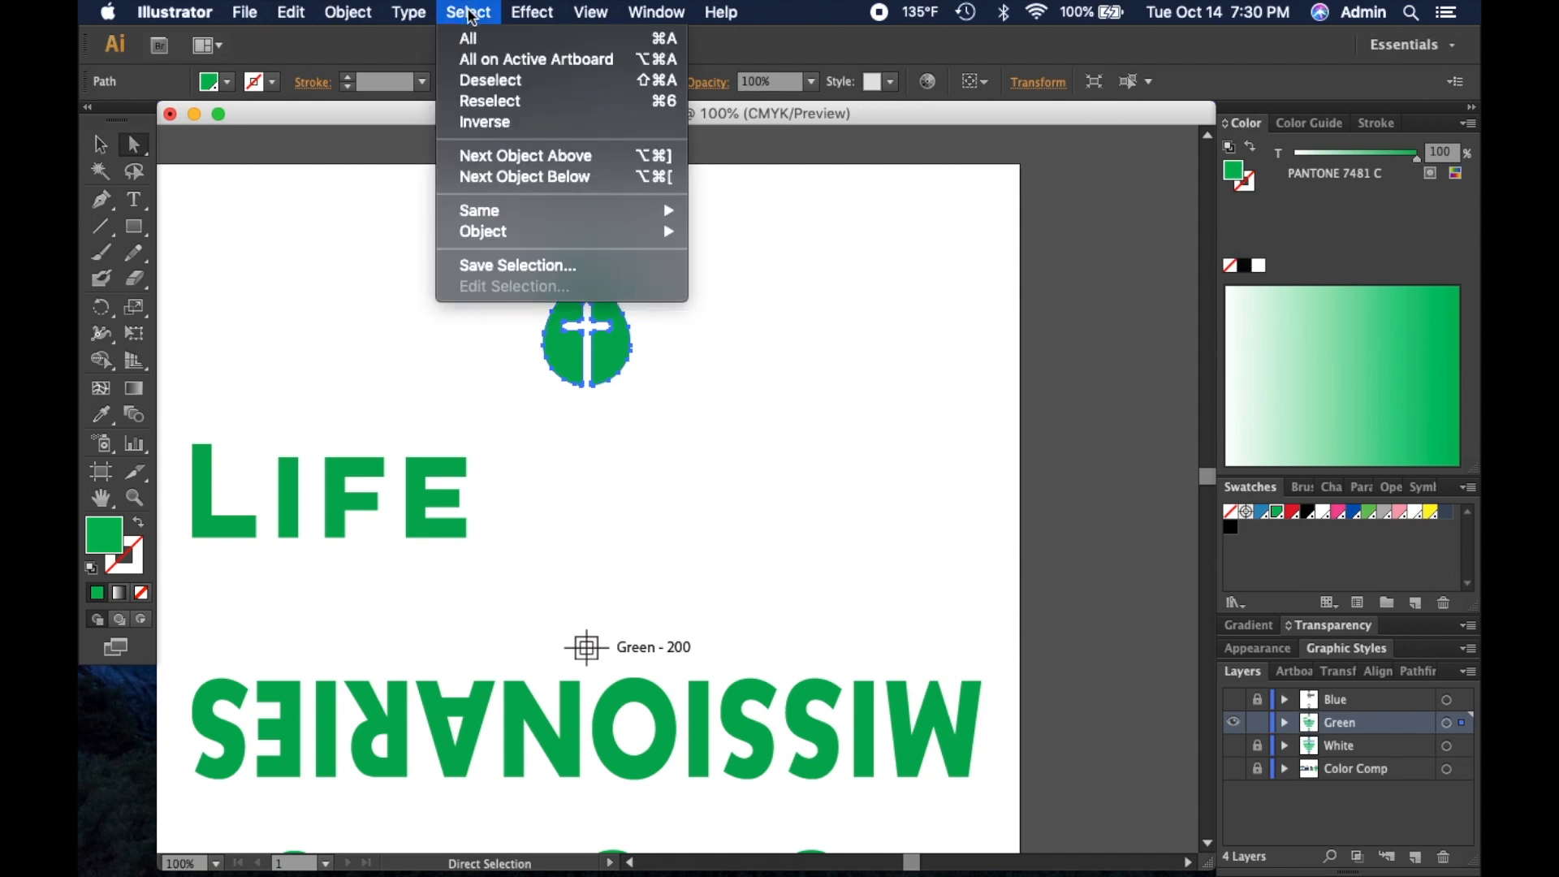
mouse_move(675, 211)
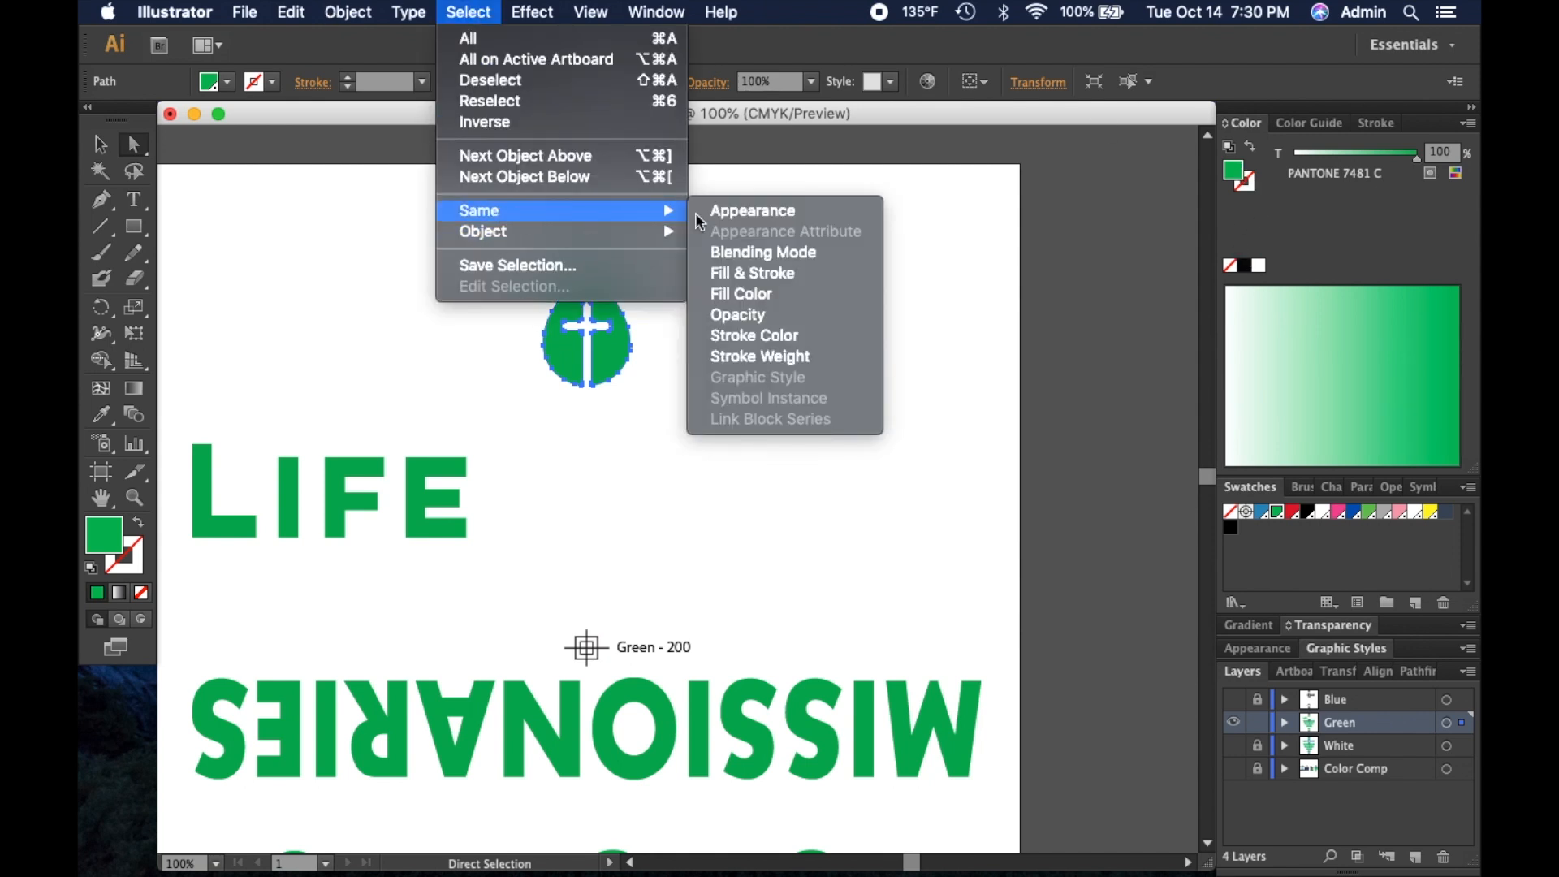
click(735, 294)
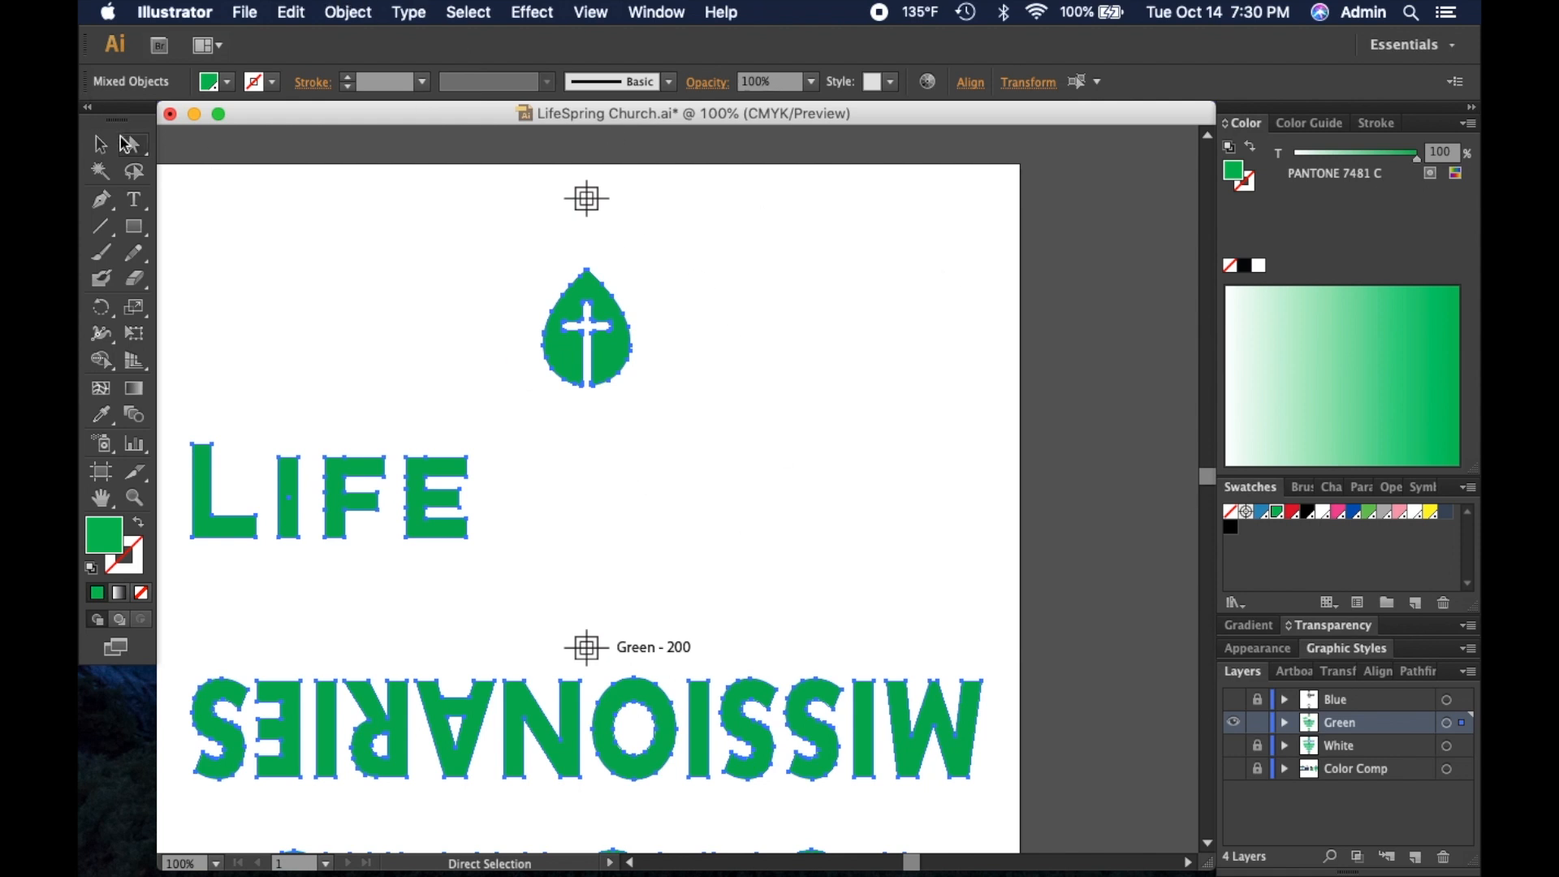
click(130, 145)
click(468, 14)
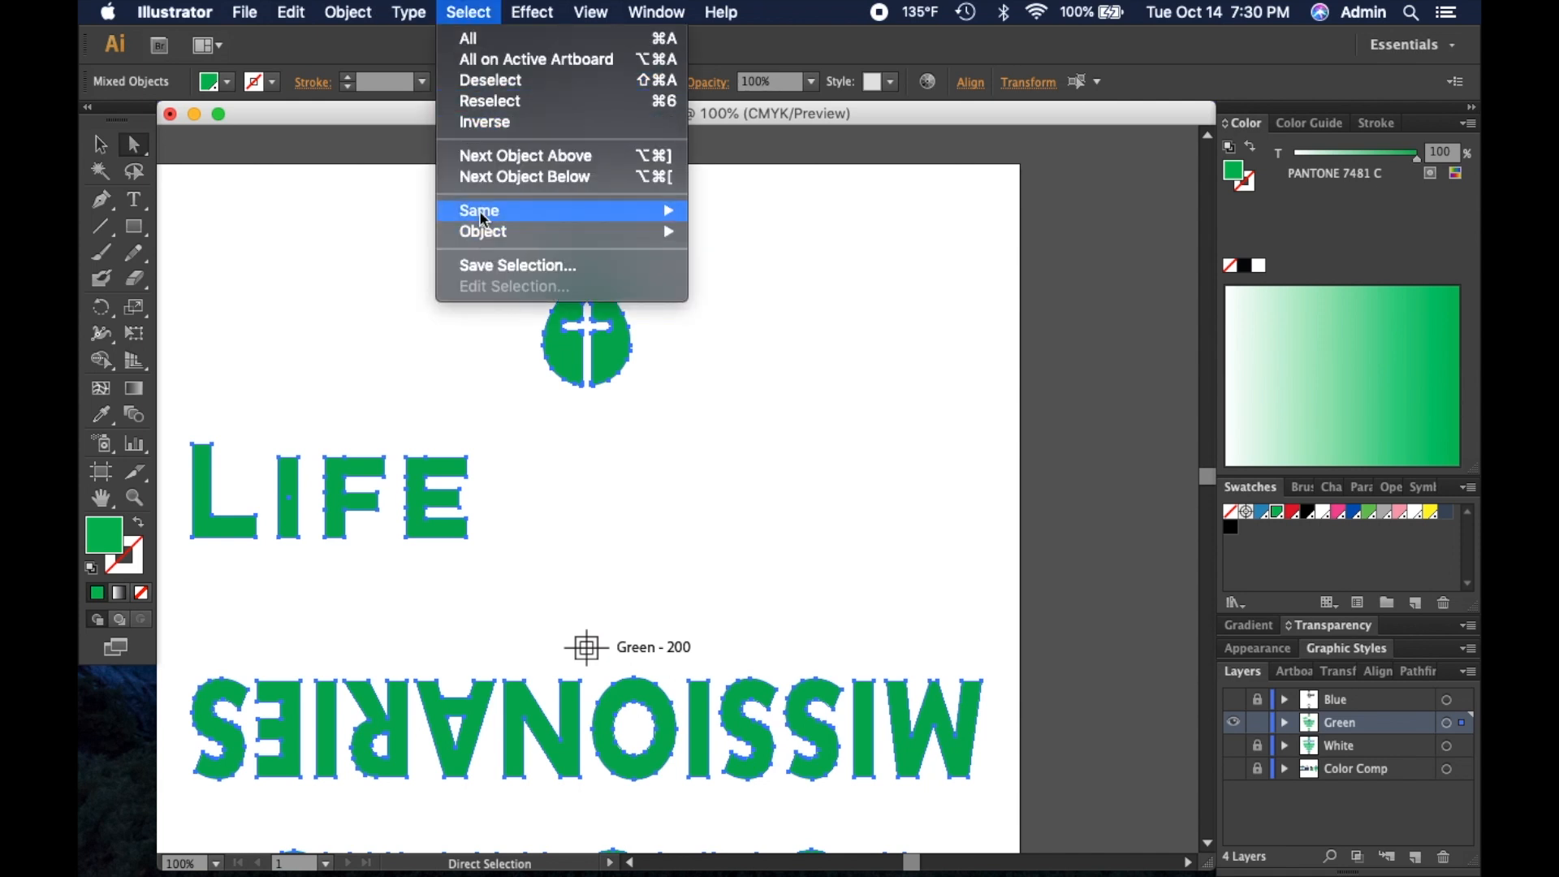
mouse_move(479, 211)
click(777, 301)
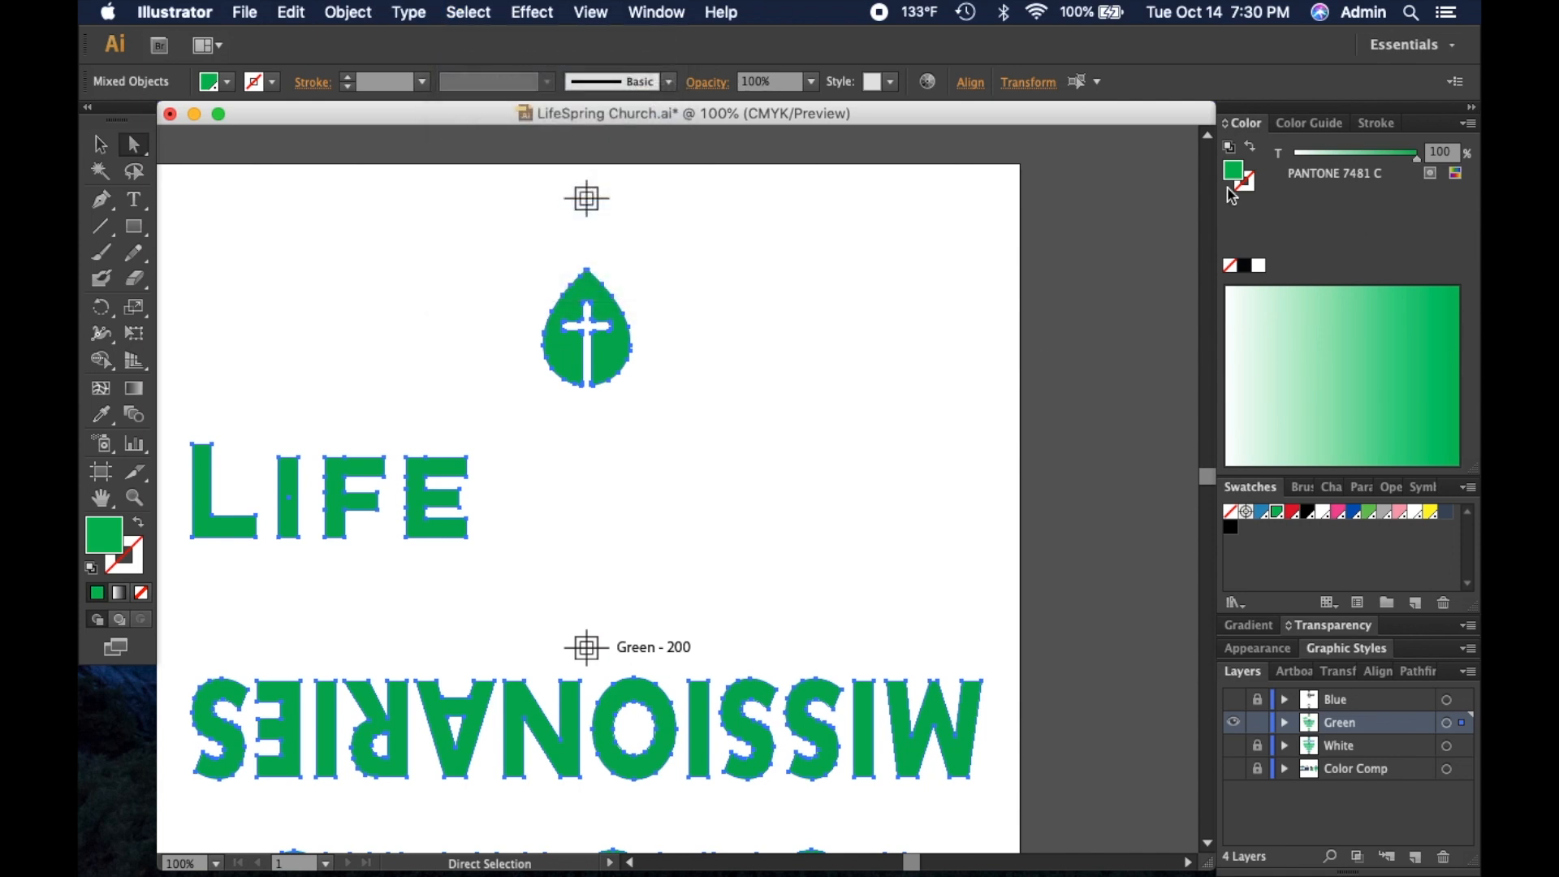
click(1232, 528)
click(1101, 485)
scroll(1102, 485, down, 5)
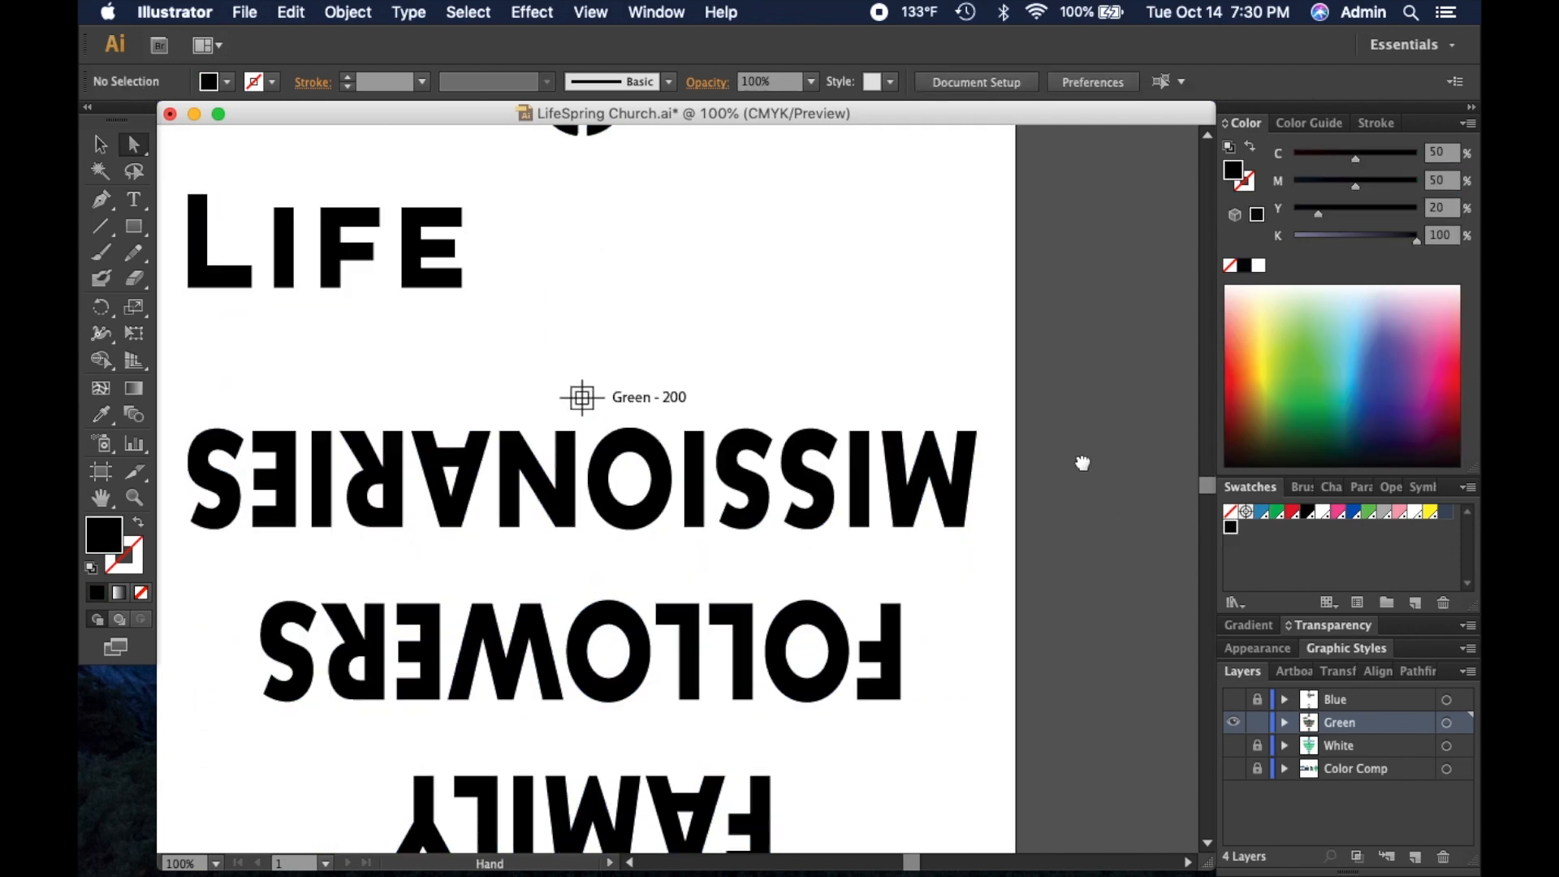
scroll(1083, 406, down, 5)
scroll(1085, 363, up, 5)
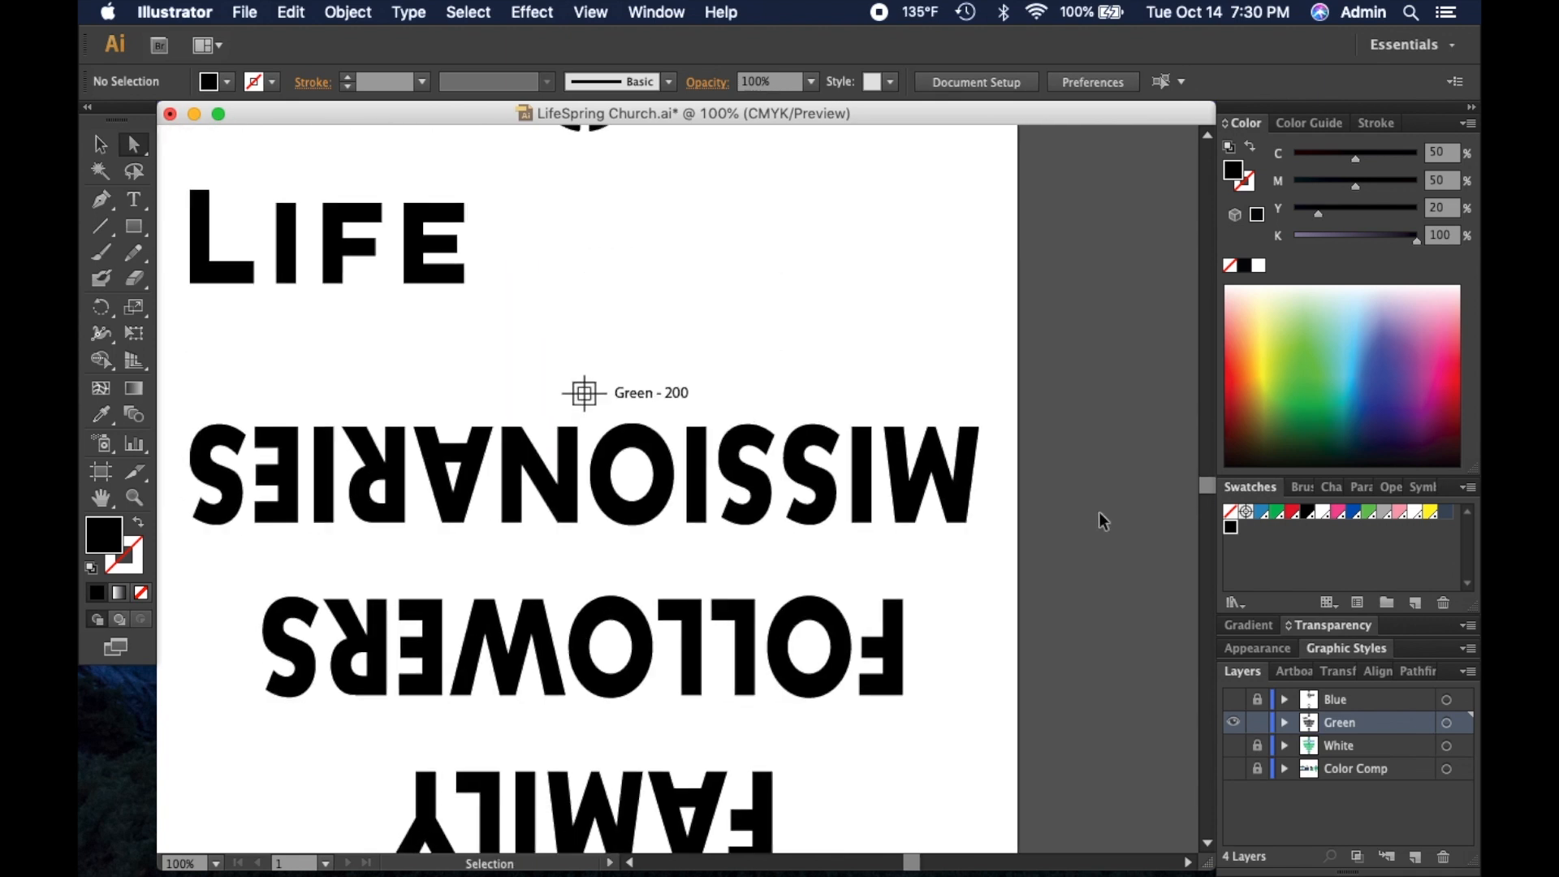
key(super+s)
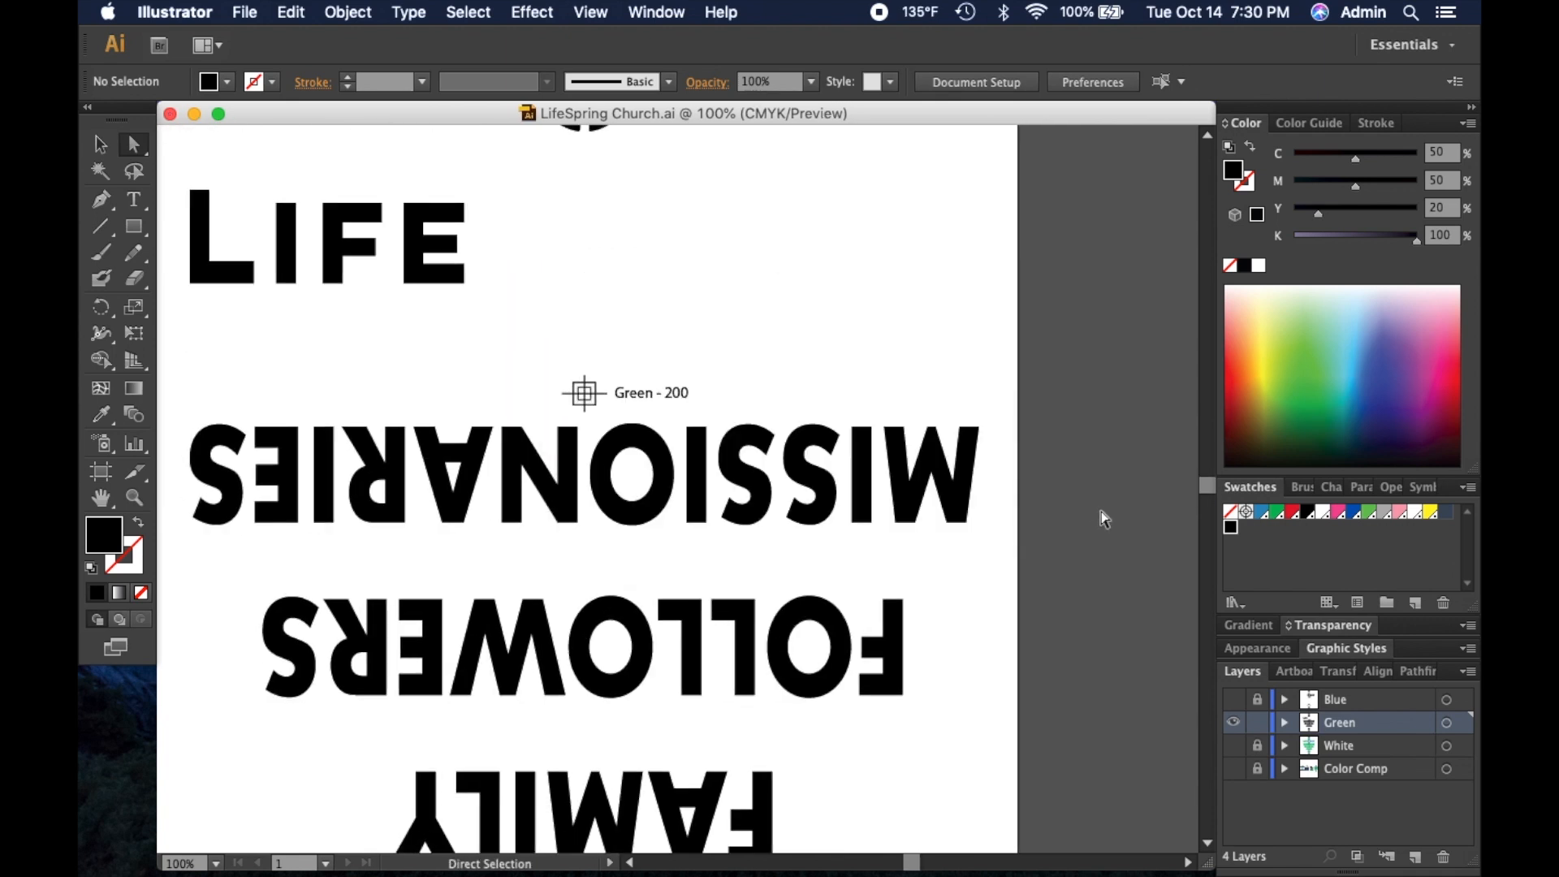
Step: Lock and hide the Green layer, and show, unlock and activate the White layer
click(1259, 726)
click(1233, 725)
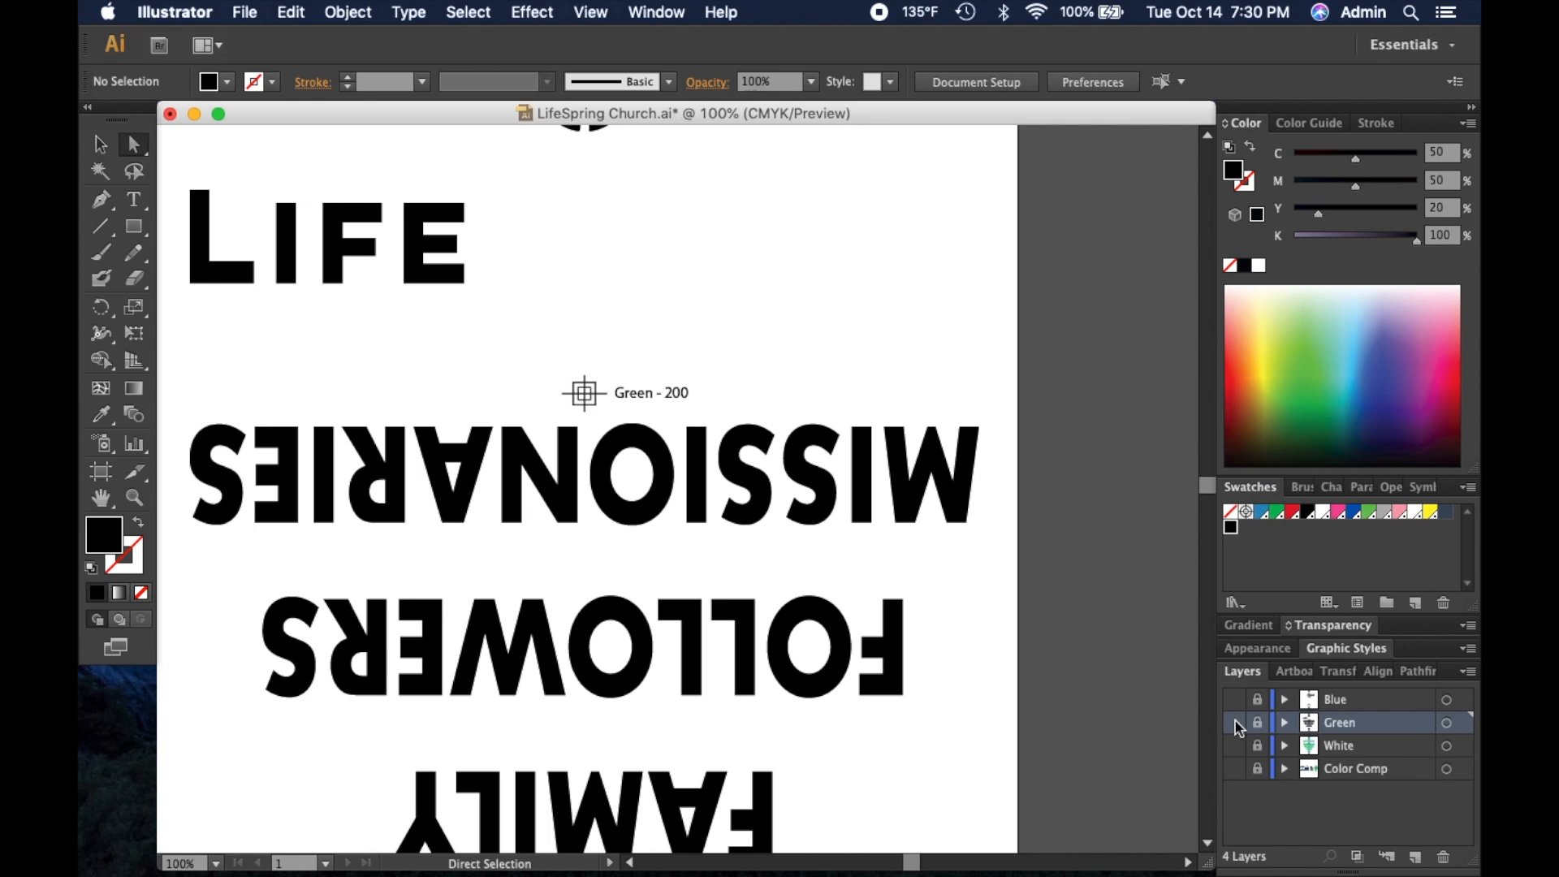
click(1234, 747)
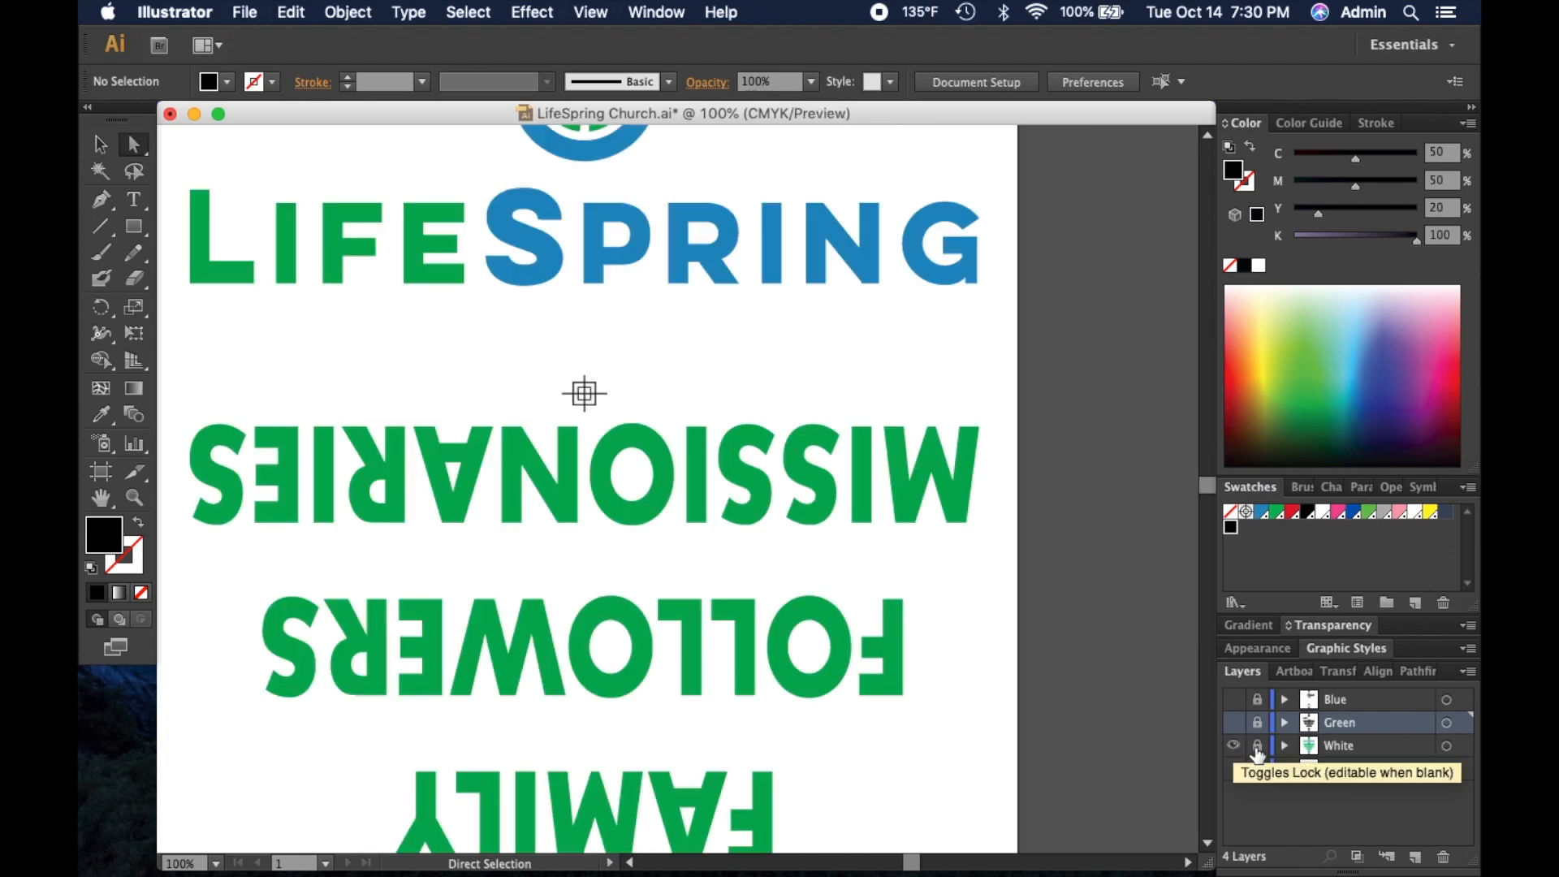
click(1258, 748)
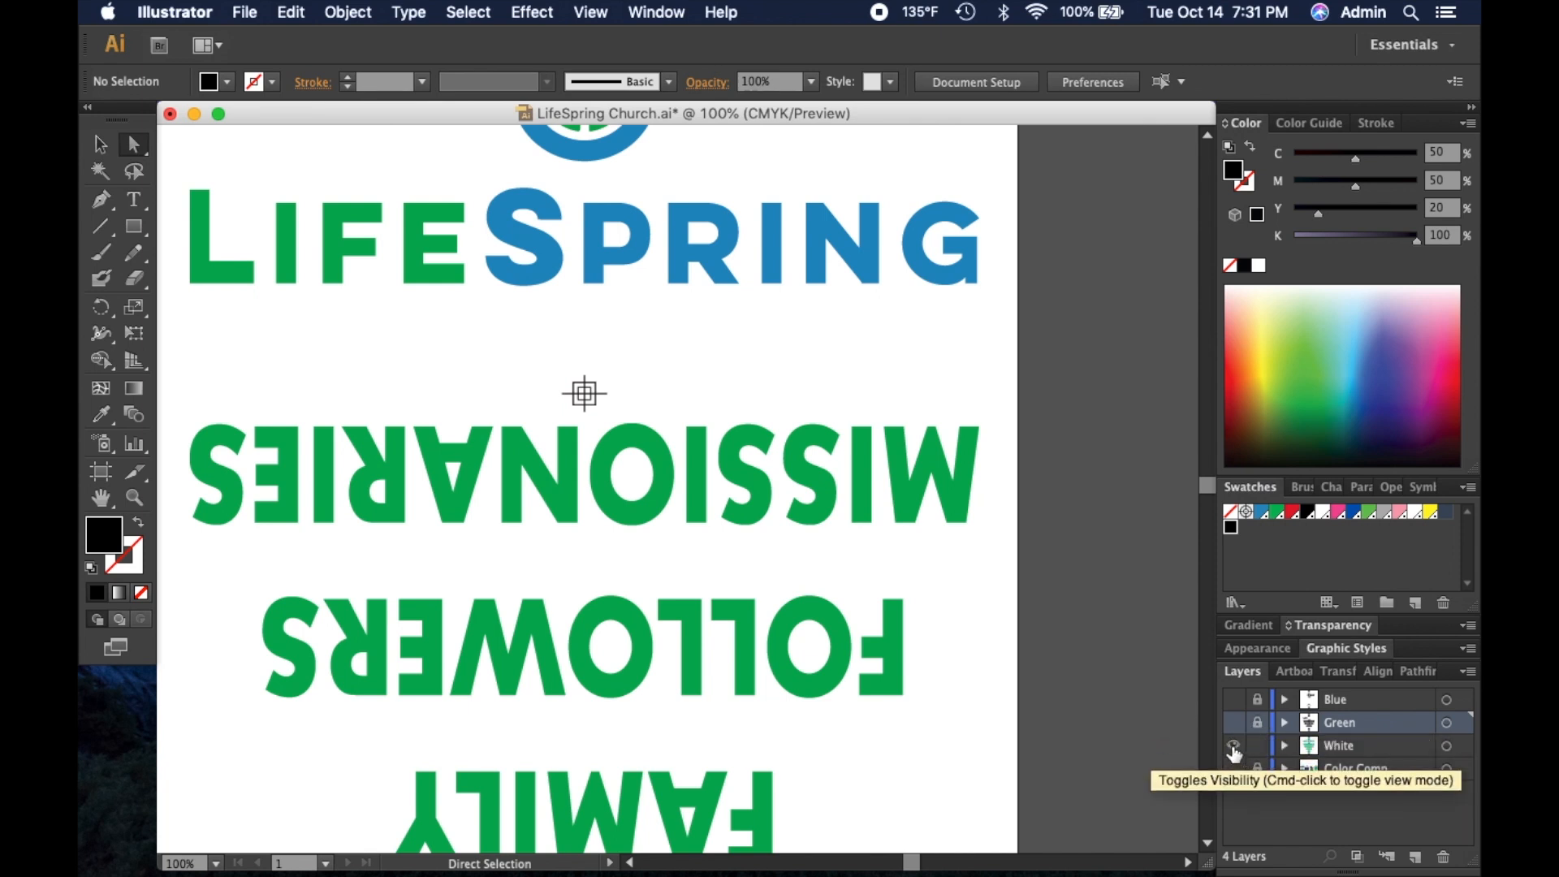
click(1339, 754)
Step: Paste the copied label in front on the White layer and change its color name to "White"
key(space)
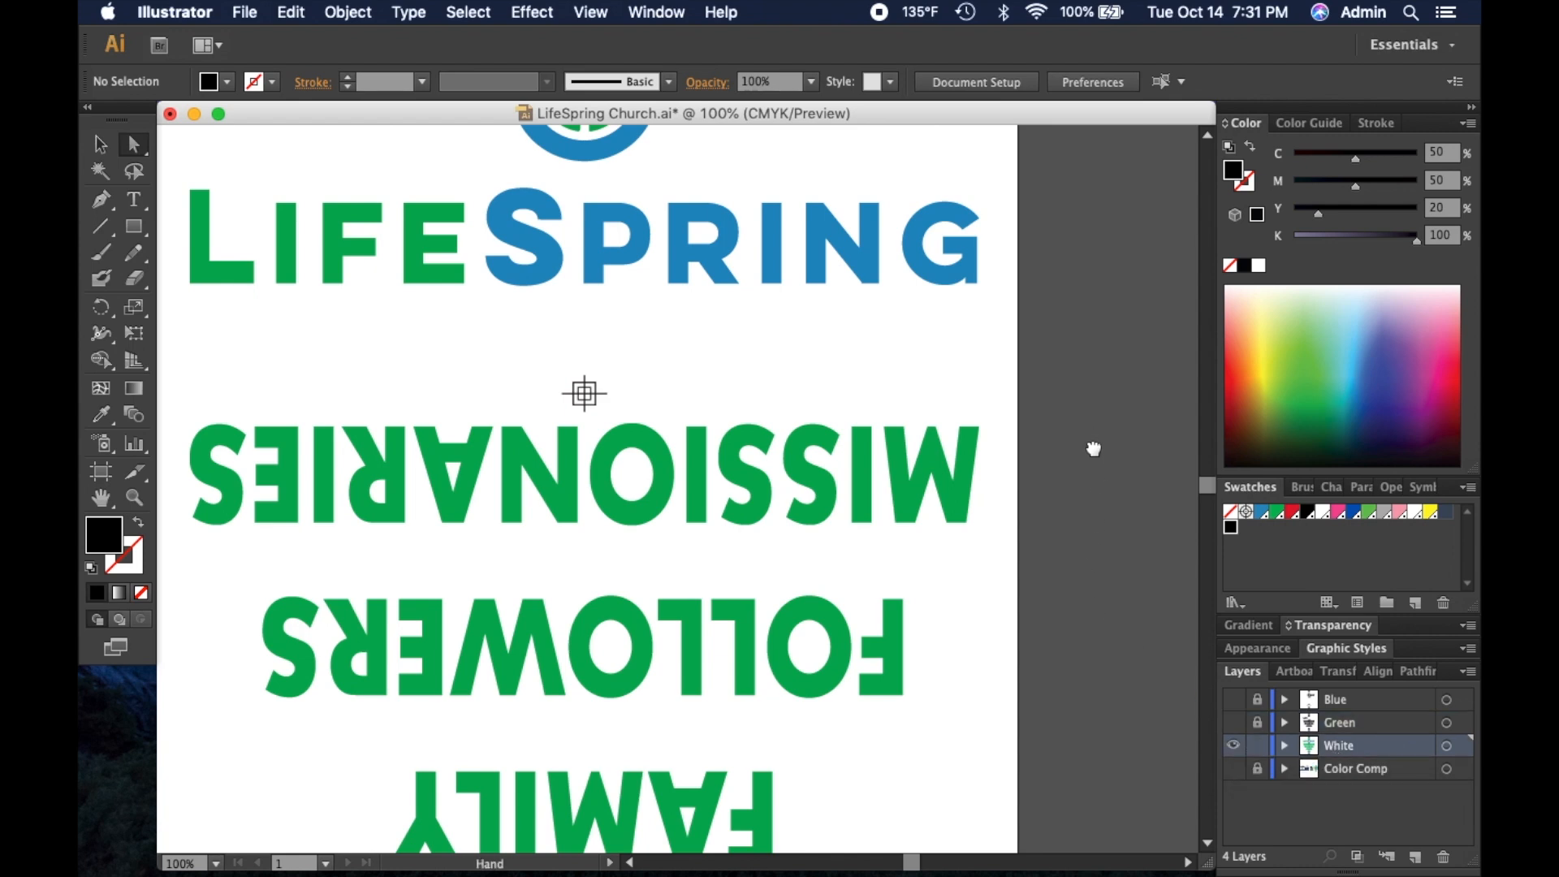
drag(1093, 446, 1127, 693)
drag(1124, 490, 1159, 570)
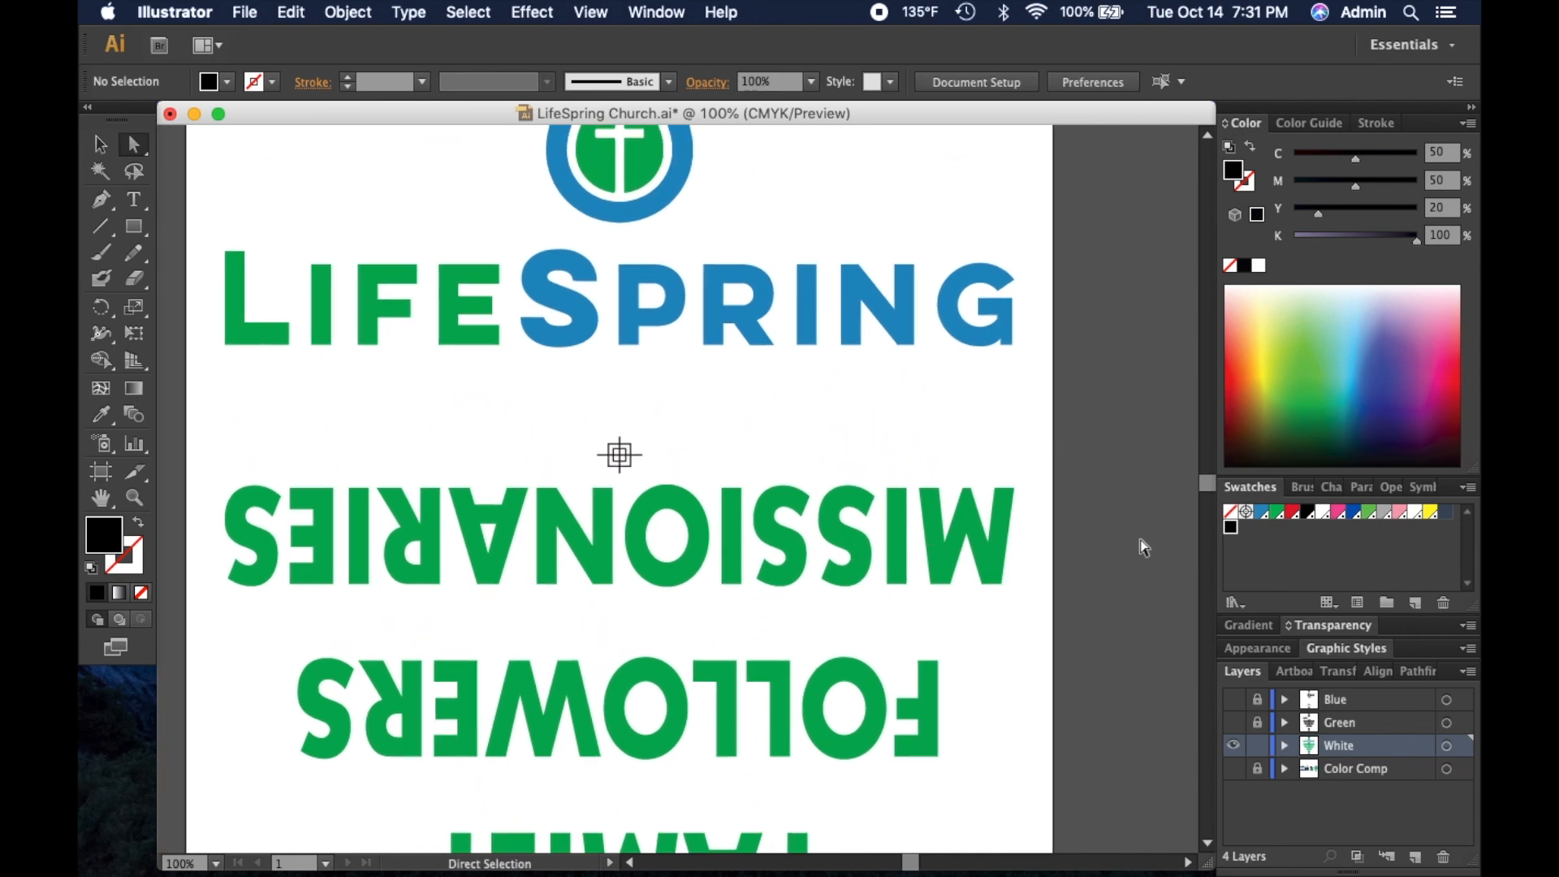
click(291, 12)
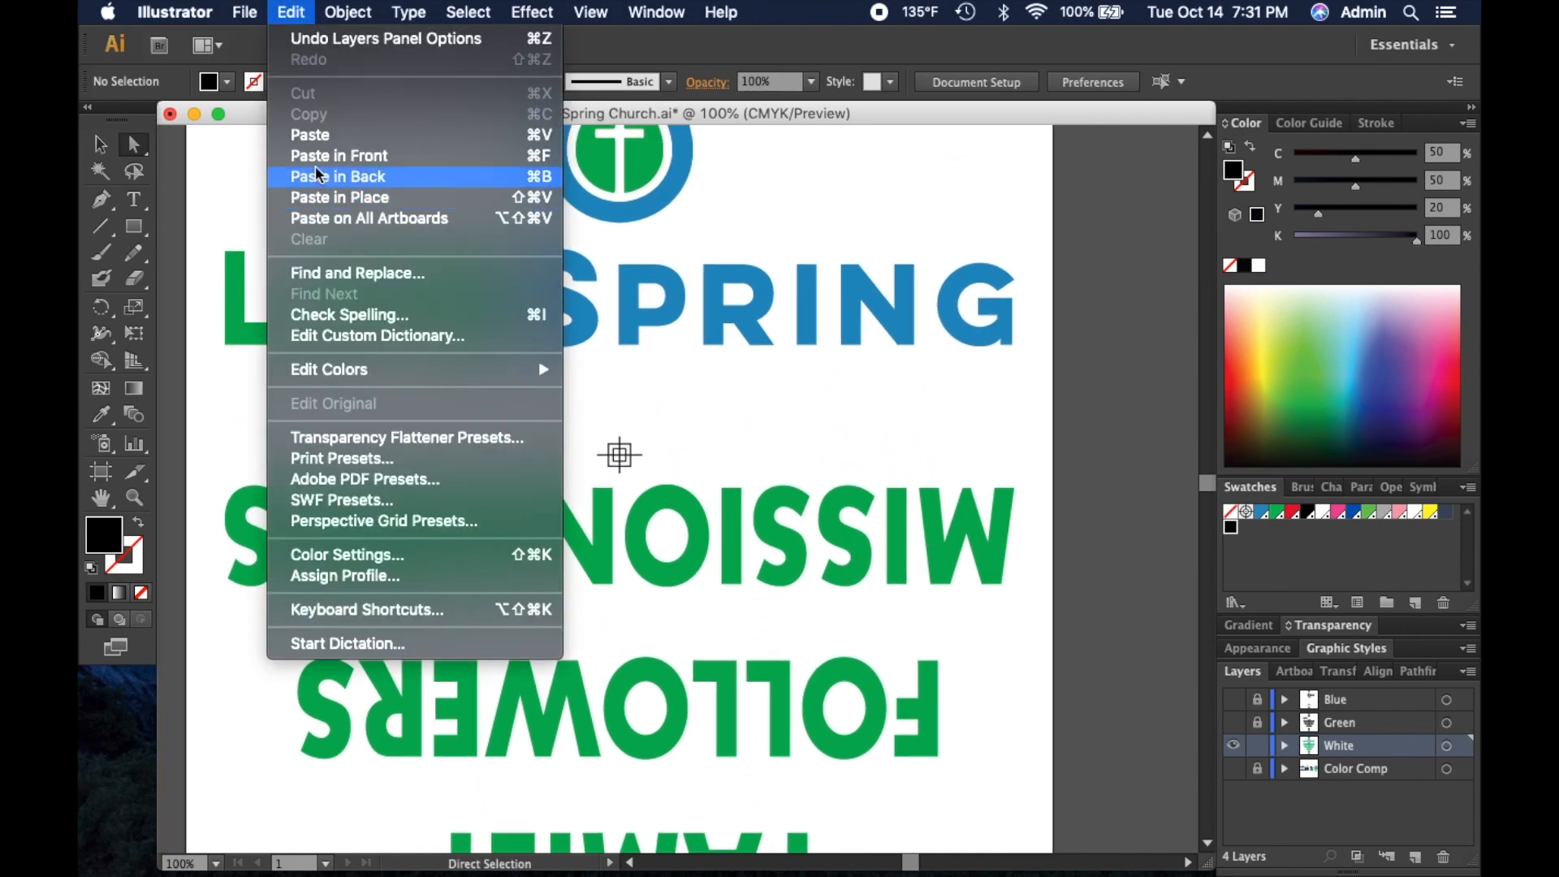
click(339, 155)
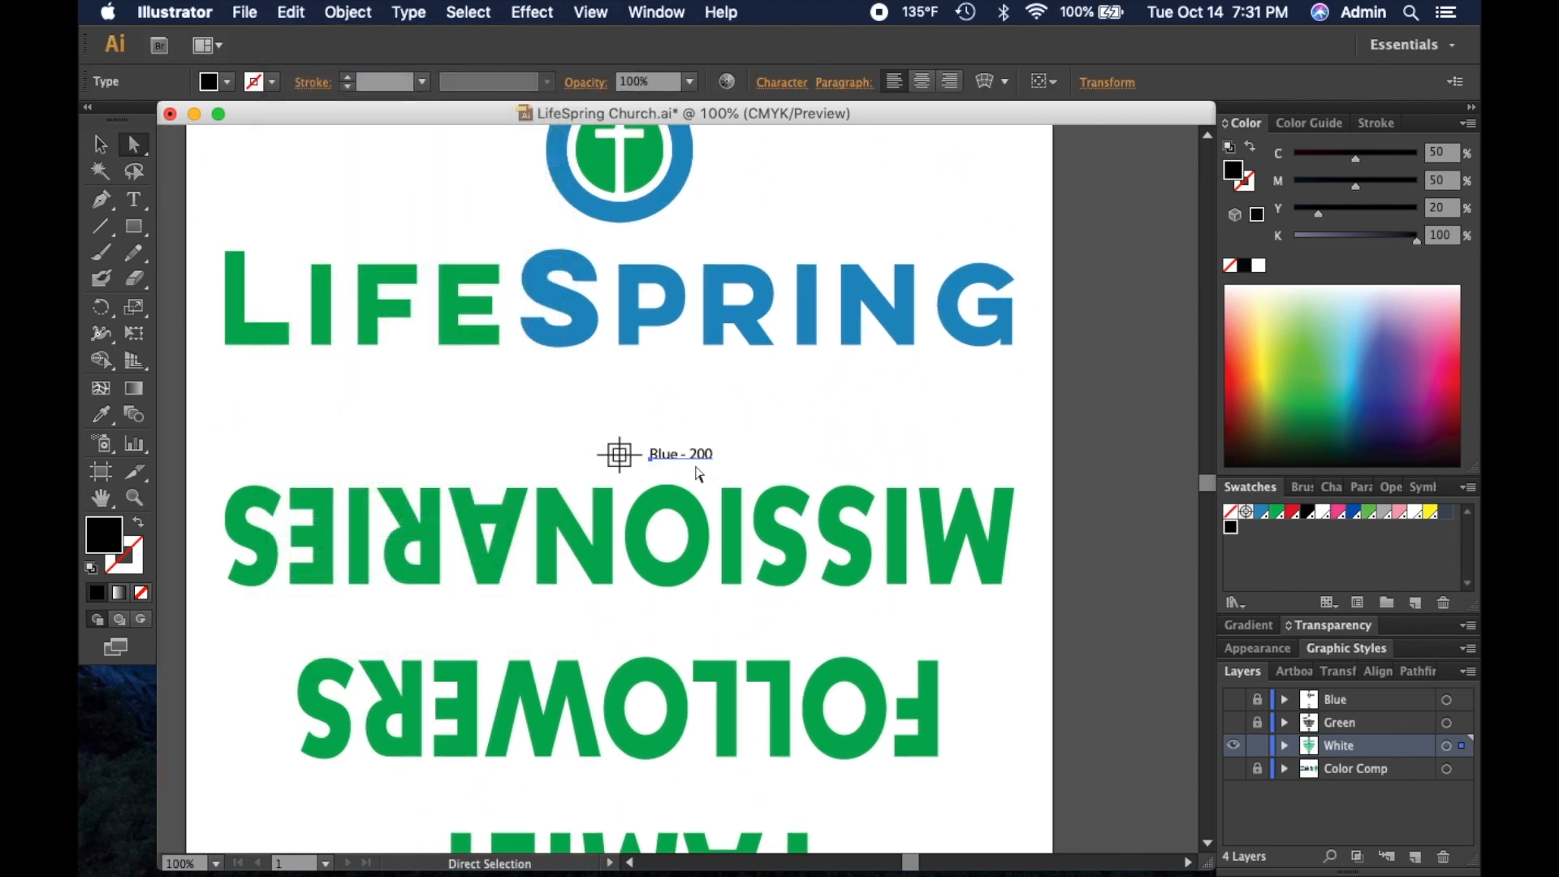
click(134, 200)
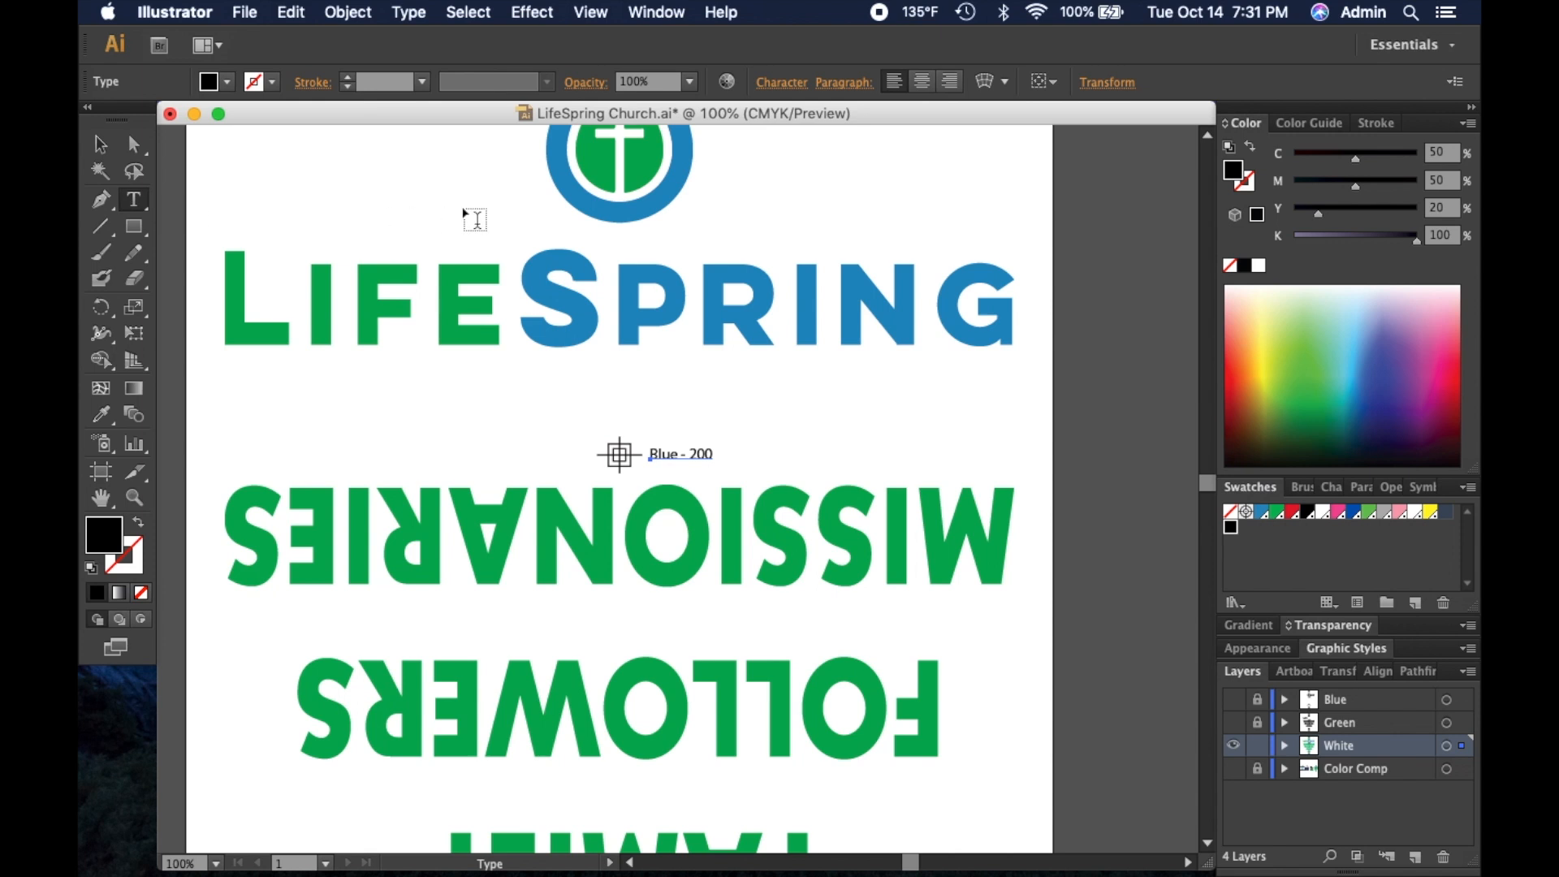
drag(679, 455, 641, 455)
text(White)
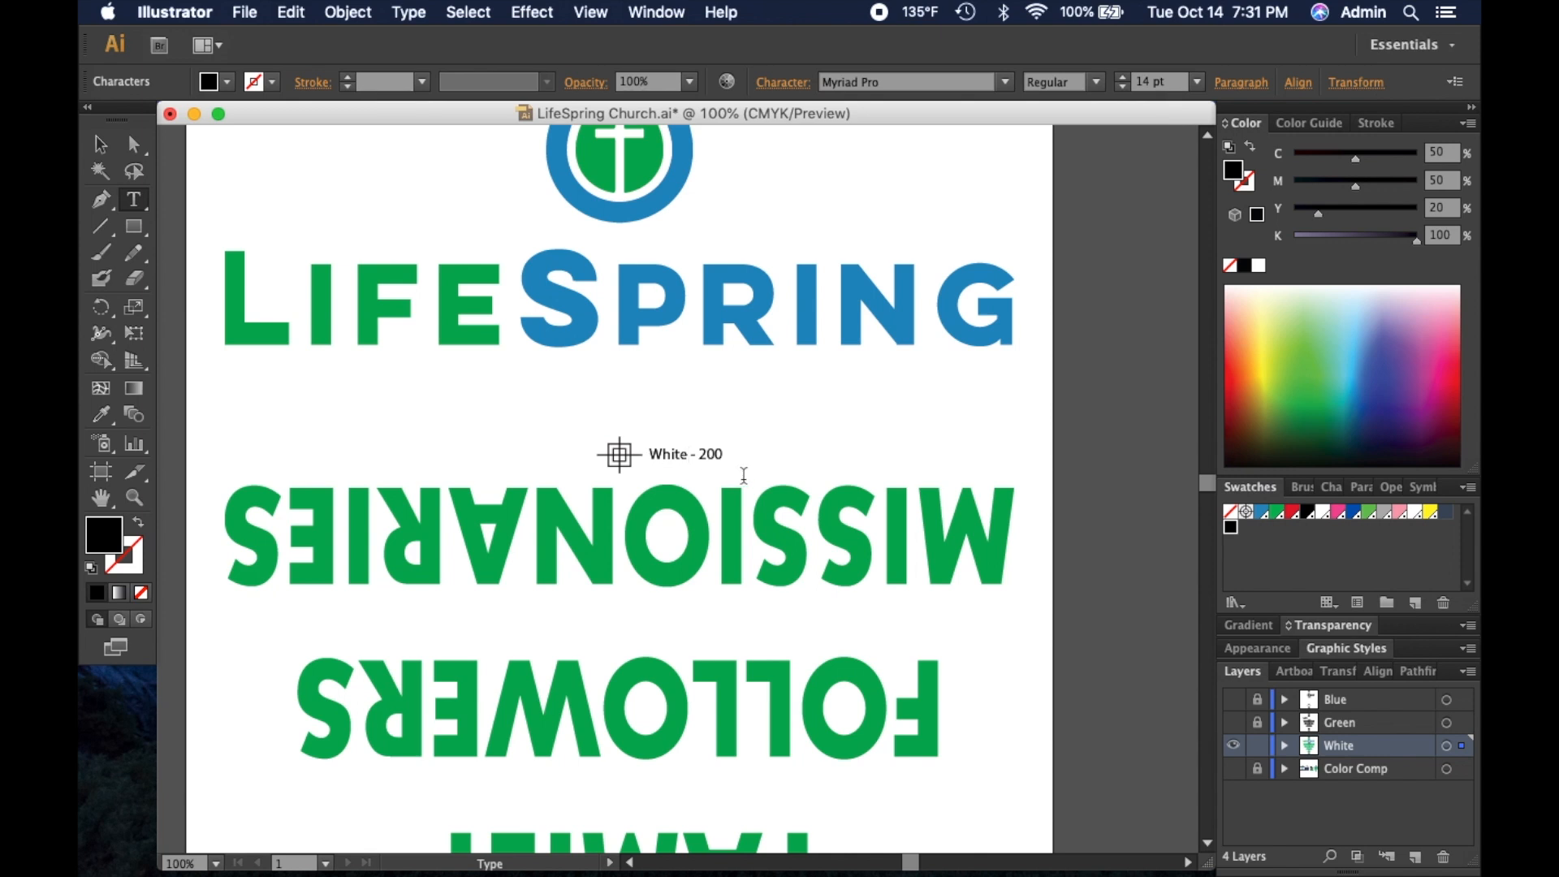
Step: Change the number in the White layer's label so it reads "White - 180s", and deselect the label
drag(702, 454, 746, 457)
text(180s)
drag(731, 456, 648, 456)
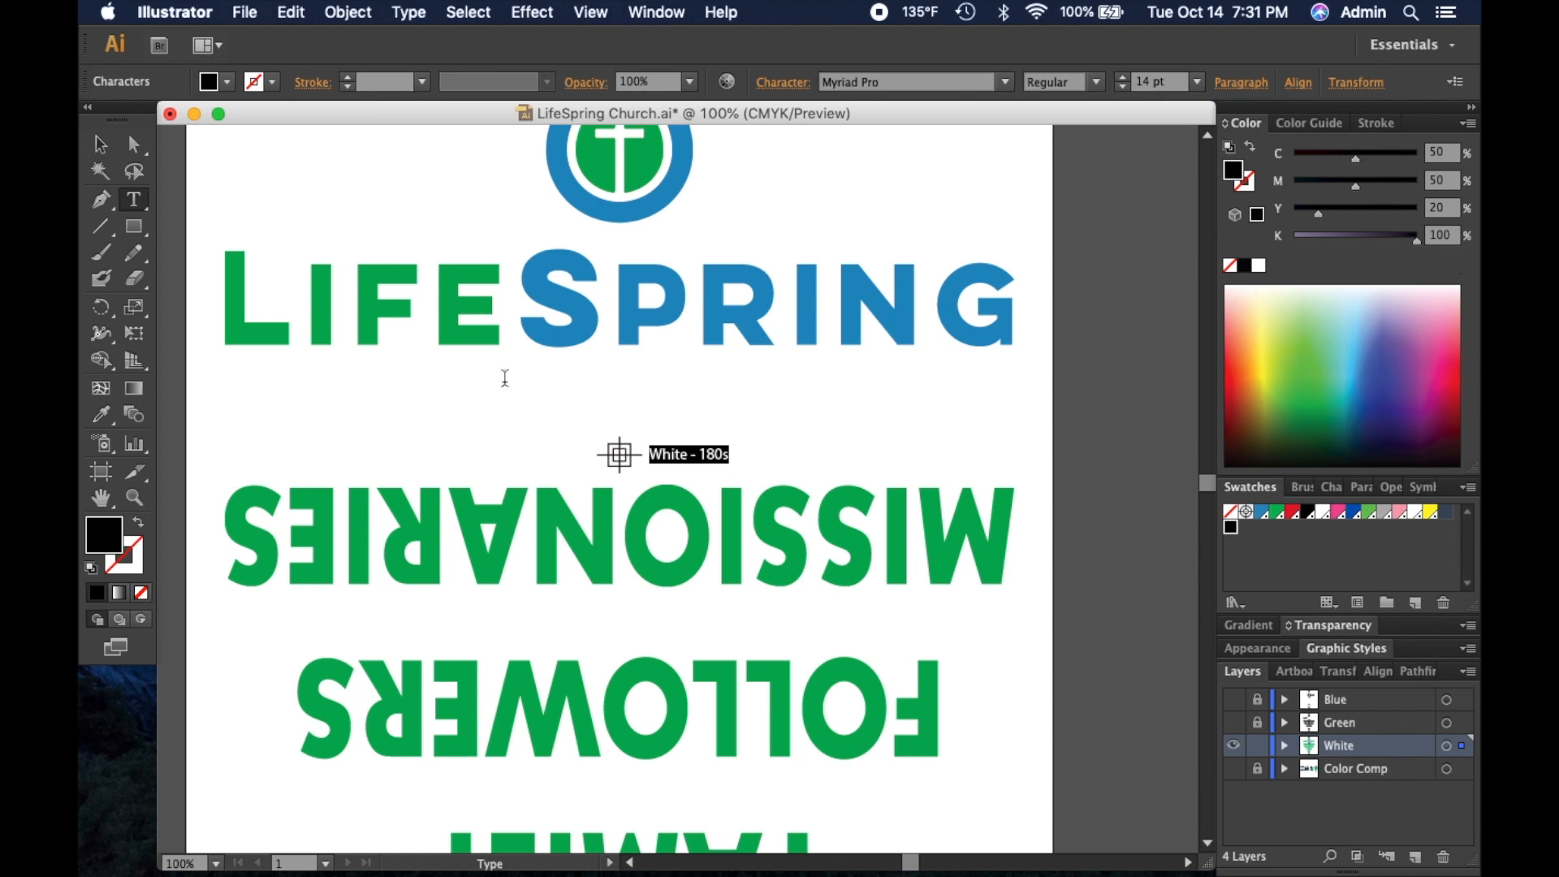
click(101, 145)
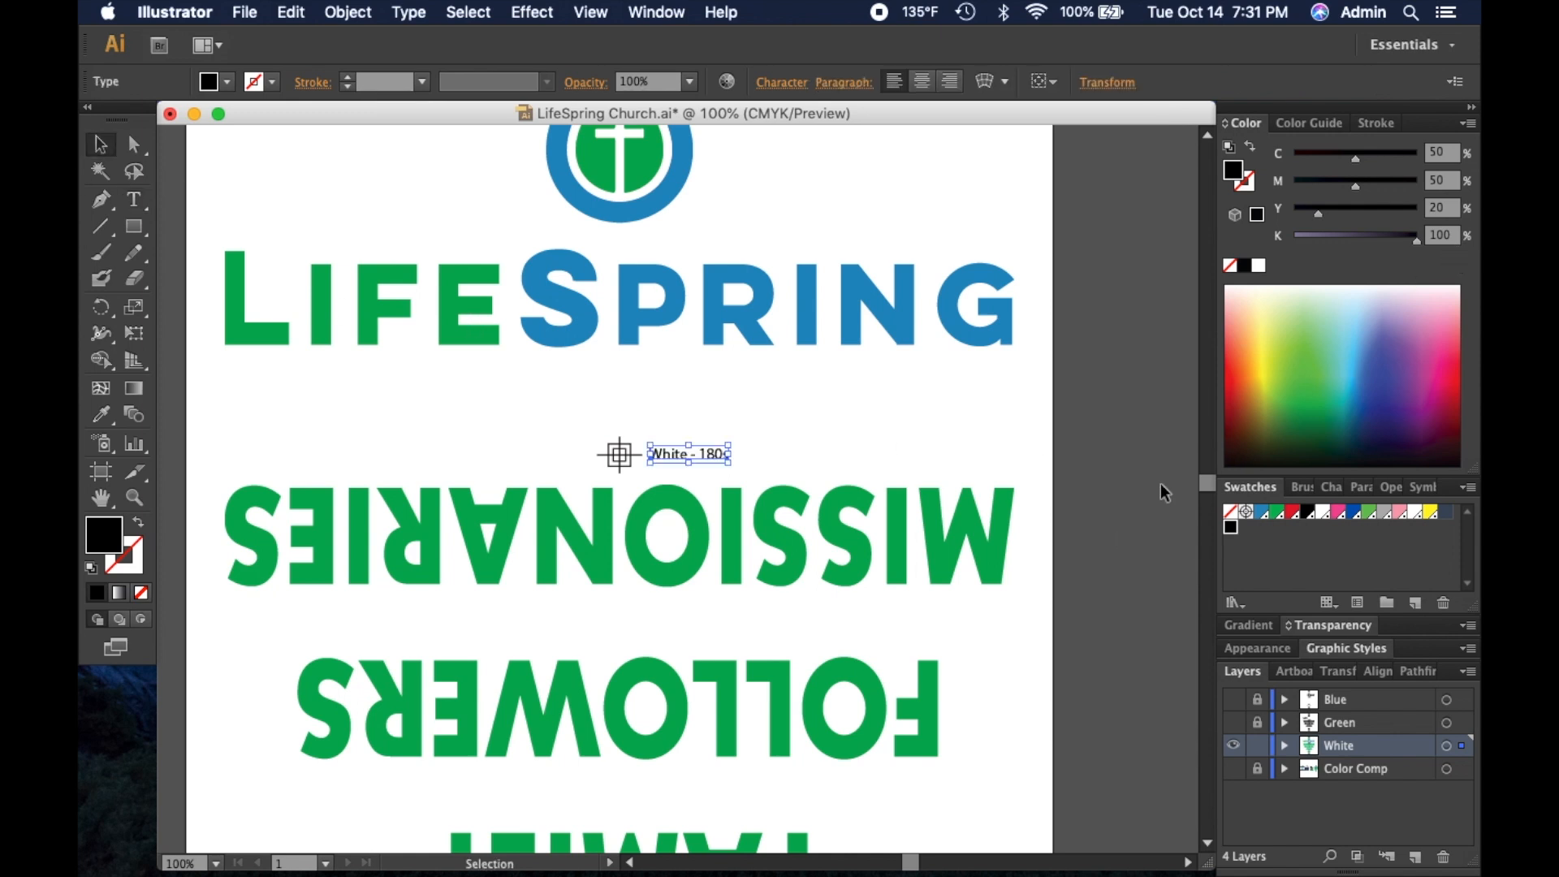
click(1112, 438)
Step: Ungroup the LifeSpring logo and the upside-down text artwork on the White layer, checking that the CHURCH lettering can be selected separately
drag(1102, 364, 1125, 489)
drag(1076, 381, 1099, 415)
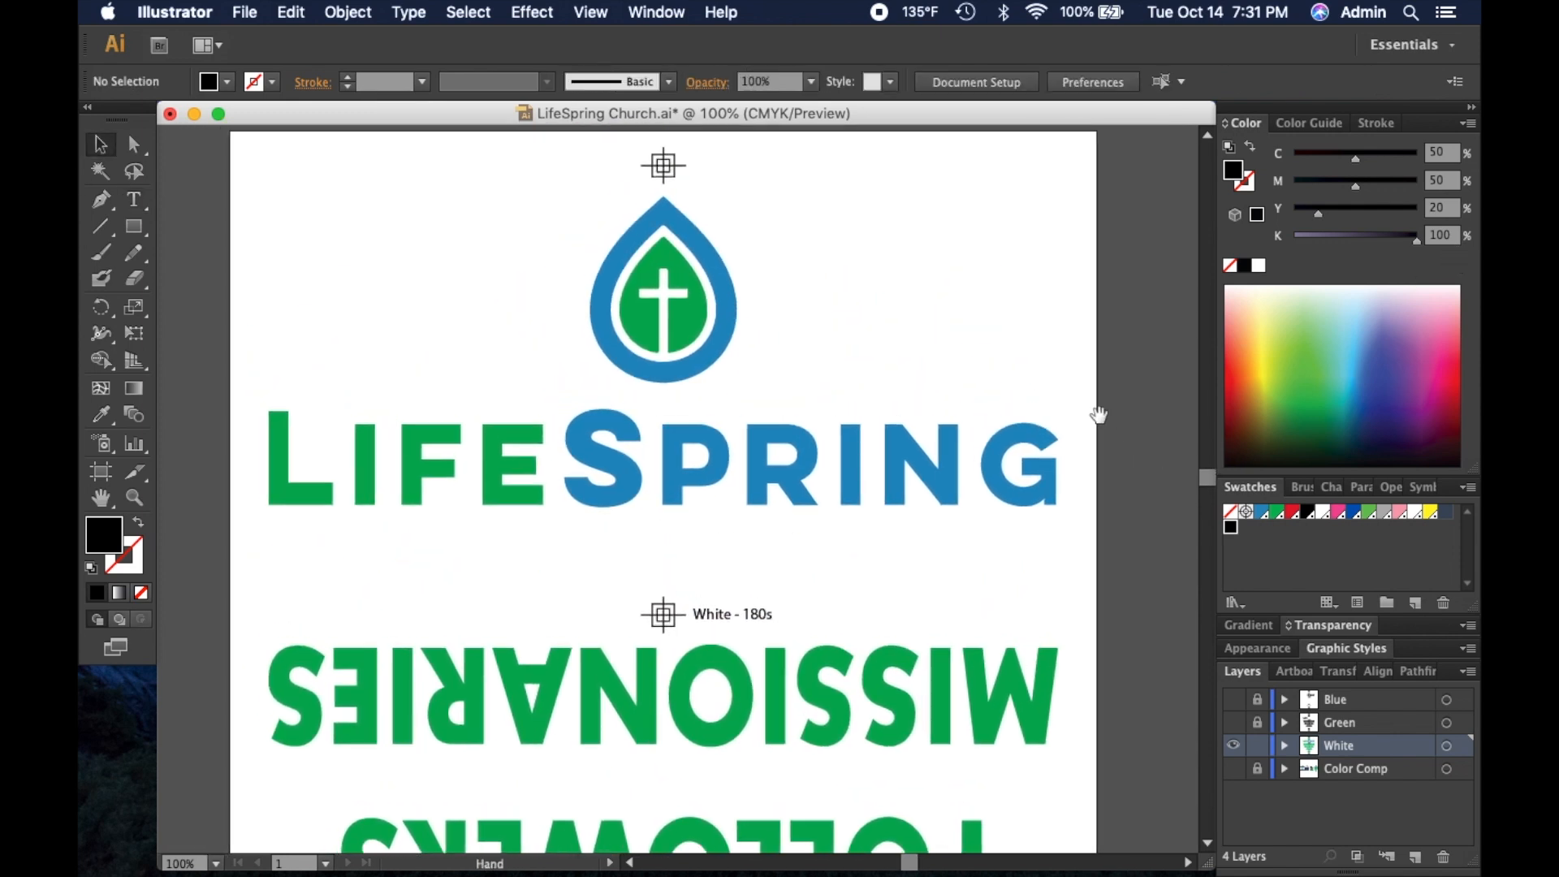
click(133, 499)
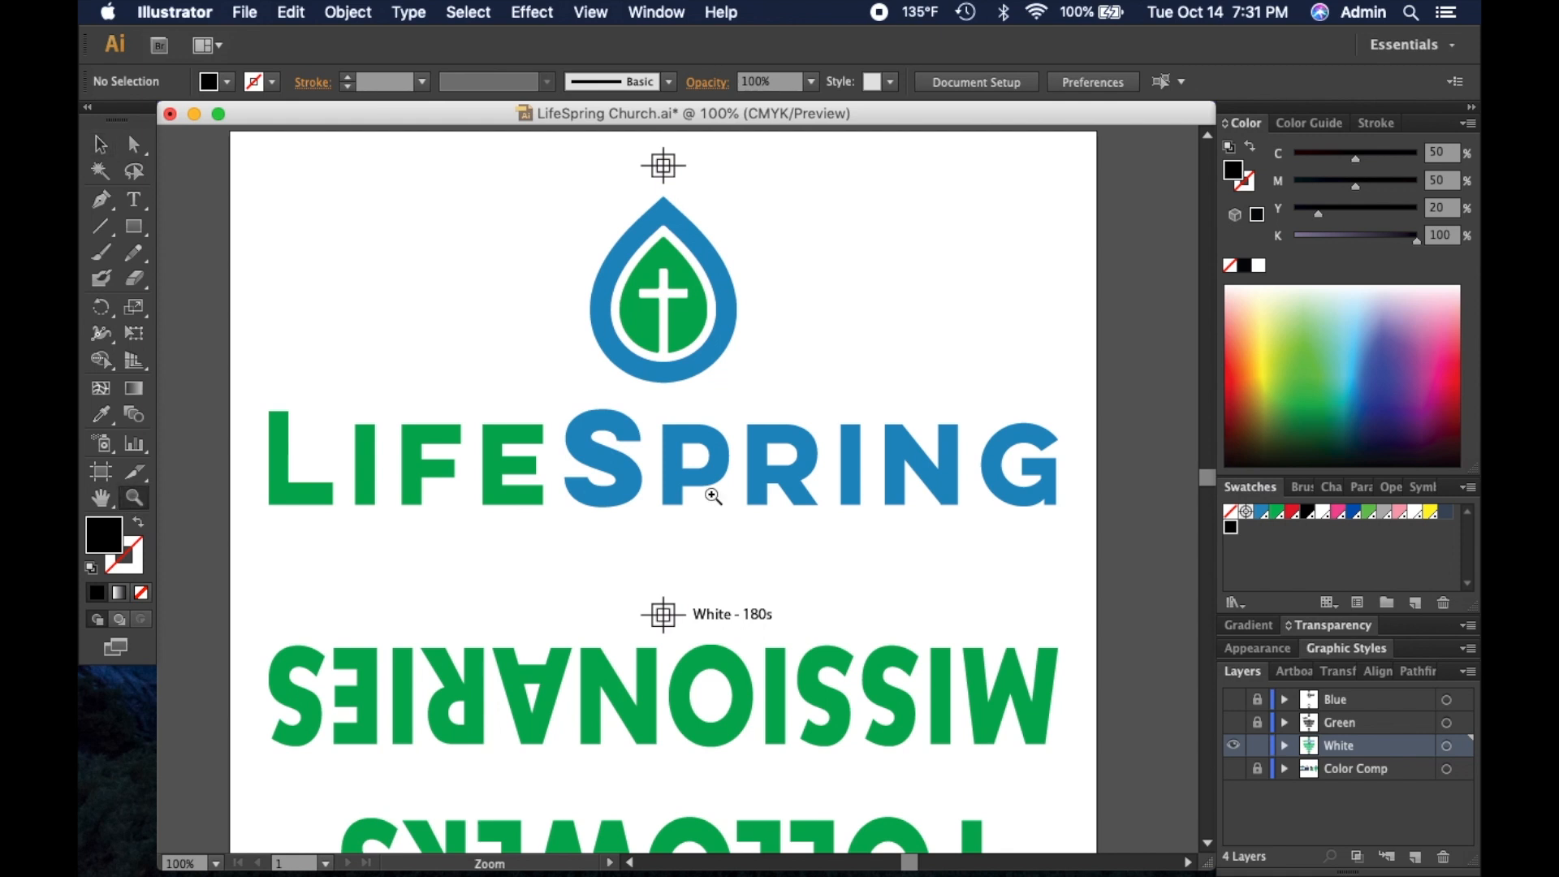
alt+click(722, 497)
alt+click(722, 497)
drag(699, 482, 633, 436)
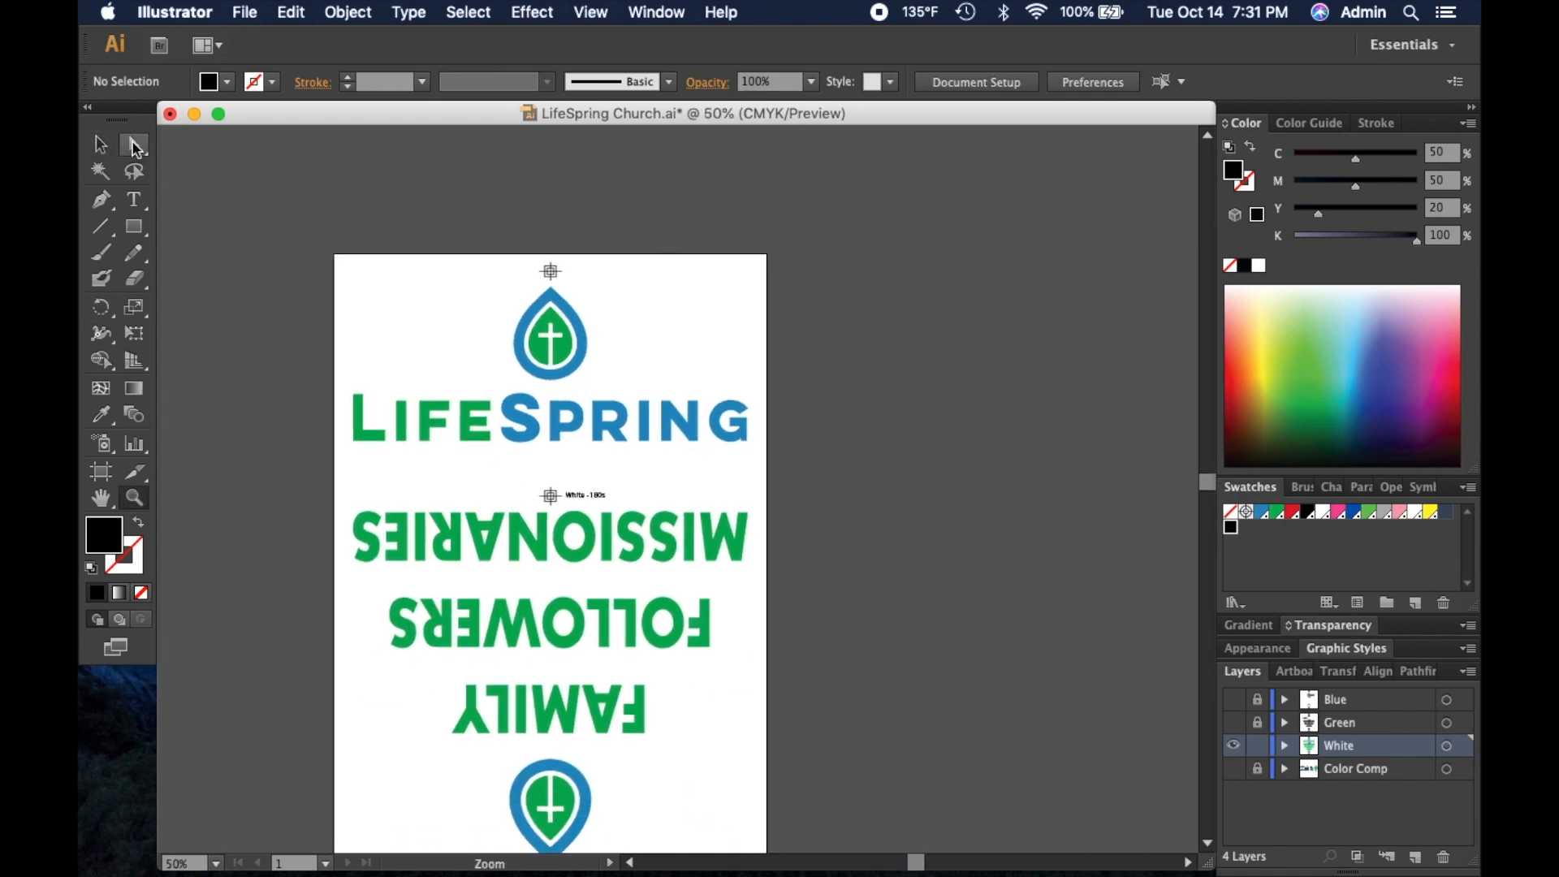
click(463, 218)
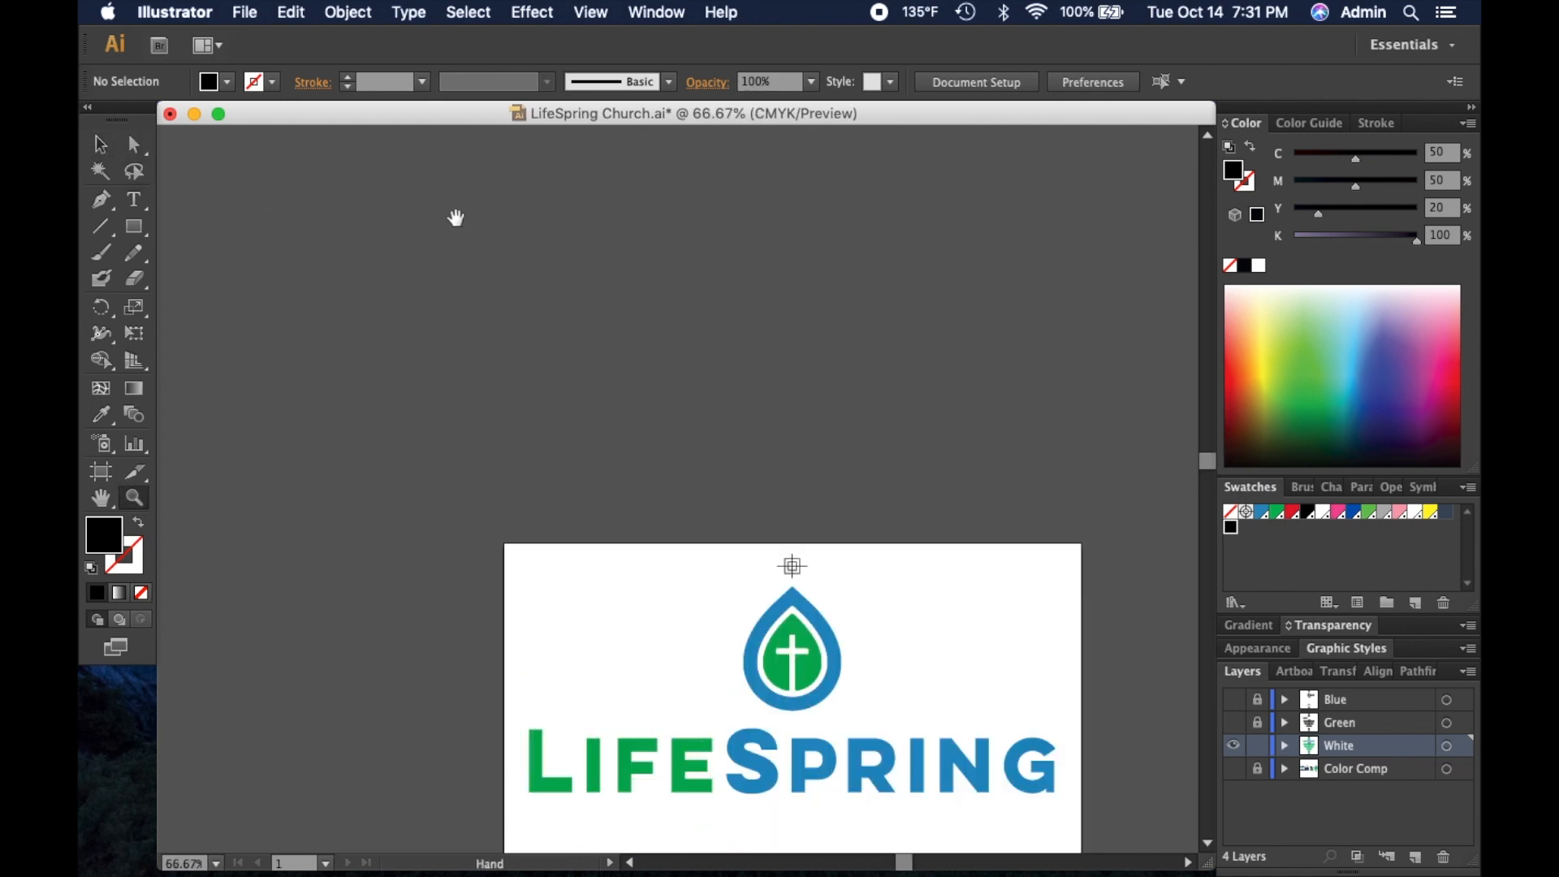
drag(463, 218, 324, 133)
drag(699, 490, 594, 161)
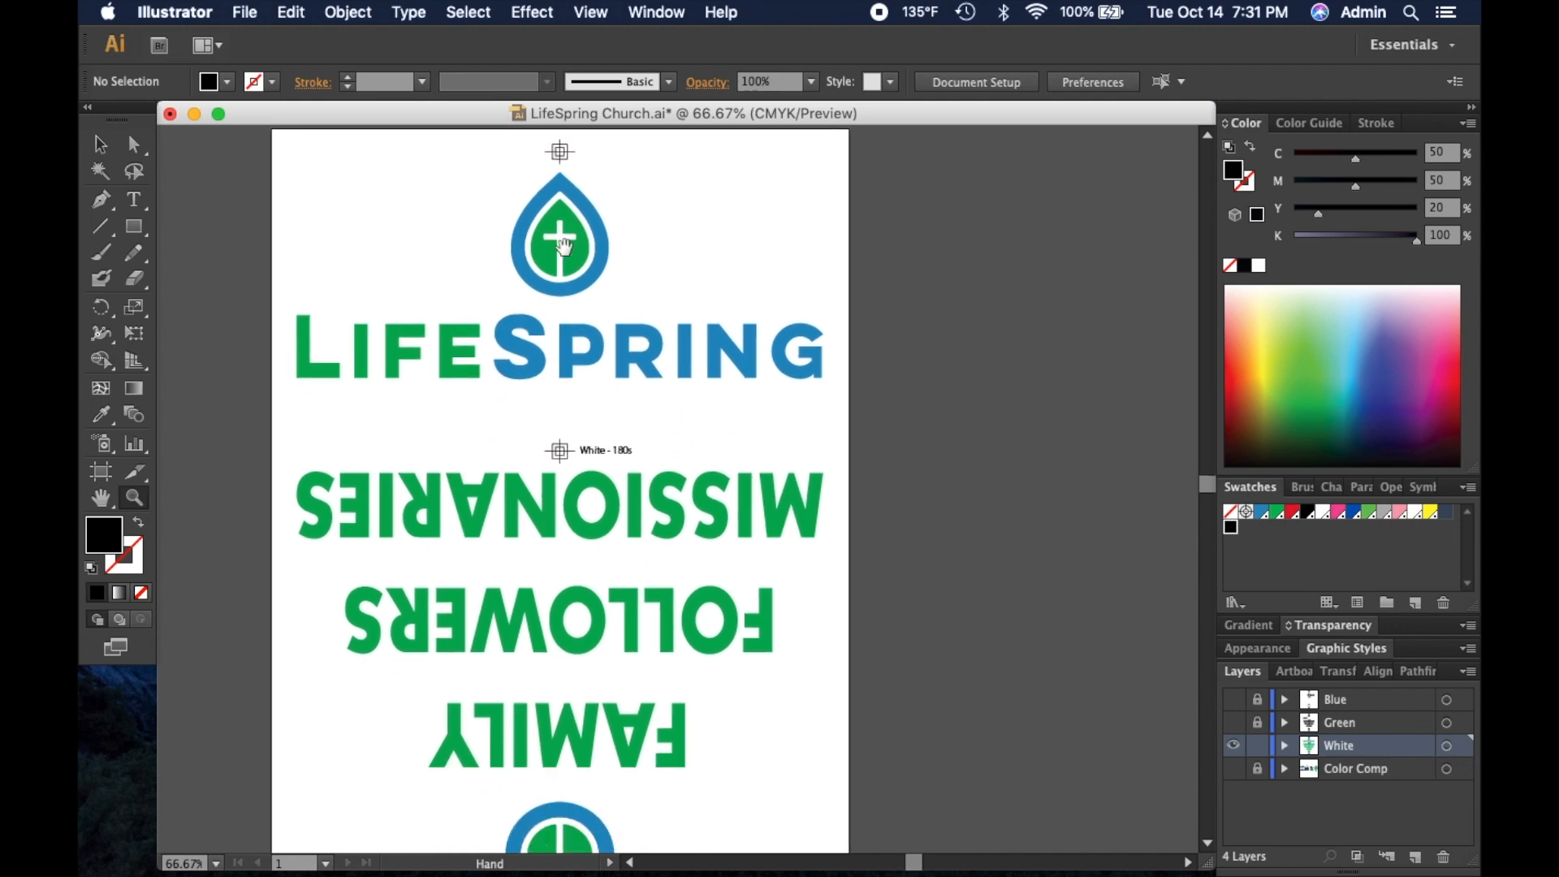
click(101, 144)
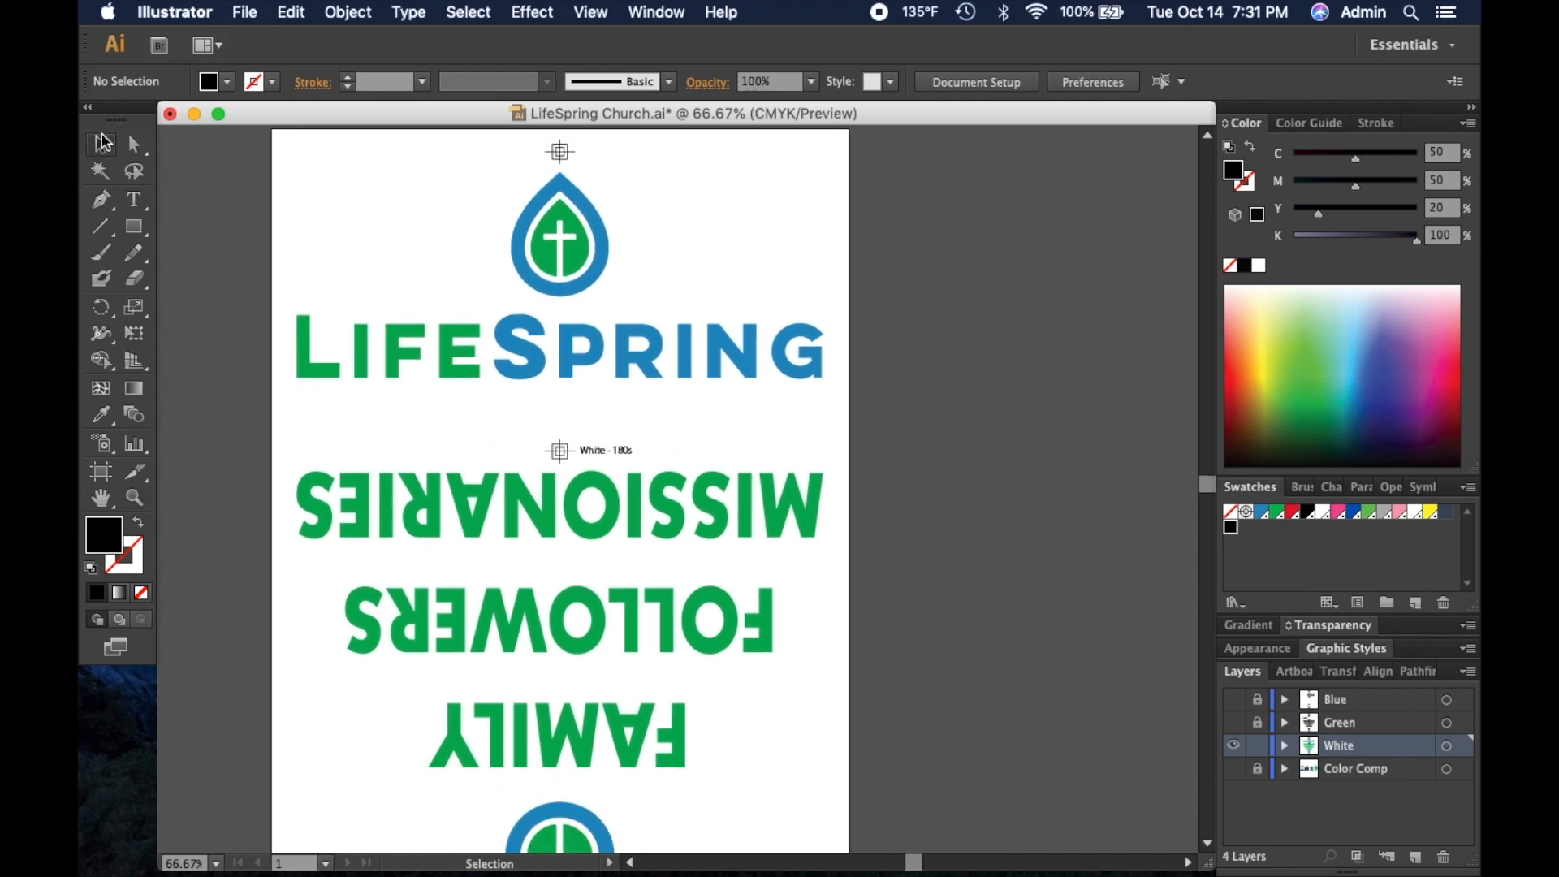
click(571, 222)
shift+click(605, 520)
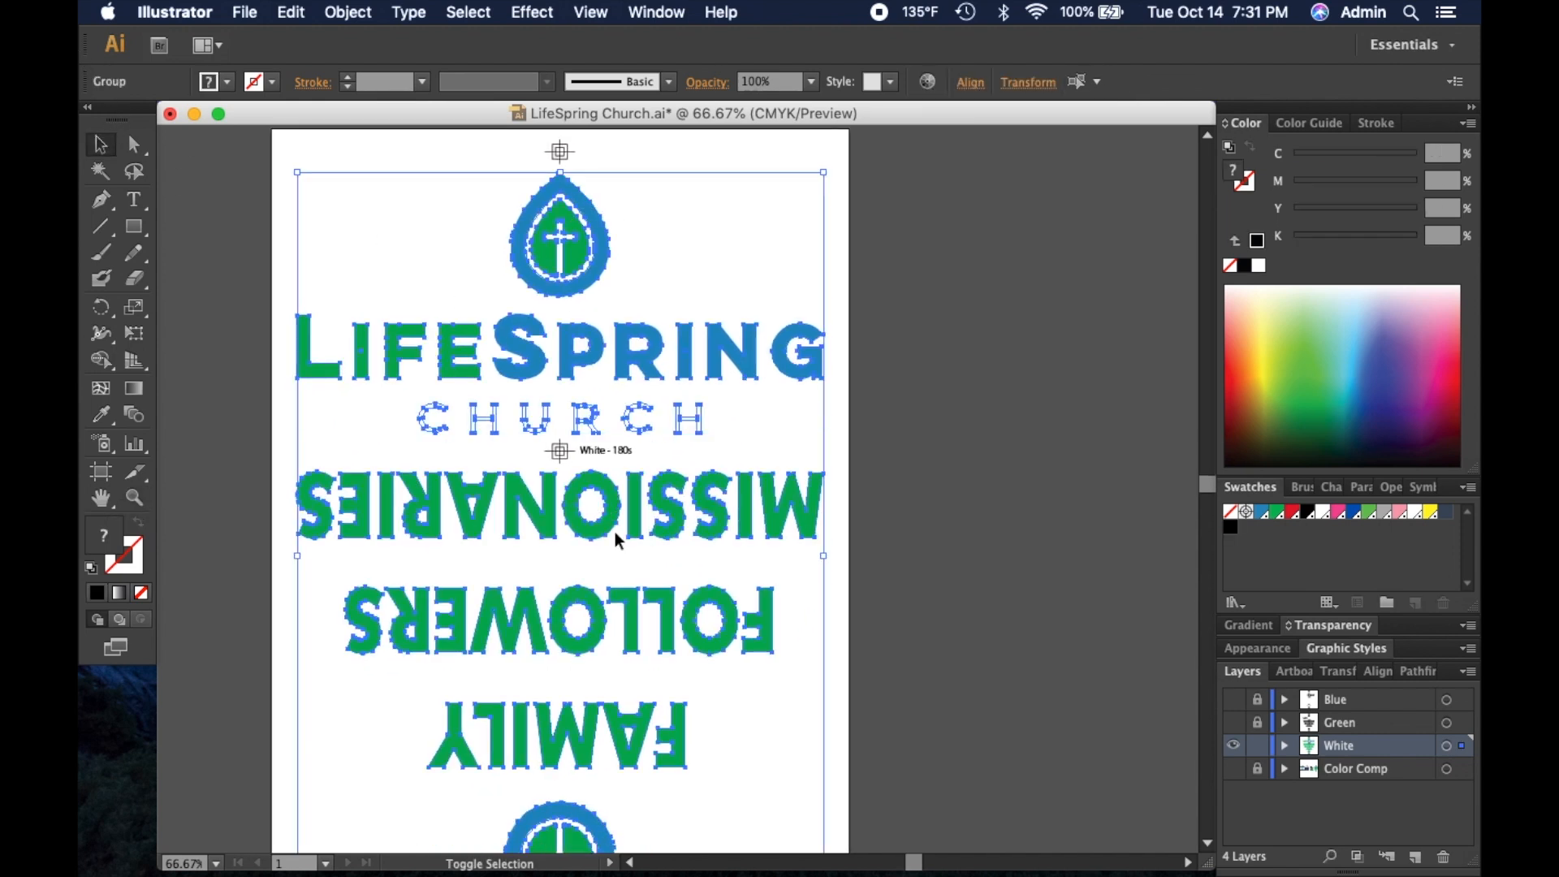
scroll(898, 471, down, 2)
click(347, 11)
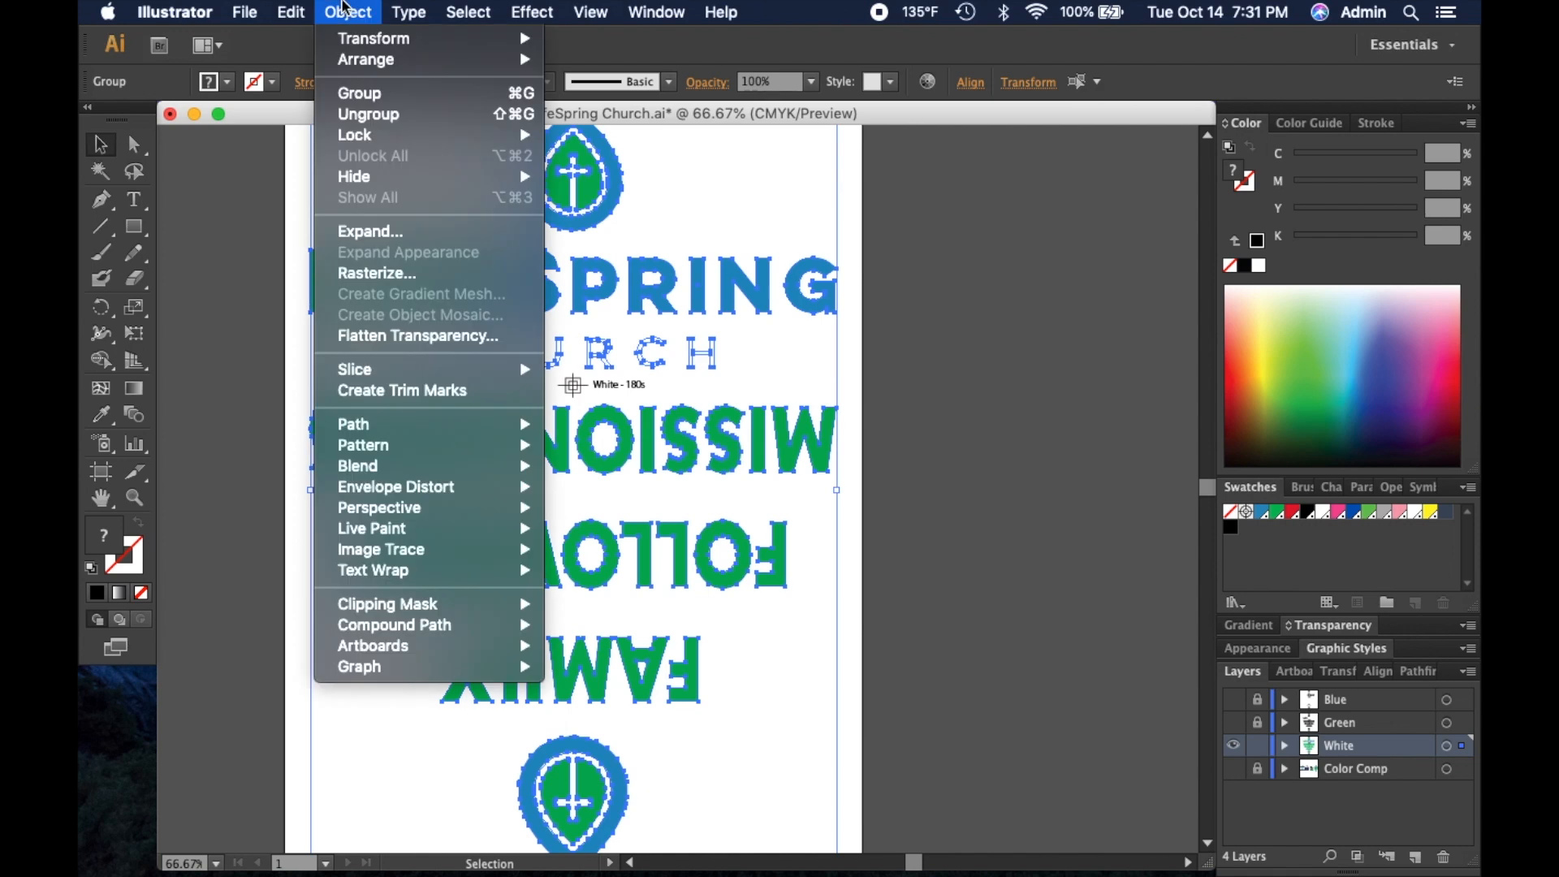
click(365, 128)
click(831, 382)
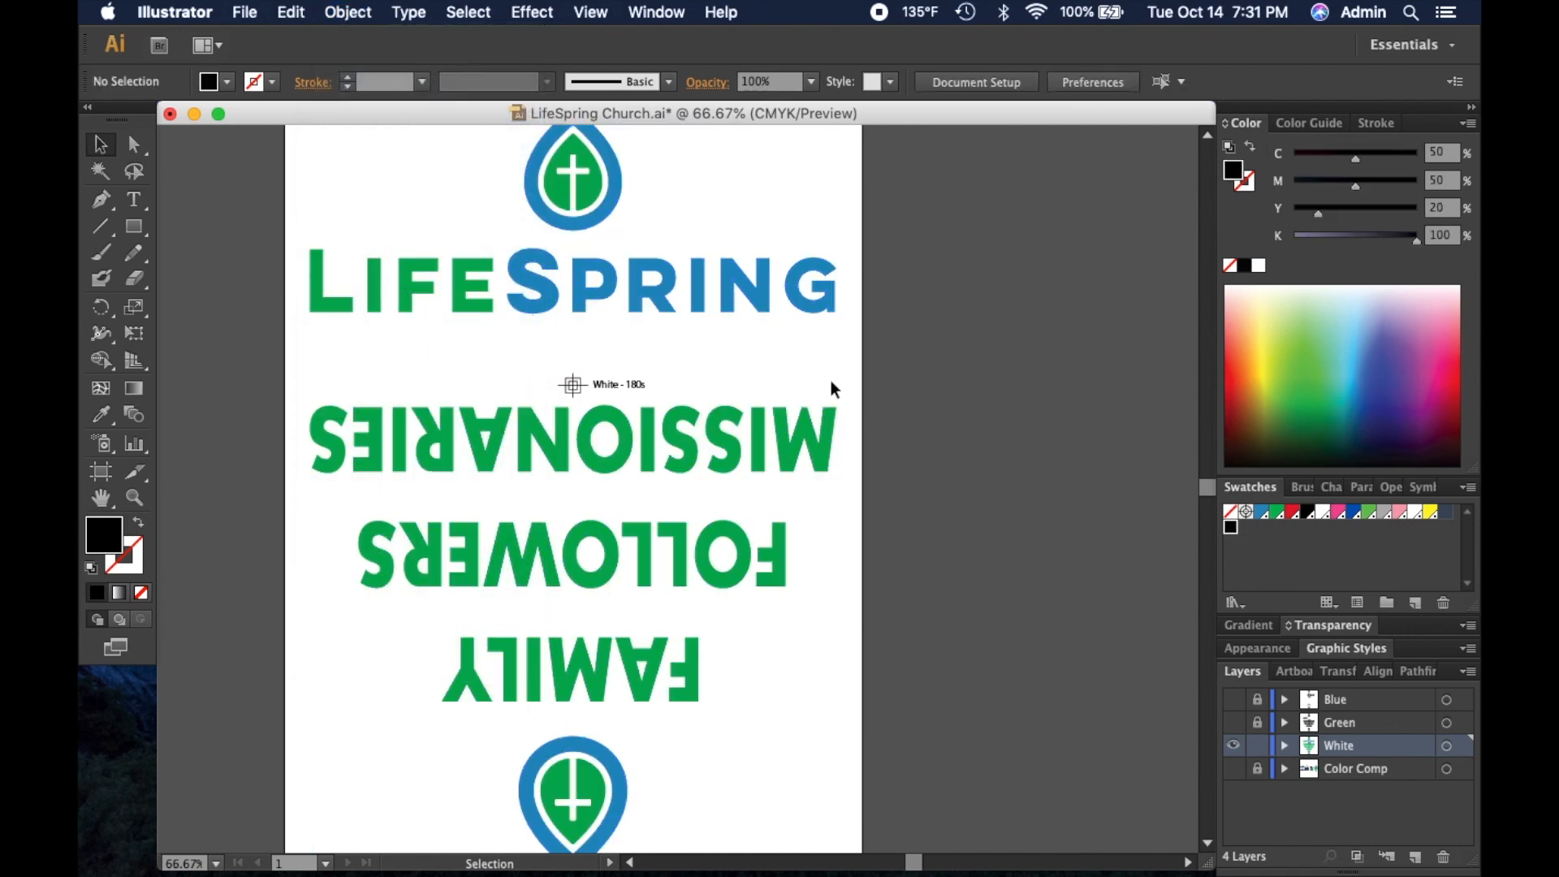
click(638, 353)
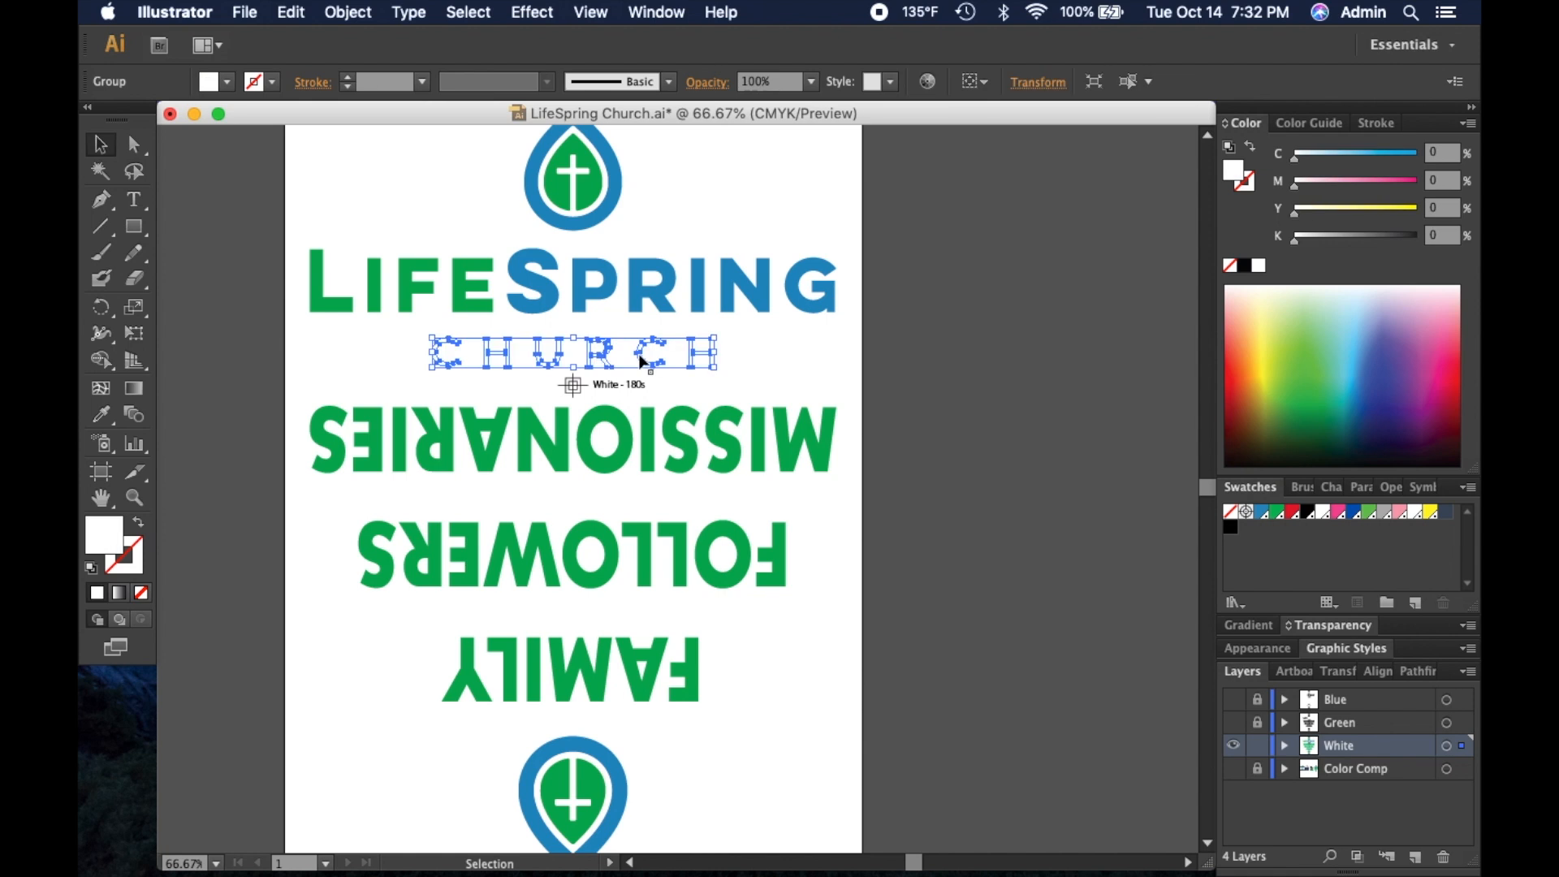
click(971, 398)
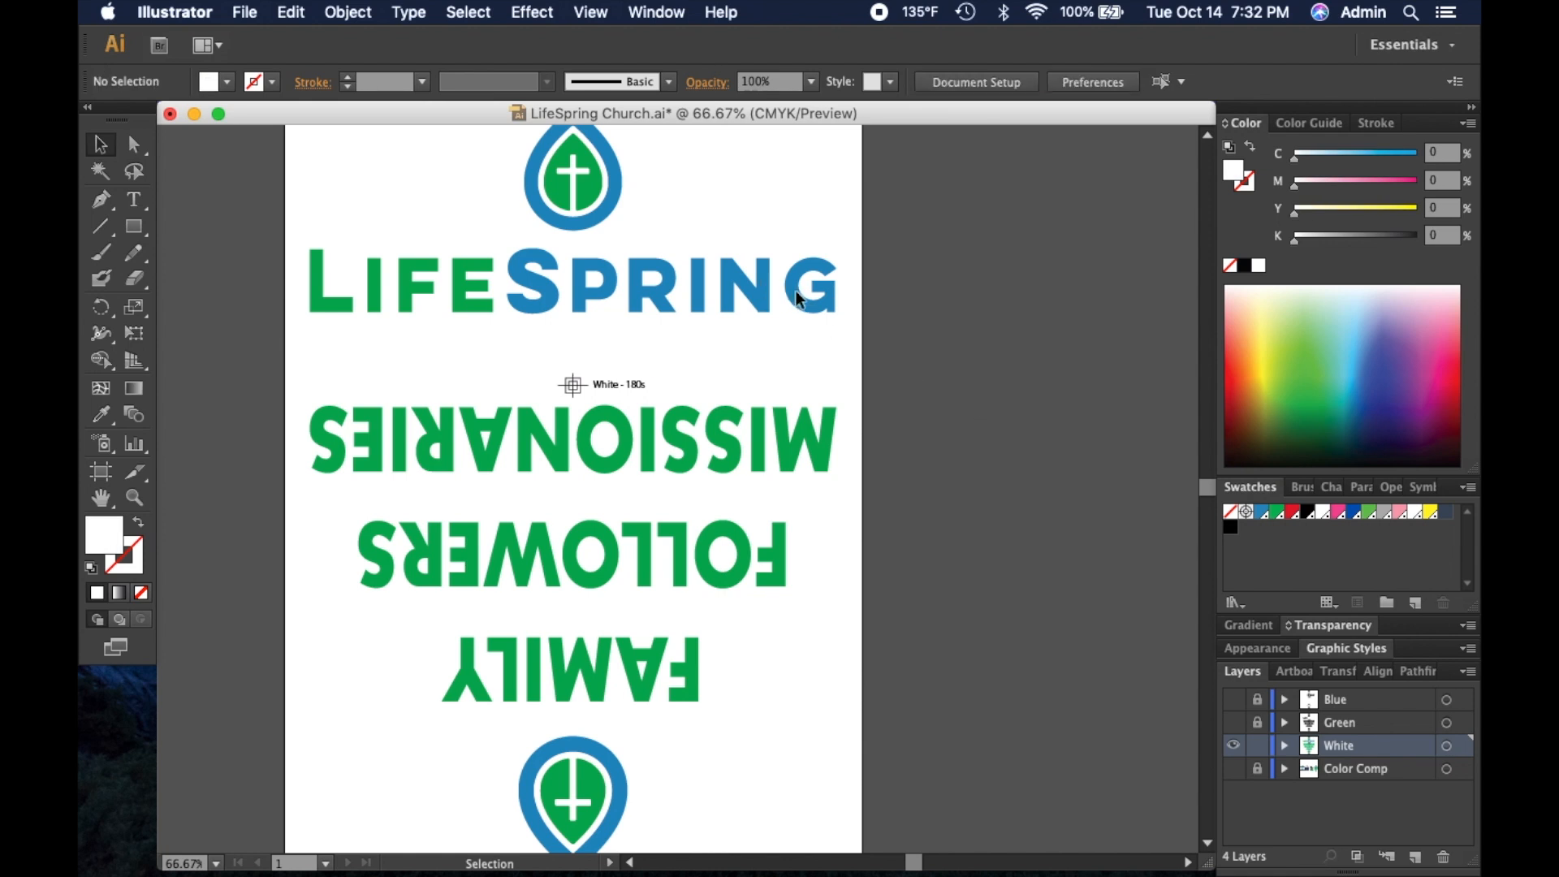
Step: Ungroup the LifeSpring lettering on the White layer and deselect it
click(800, 301)
click(349, 11)
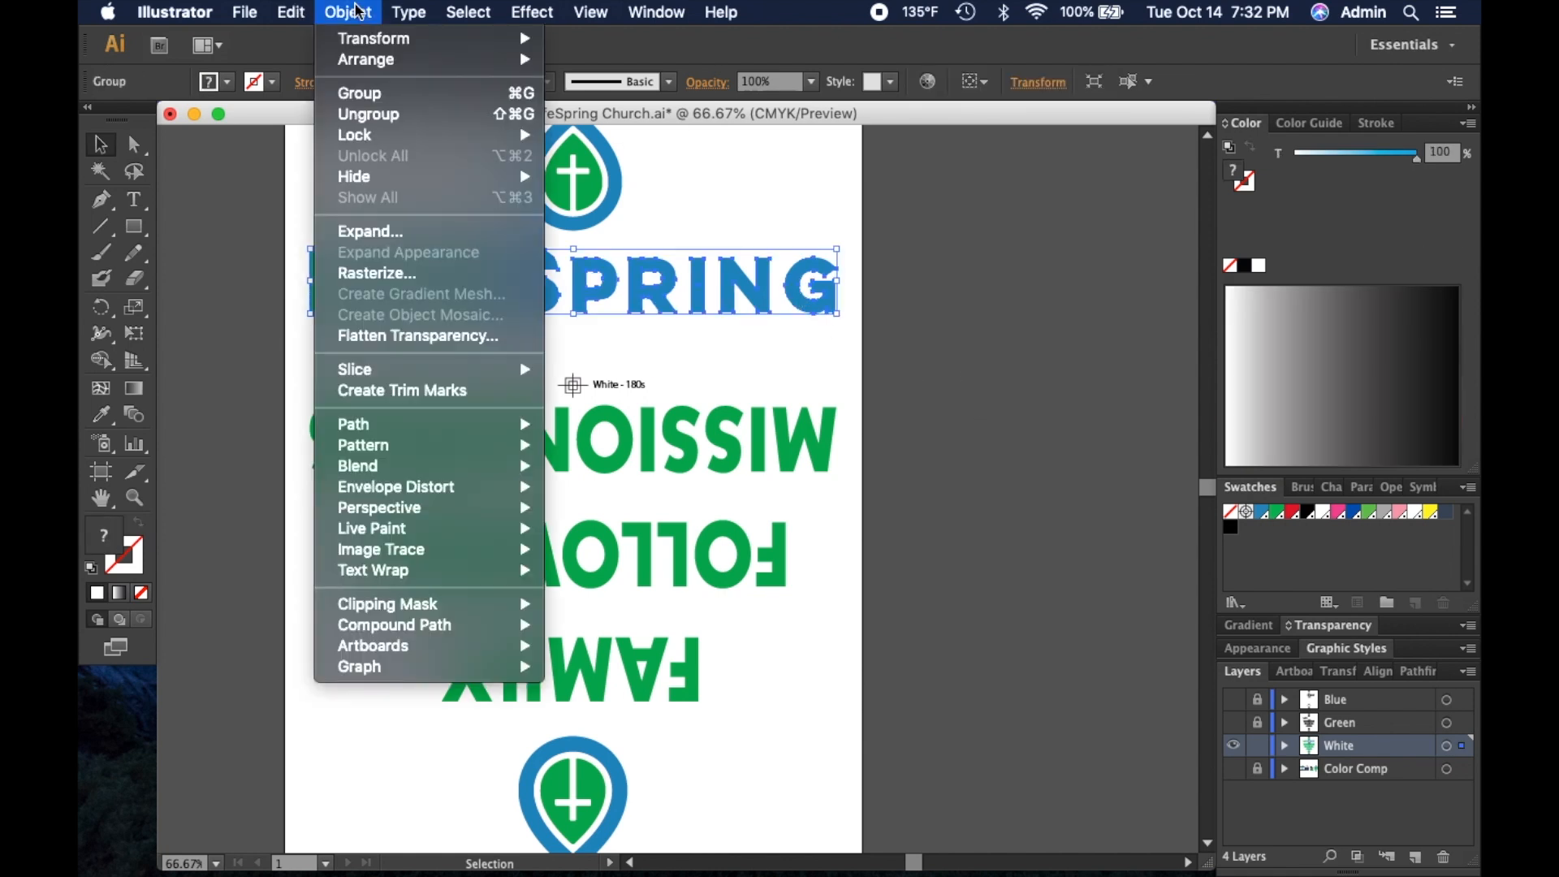
click(389, 114)
click(928, 324)
Step: Ungroup both drop emblems together with the upside-down MISSIONARIES, FOLLOWERS and FAMILY text, and deselect them
key(space)
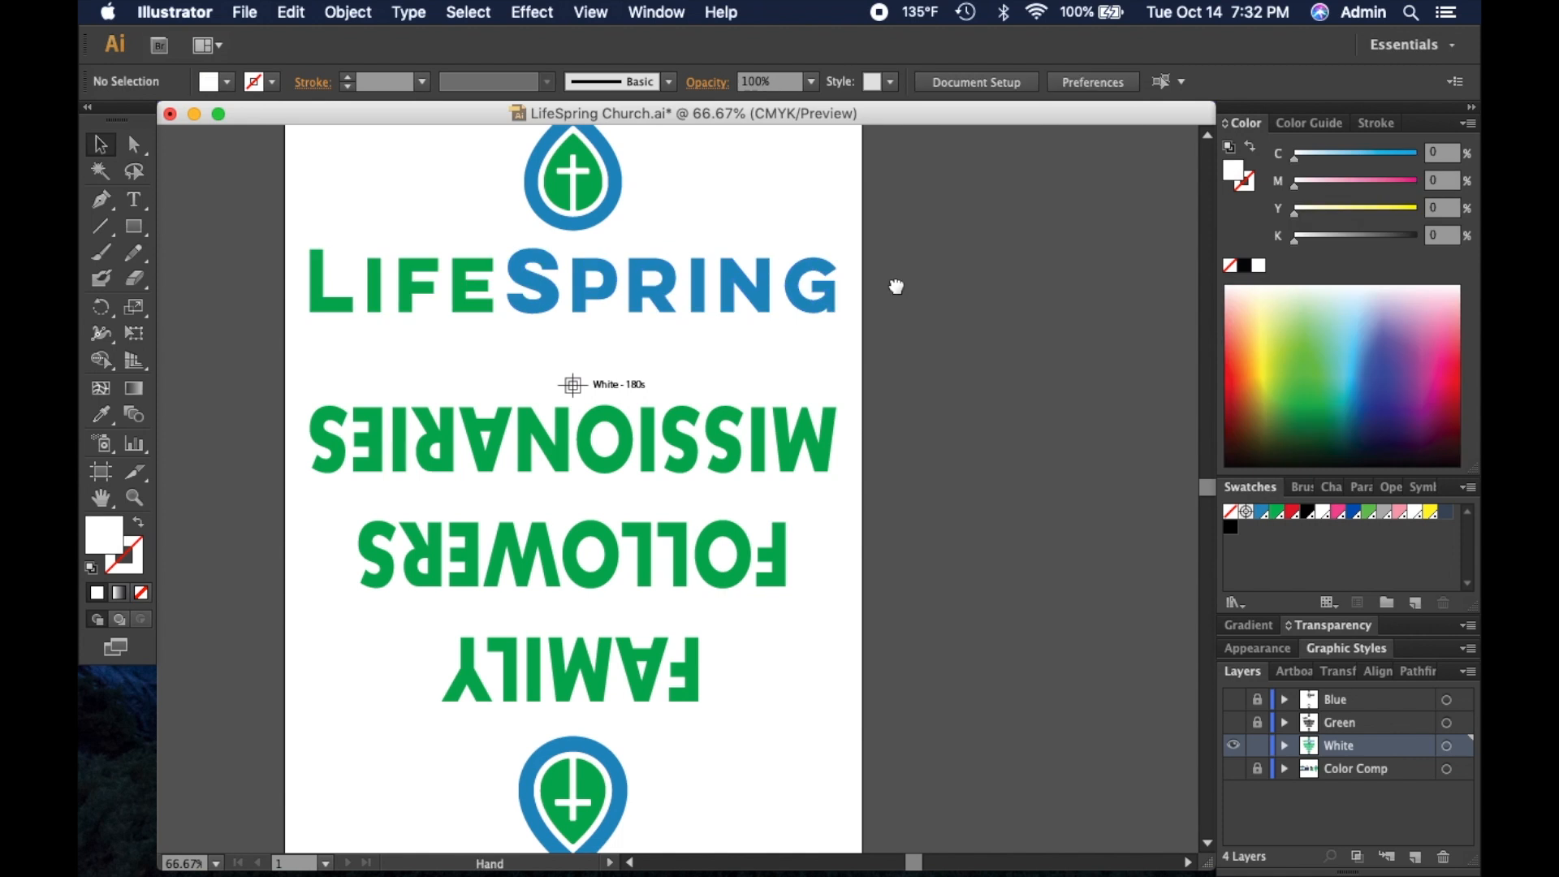
drag(896, 286, 902, 402)
click(585, 286)
scroll(734, 515, down, 5)
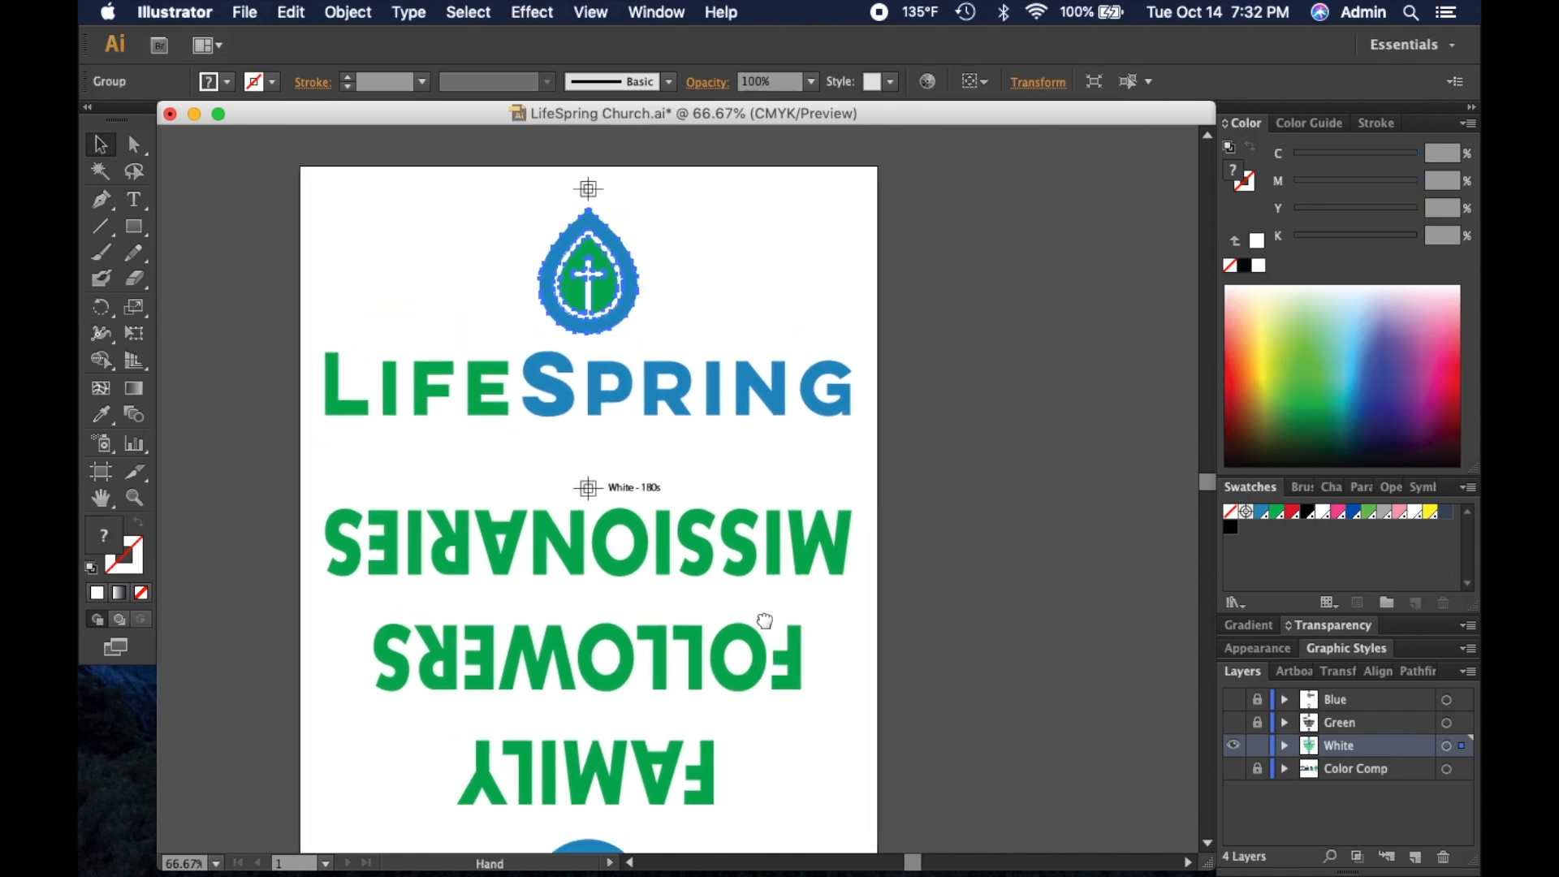
click(734, 515)
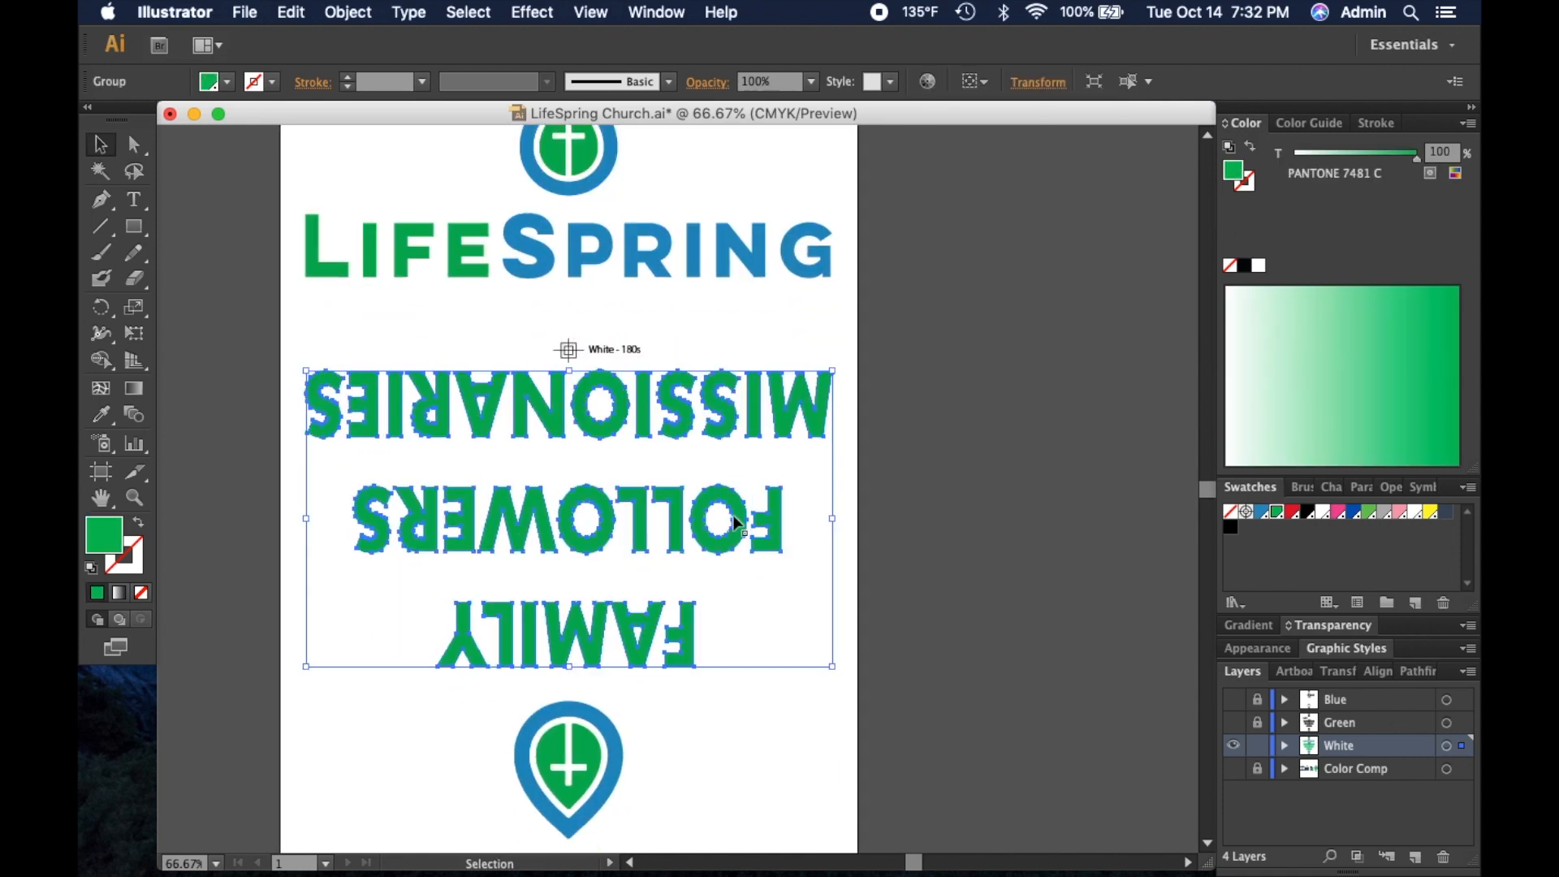
shift+click(602, 734)
shift+click(583, 188)
click(349, 12)
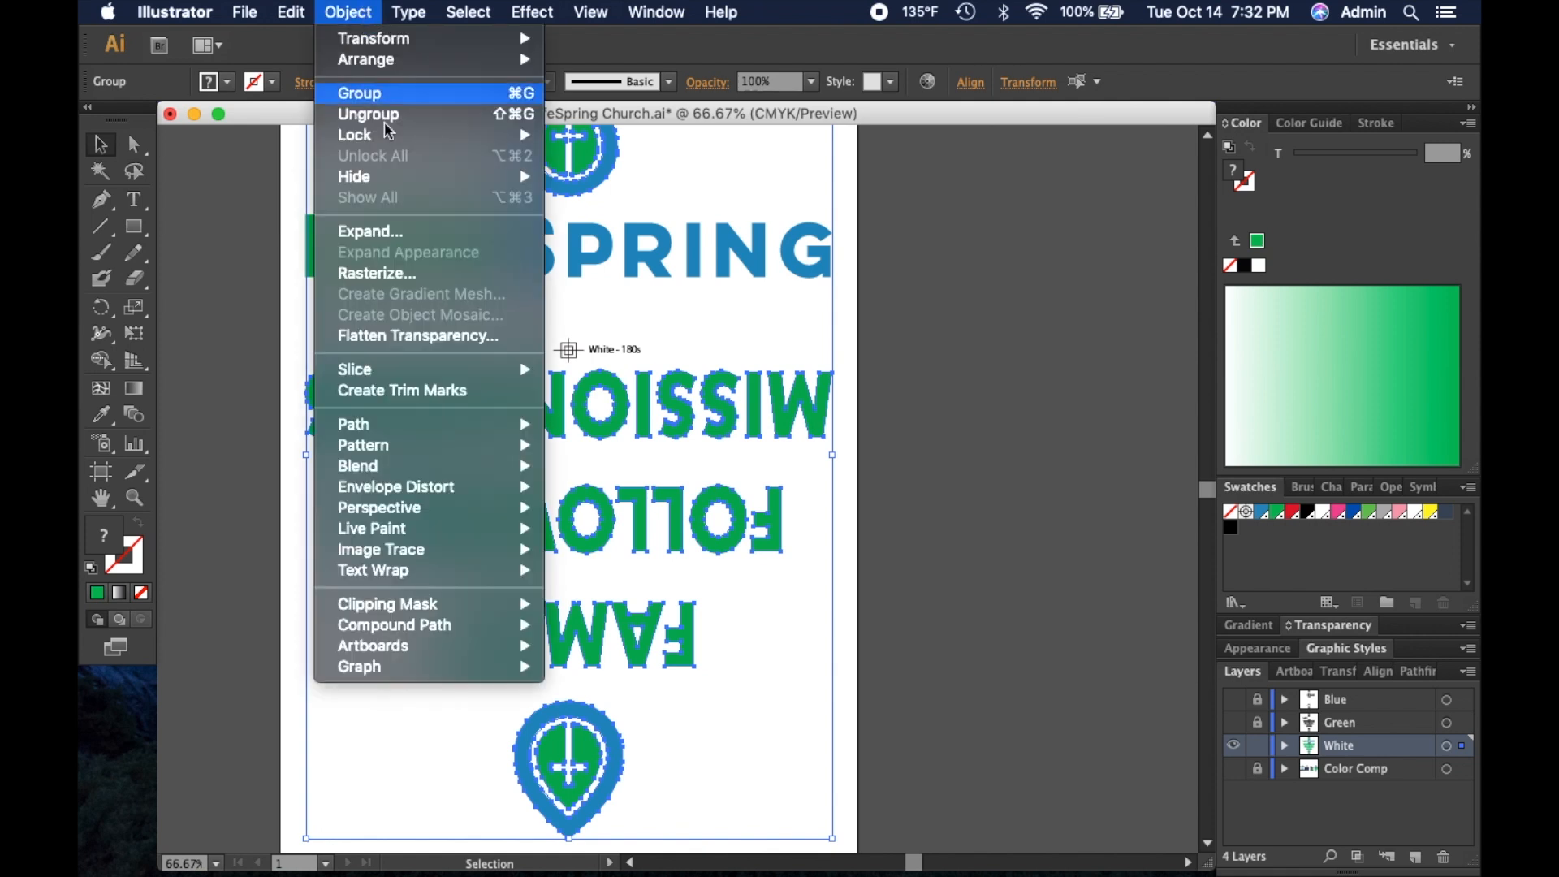
click(369, 116)
click(1028, 317)
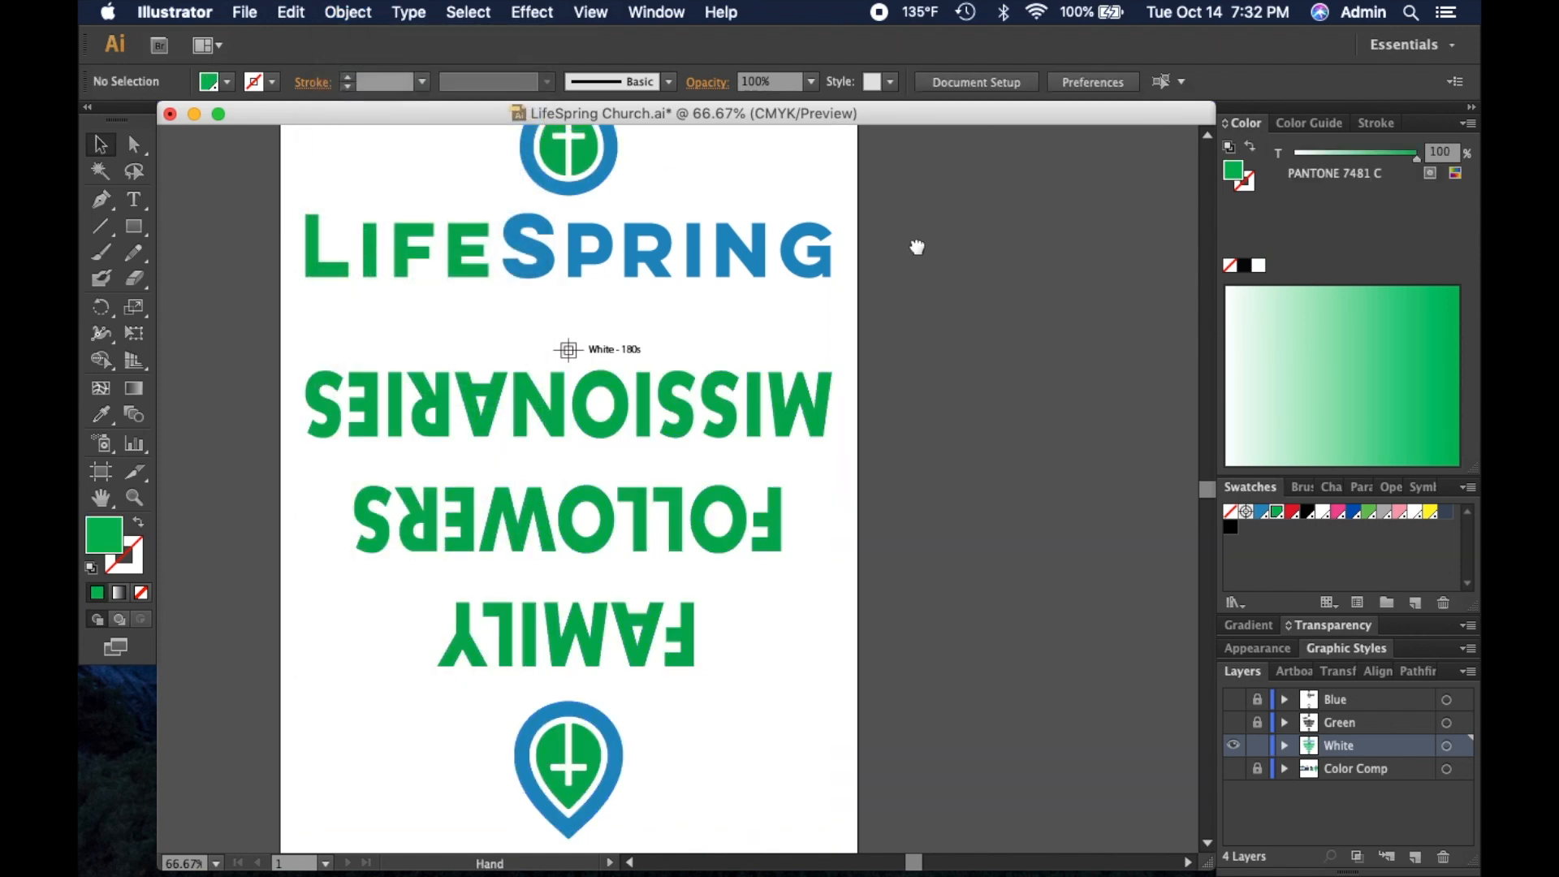
Step: Switch between Outline and Preview display to examine the white CHURCH lettering hidden against the artboard
scroll(951, 370, up, 3)
scroll(996, 424, down, 3)
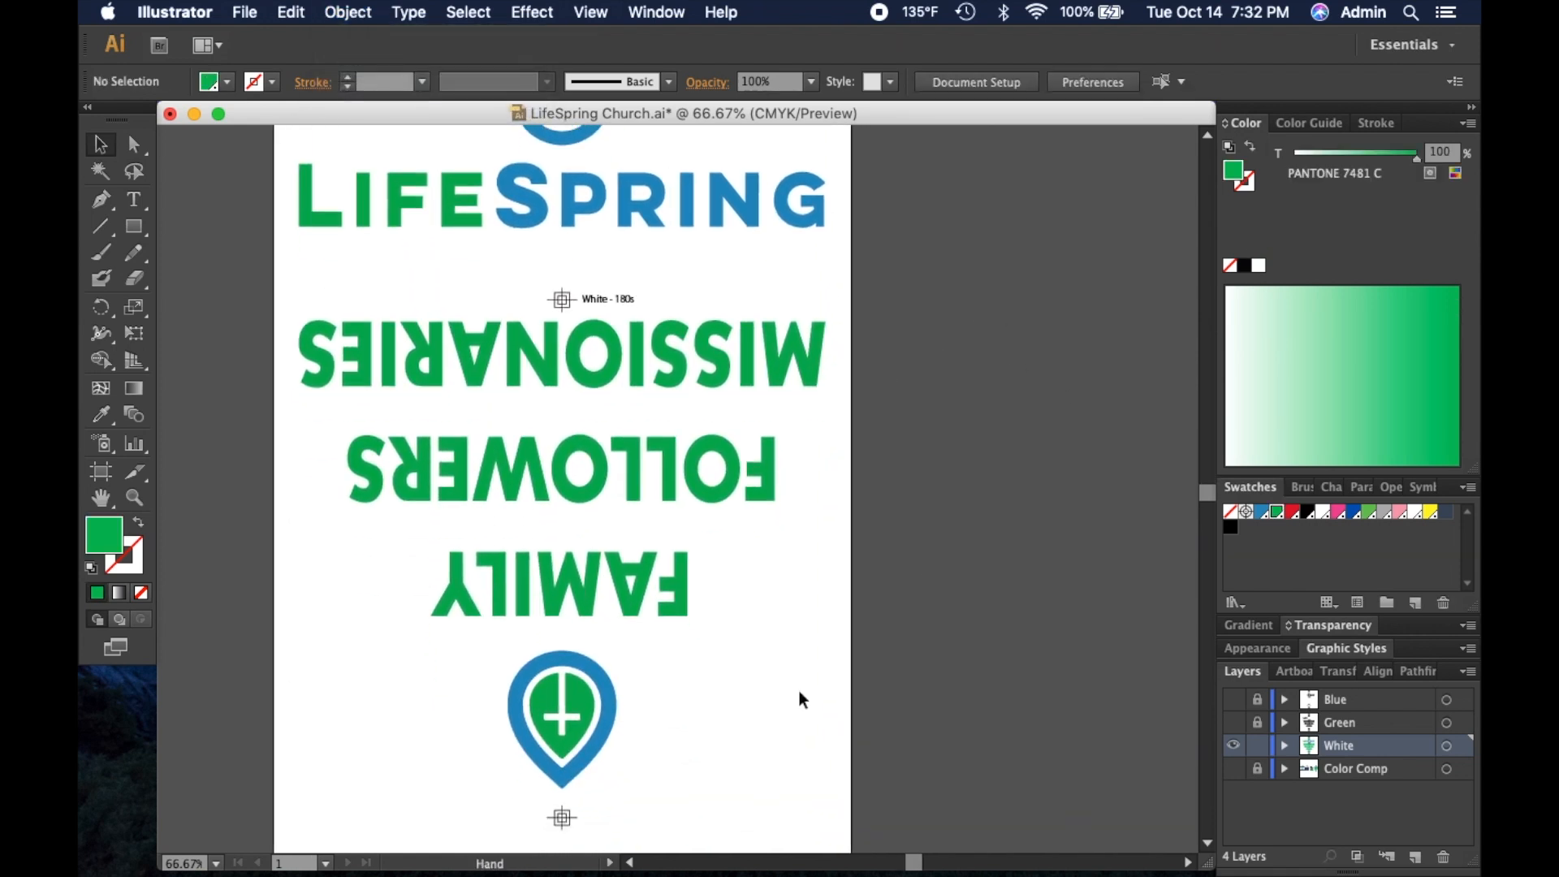
scroll(749, 610, up, 3)
scroll(749, 611, left, 1)
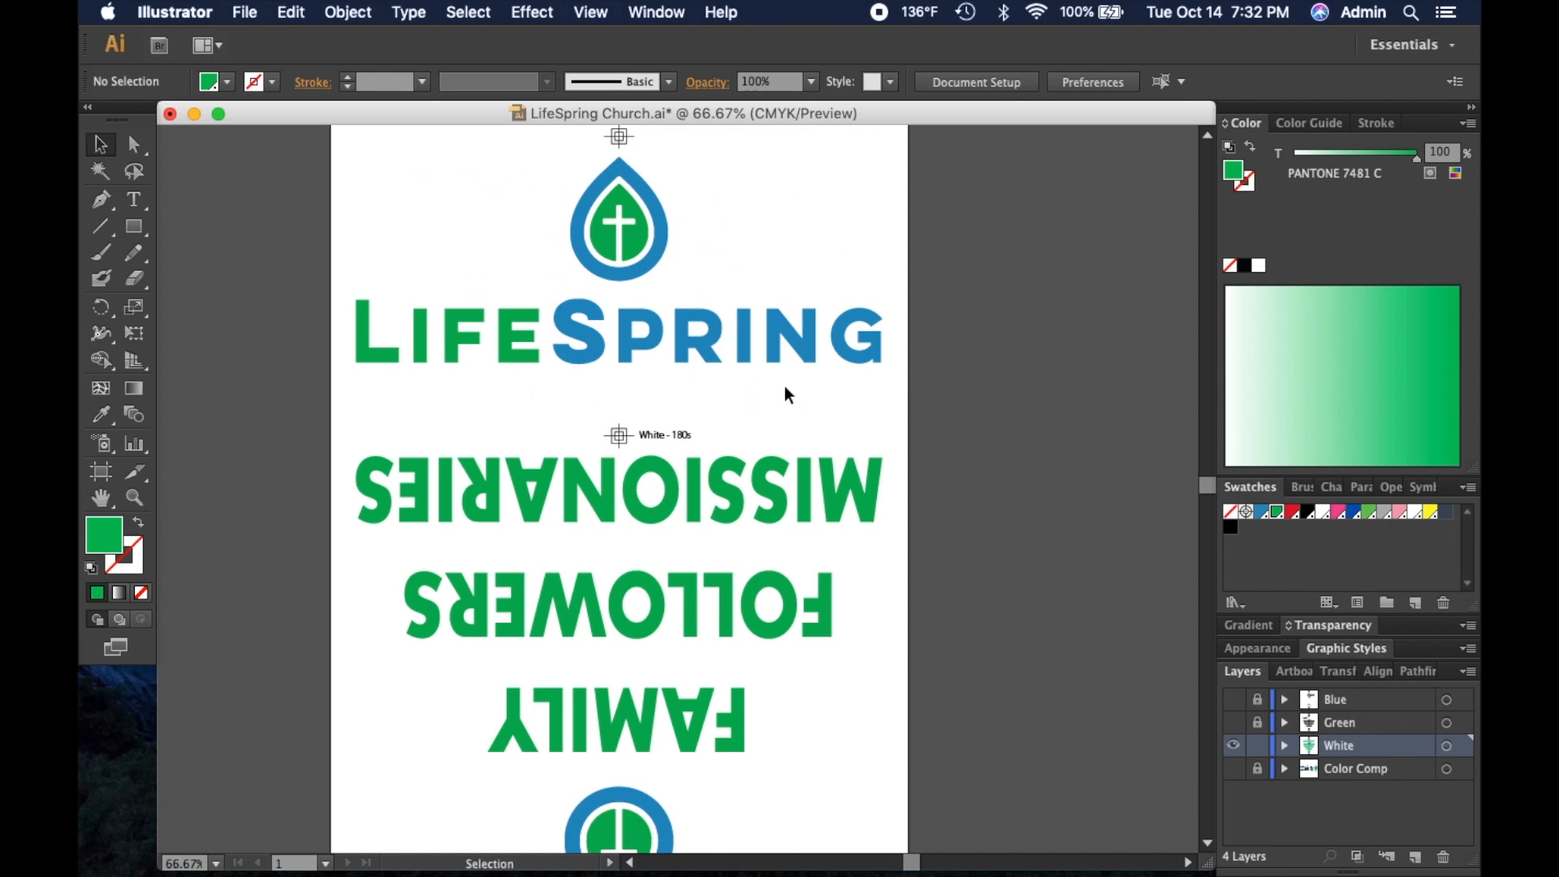
key(super+y)
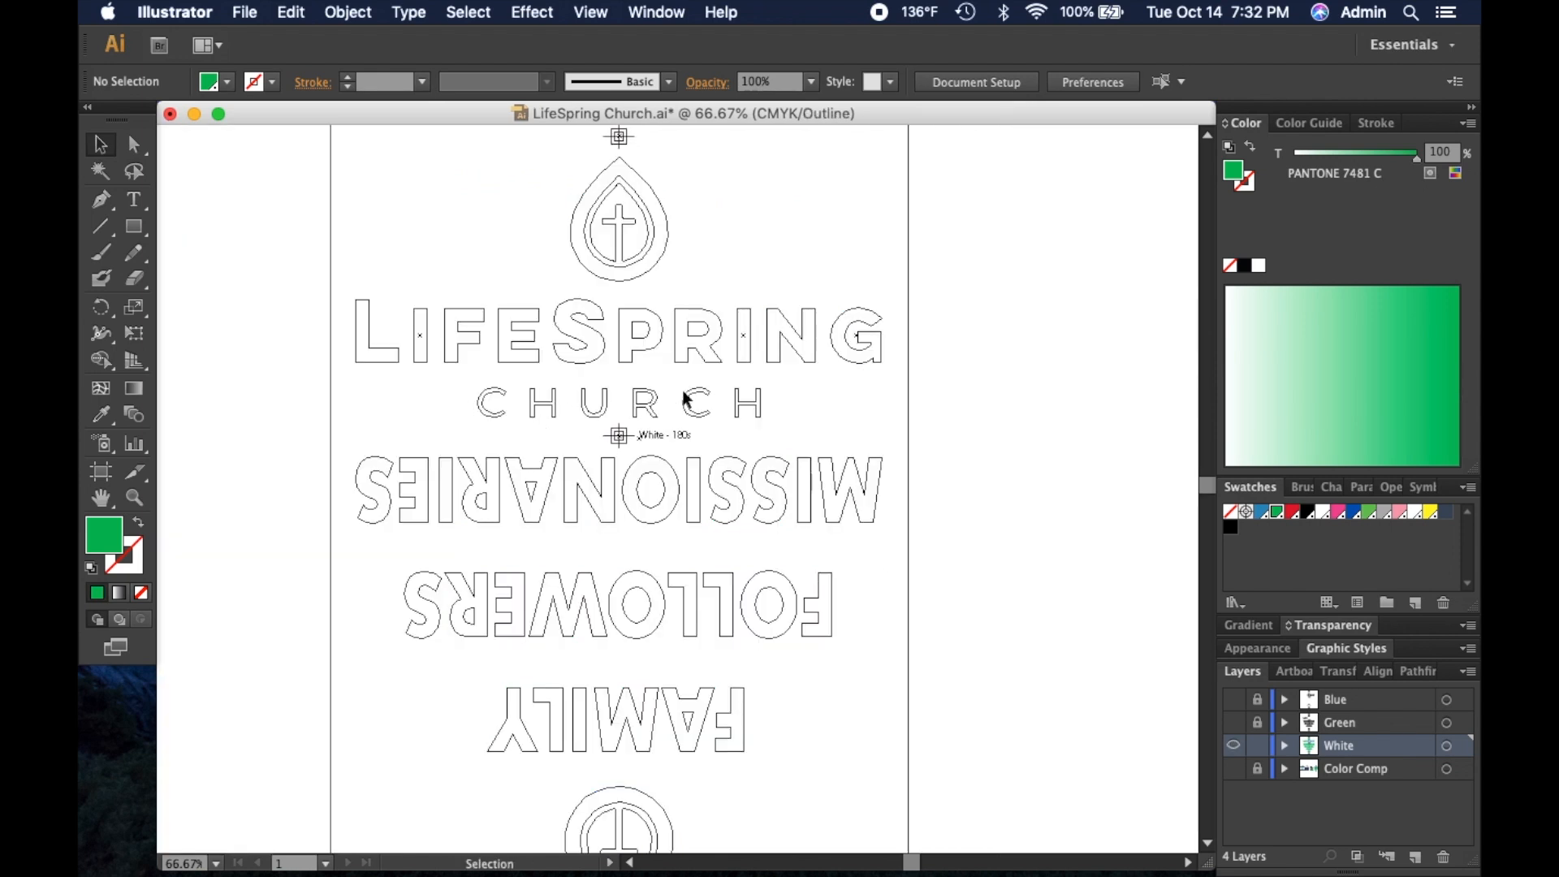
click(592, 11)
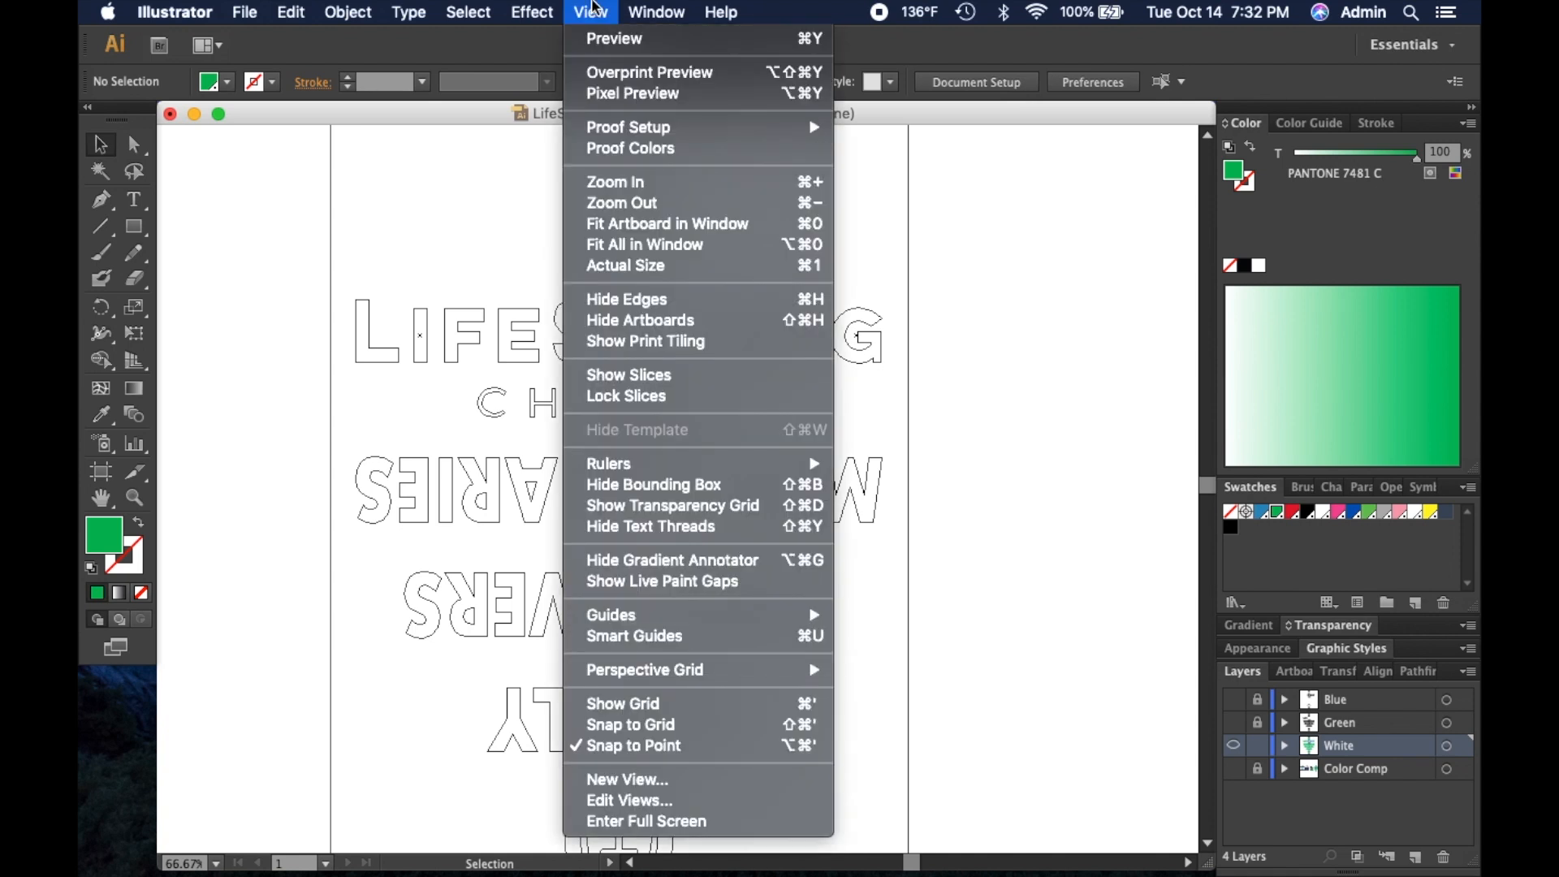
click(594, 8)
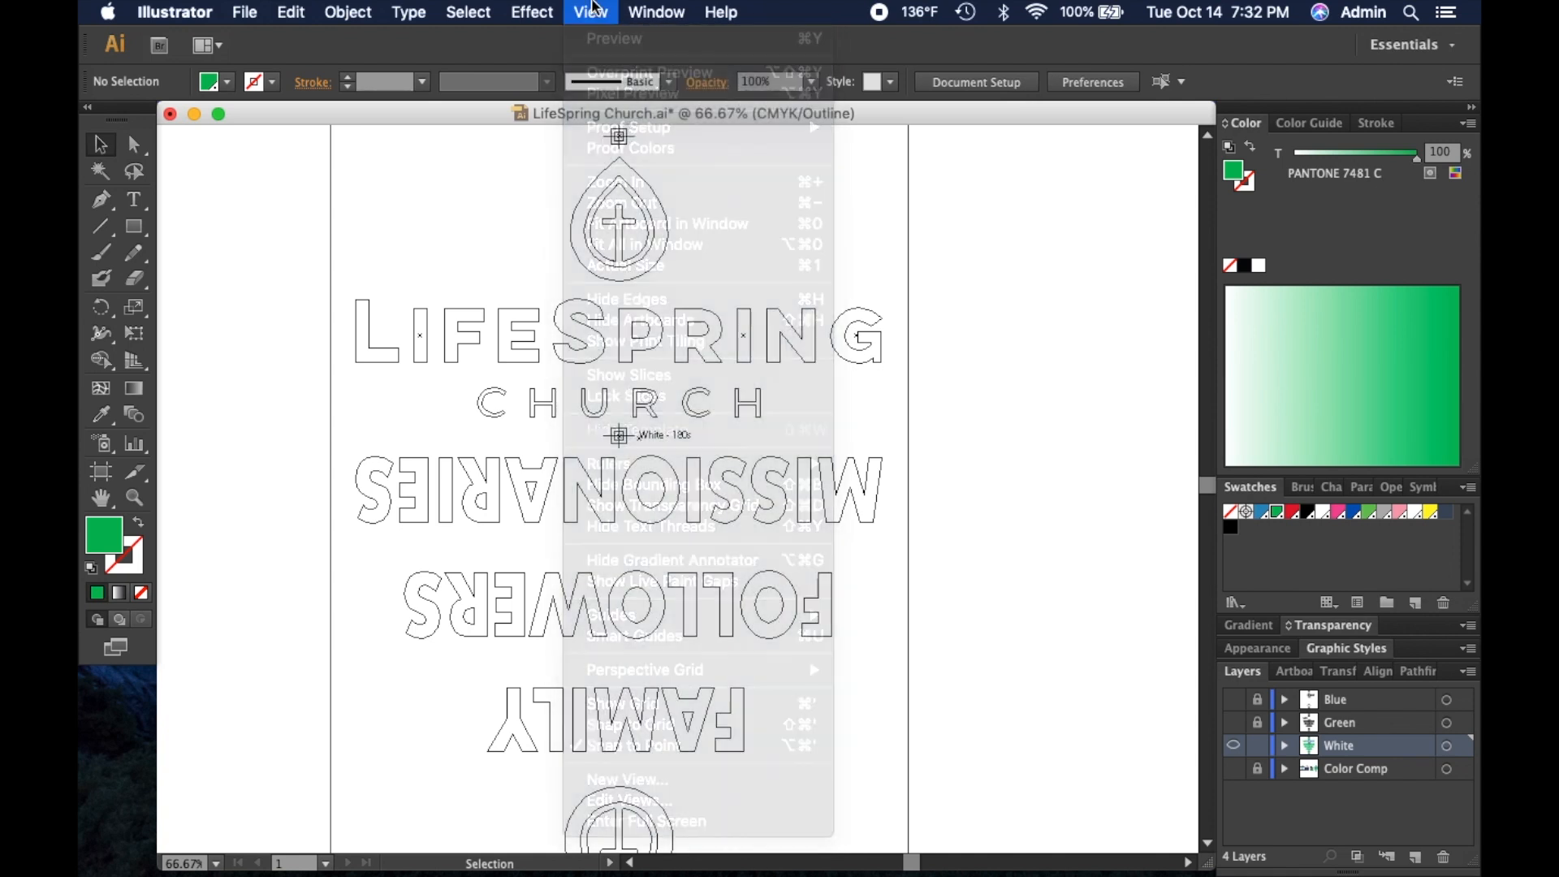
click(593, 8)
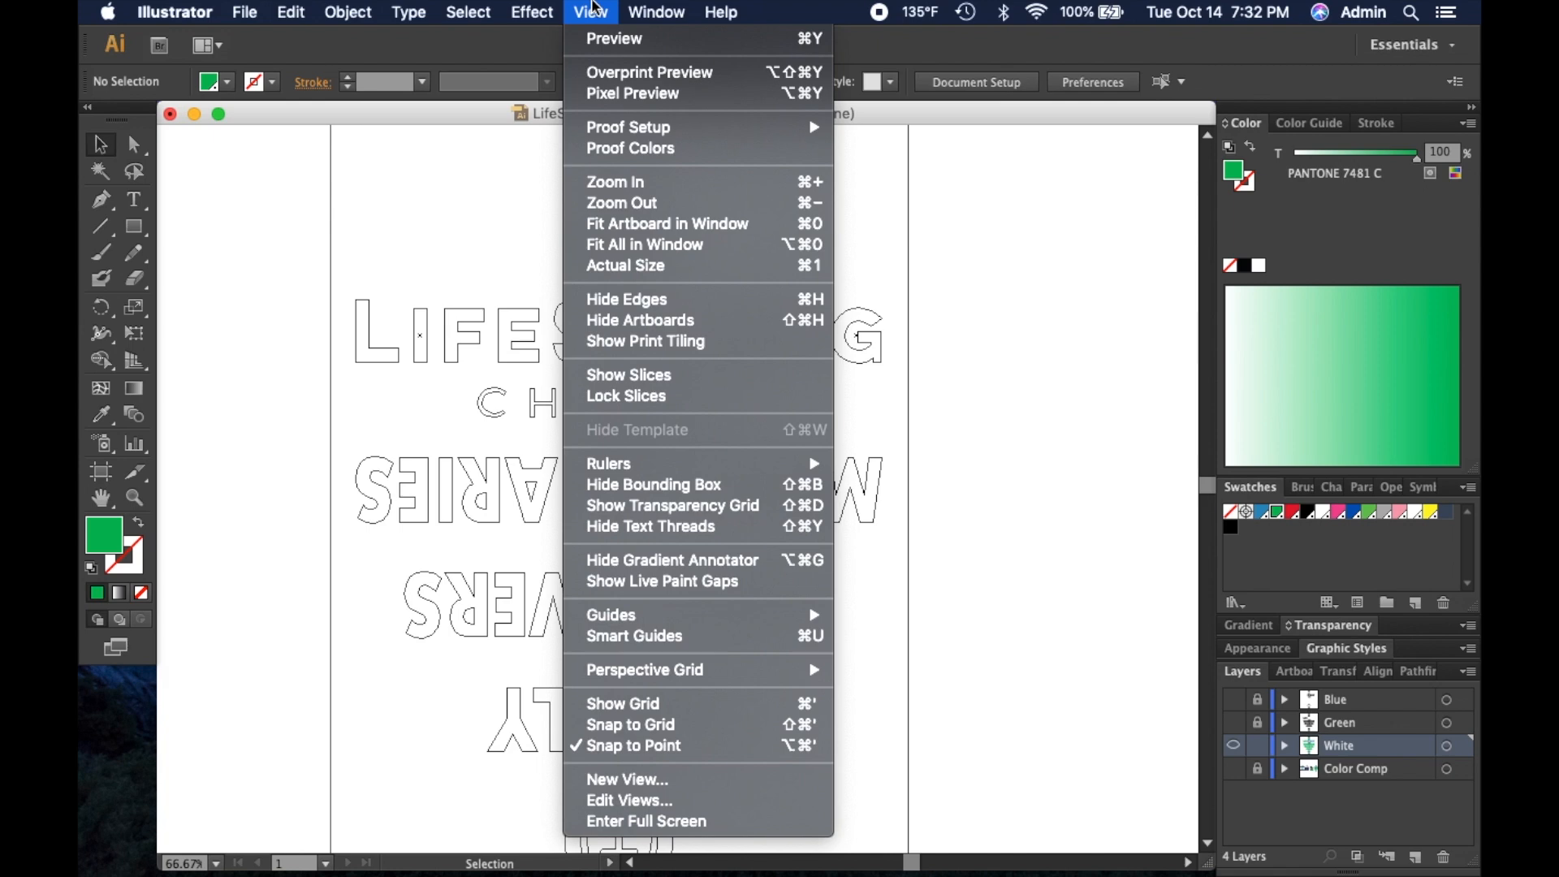
key(super+y)
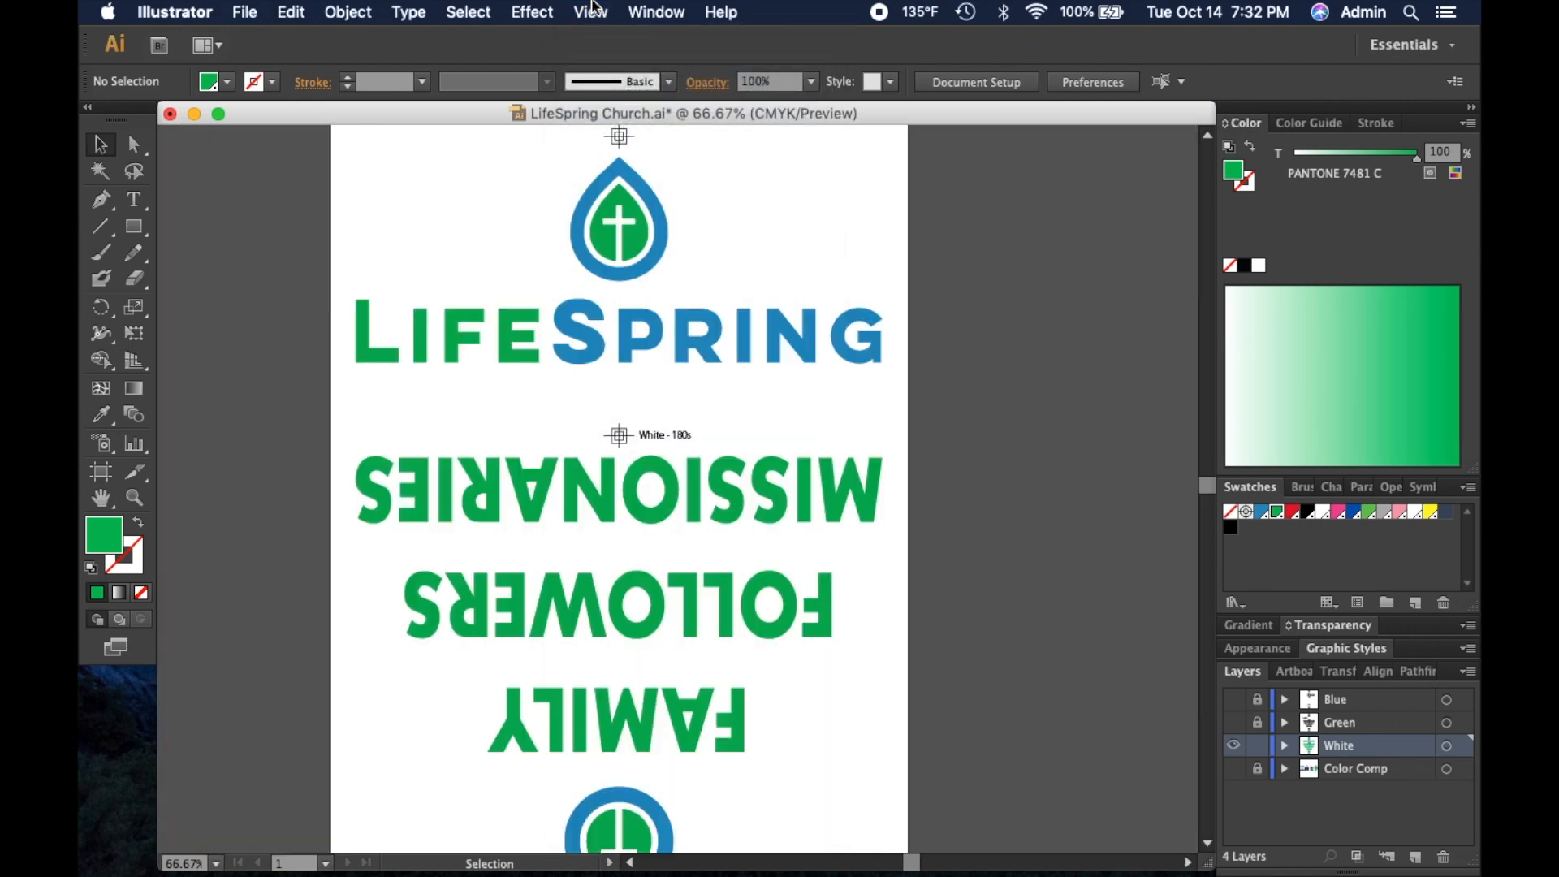
key(super+y)
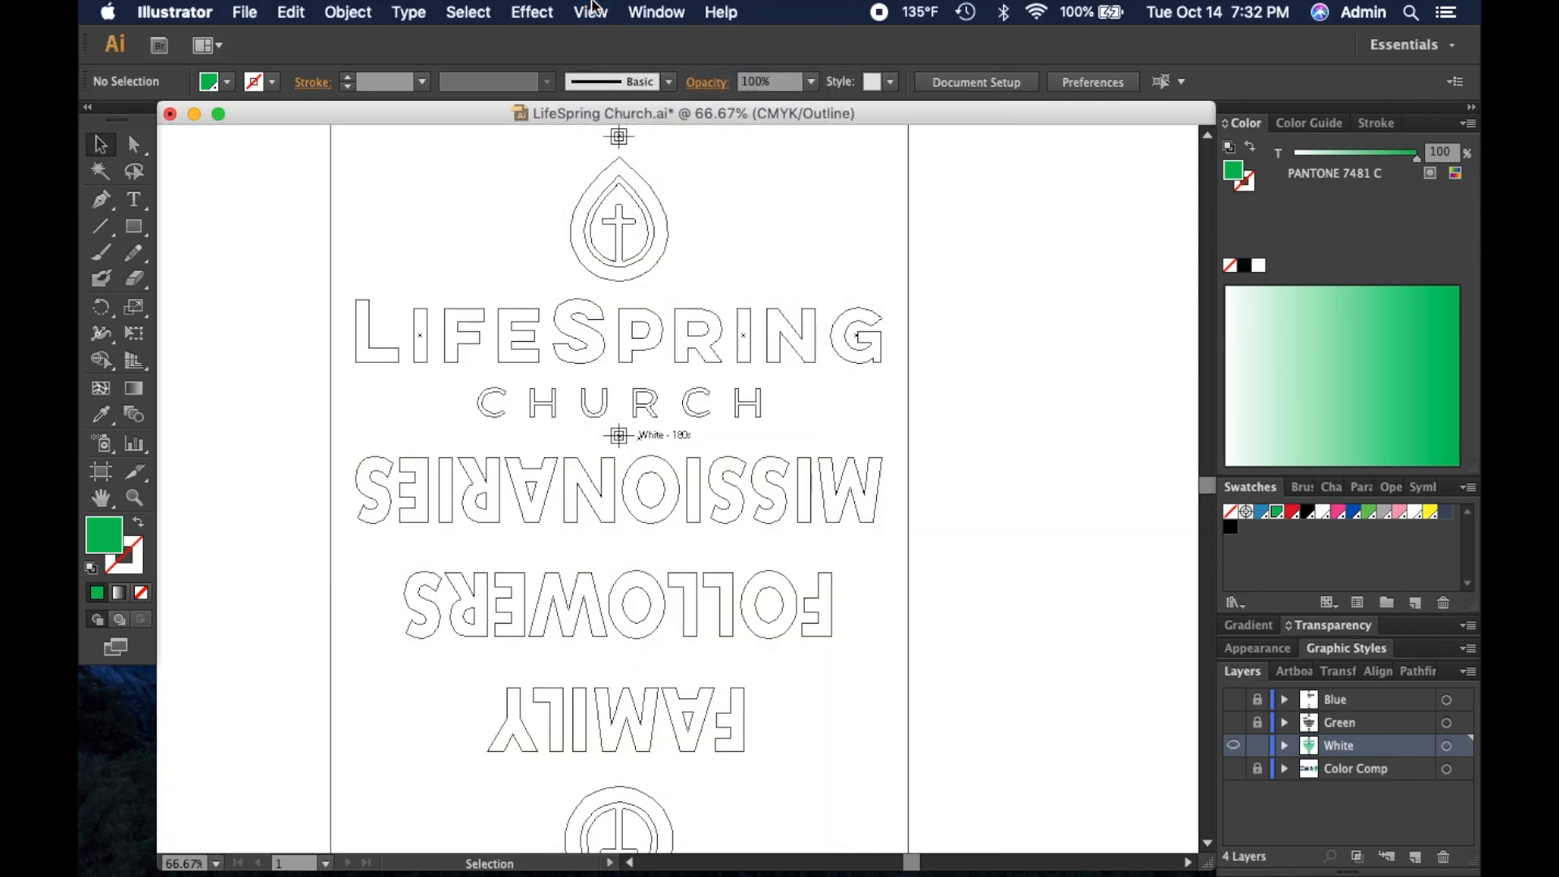
key(super+y)
key(super+y)
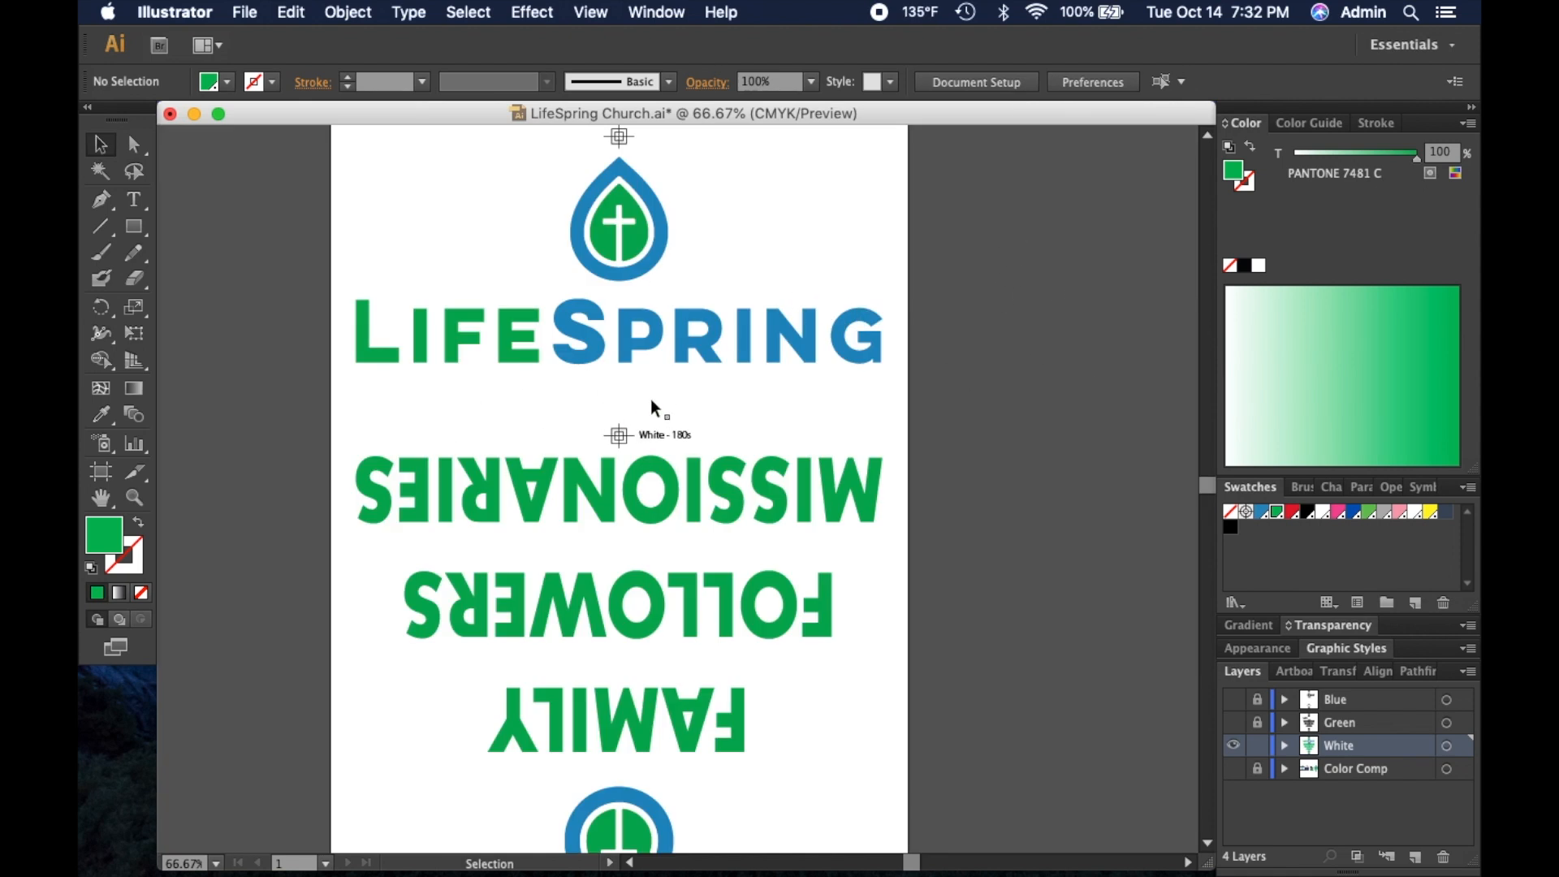
scroll(1040, 370, down, 1)
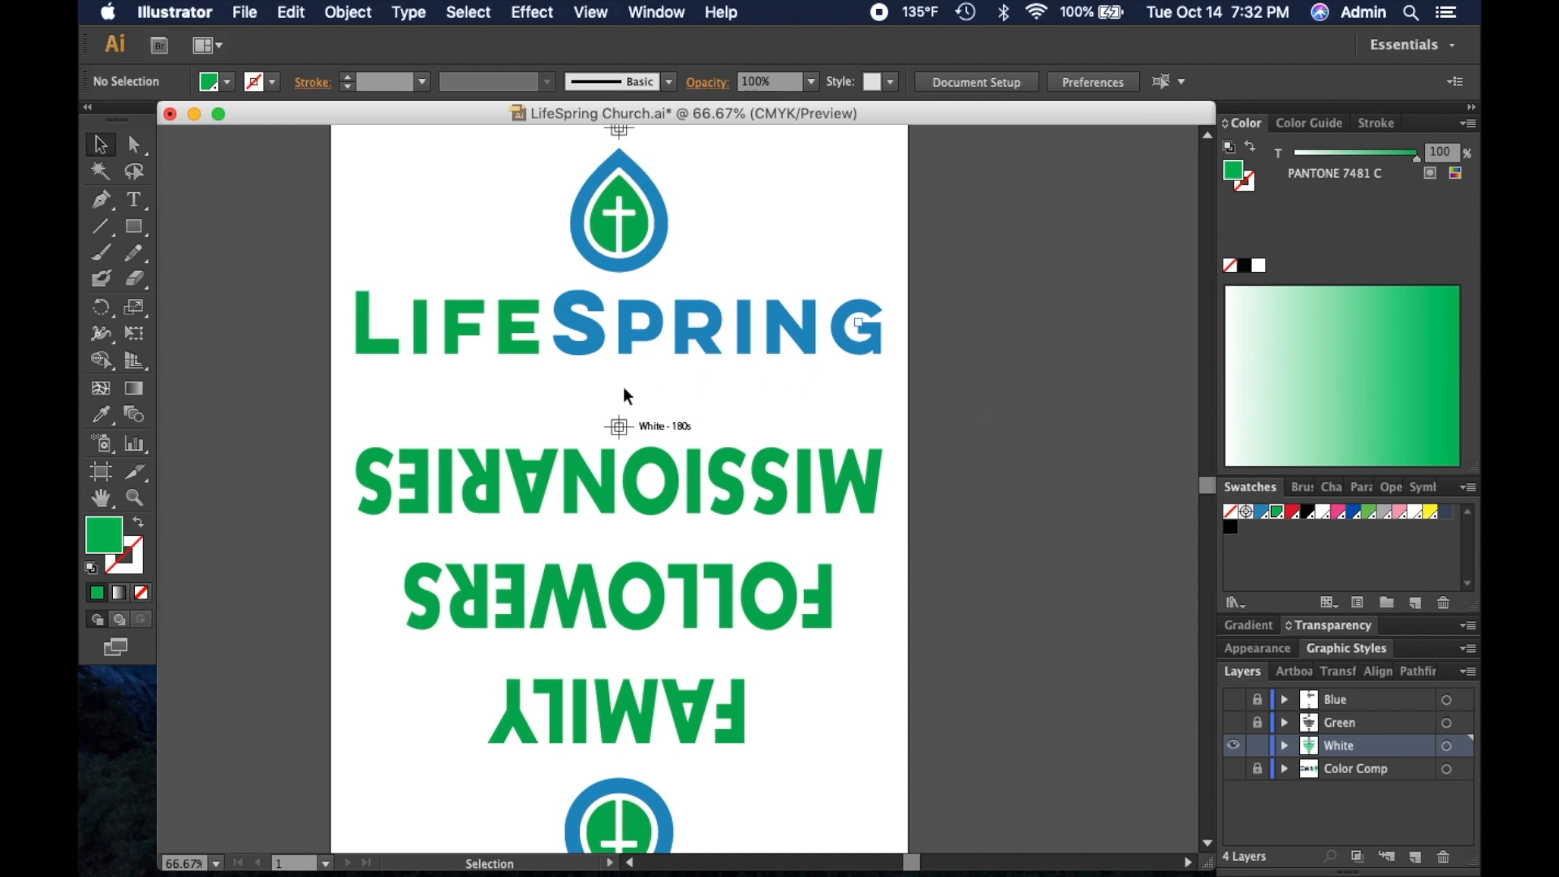
Step: Select the CHURCH lettering and every object with the same white fill, and recolor them with the Rich Black swatch
key(super+y)
click(642, 394)
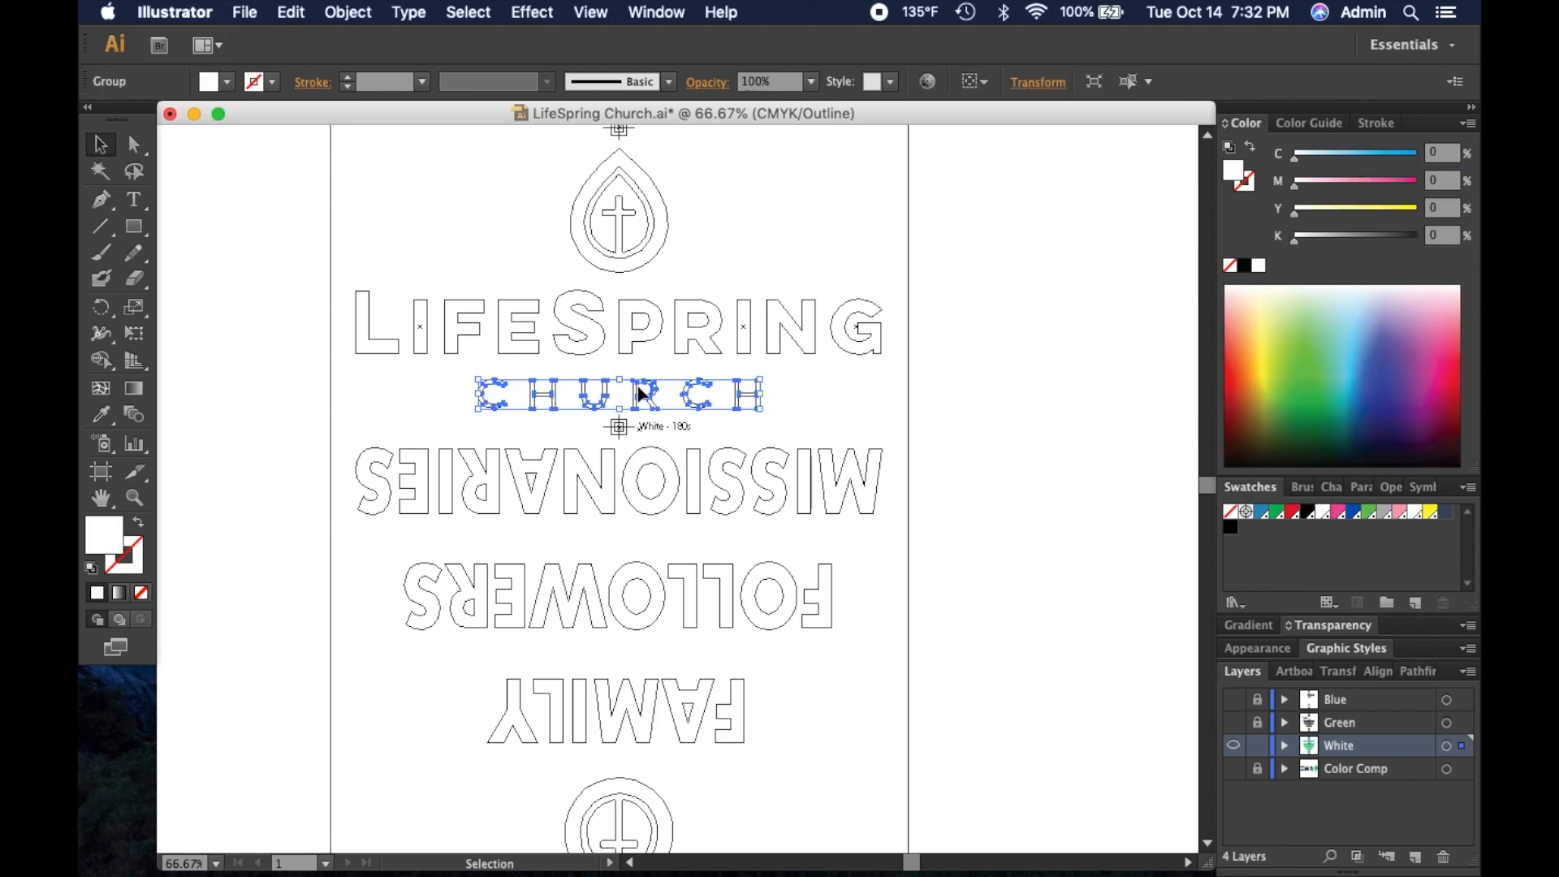
key(super+y)
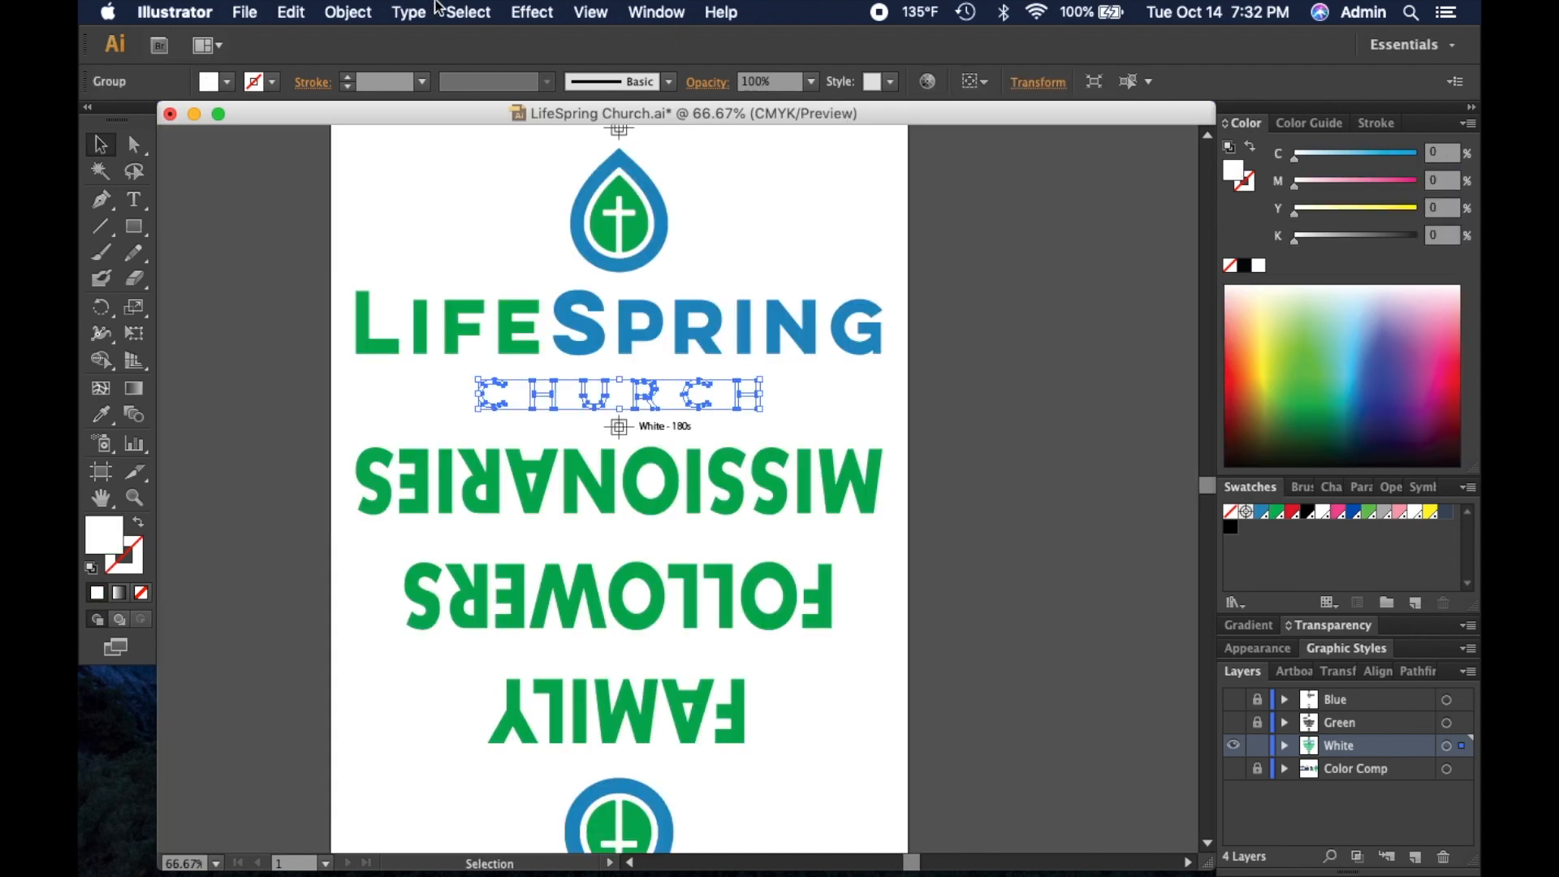
click(478, 11)
mouse_move(479, 209)
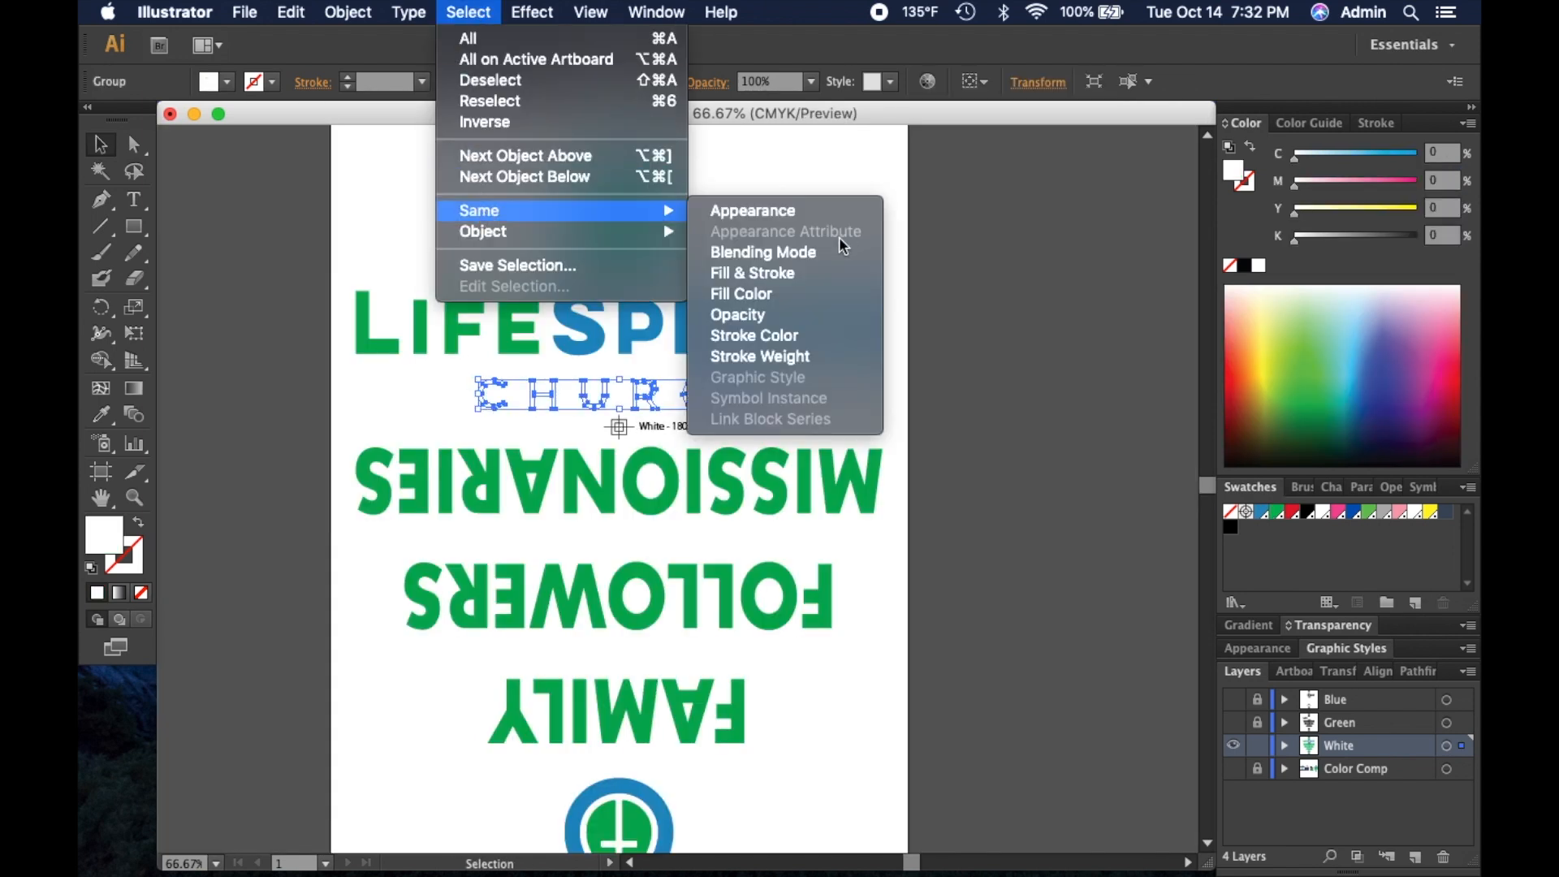
click(742, 298)
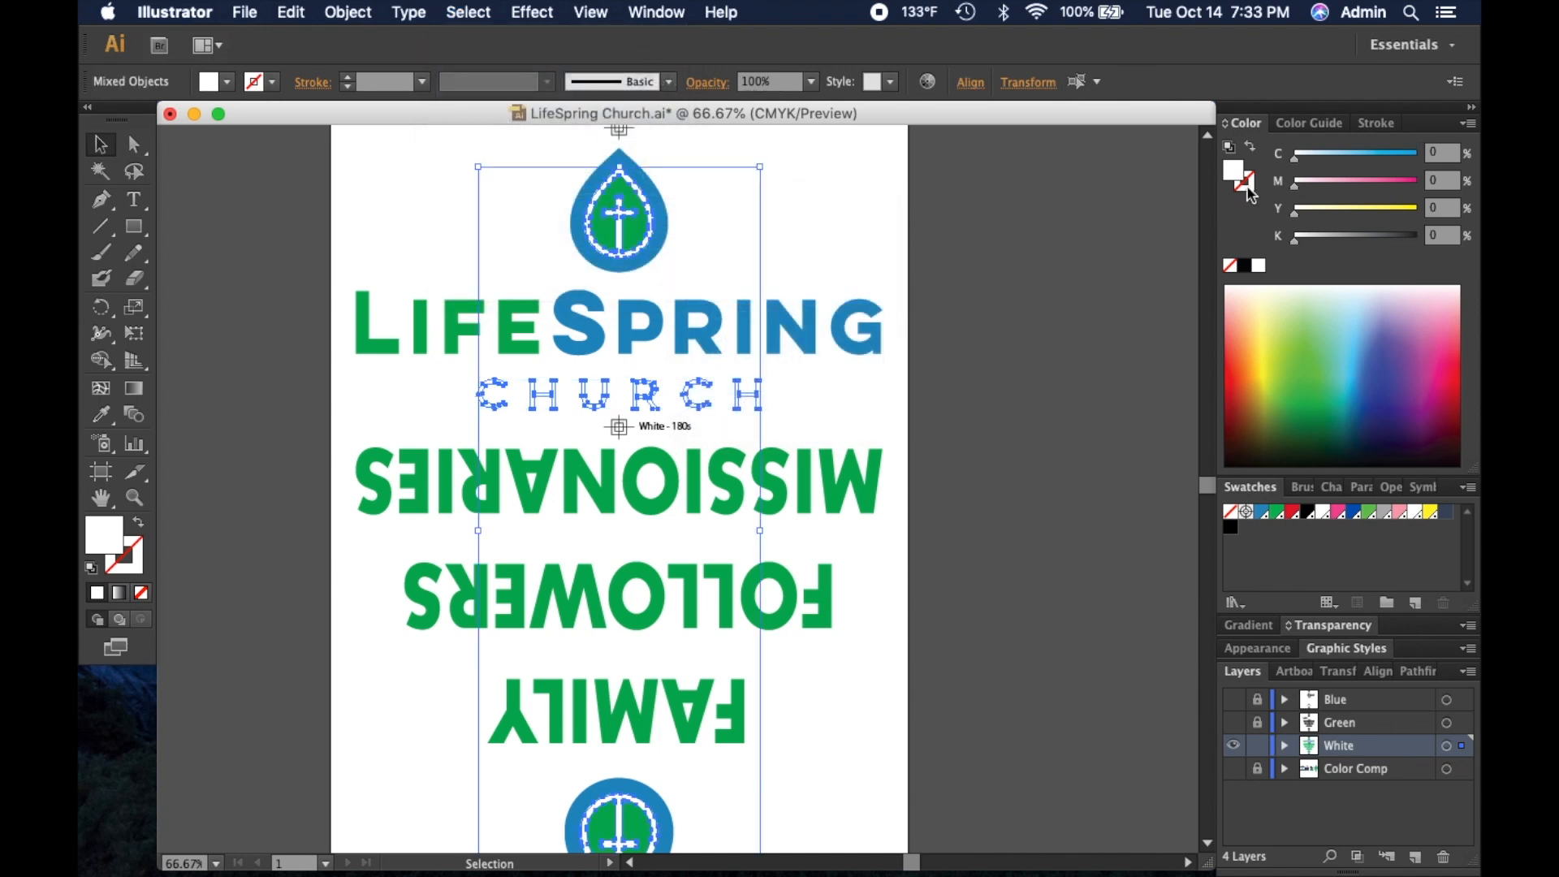
click(1232, 528)
click(981, 379)
Step: Save the document with the recolored White layer
key(space)
drag(1069, 468, 1044, 500)
drag(995, 298, 937, 344)
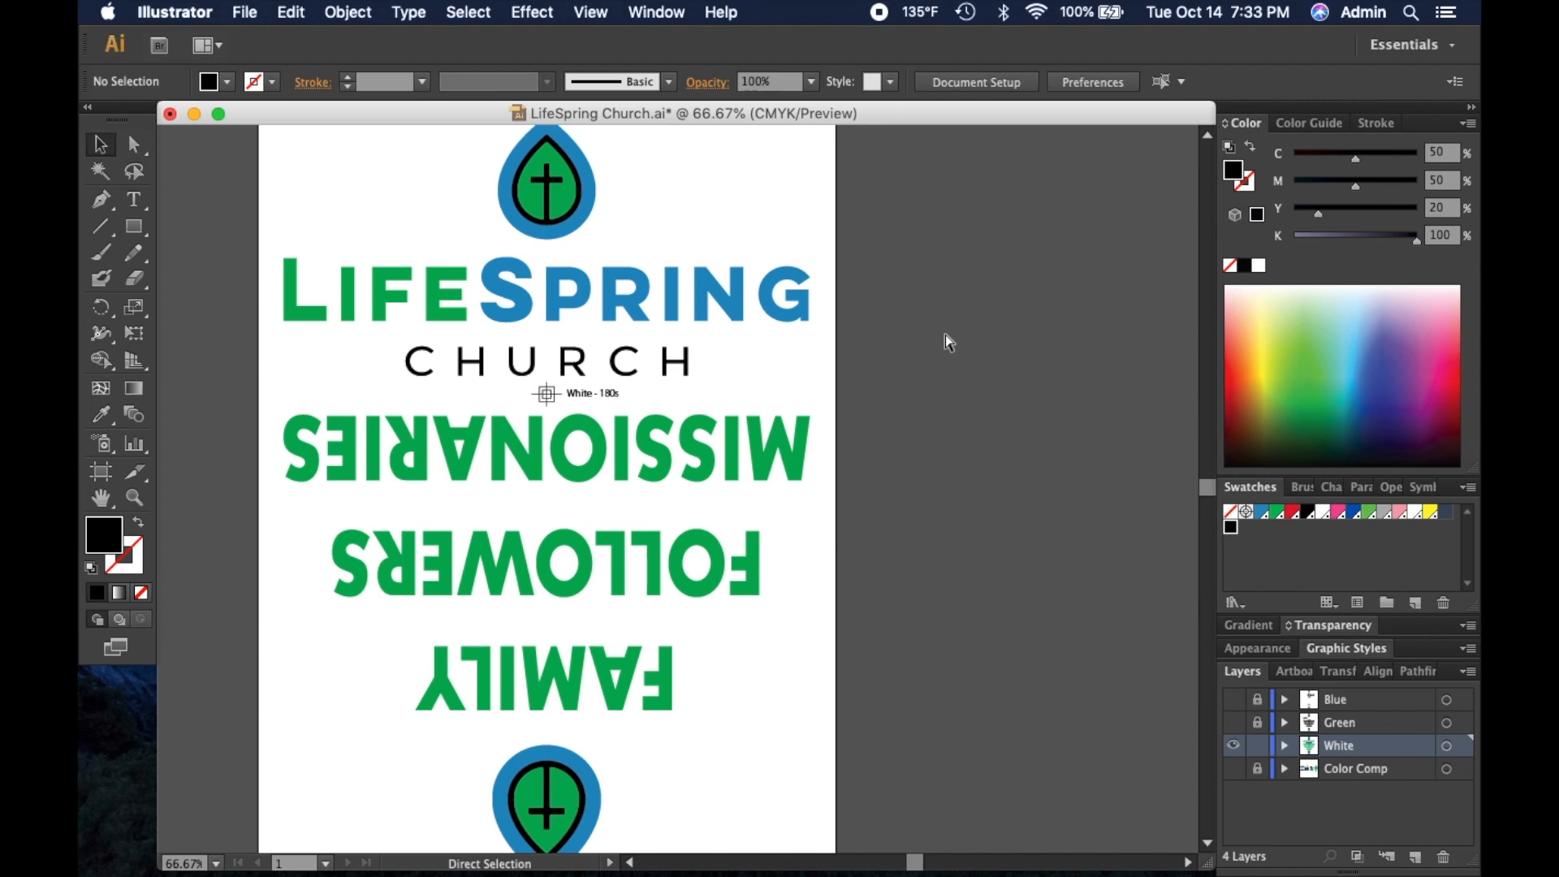
key(super+s)
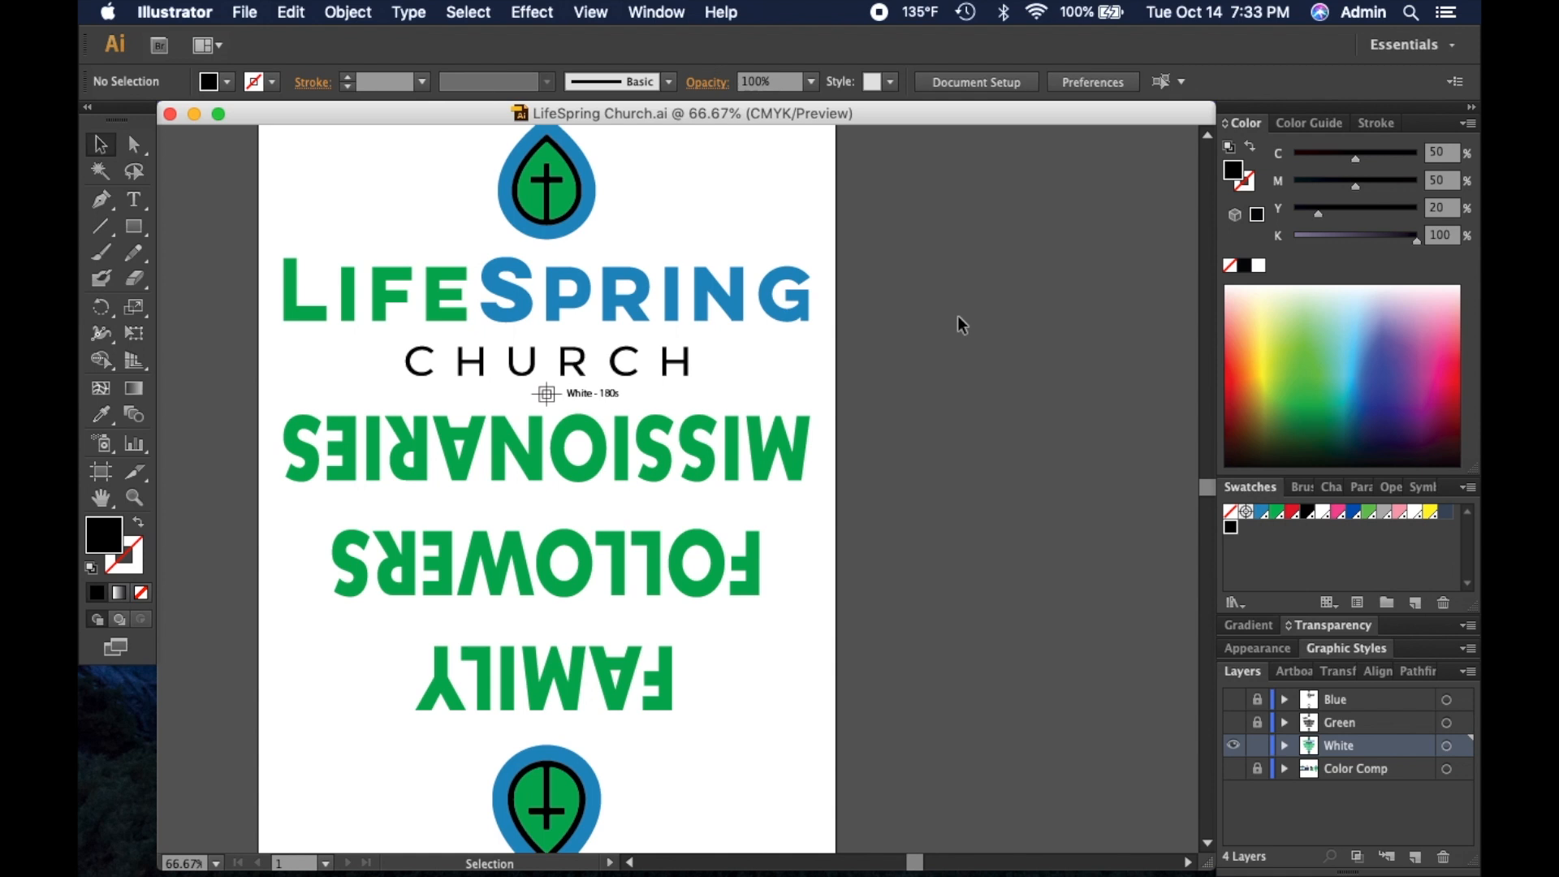
Step: Examine the black emblem details and CHURCH lettering on the White layer, including a closer look at 100%
key(space)
drag(961, 322, 1025, 372)
key(space)
key(space)
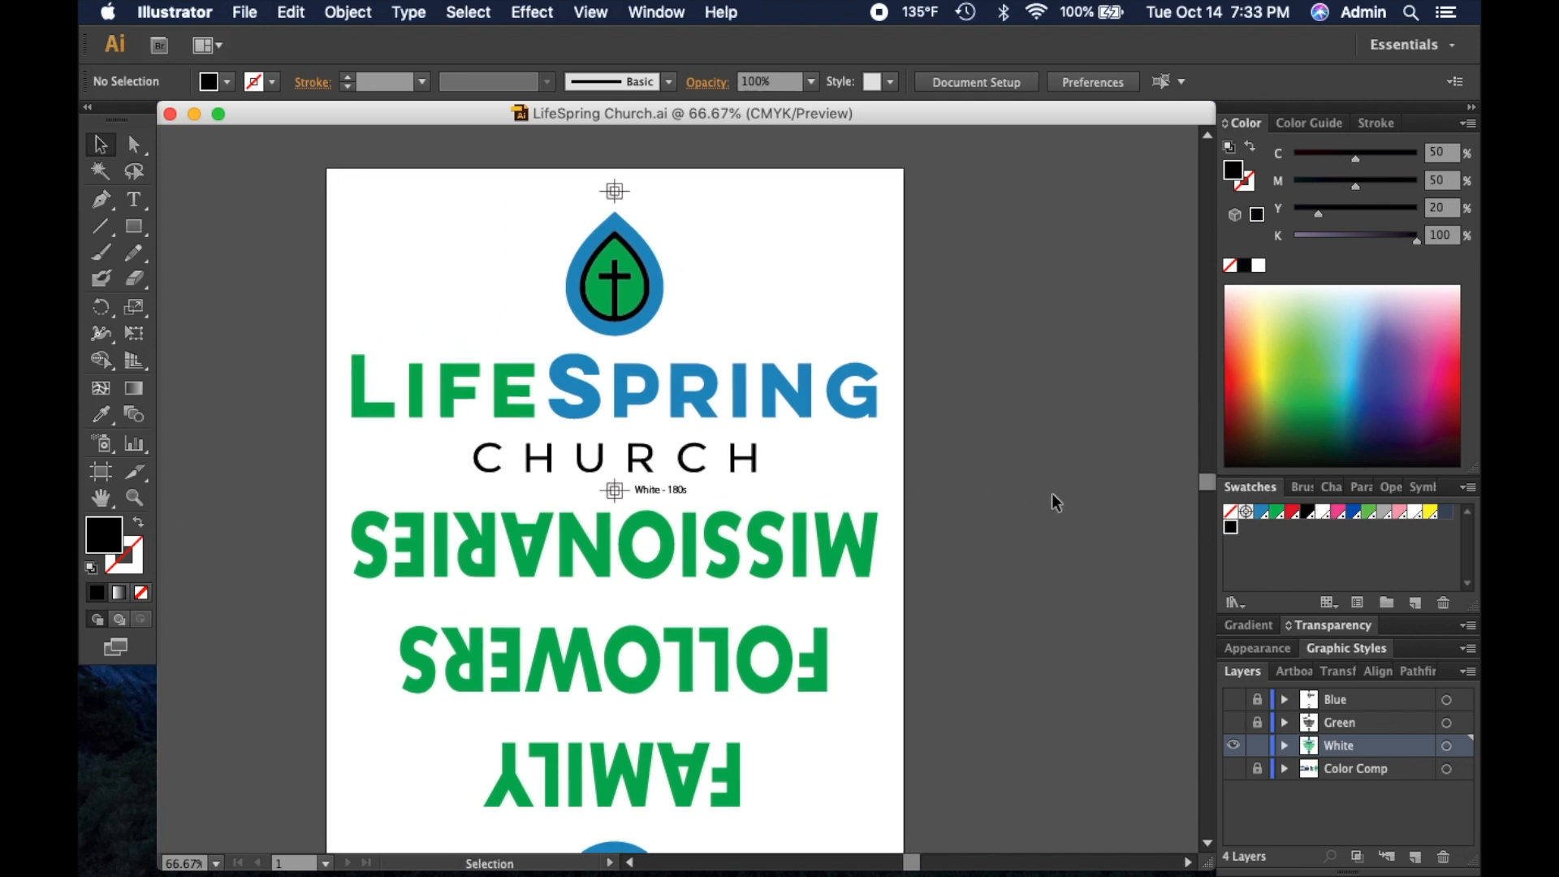
key(space)
drag(985, 462, 944, 433)
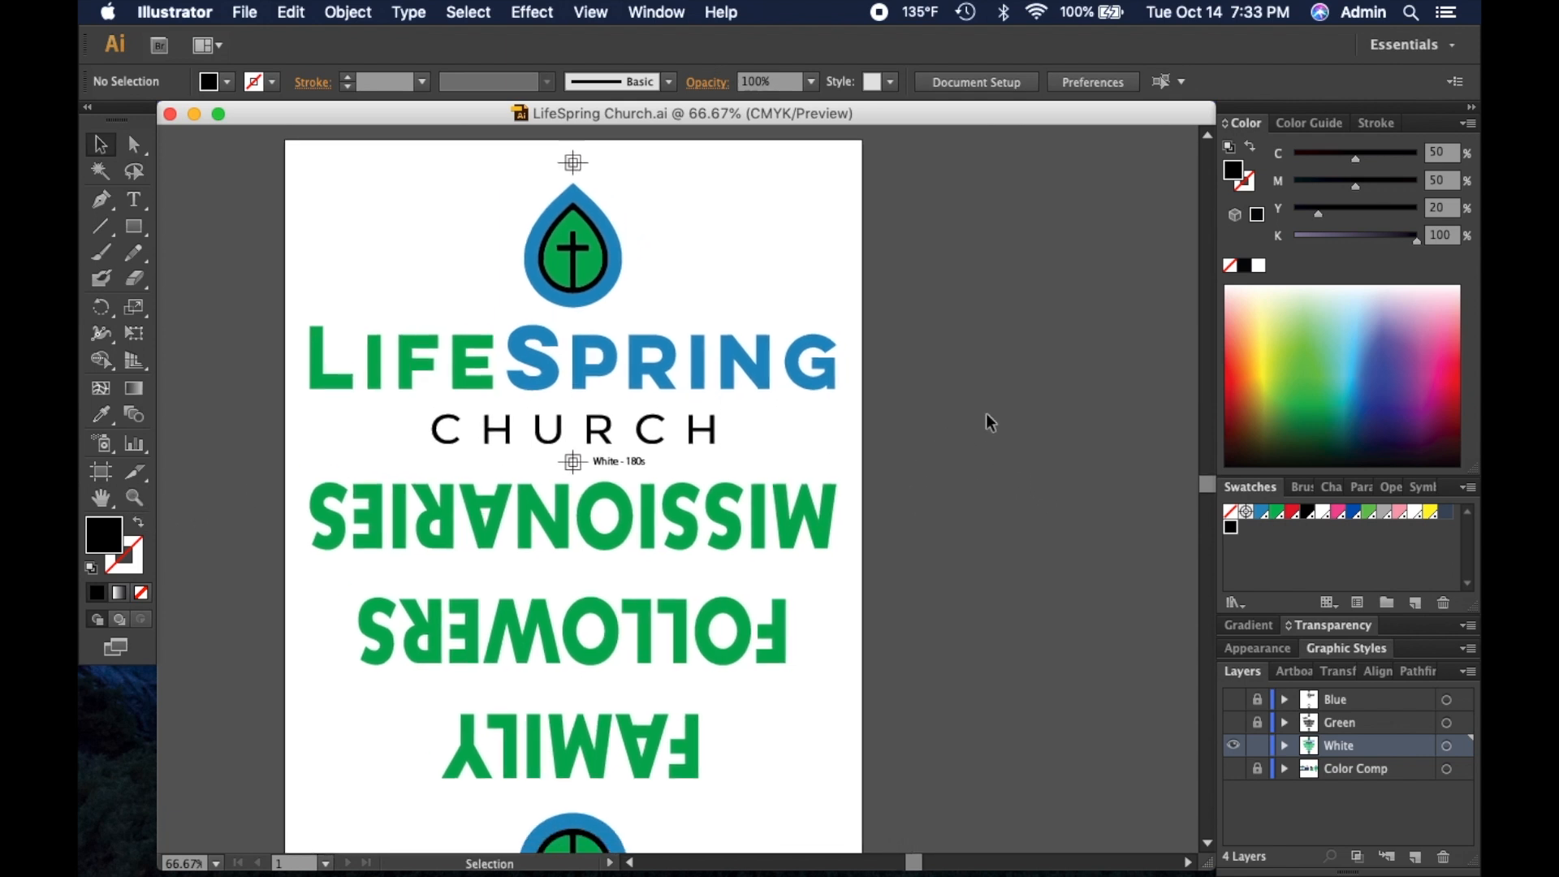
click(134, 497)
click(704, 378)
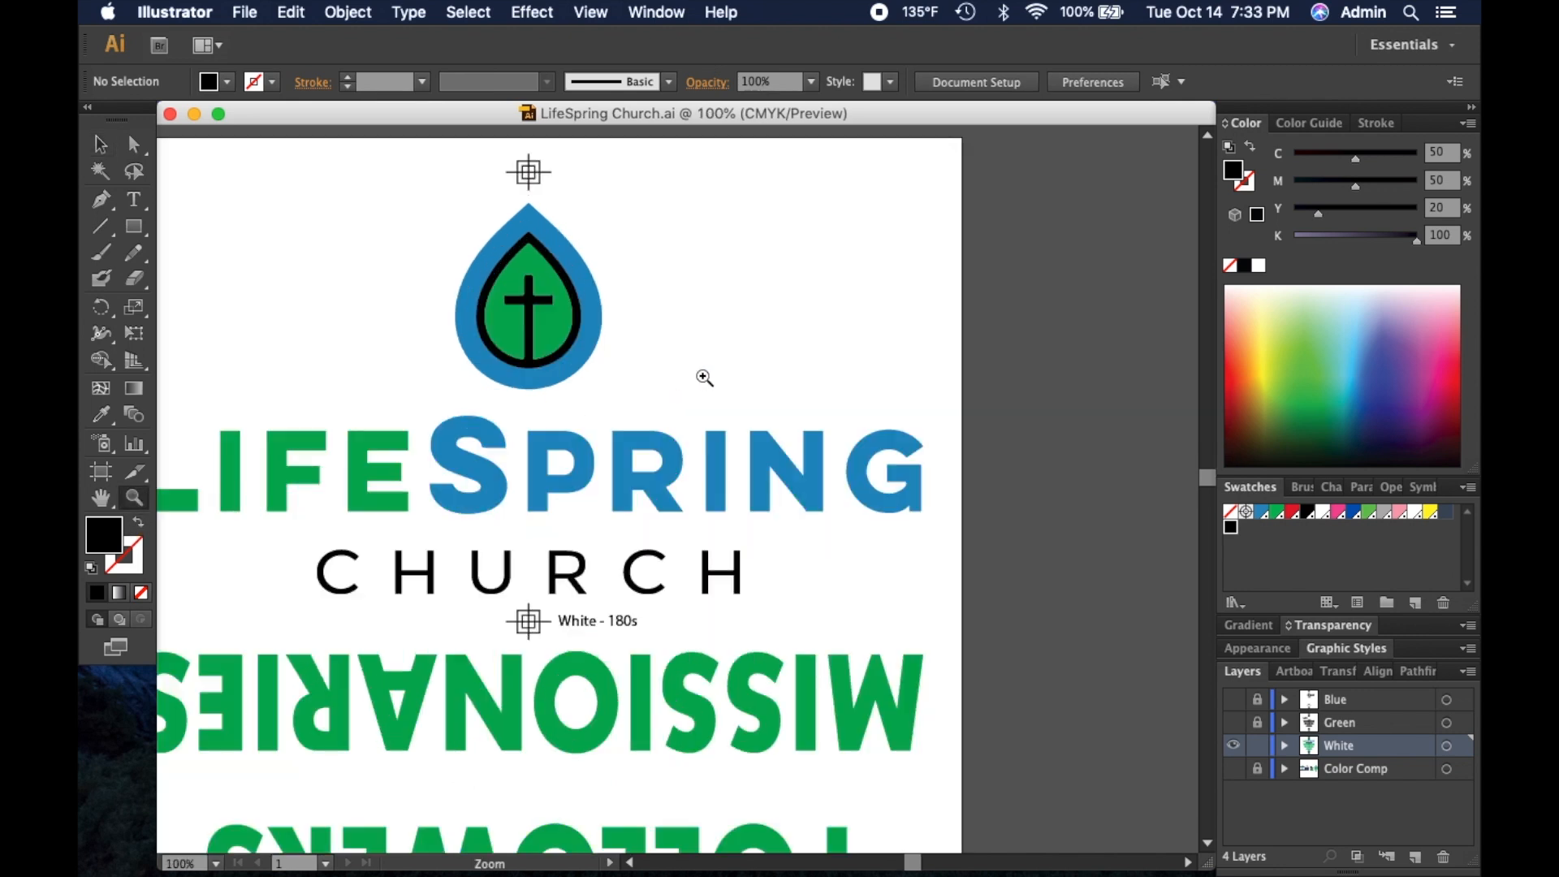
key(space)
drag(727, 461, 885, 284)
alt+click(801, 355)
key(space)
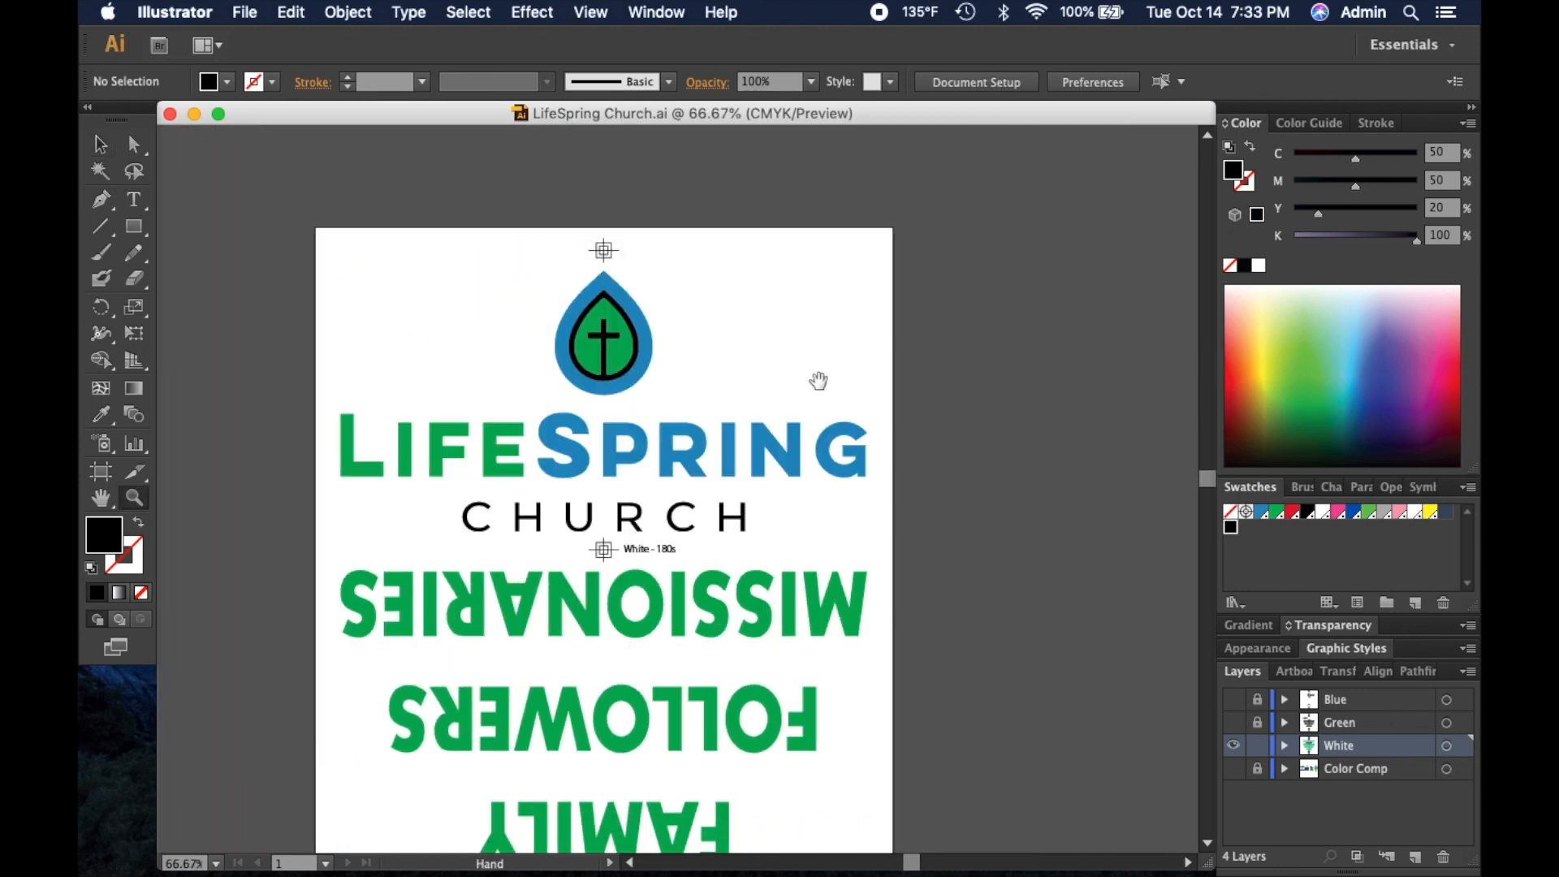
drag(819, 381, 722, 303)
Step: Fill the whole LifeSpring lettering on the White layer with Rich Black
click(100, 145)
key(space)
drag(982, 564, 1034, 504)
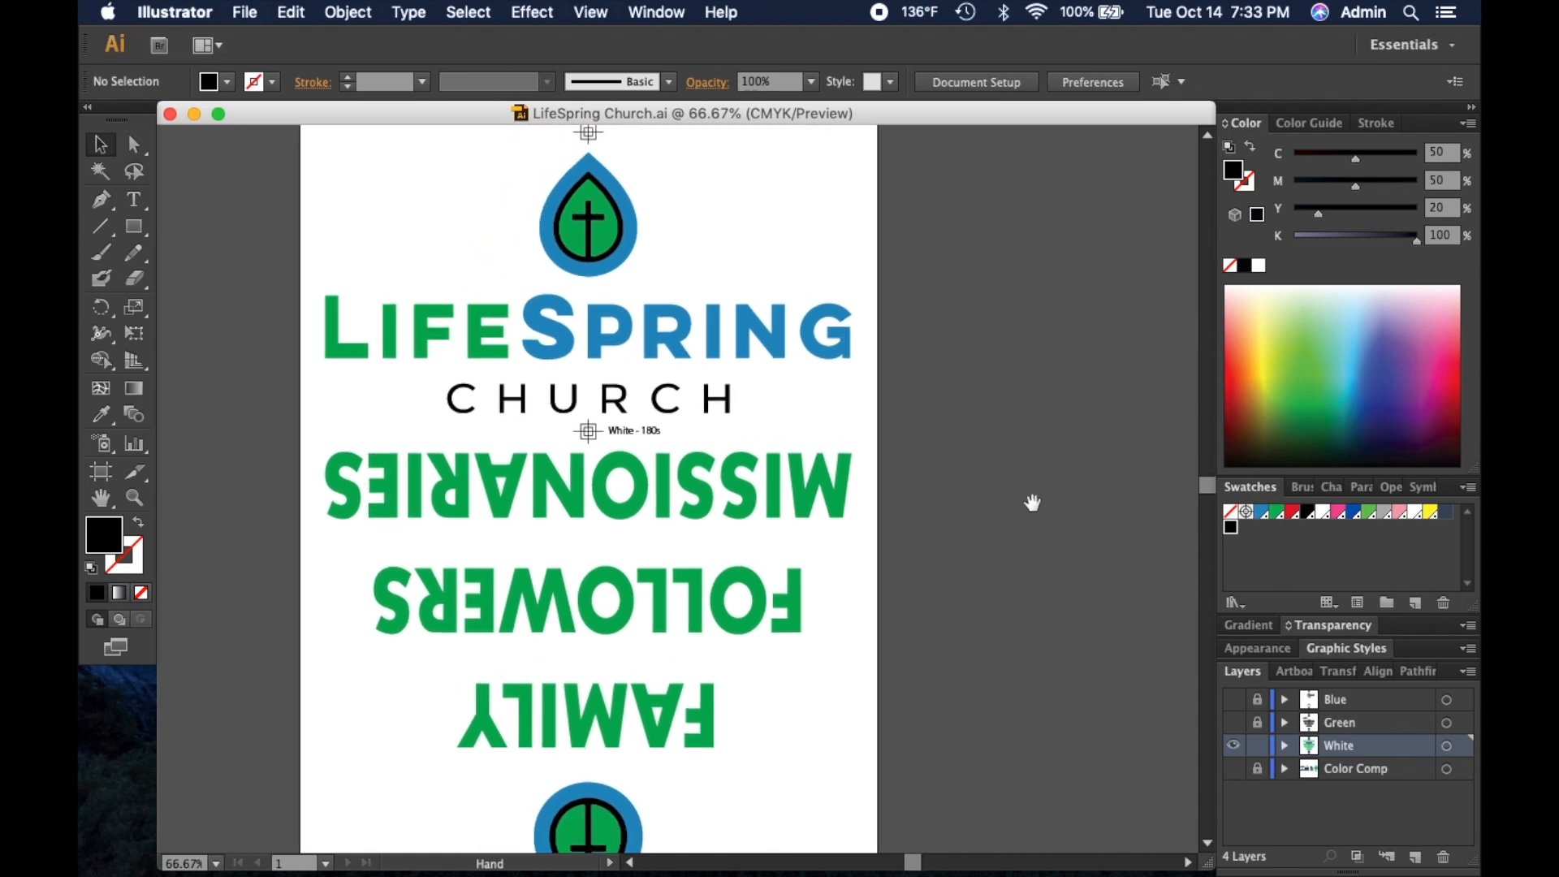
drag(285, 291, 1038, 365)
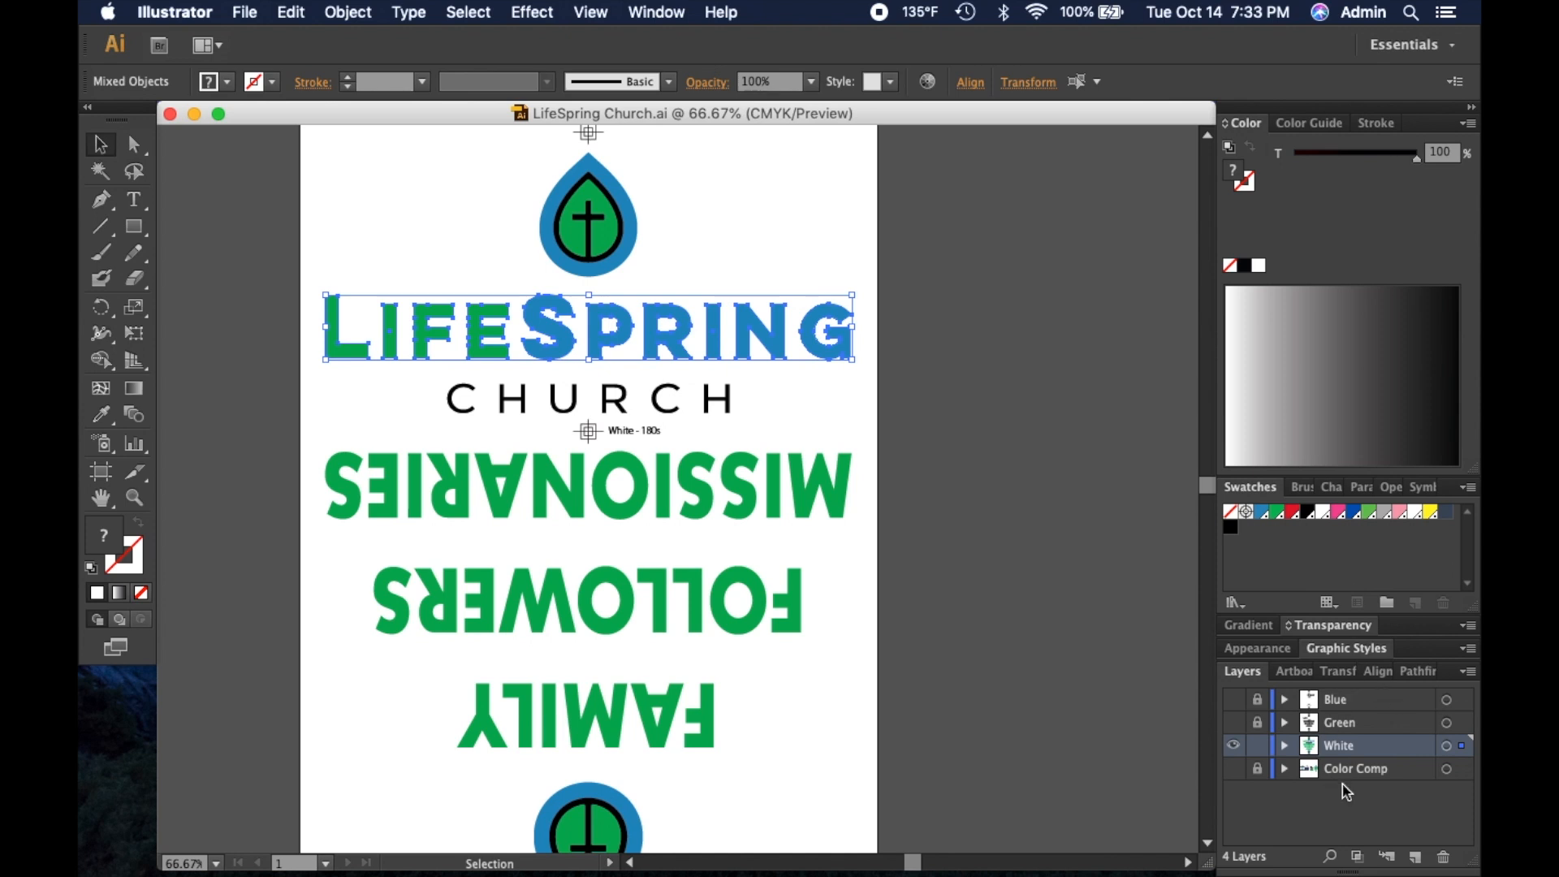
click(1232, 528)
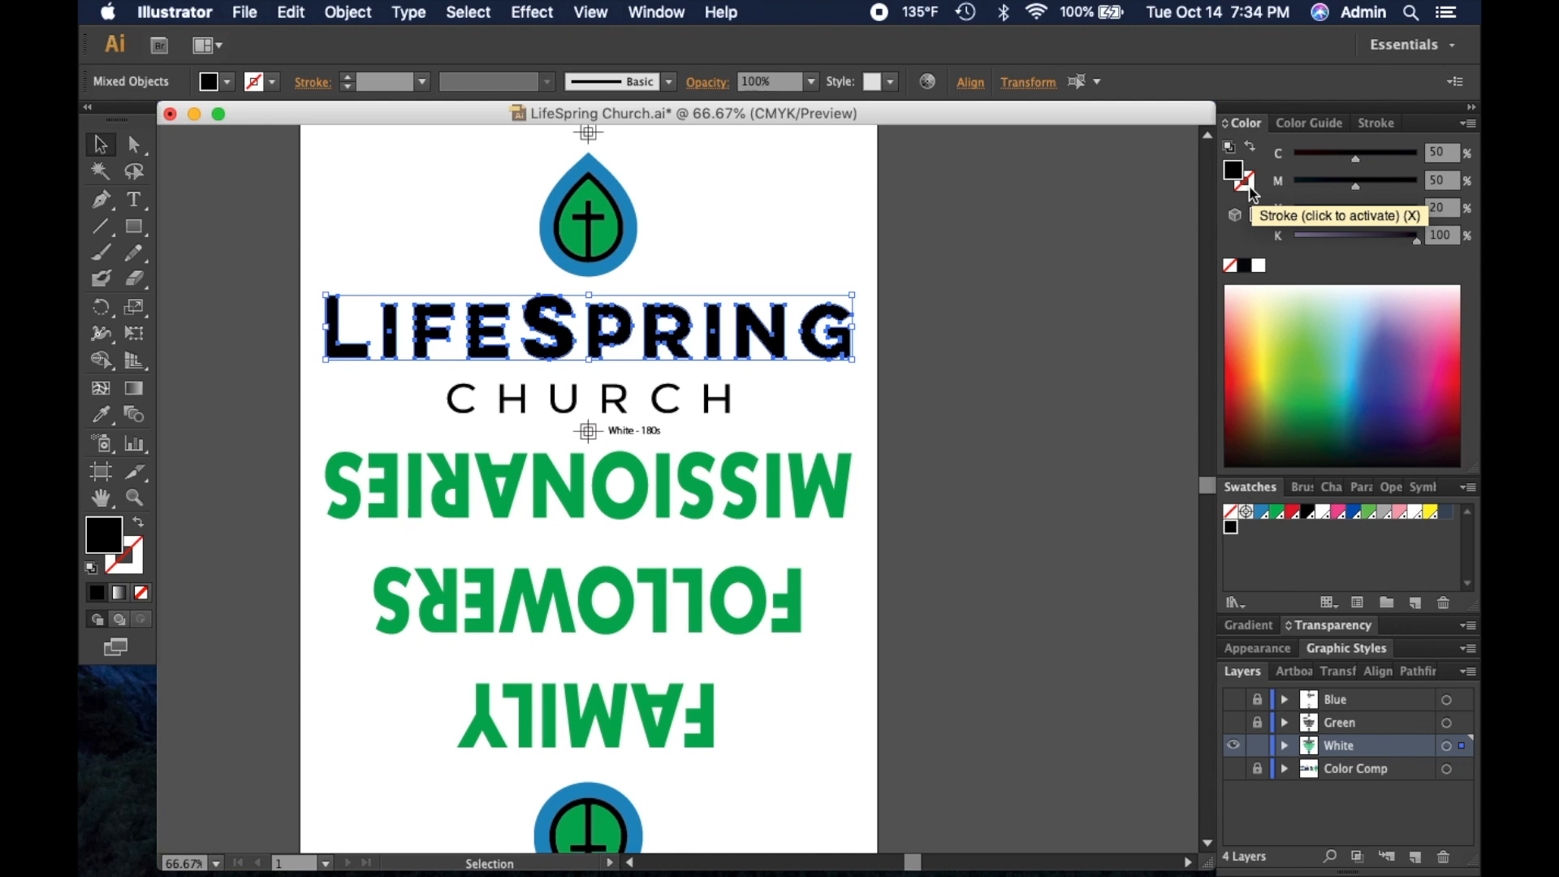
Step: Add a white 1 pt stroke to the selected LifeSpring lettering
click(1372, 124)
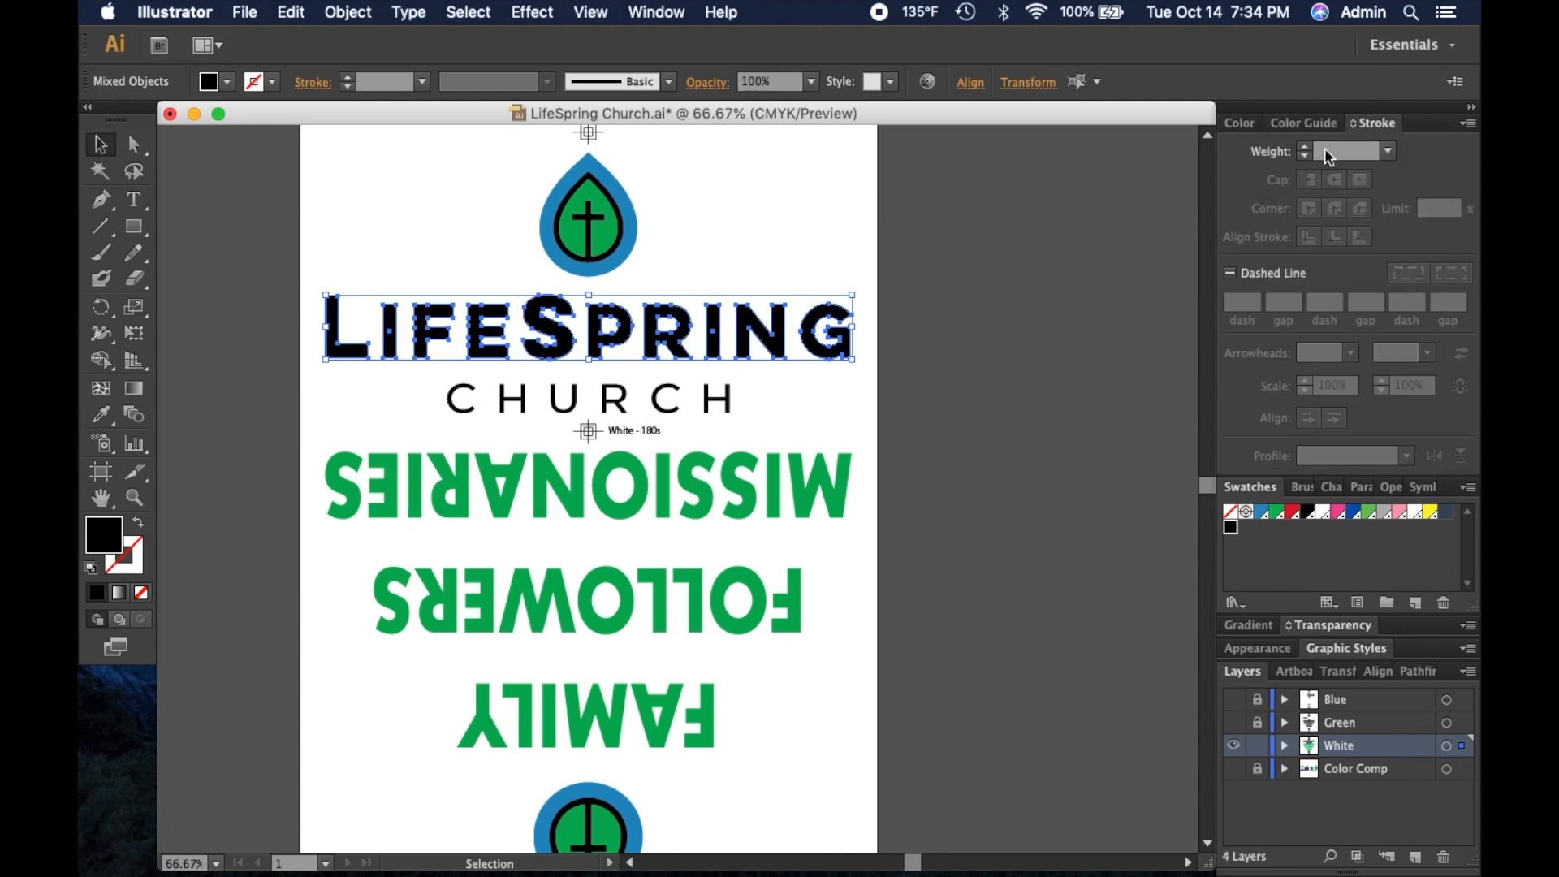
click(1240, 123)
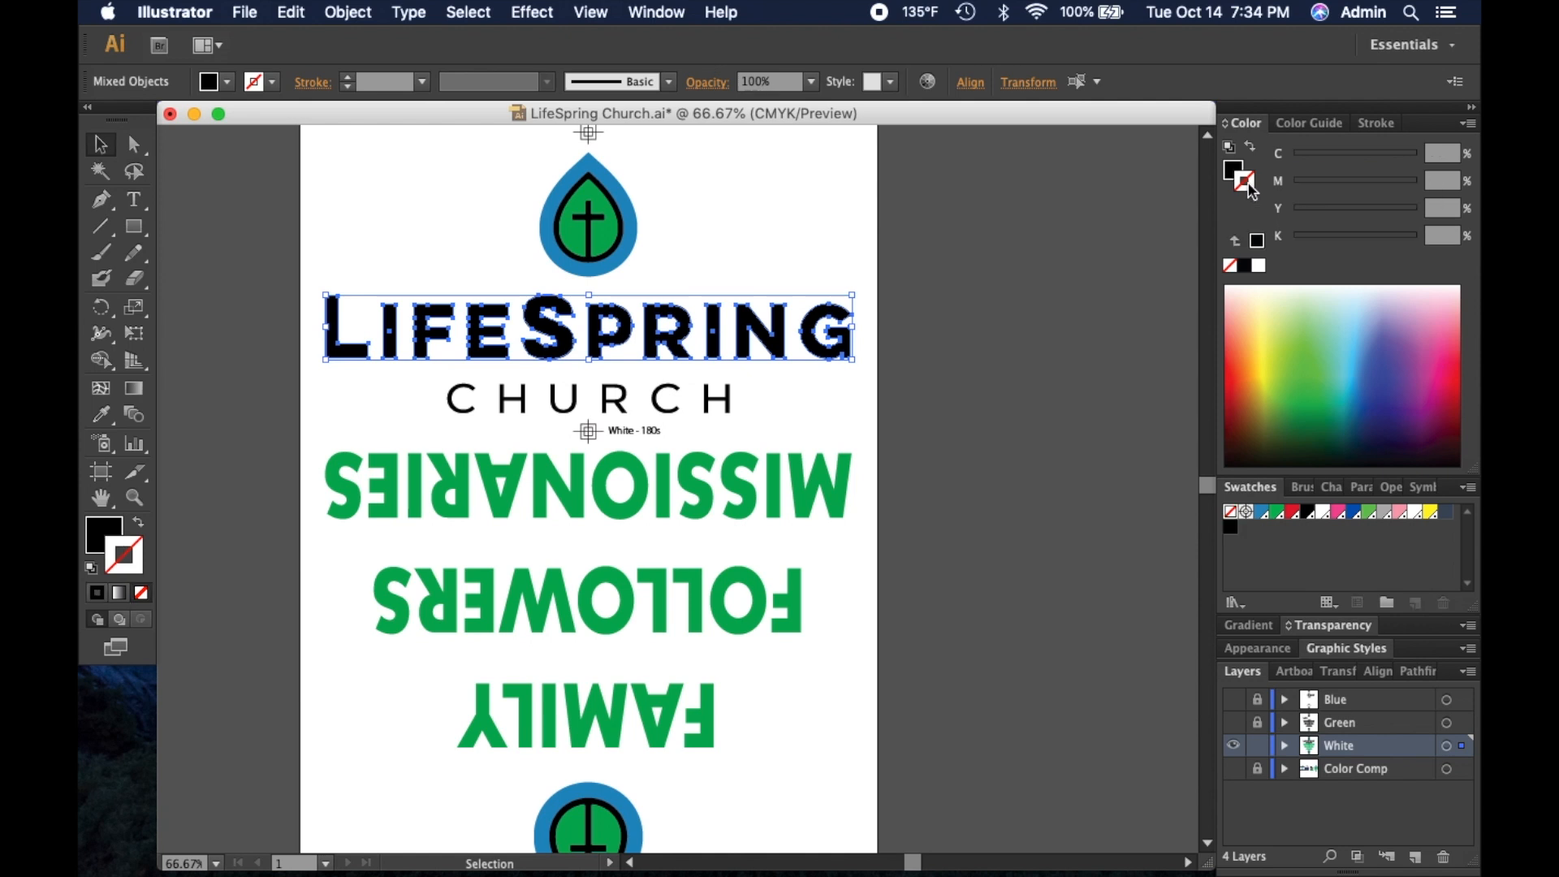
click(1239, 172)
click(1232, 166)
click(1249, 188)
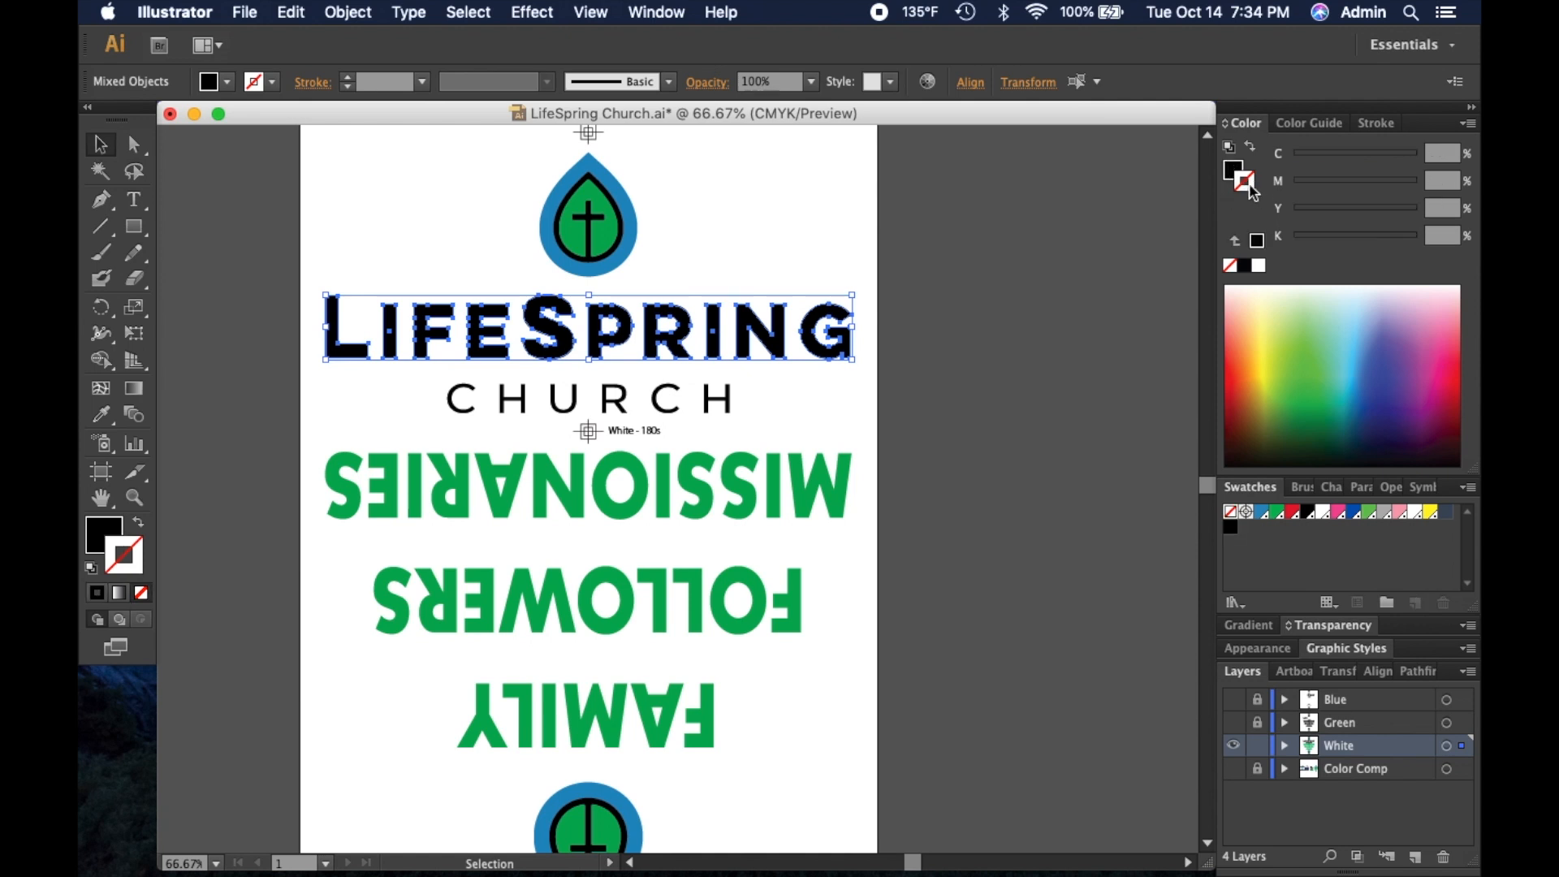
click(1379, 126)
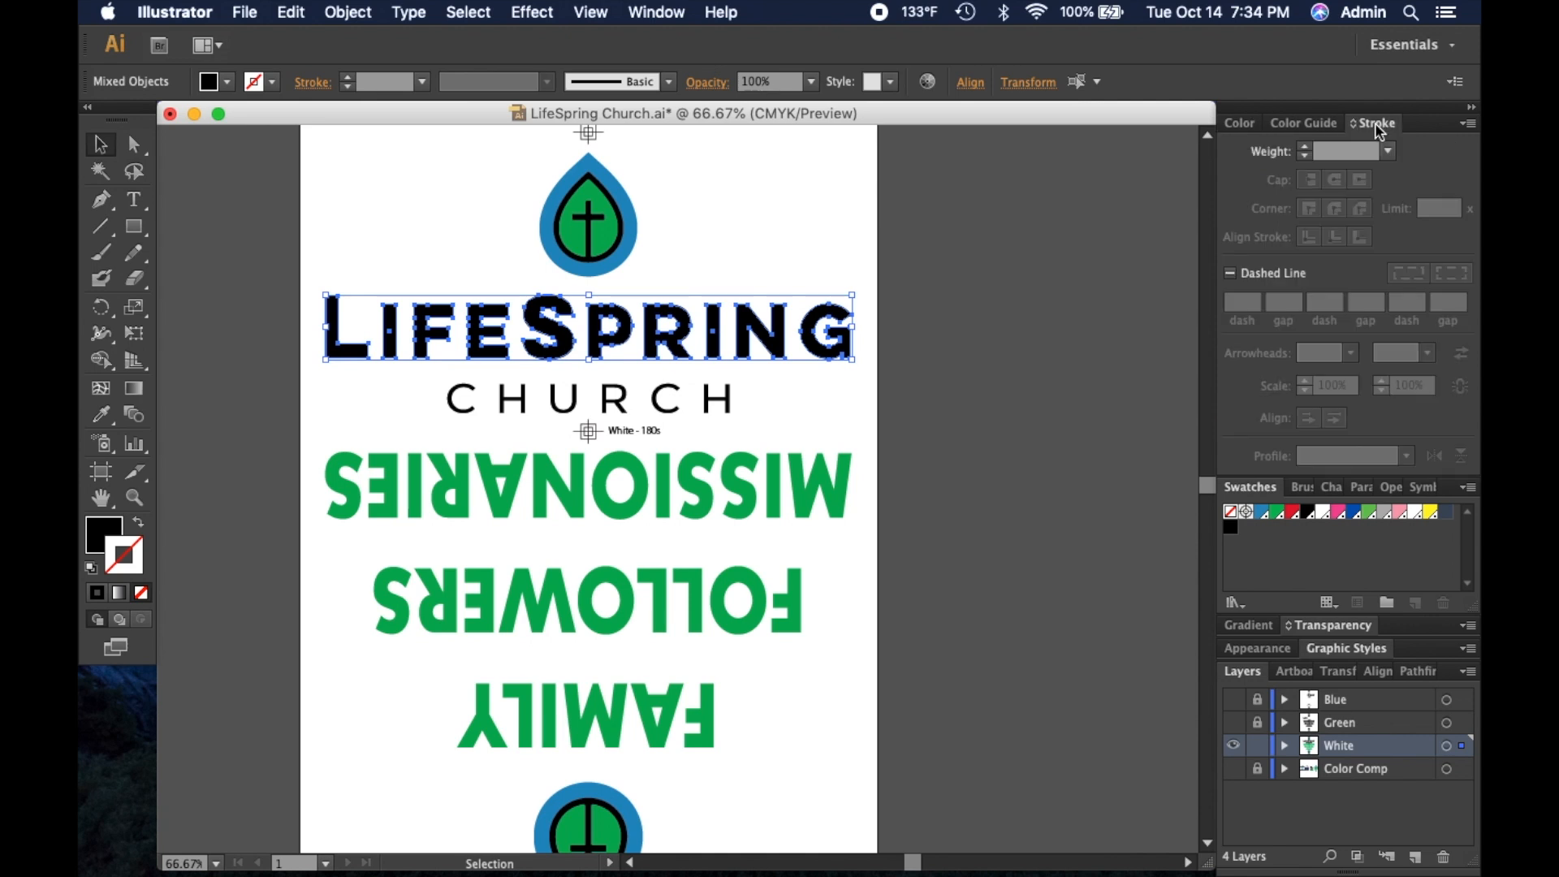
click(1244, 124)
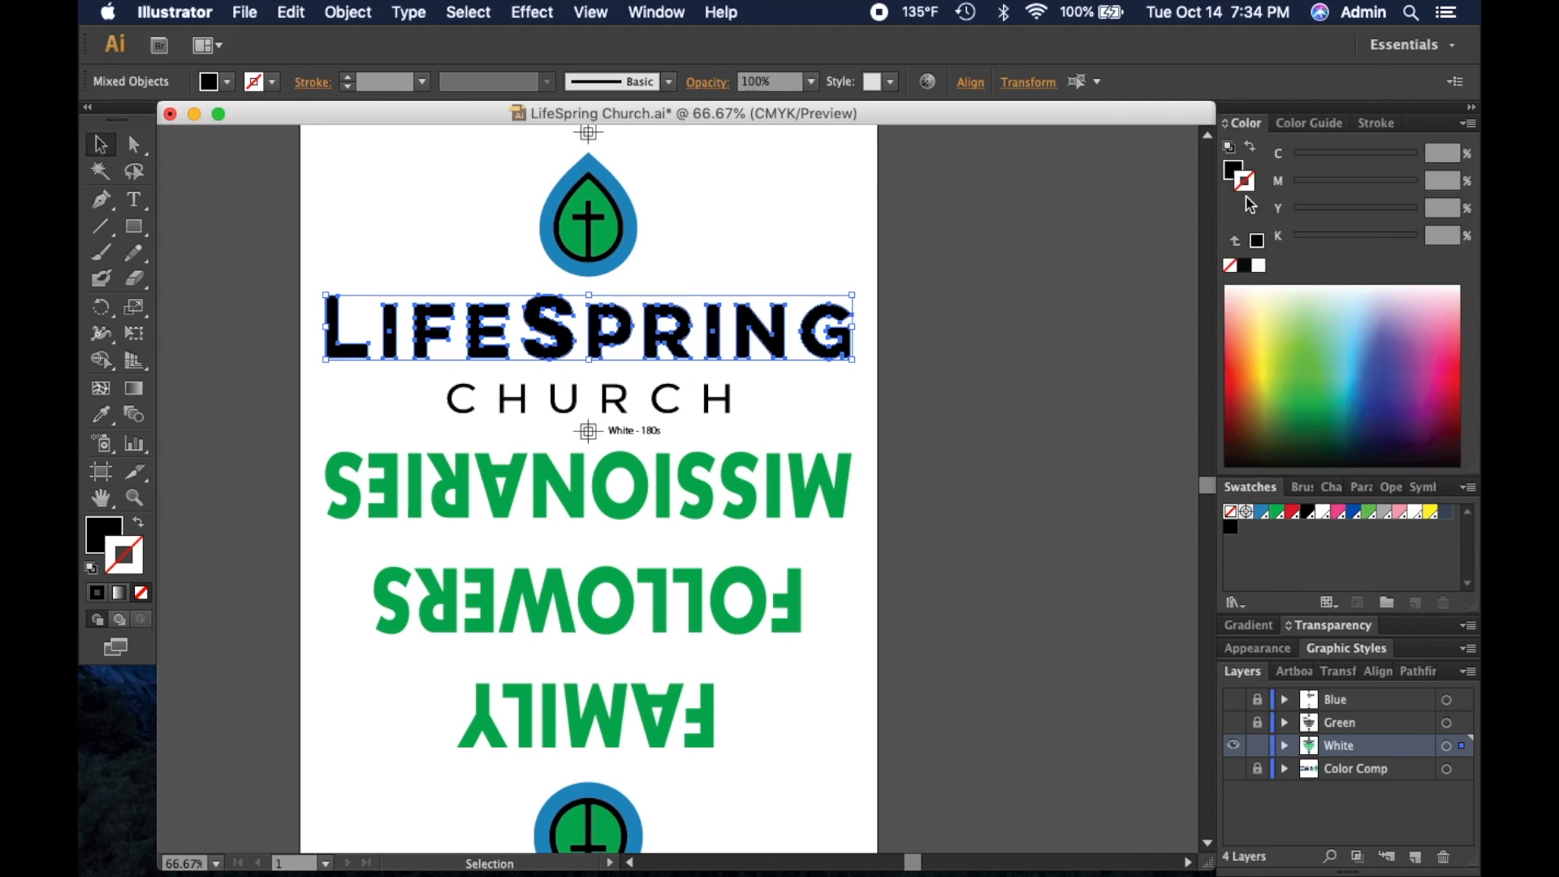
click(1259, 267)
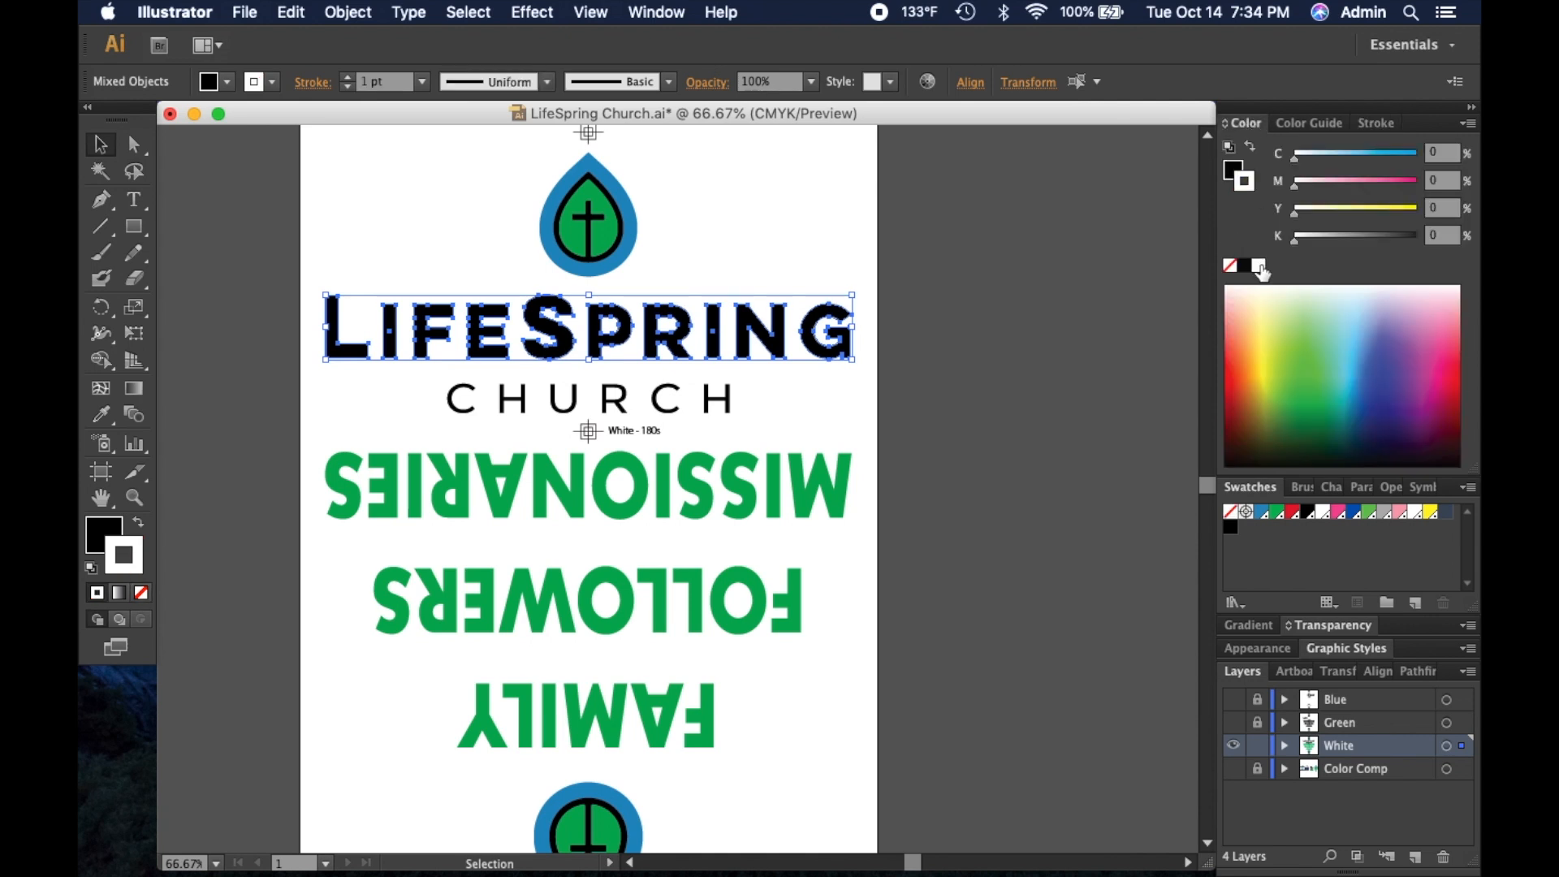
Step: Set the white stroke on the LifeSpring lettering to 0.85 pt
click(1377, 126)
click(1328, 154)
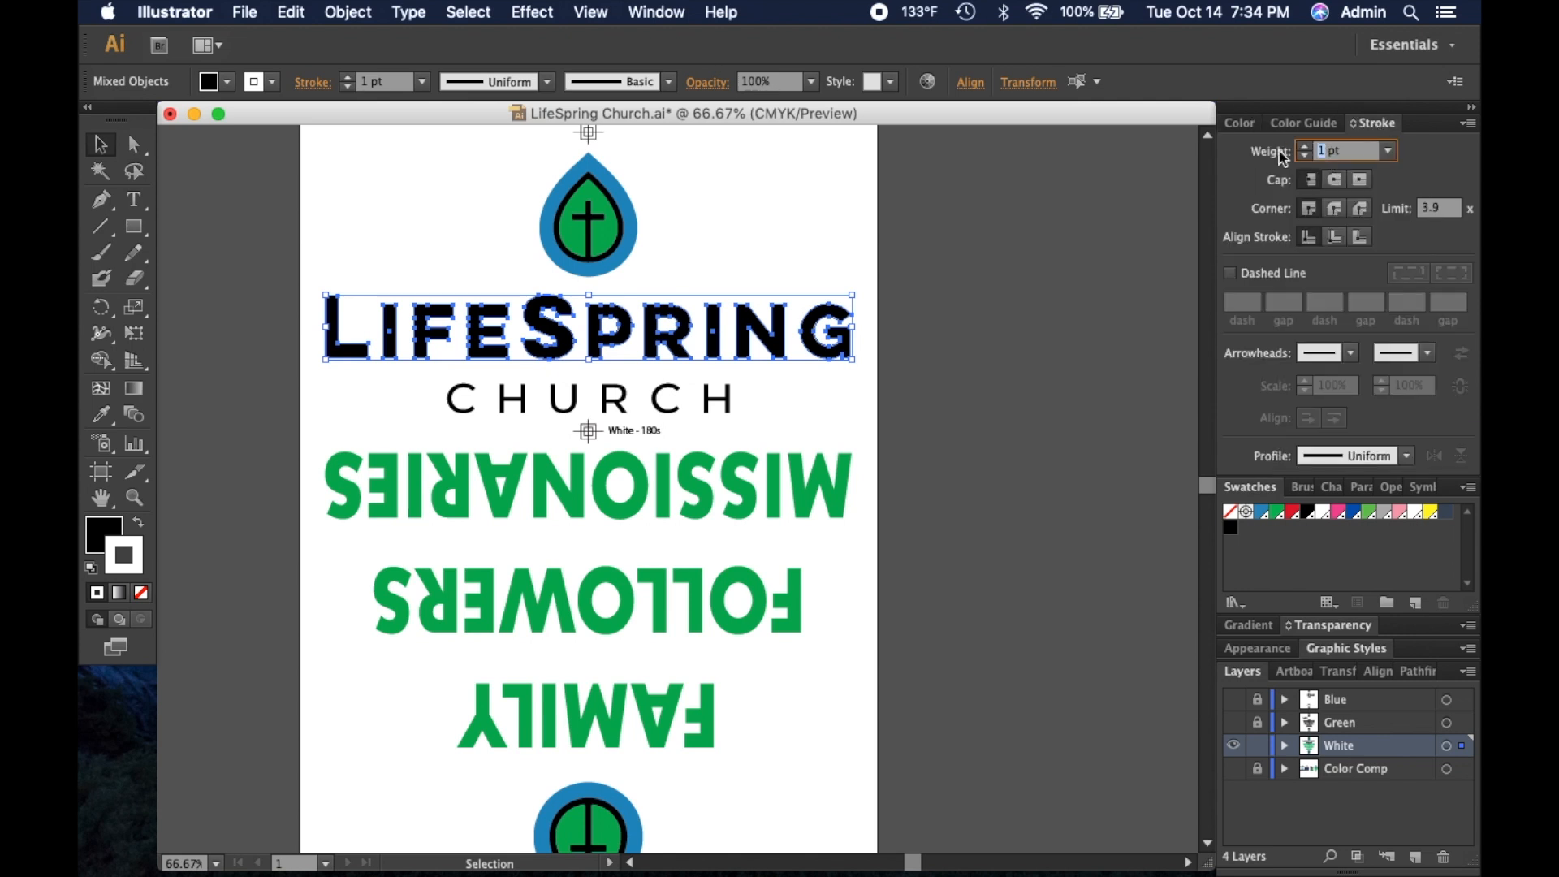
text(.85)
key(Return)
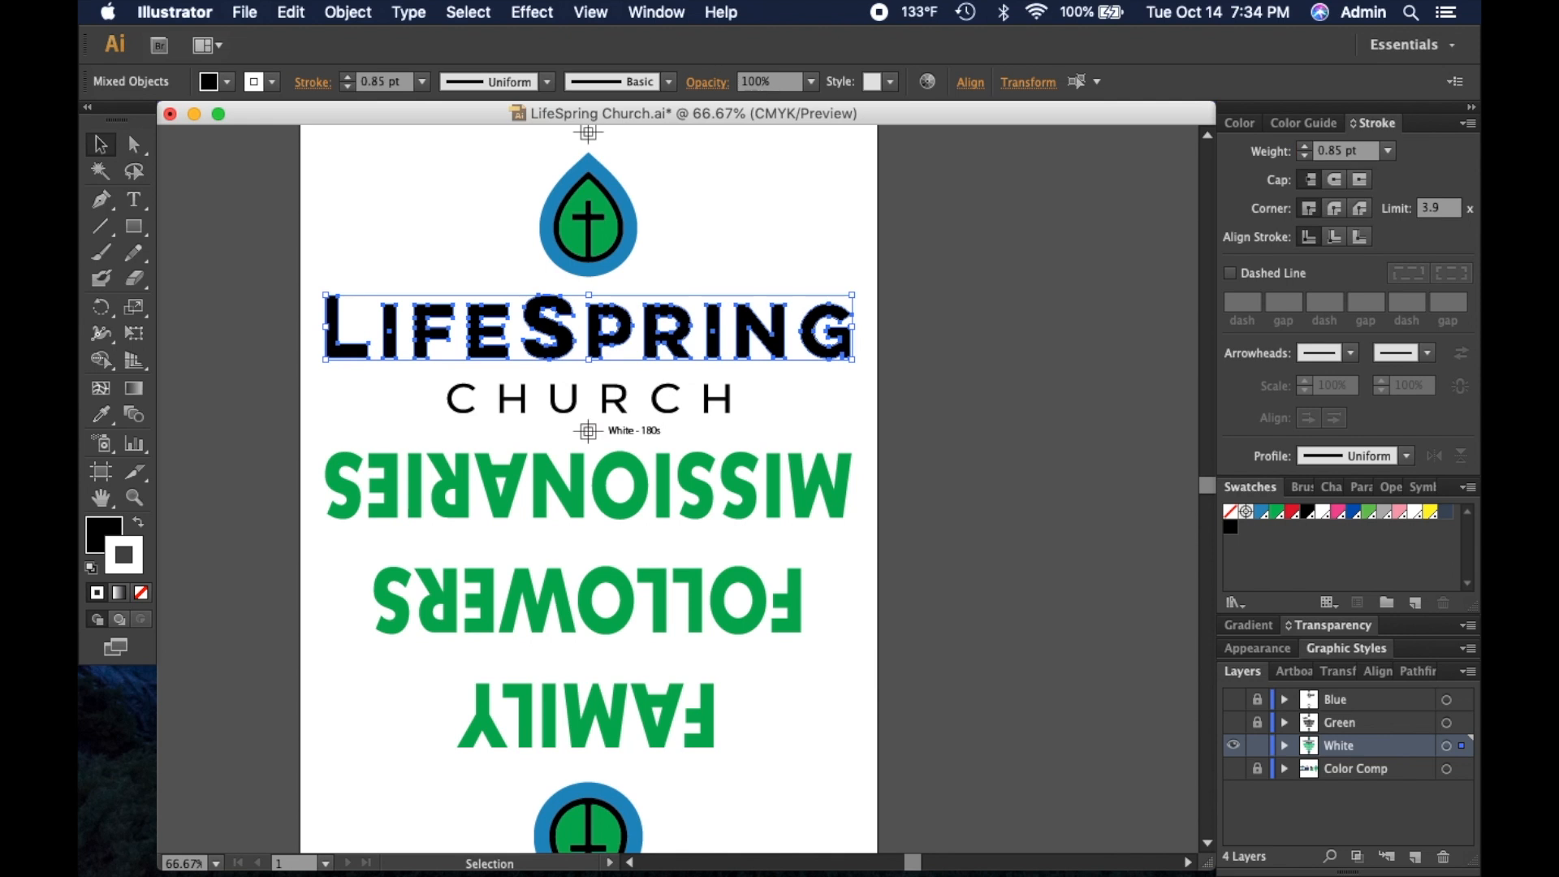
click(758, 218)
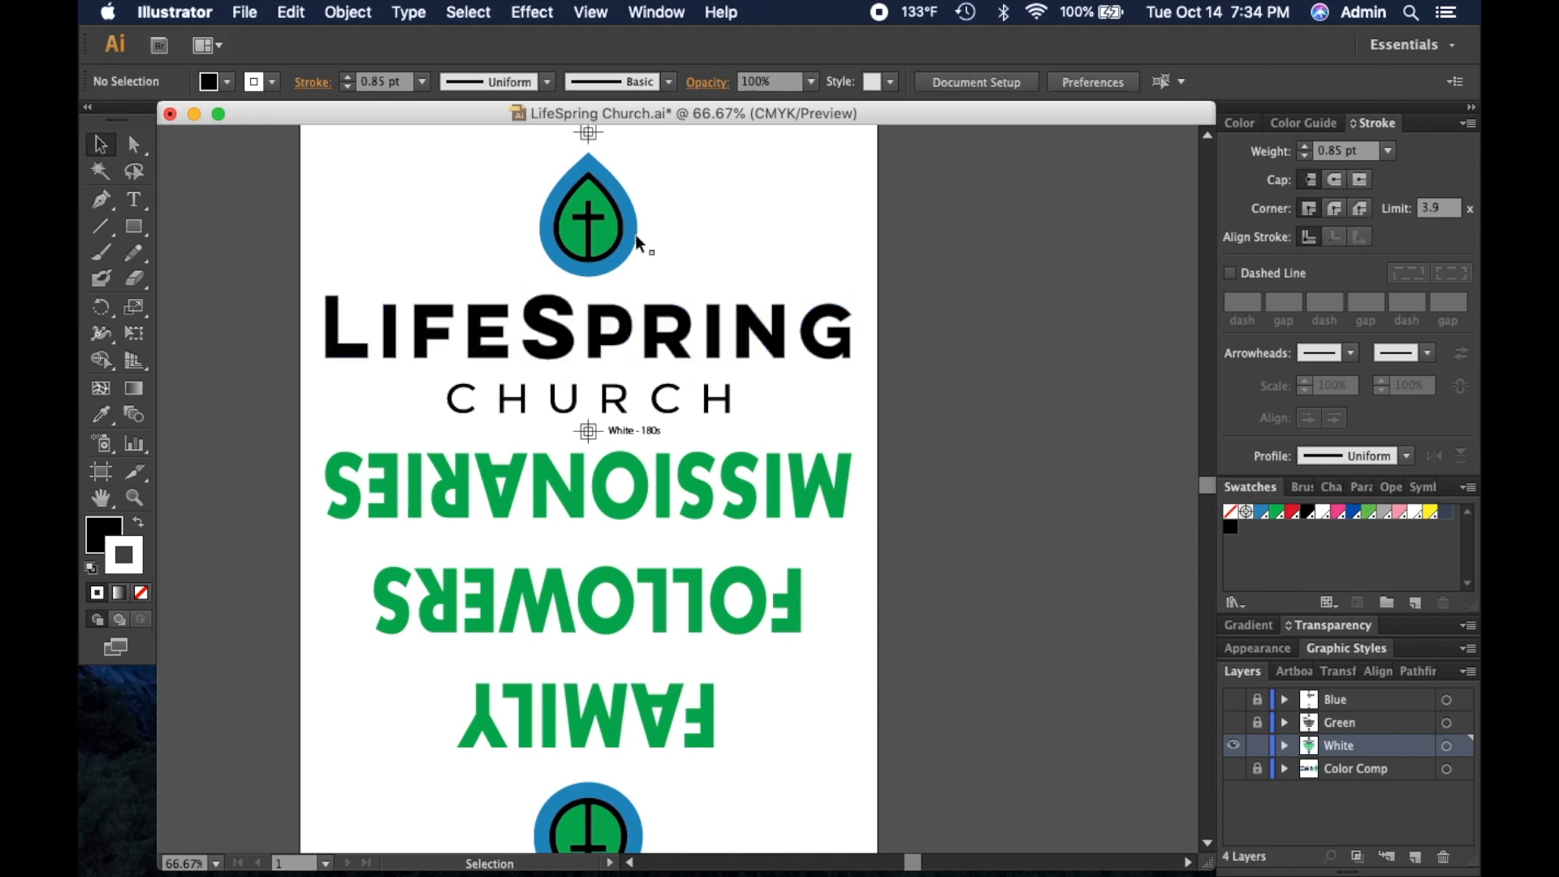
Step: Fill the green inner shape of the upper drop emblem on the White layer with Rich Black
click(601, 236)
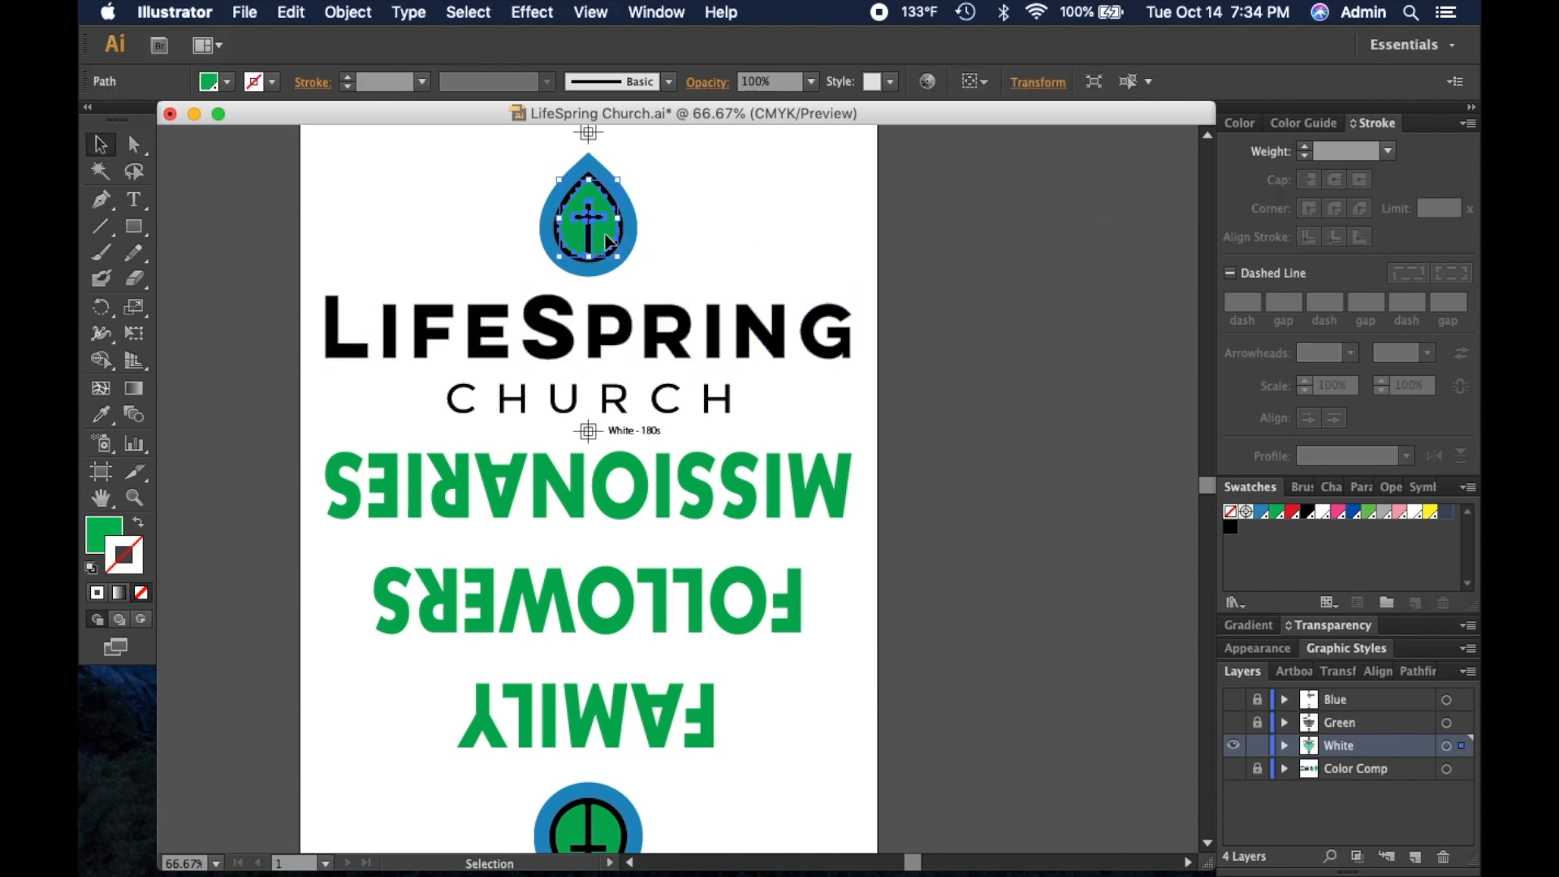
click(1241, 123)
click(1231, 172)
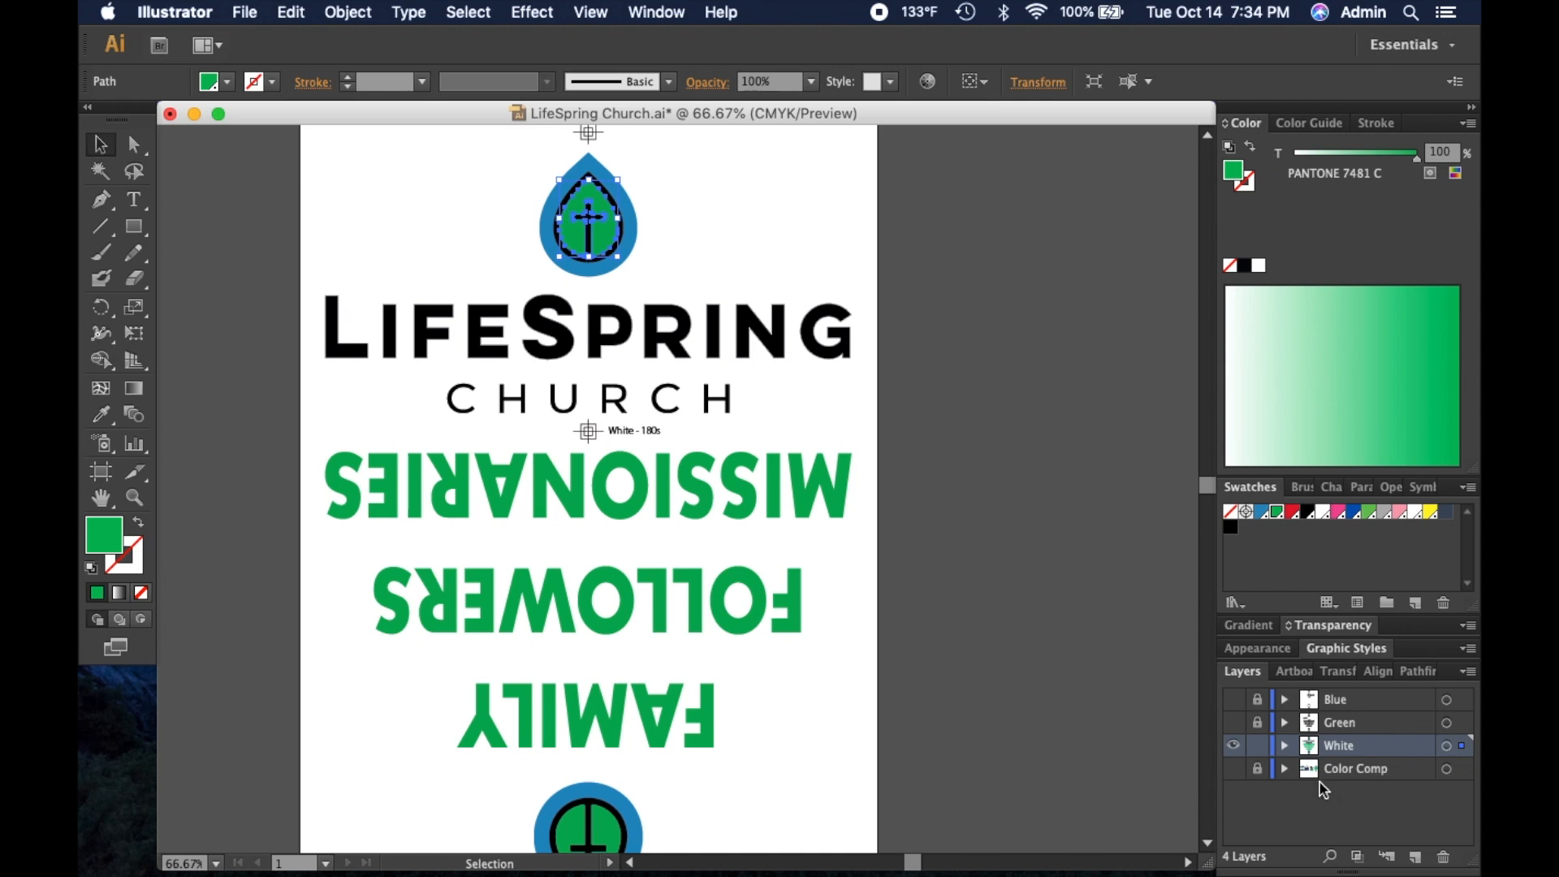
click(1232, 528)
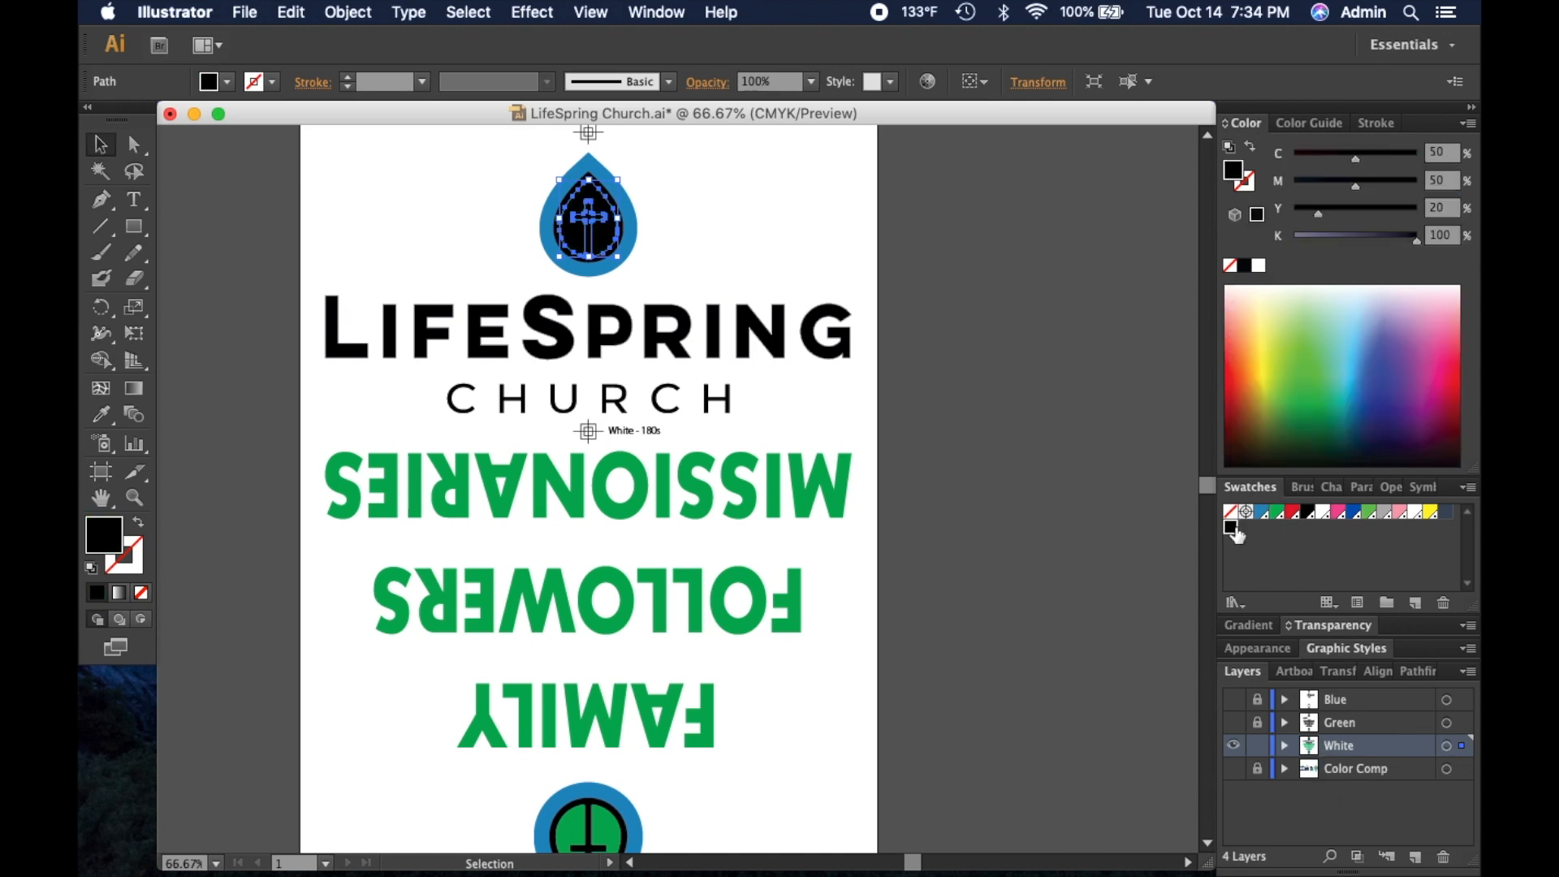
click(999, 354)
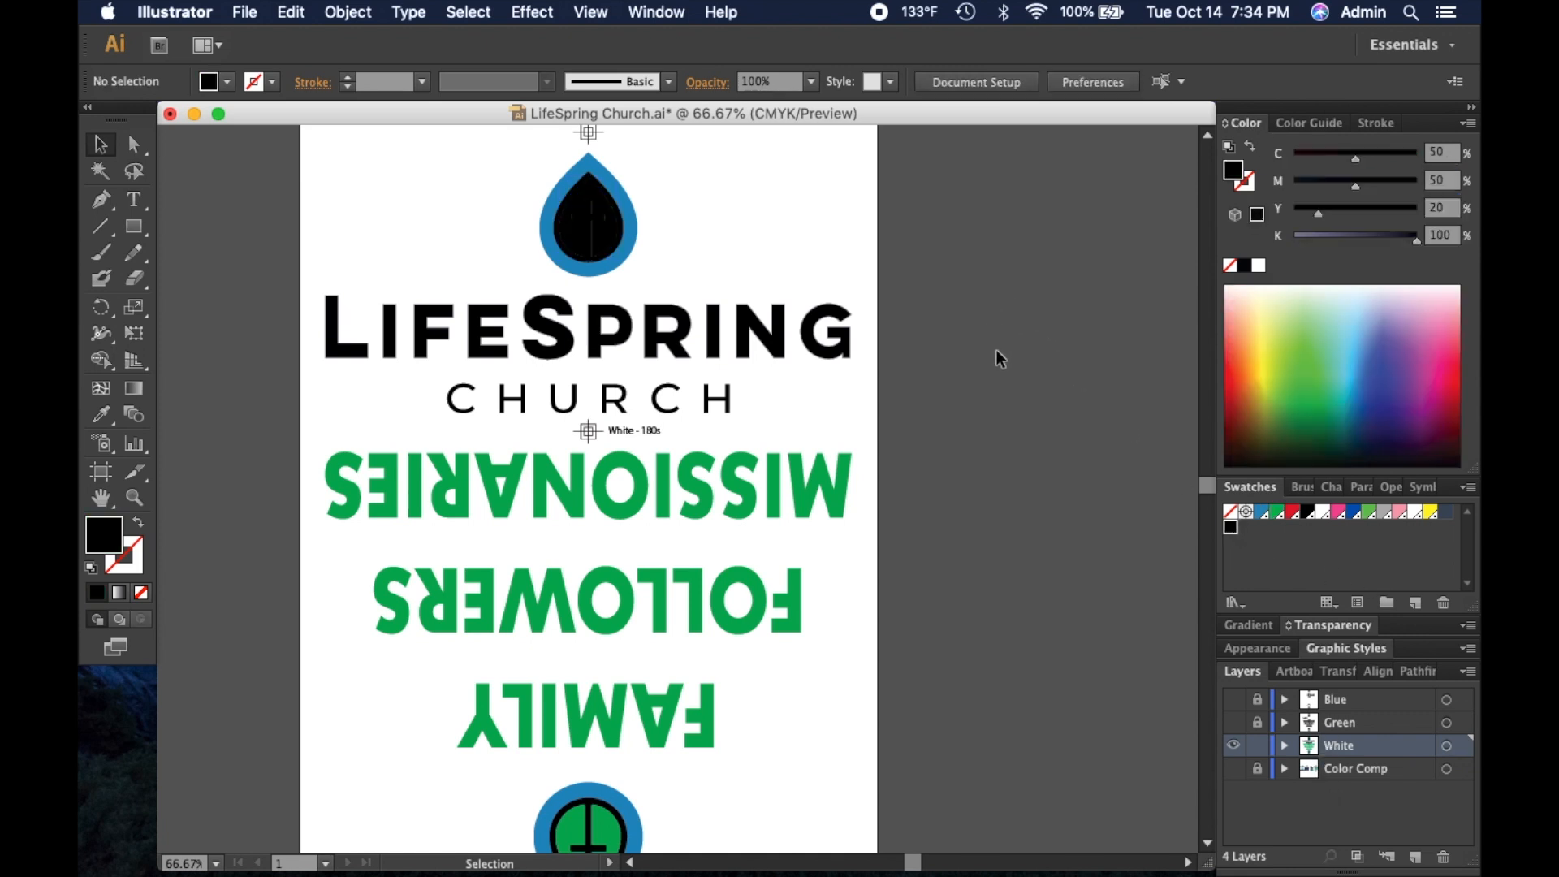
Step: Release the compound path of the blue ring in the upper drop emblem
click(627, 212)
click(135, 498)
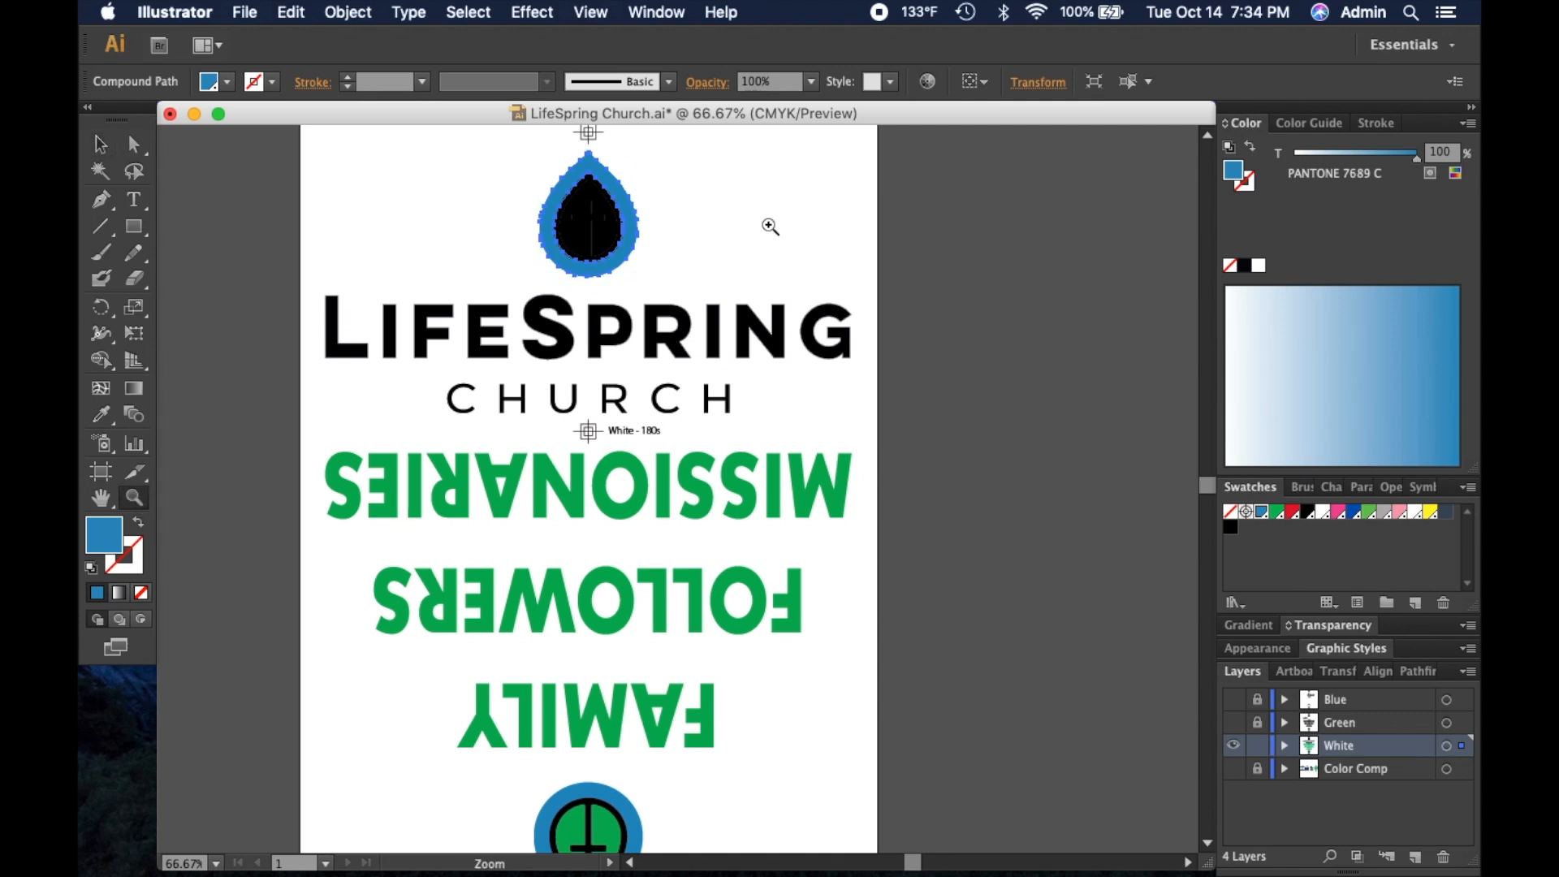
click(657, 271)
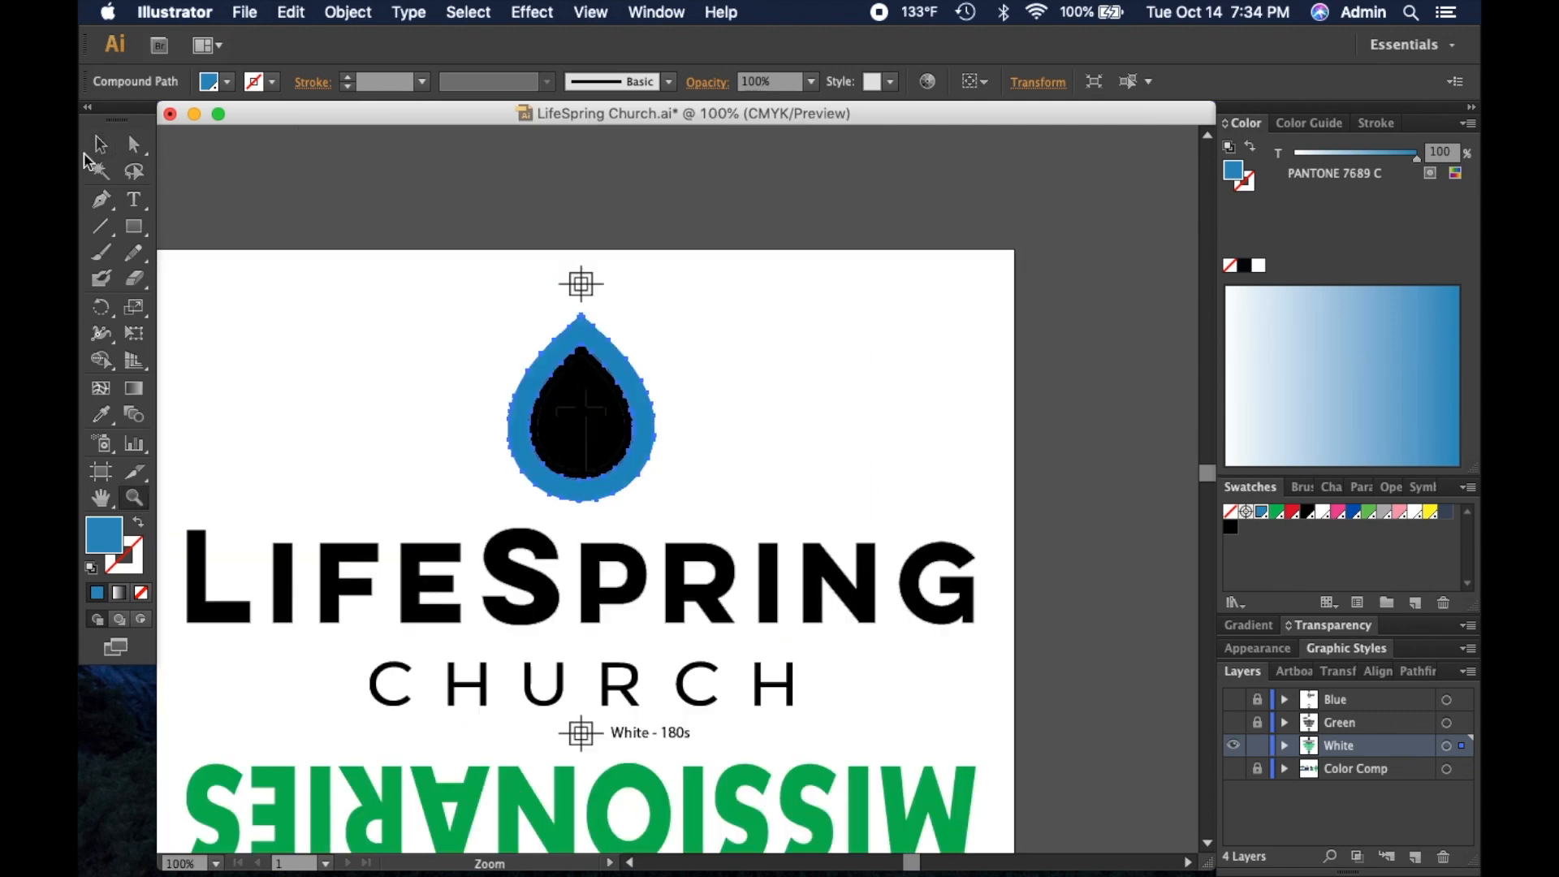
click(100, 143)
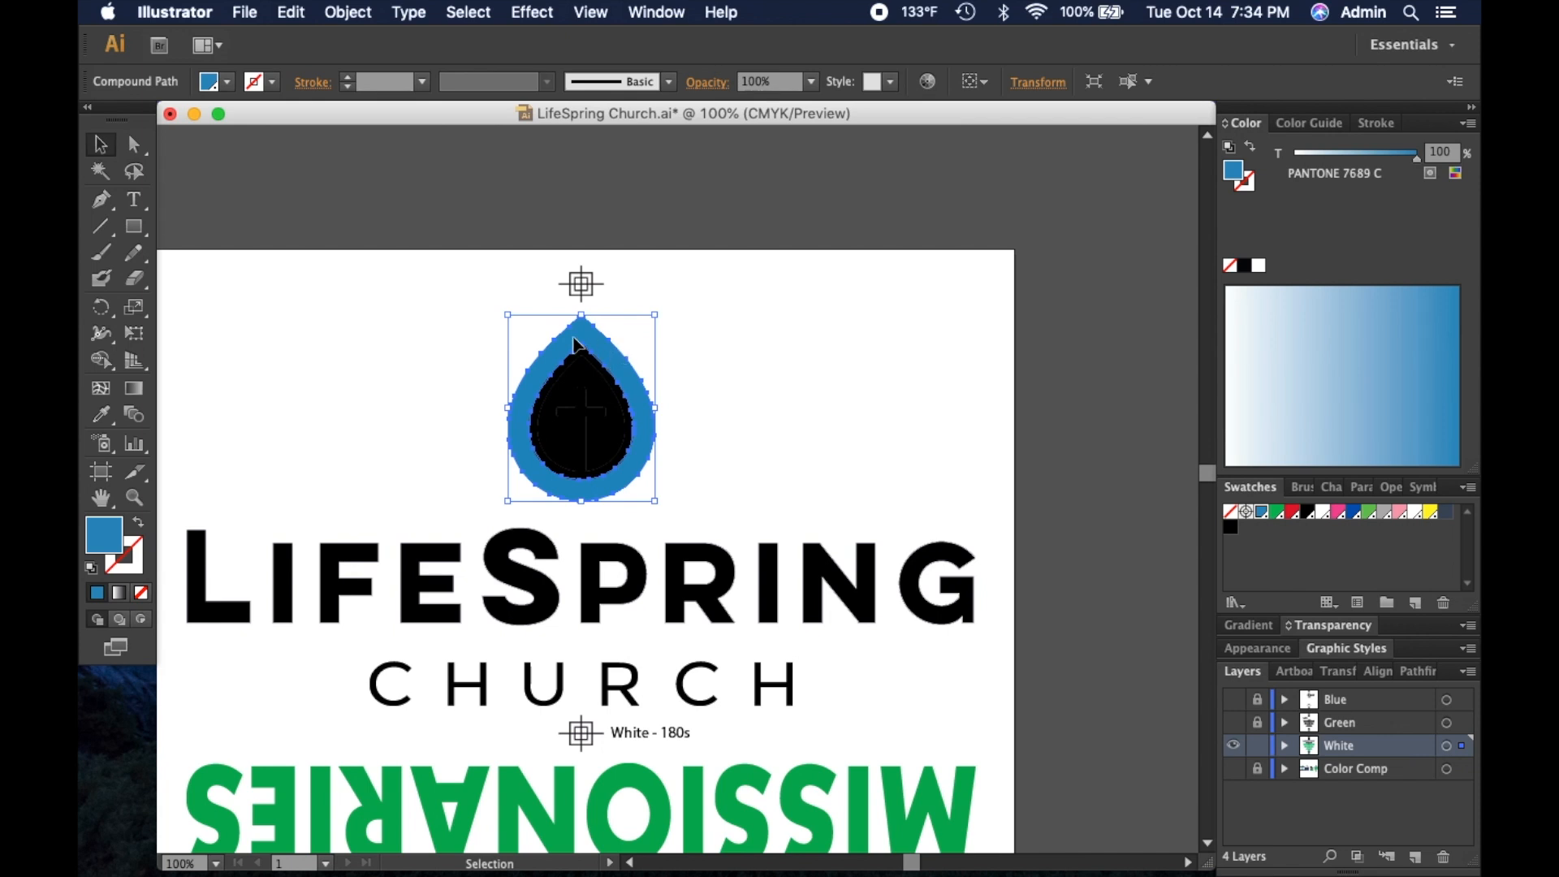
click(338, 10)
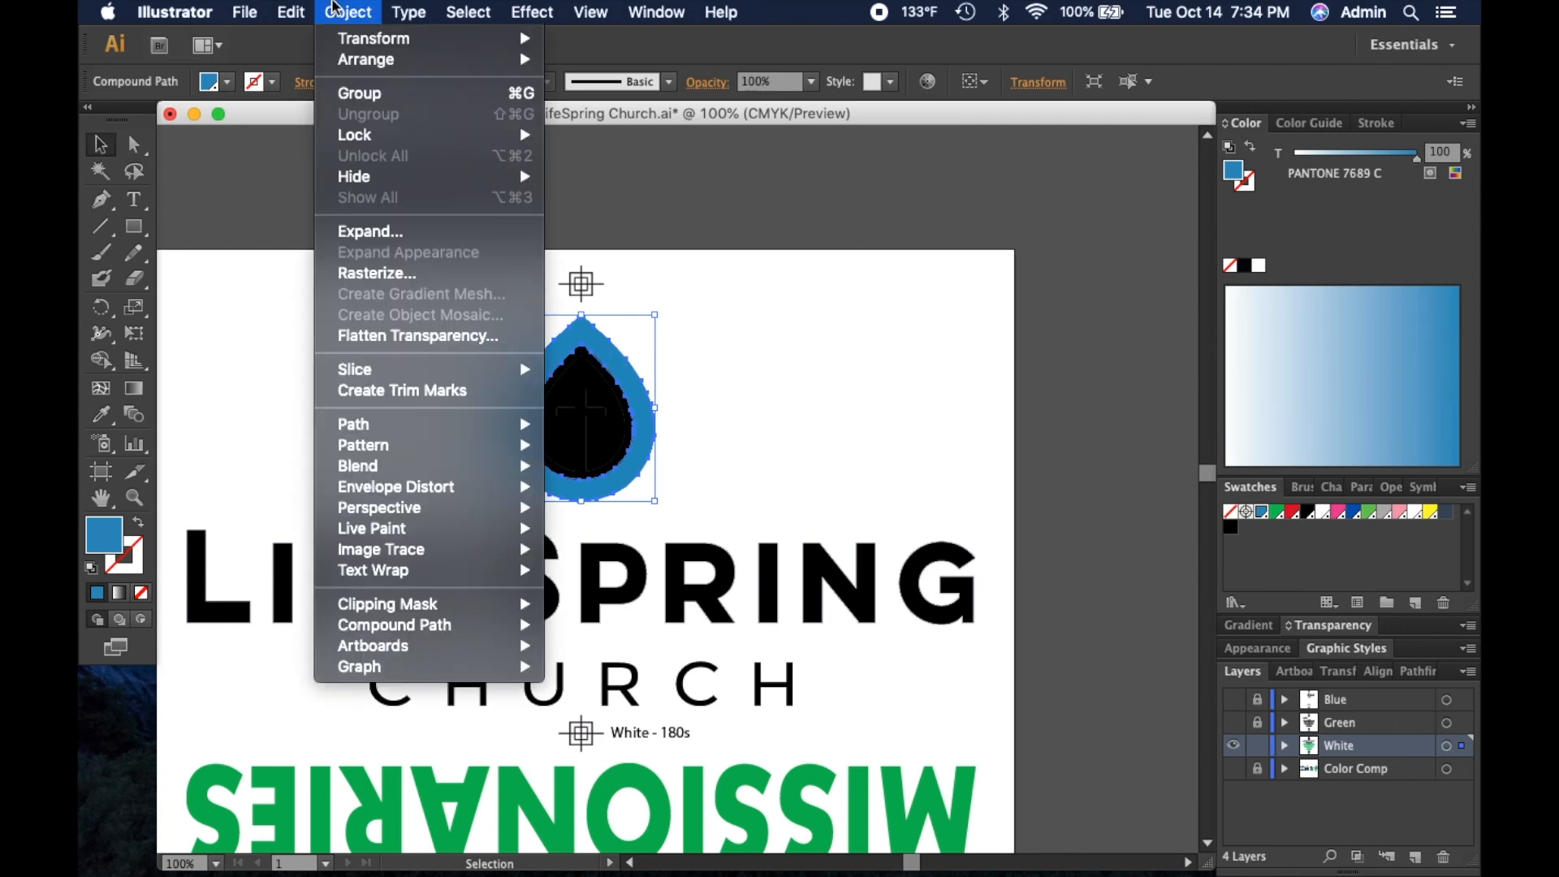
mouse_move(448, 627)
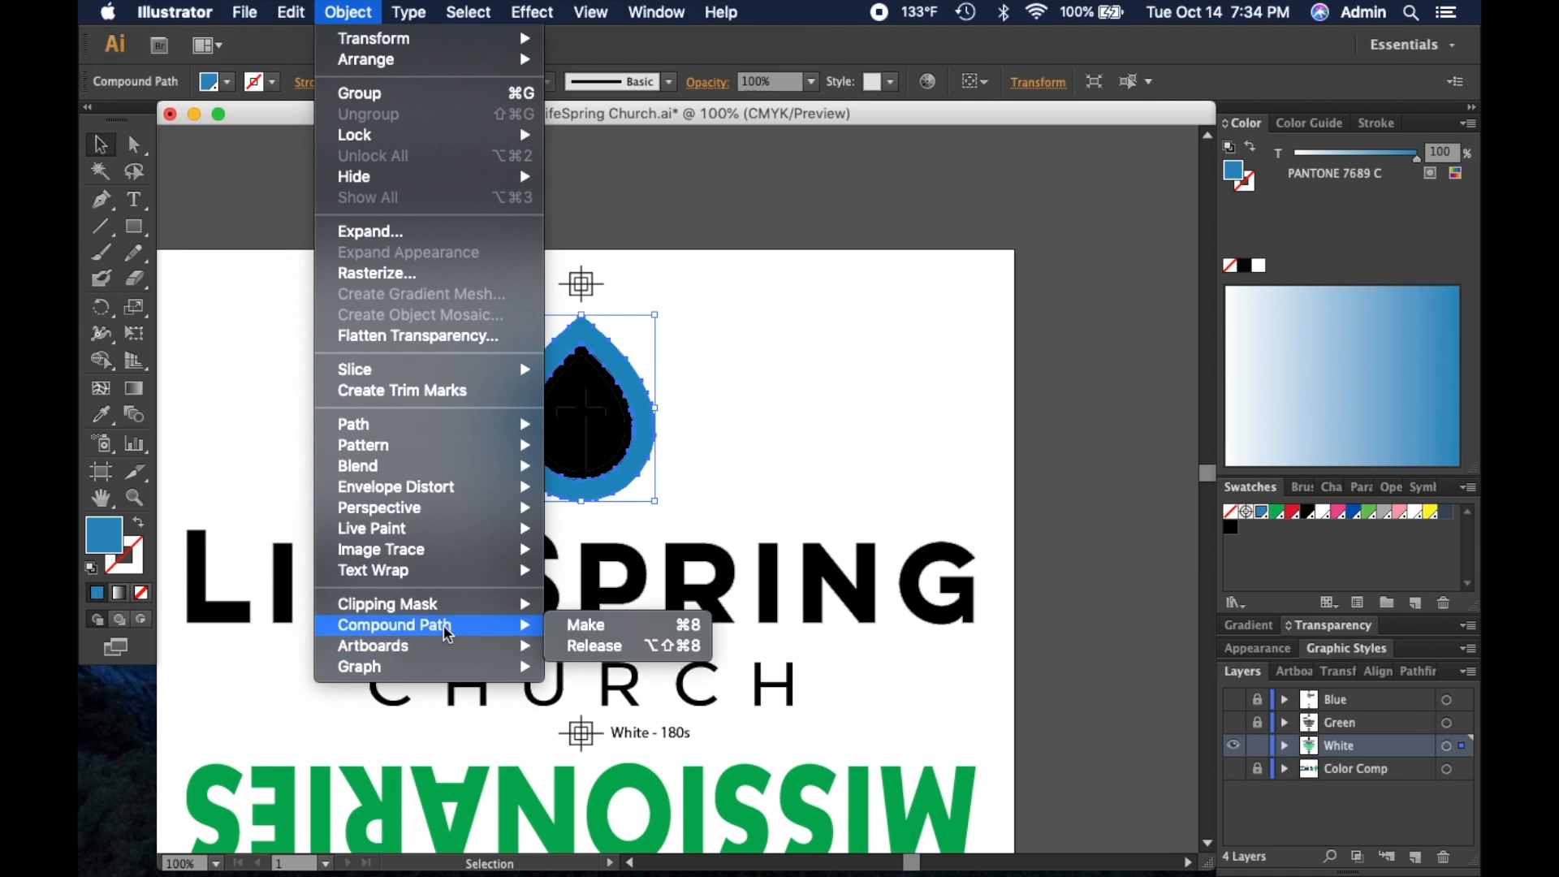
click(619, 627)
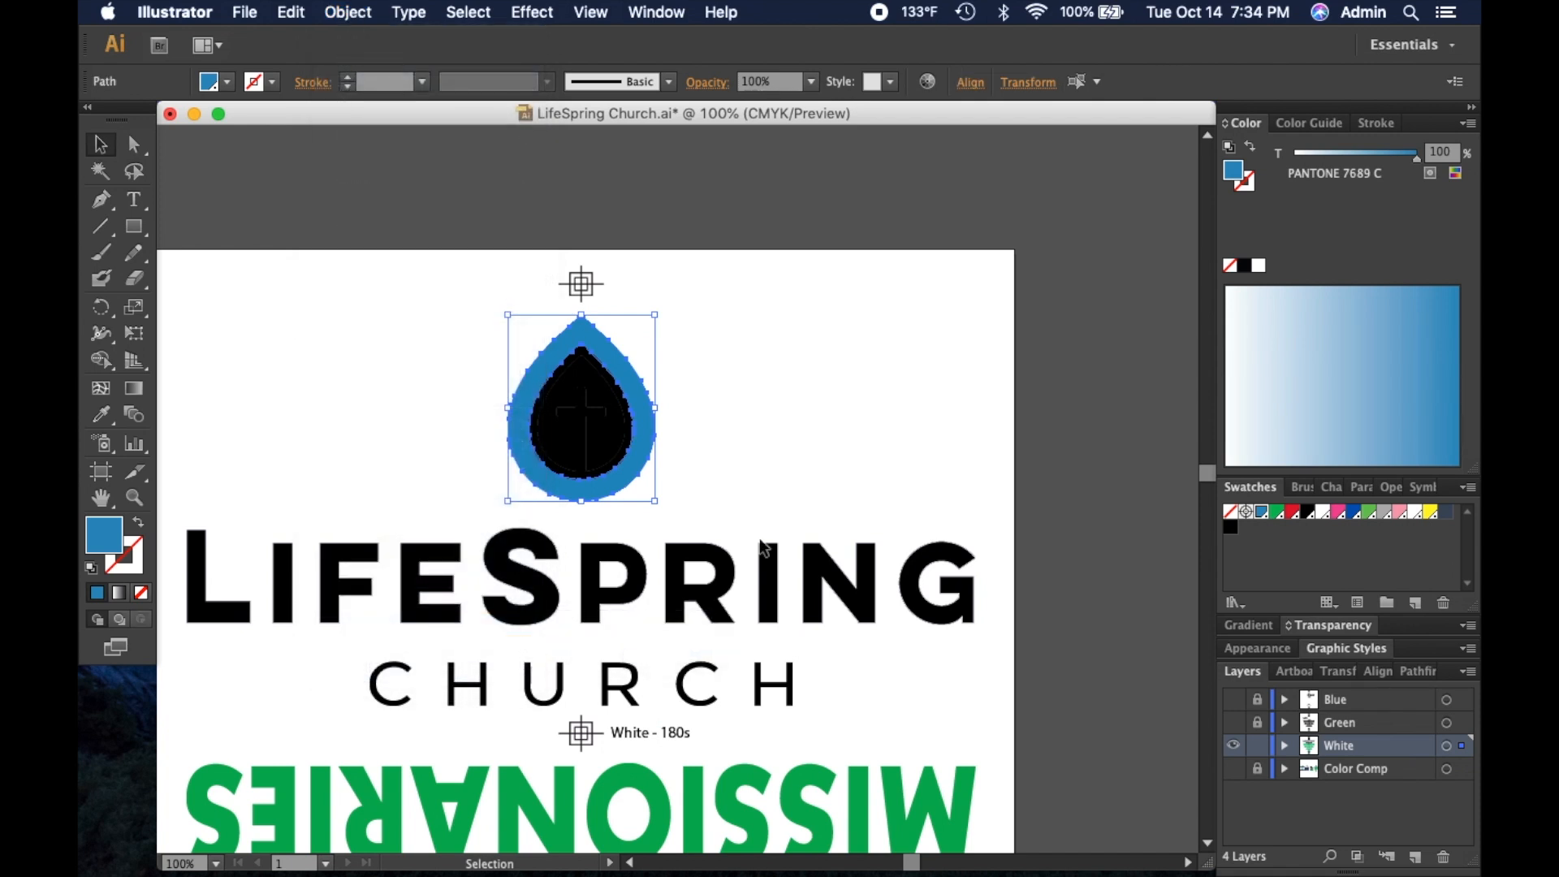
click(1083, 429)
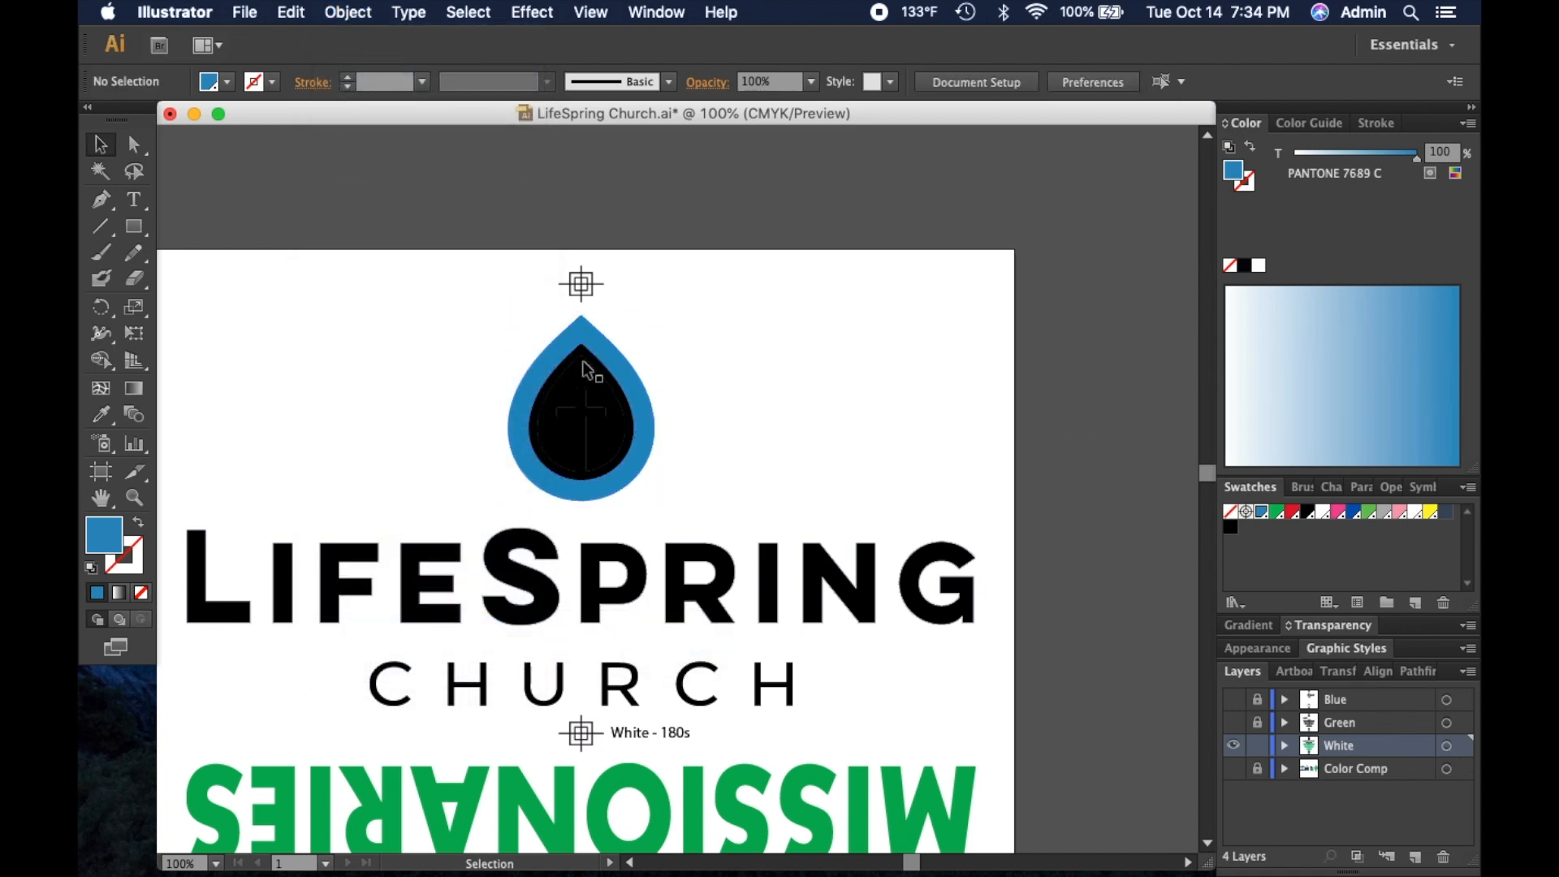
Step: Fill the outer drop of the upper emblem with Rich Black and give it a white 0.85 pt stroke
click(619, 358)
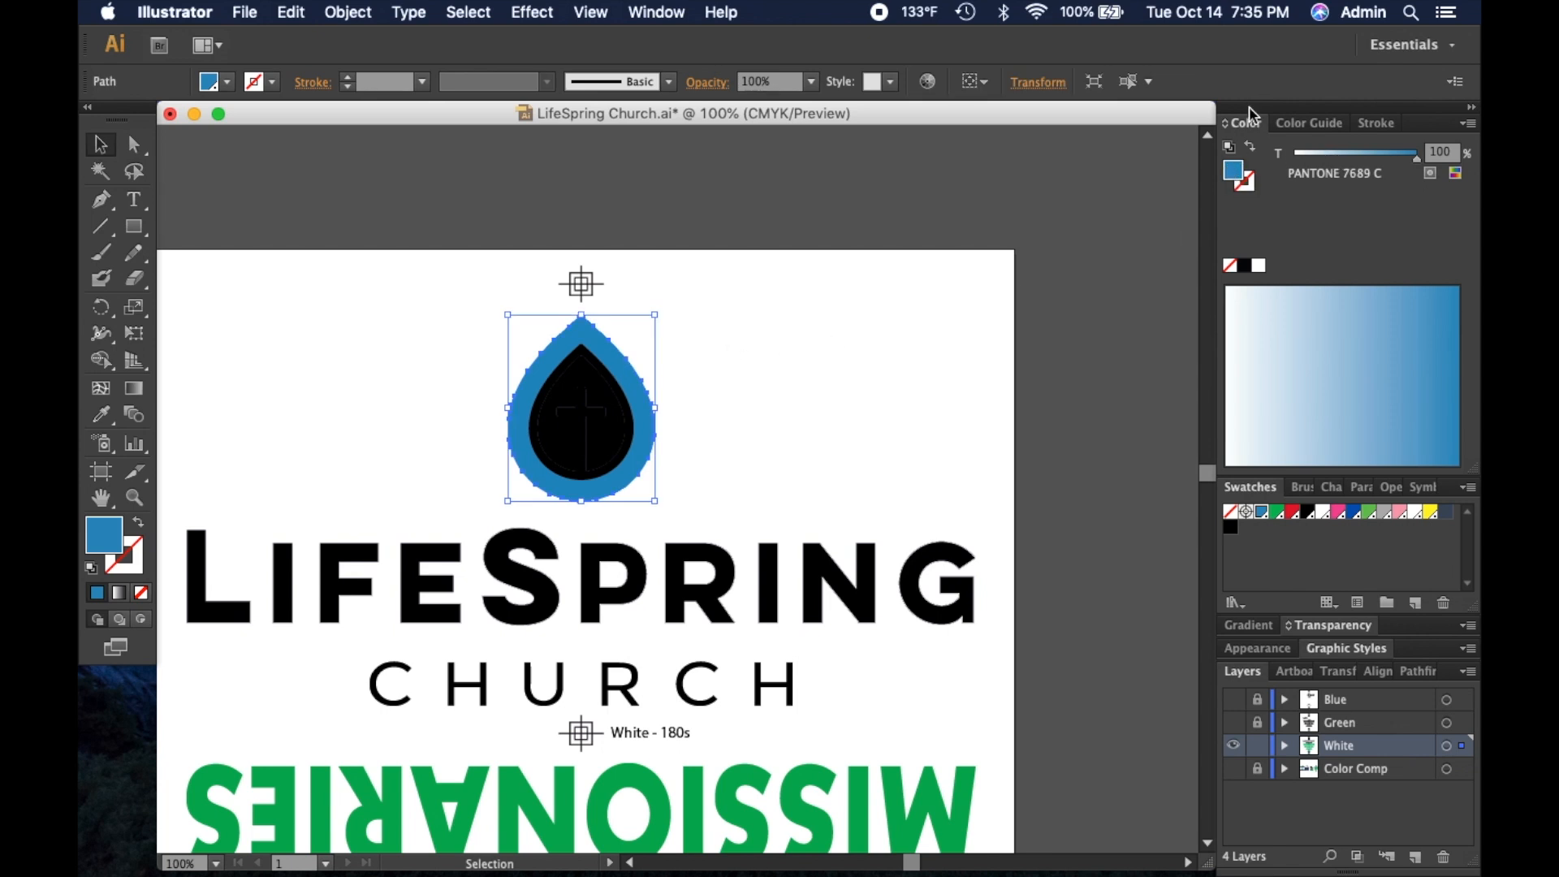
click(1231, 528)
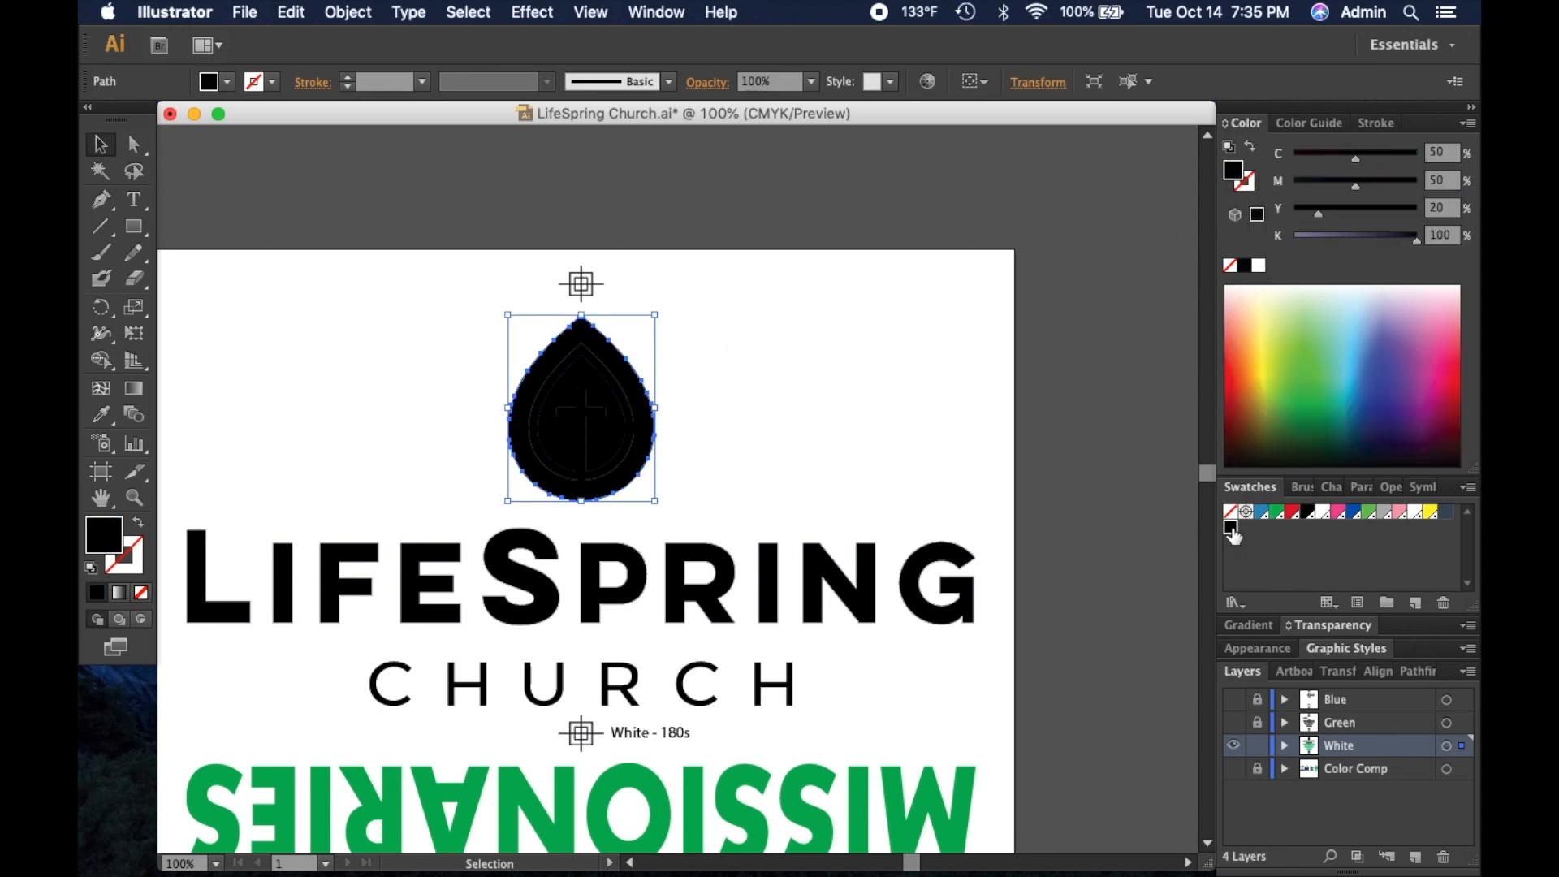
click(1248, 185)
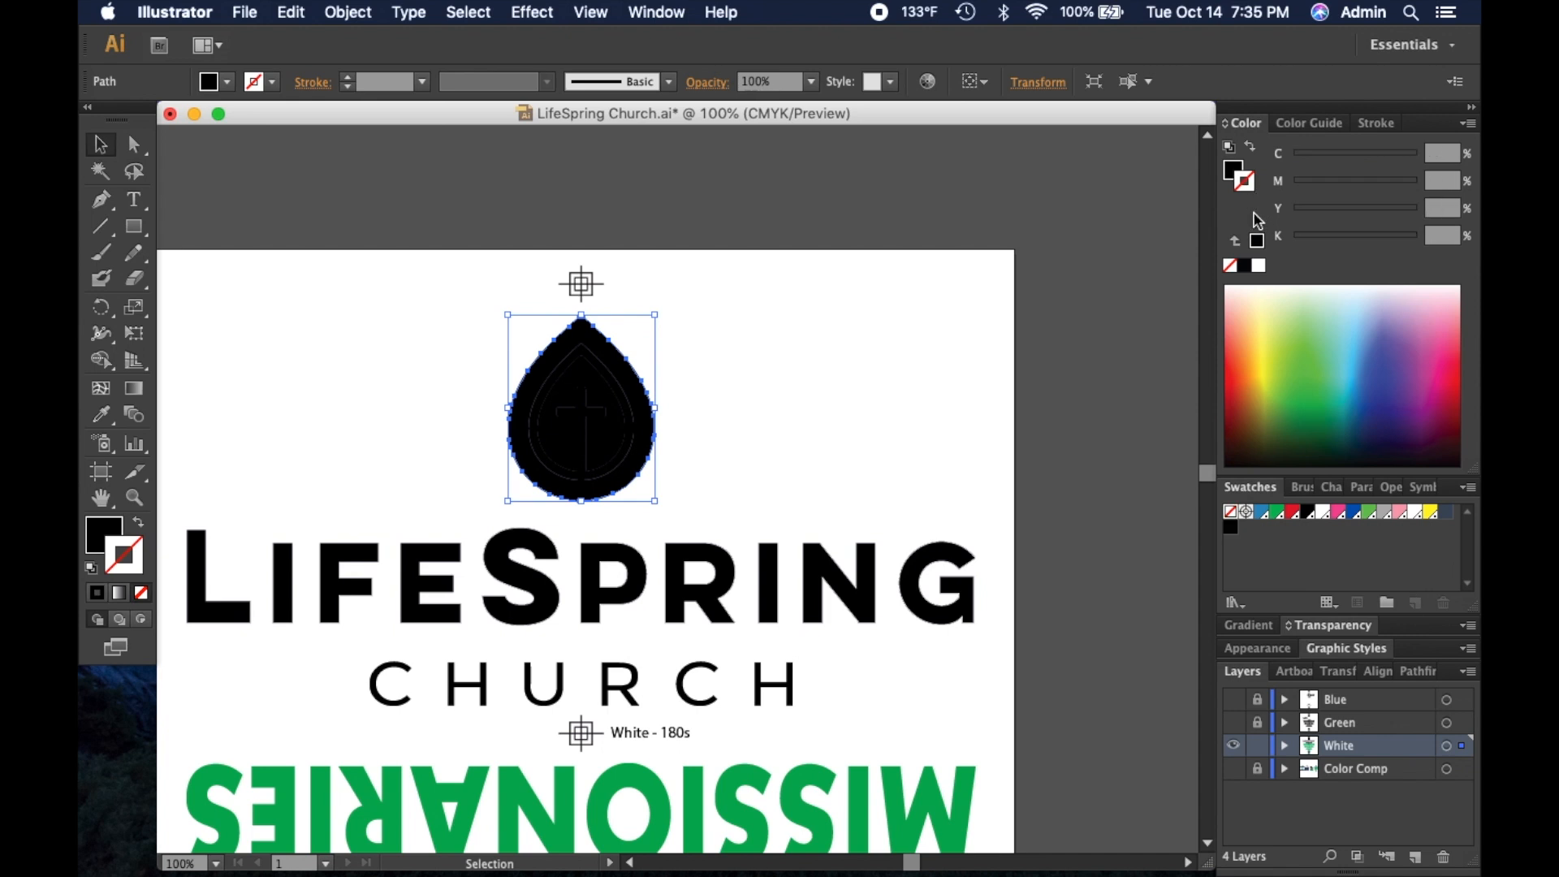
click(1259, 269)
click(1371, 123)
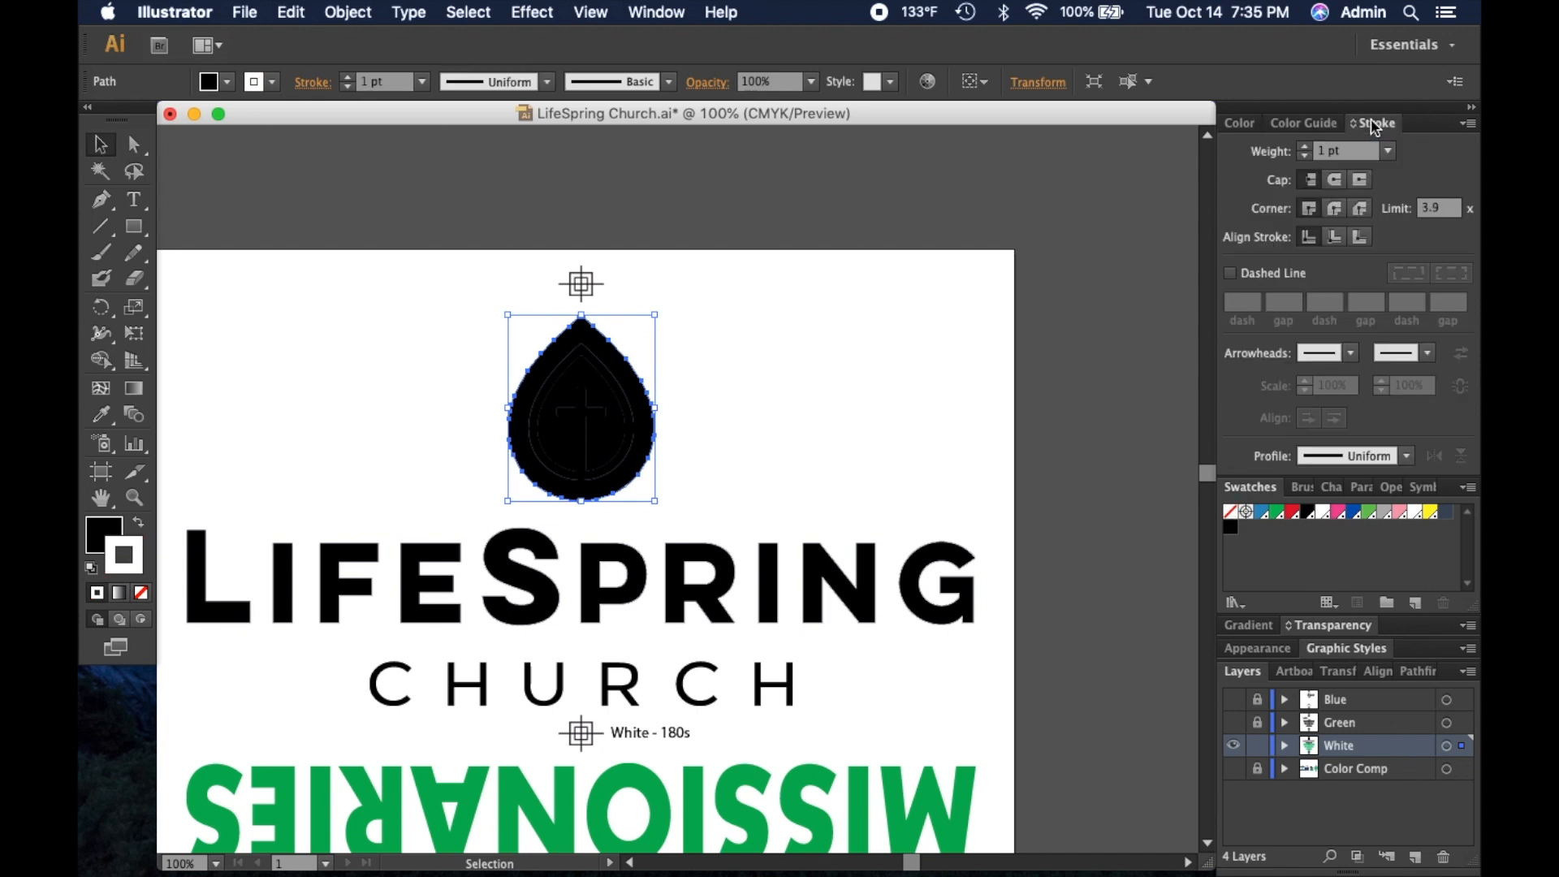
click(1315, 151)
text(.85)
key(Return)
Step: Fill the inverted MISSIONARIES, FOLLOWERS and FAMILY lettering on the White layer with Rich Black
scroll(1066, 510, down, 5)
scroll(1054, 509, down, 8)
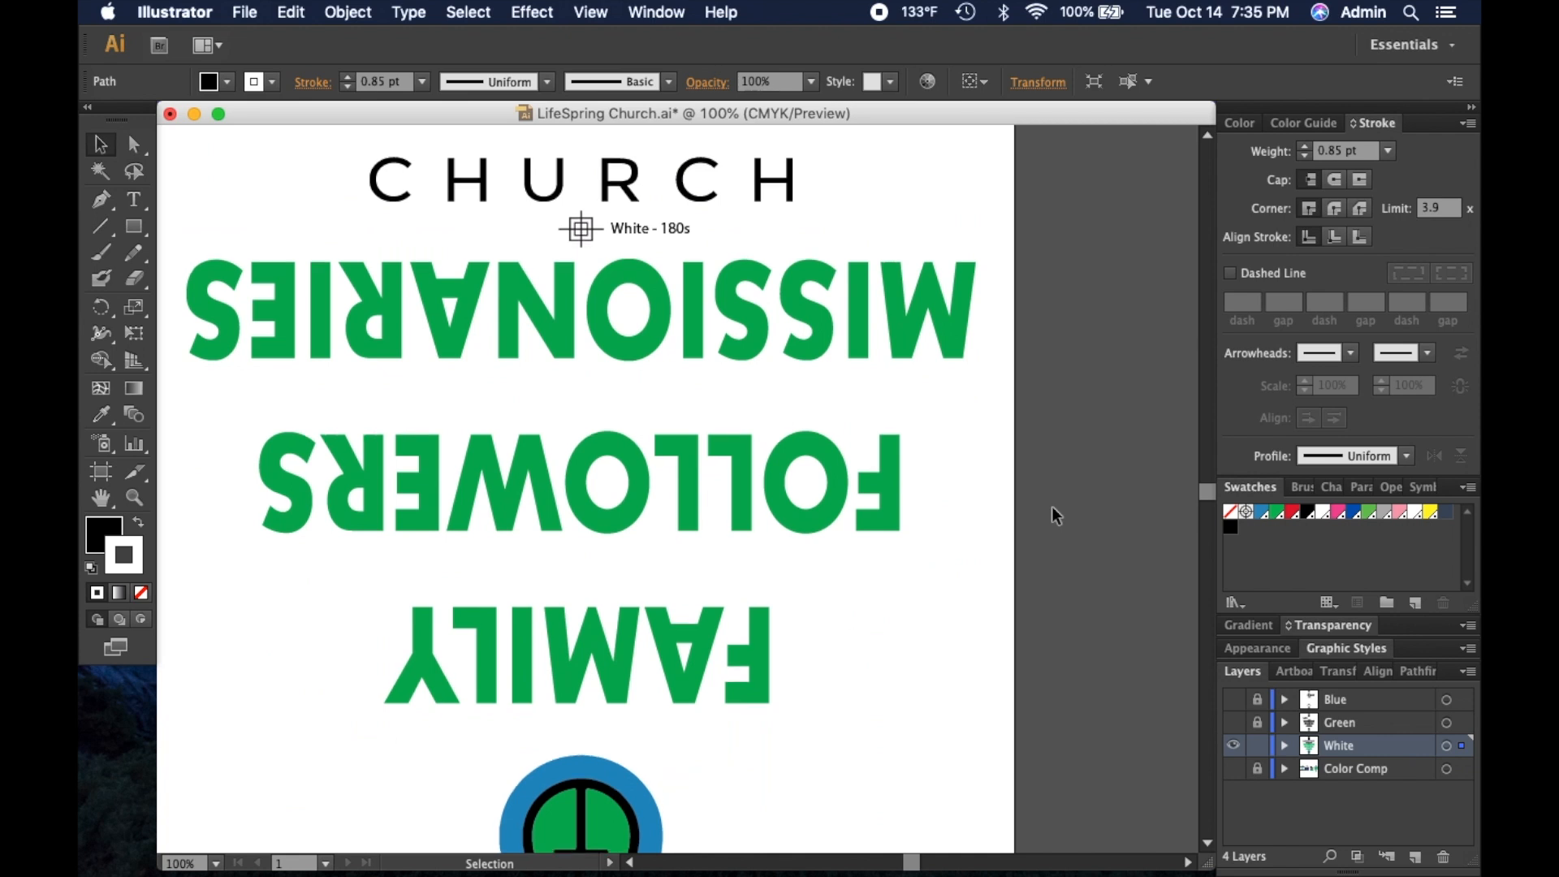
click(942, 284)
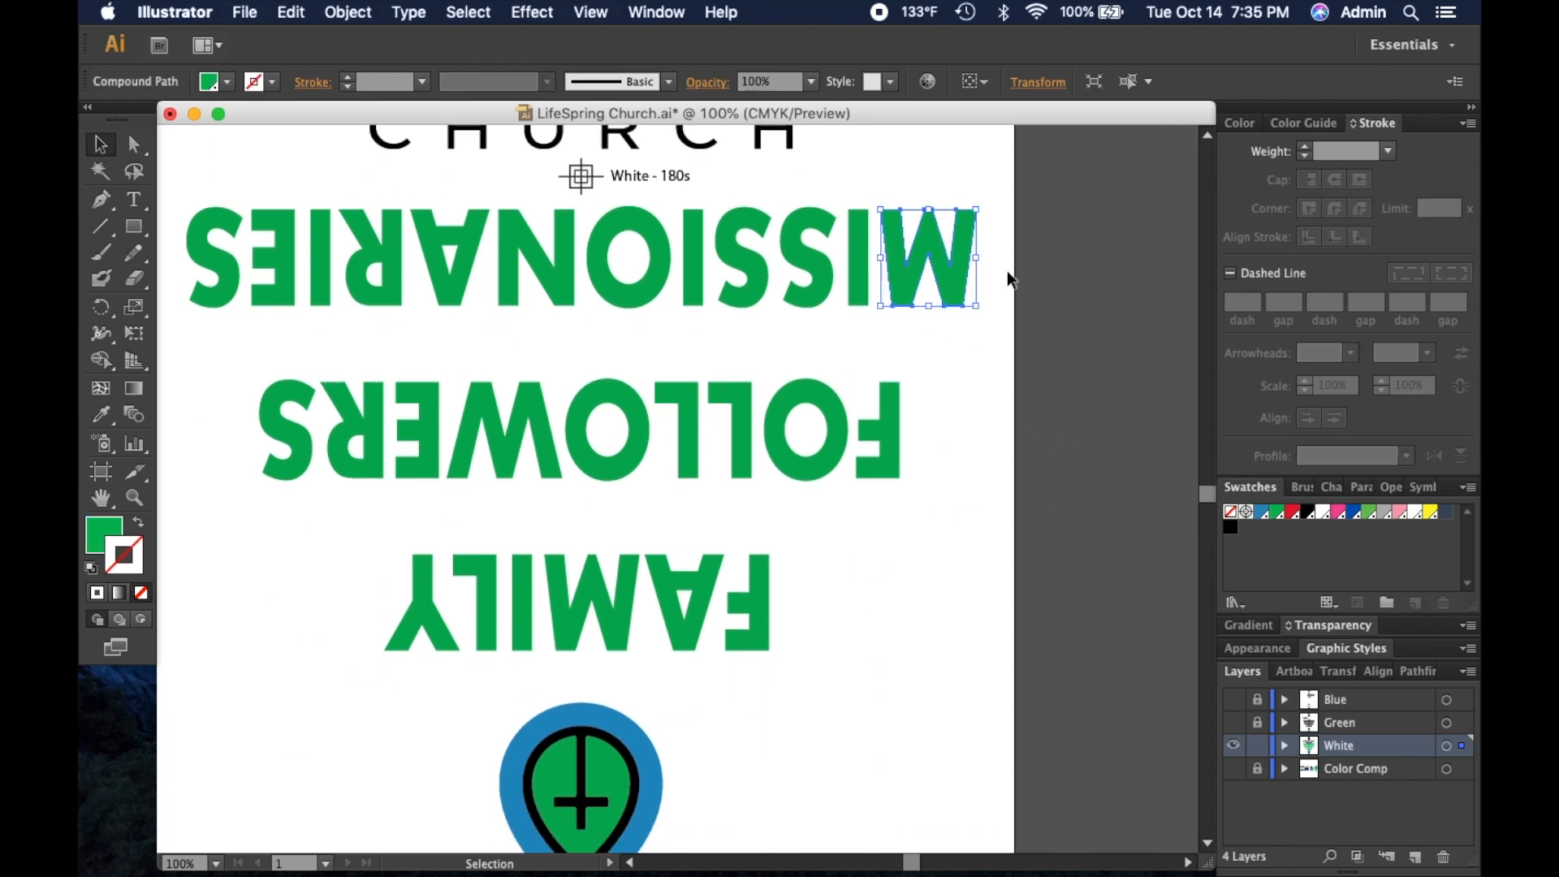
drag(1061, 210, 209, 627)
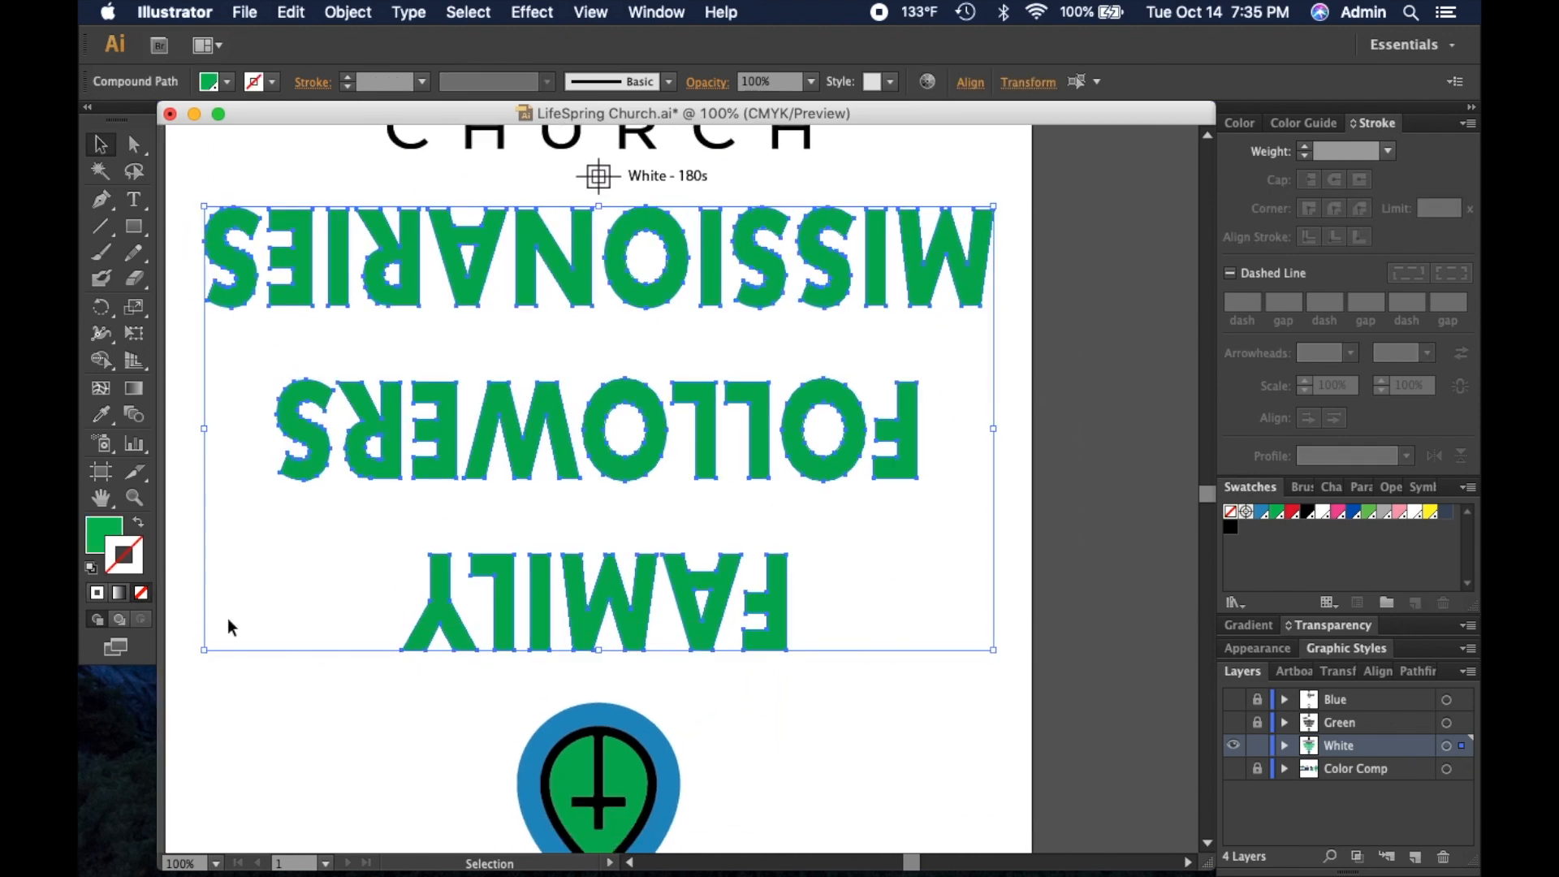
click(1240, 123)
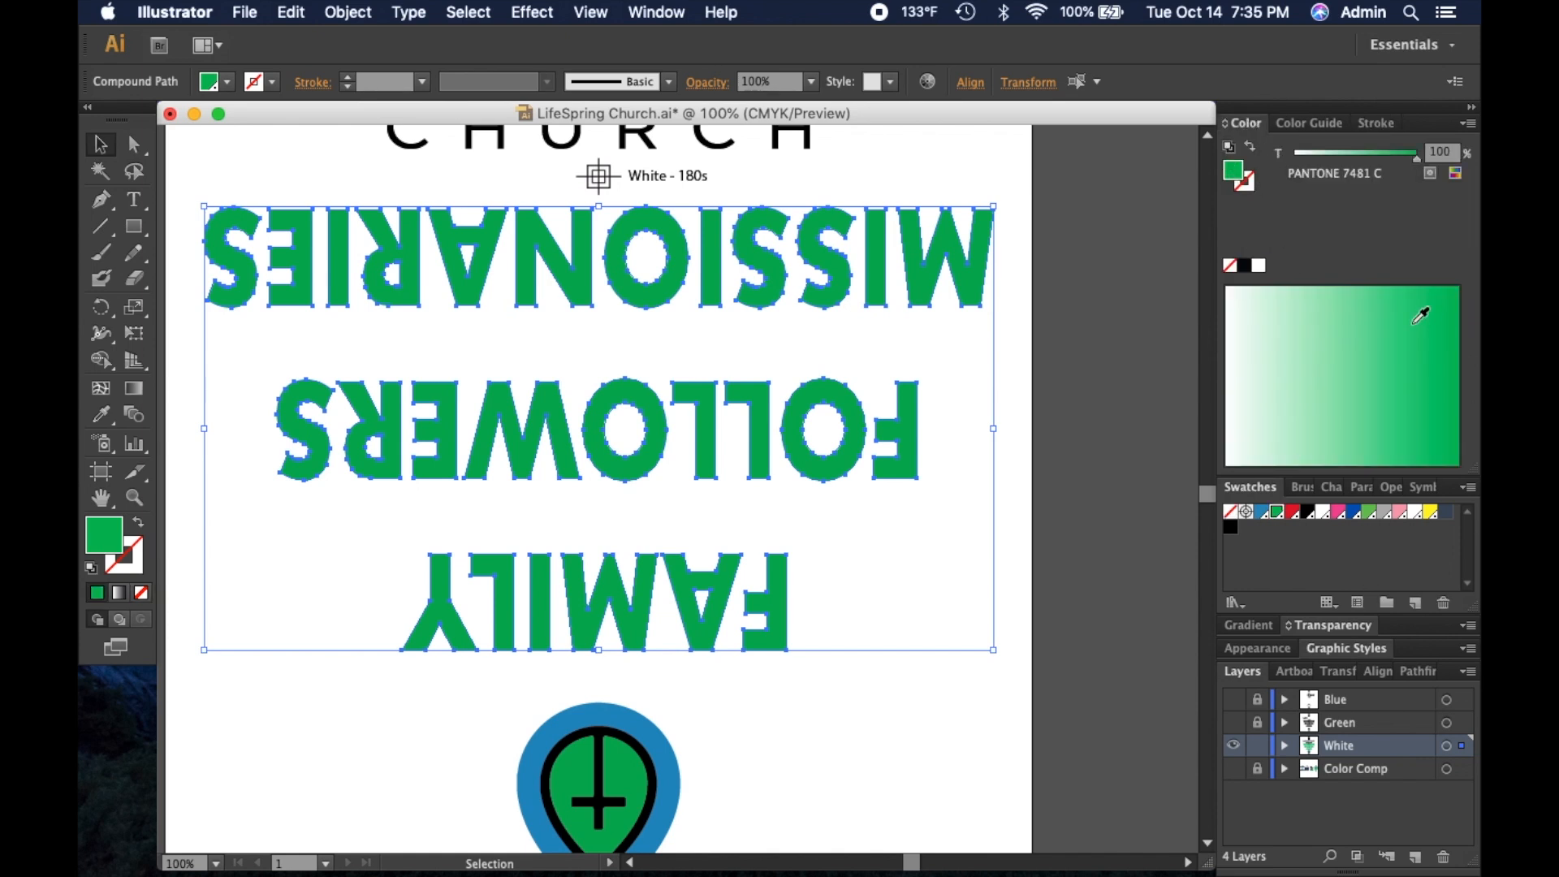
click(1231, 527)
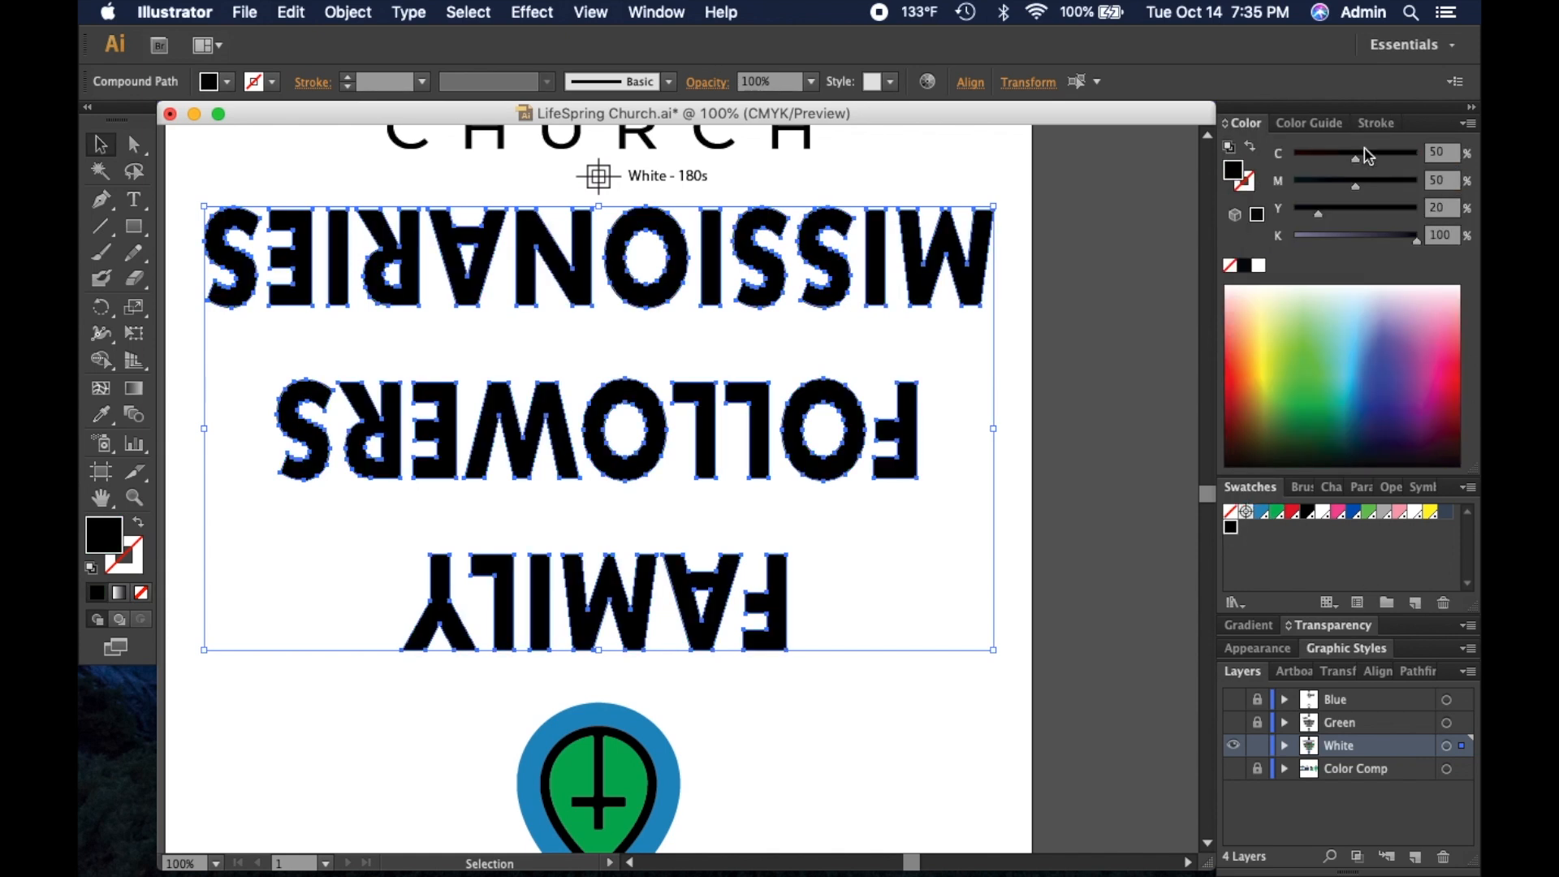
Step: Add a white 0.85 pt stroke to the MISSIONARIES, FOLLOWERS and FAMILY lettering
click(1250, 186)
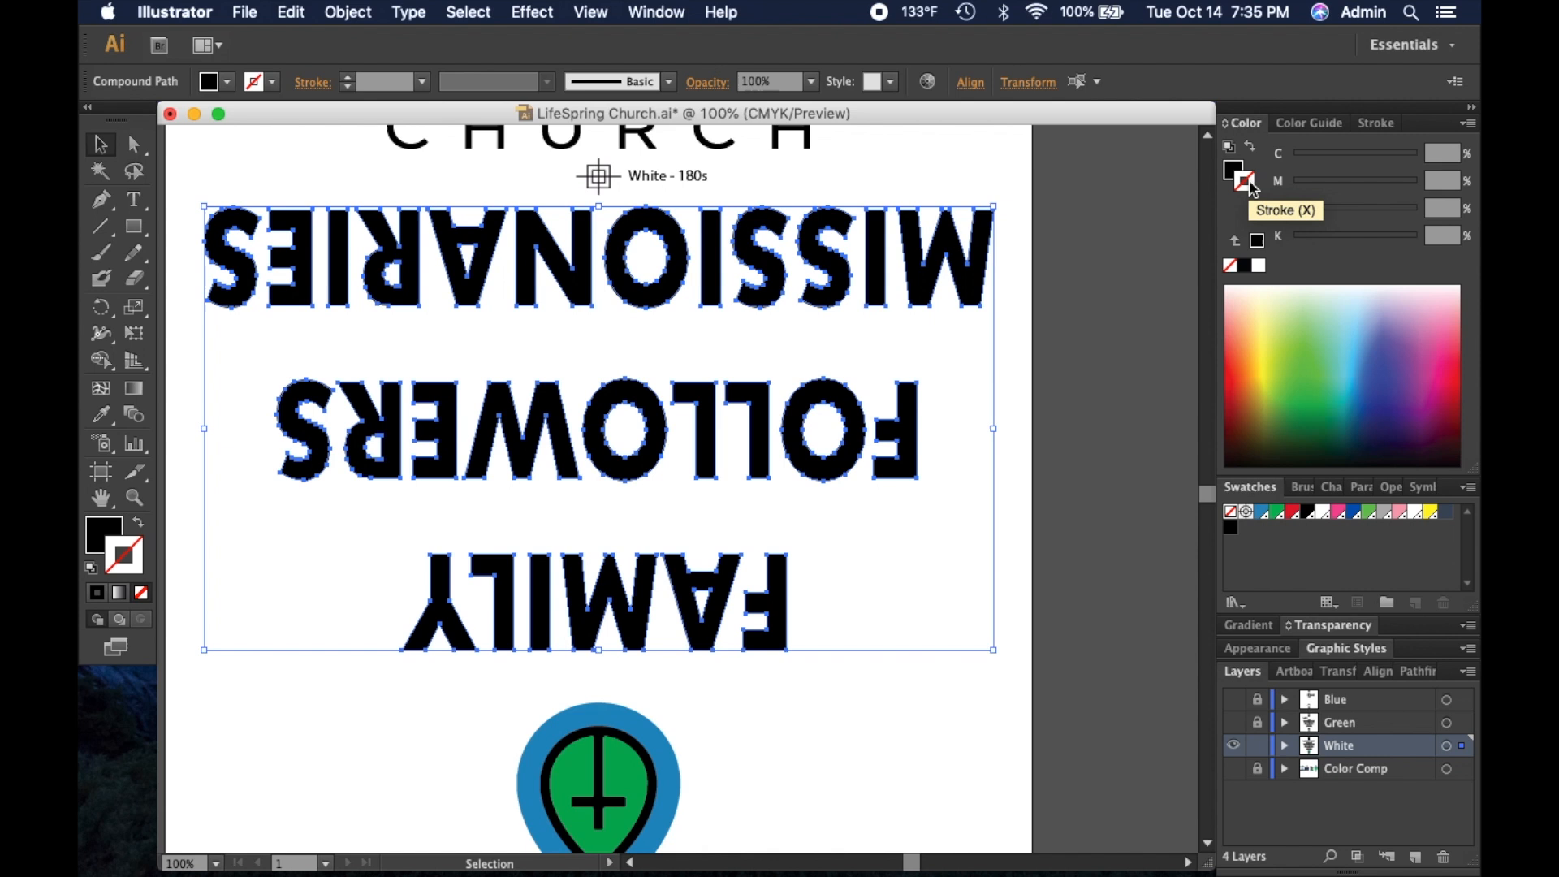
click(1259, 267)
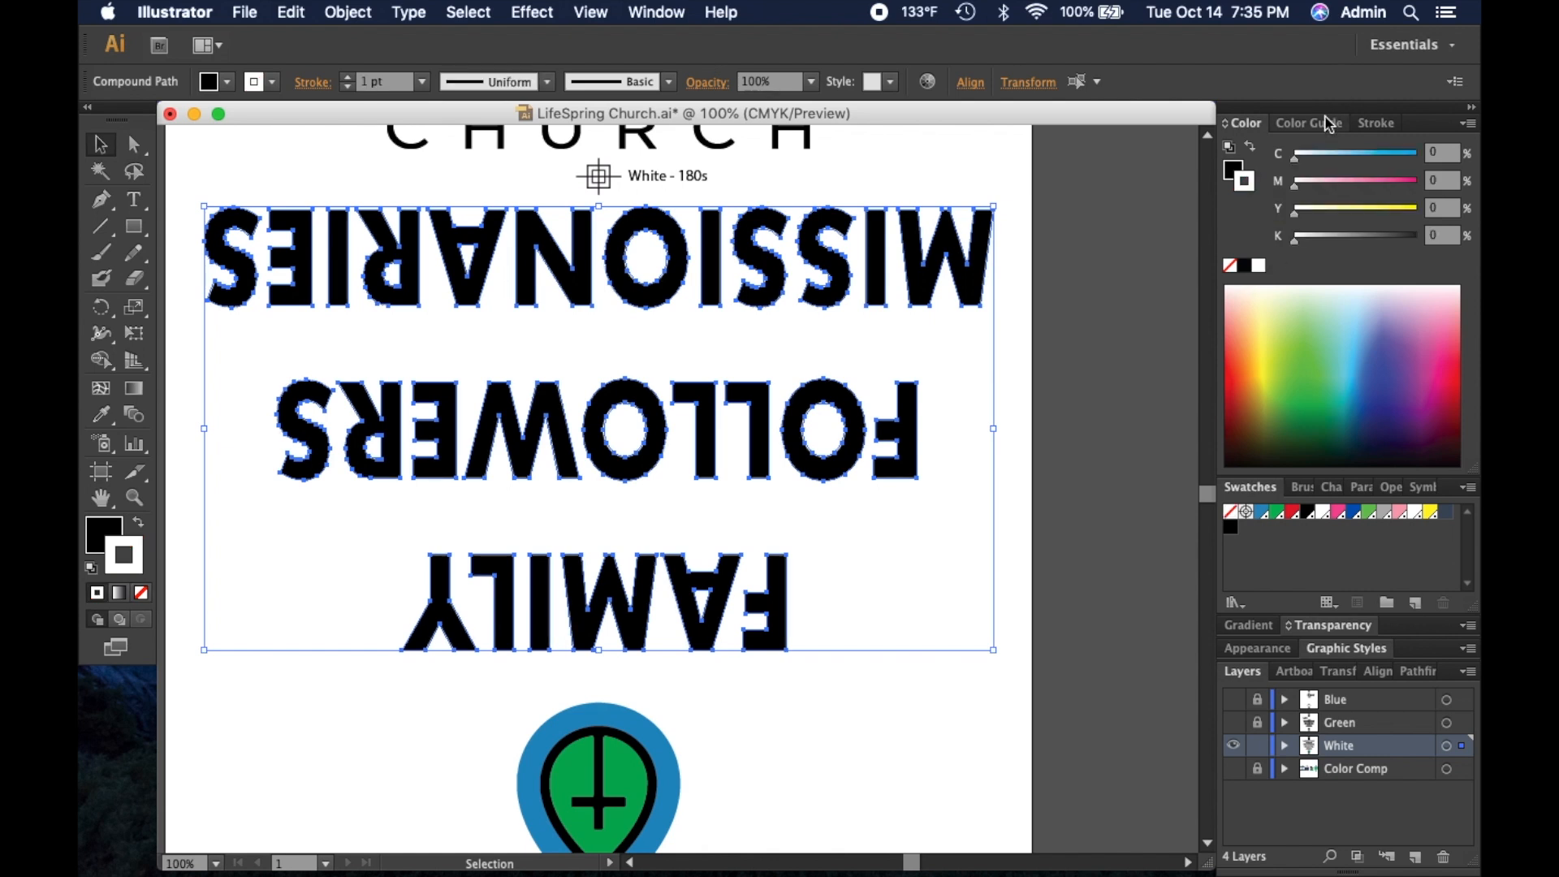
click(1374, 123)
double_click(1327, 155)
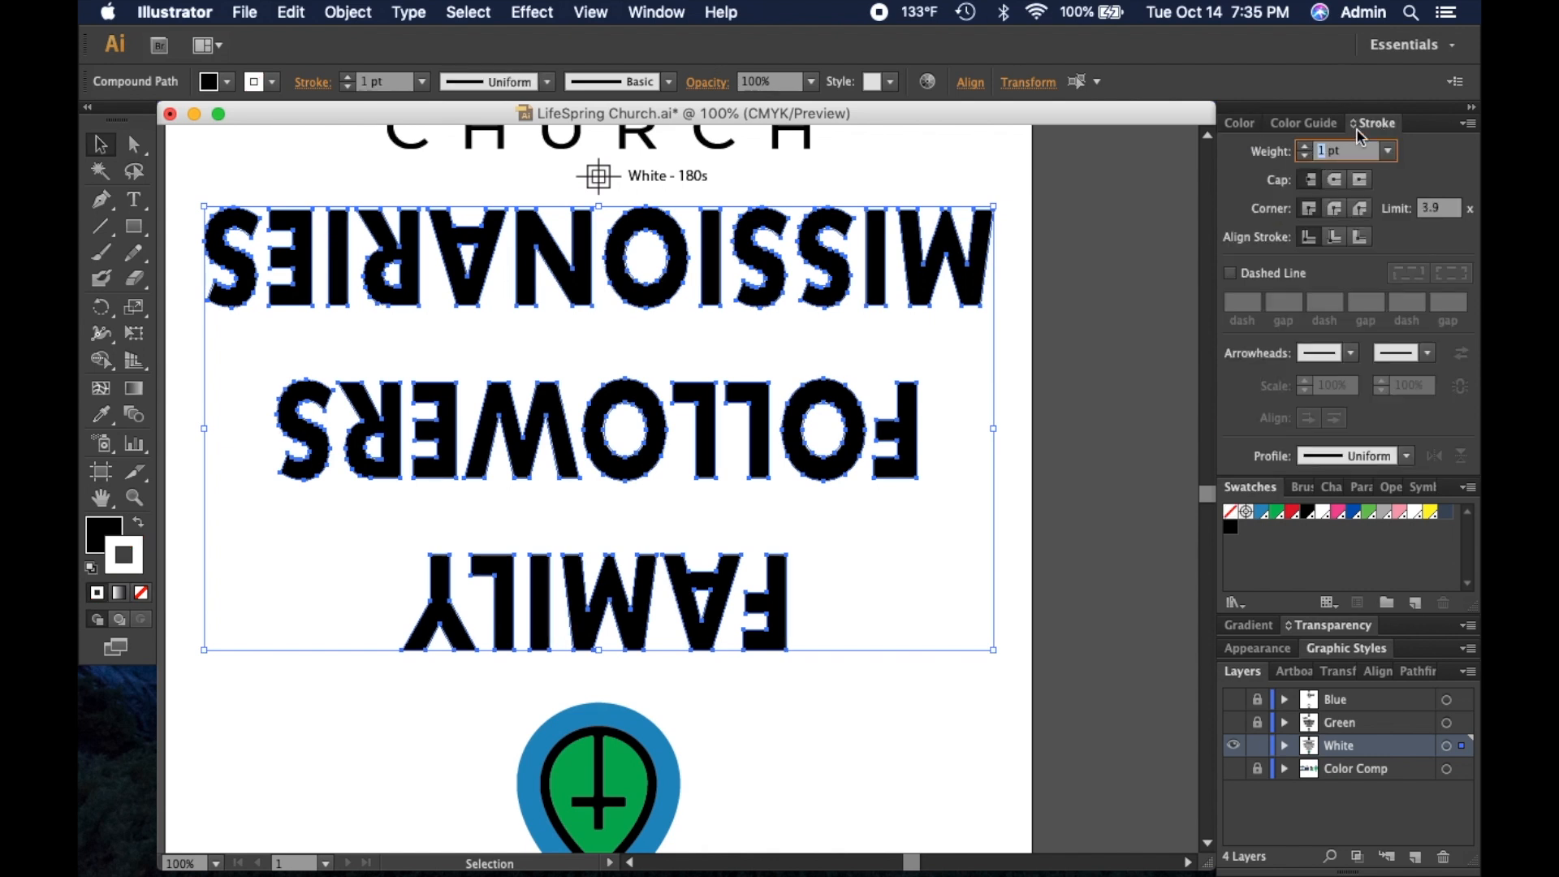
text(.85)
key(Return)
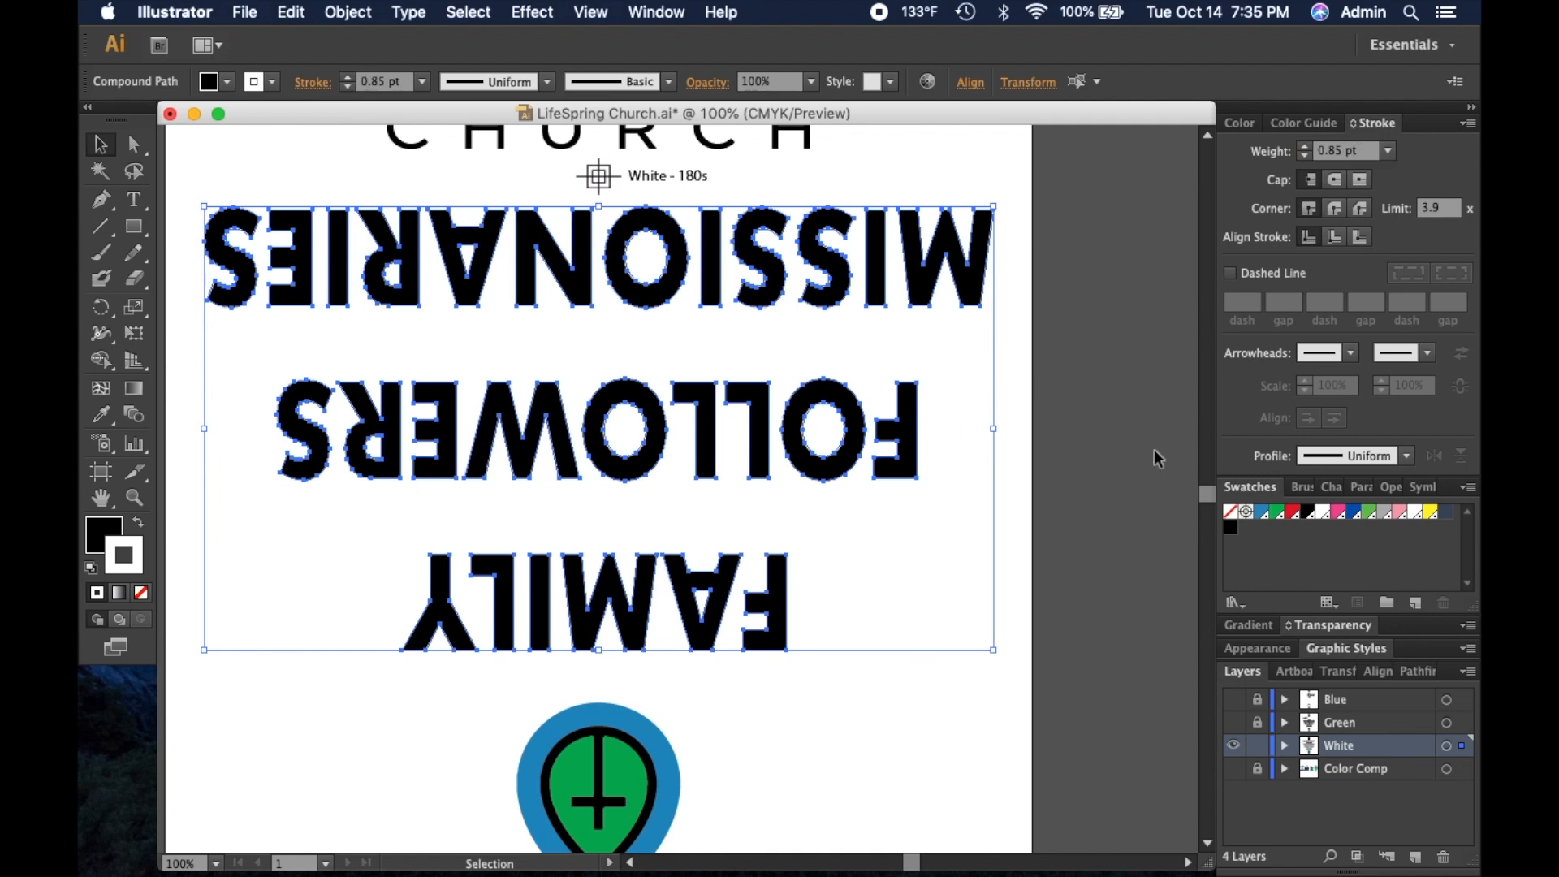
Step: Fill the green inner shape of the inverted drop emblem below FAMILY with Rich Black
scroll(1154, 451, down, 4)
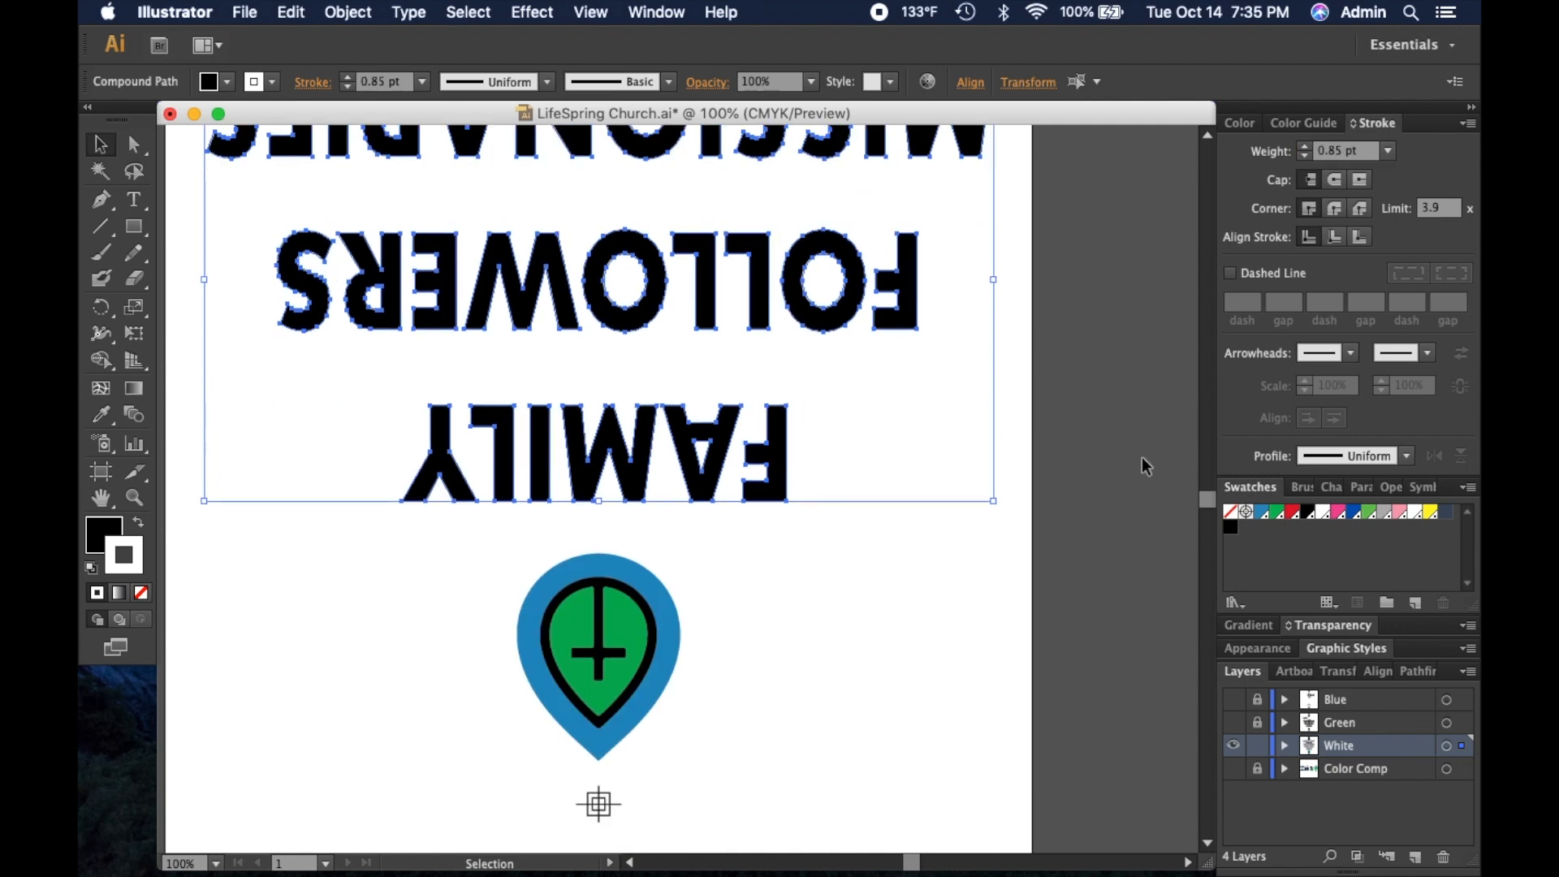
click(623, 630)
click(1240, 122)
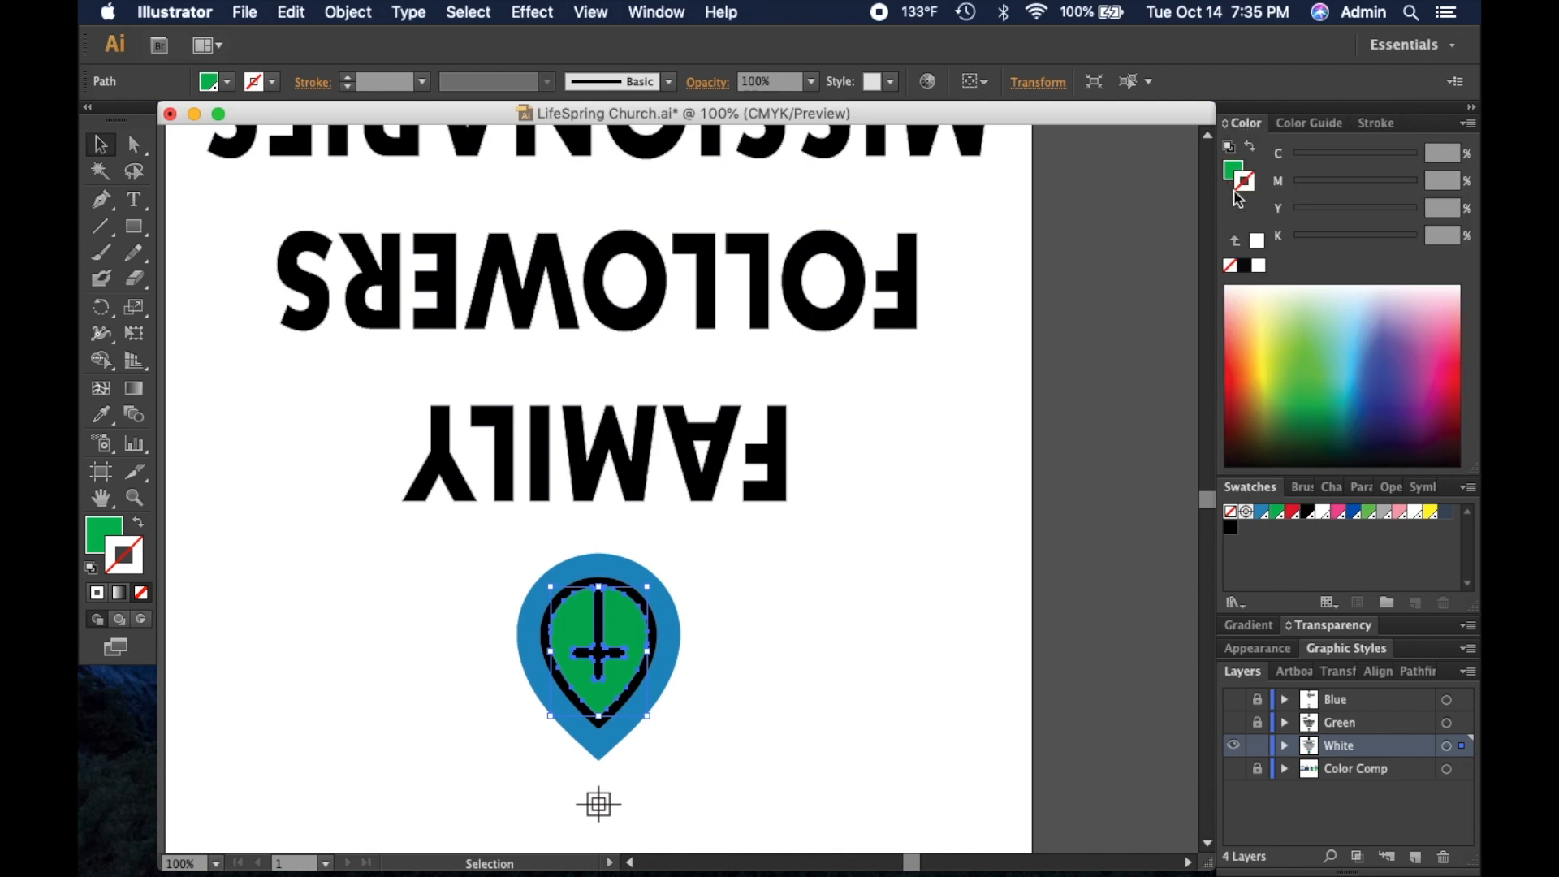
click(1232, 527)
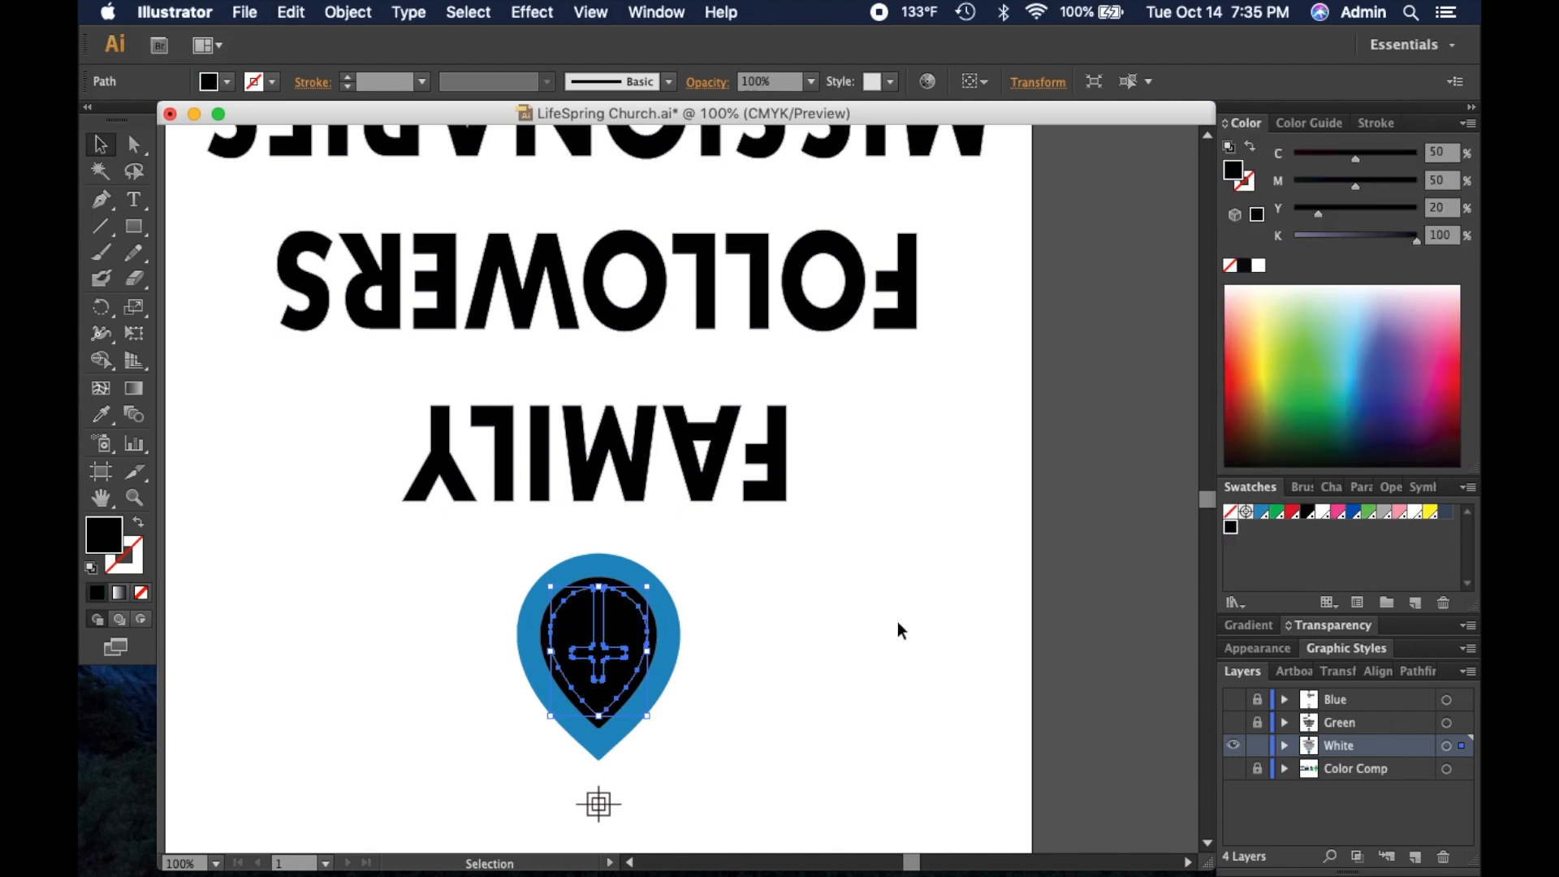
click(734, 737)
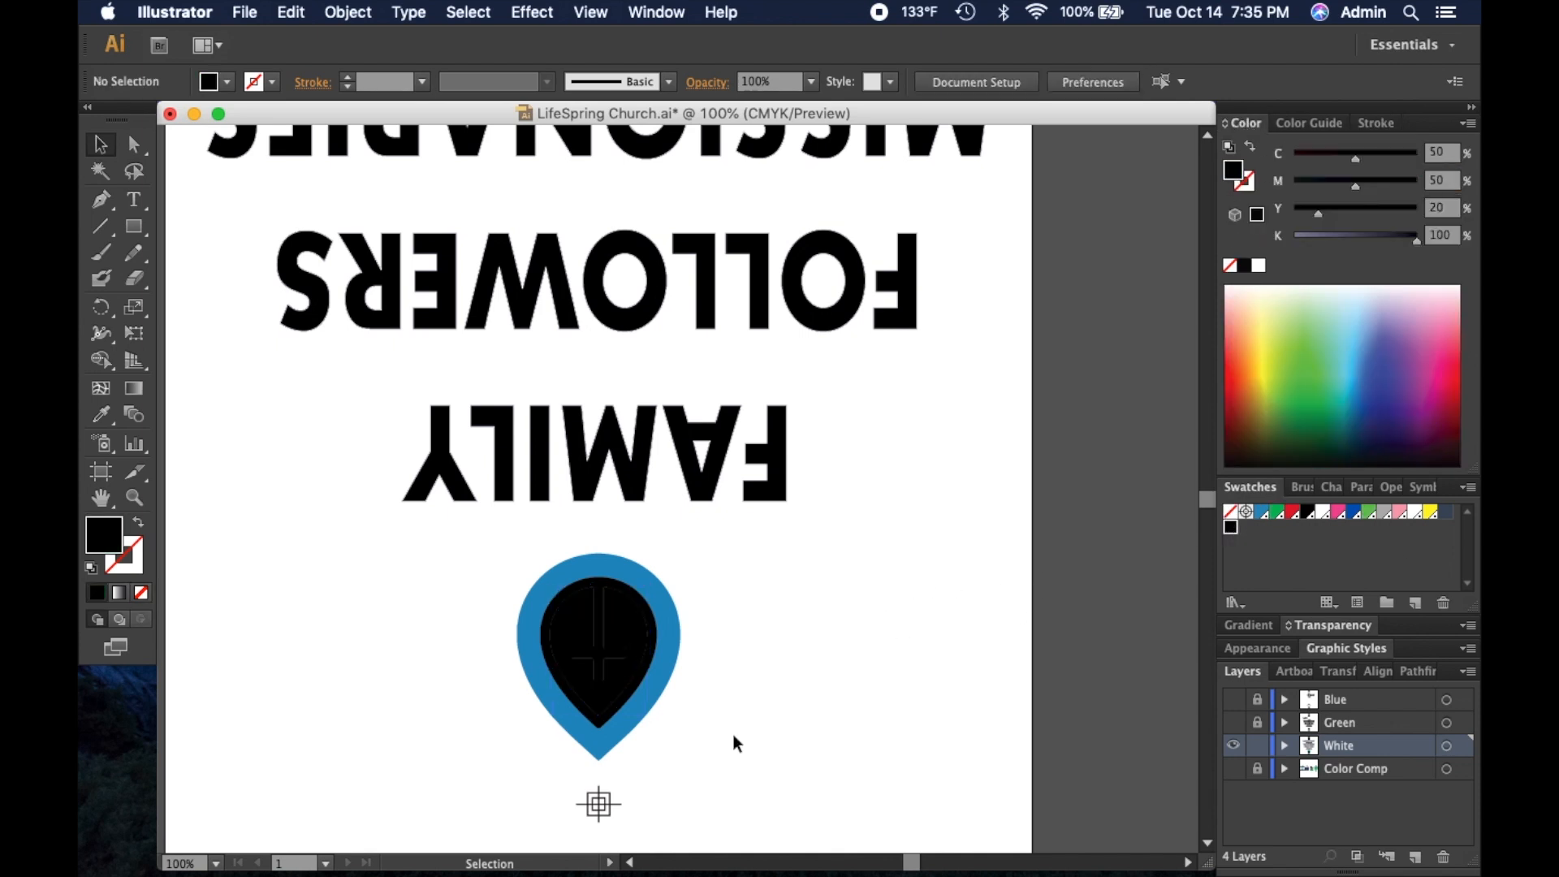
Step: Release the compound path of the blue ring in the inverted drop emblem
click(674, 627)
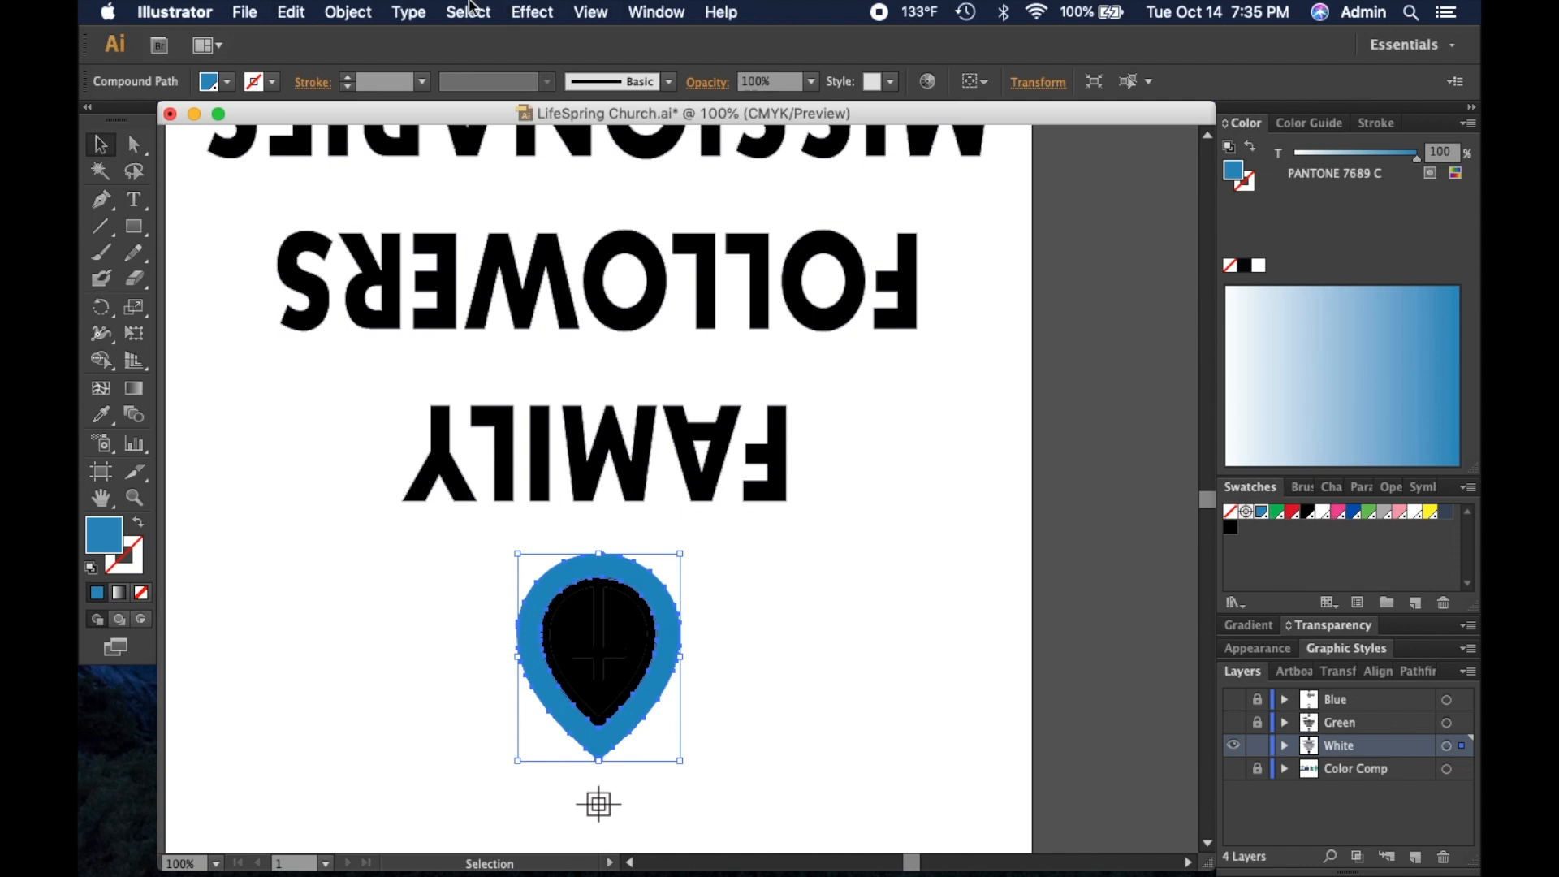
click(344, 11)
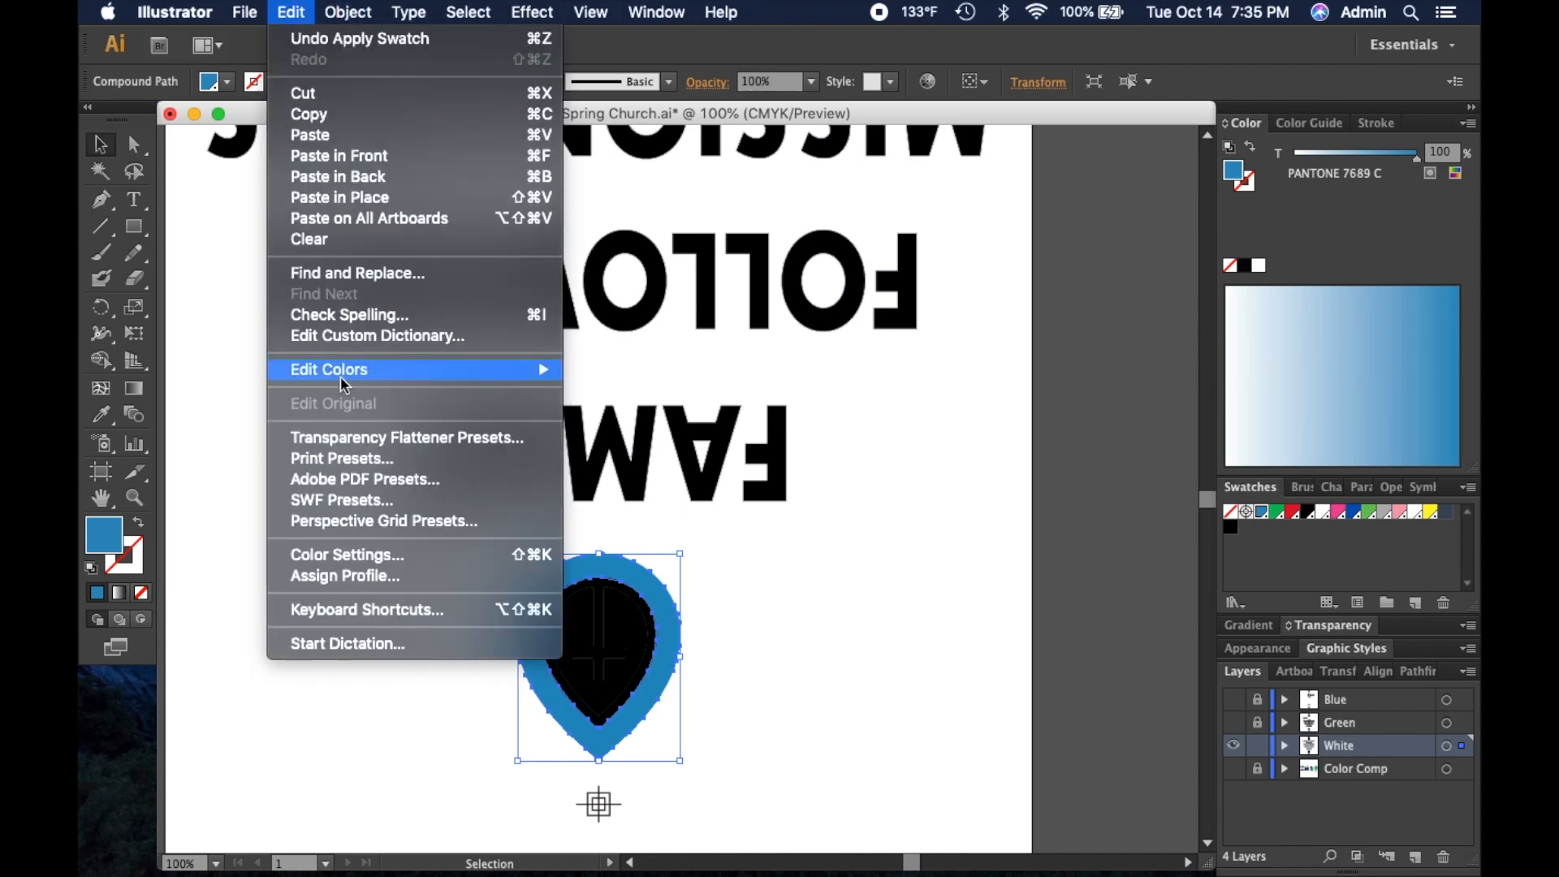
mouse_move(422, 627)
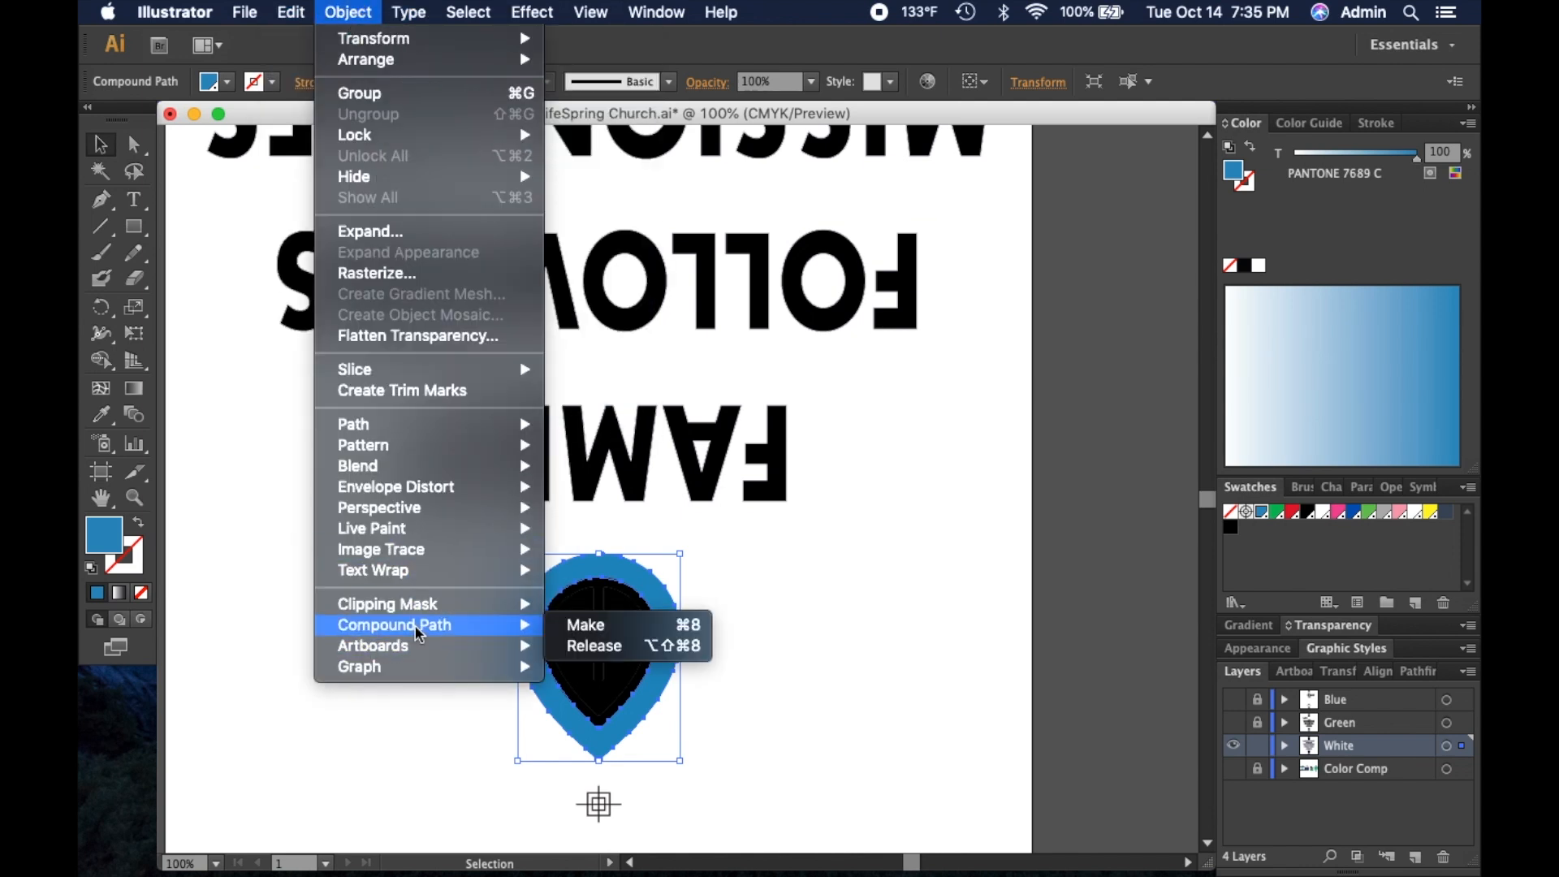
click(634, 645)
click(879, 630)
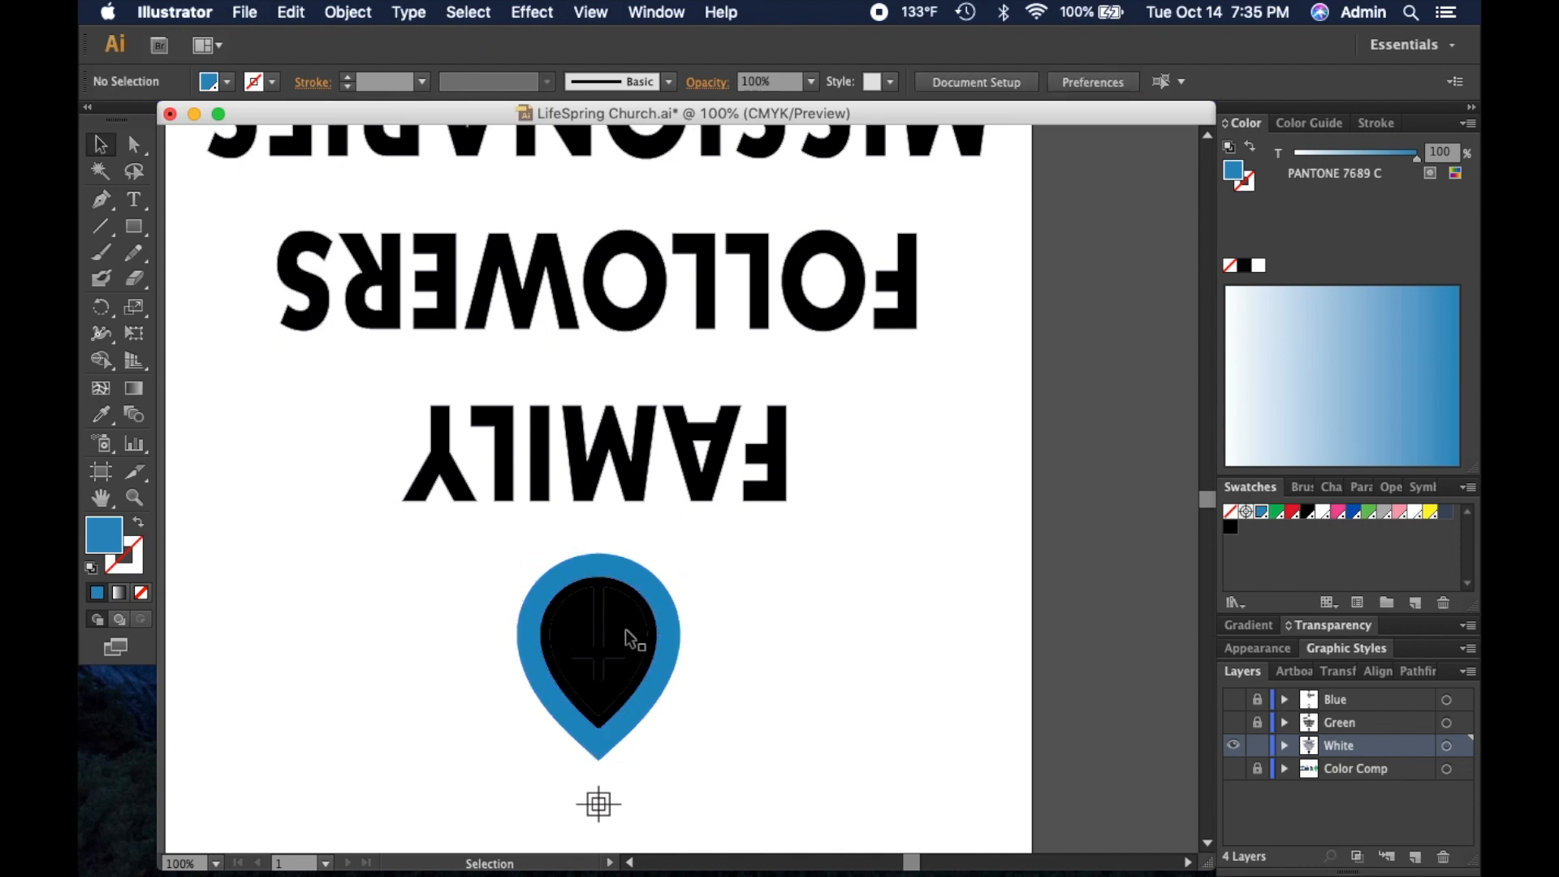
Step: Fill the outer shape of the inverted drop emblem with Rich Black and give it a white 0.85 pt stroke
click(666, 603)
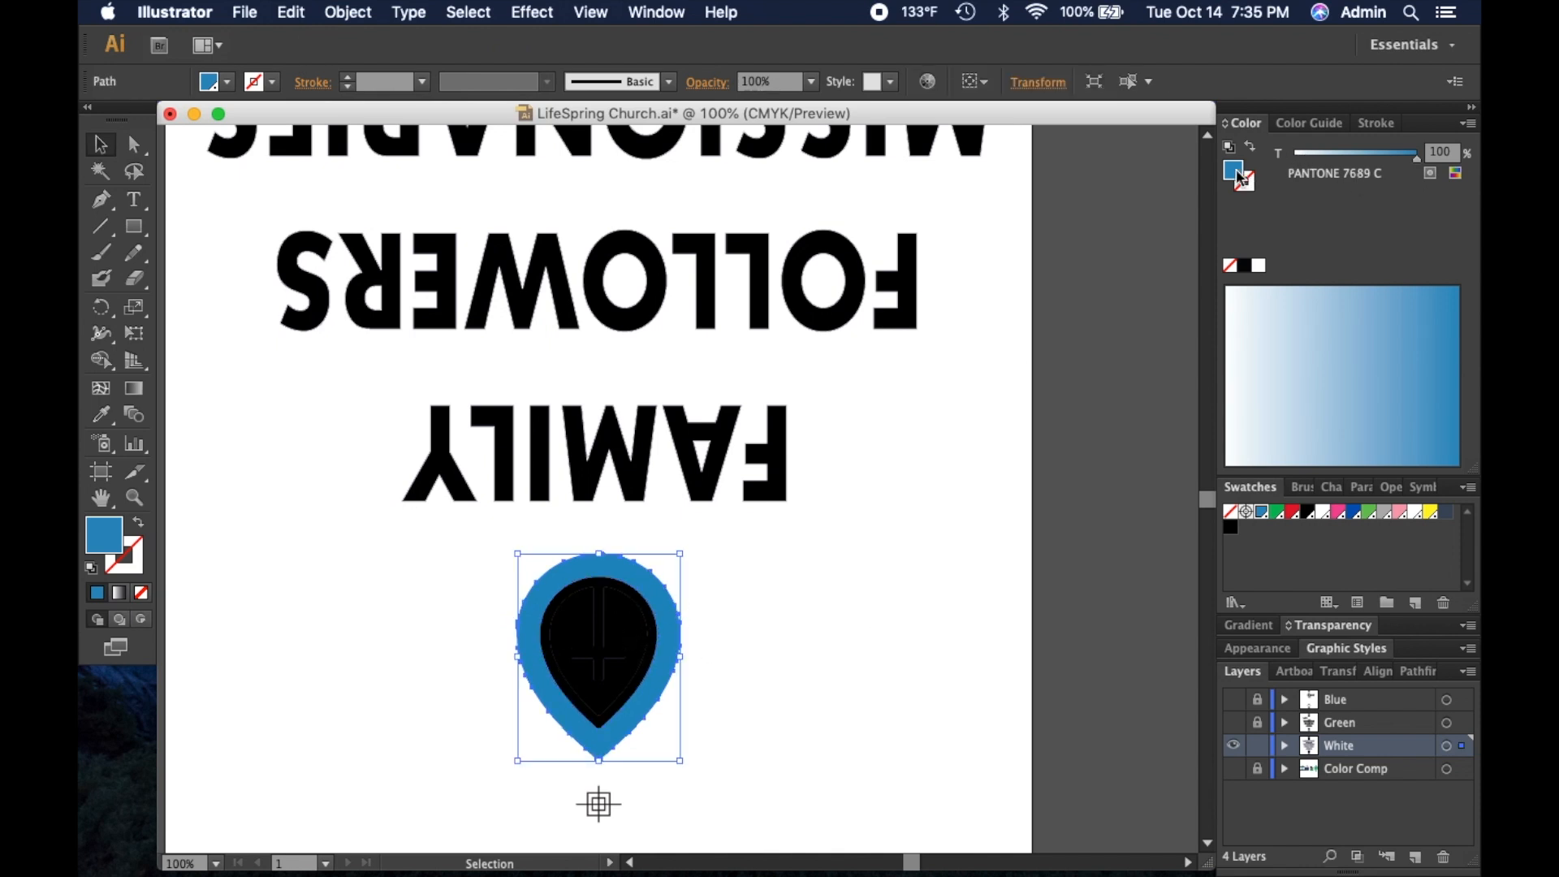
click(1232, 530)
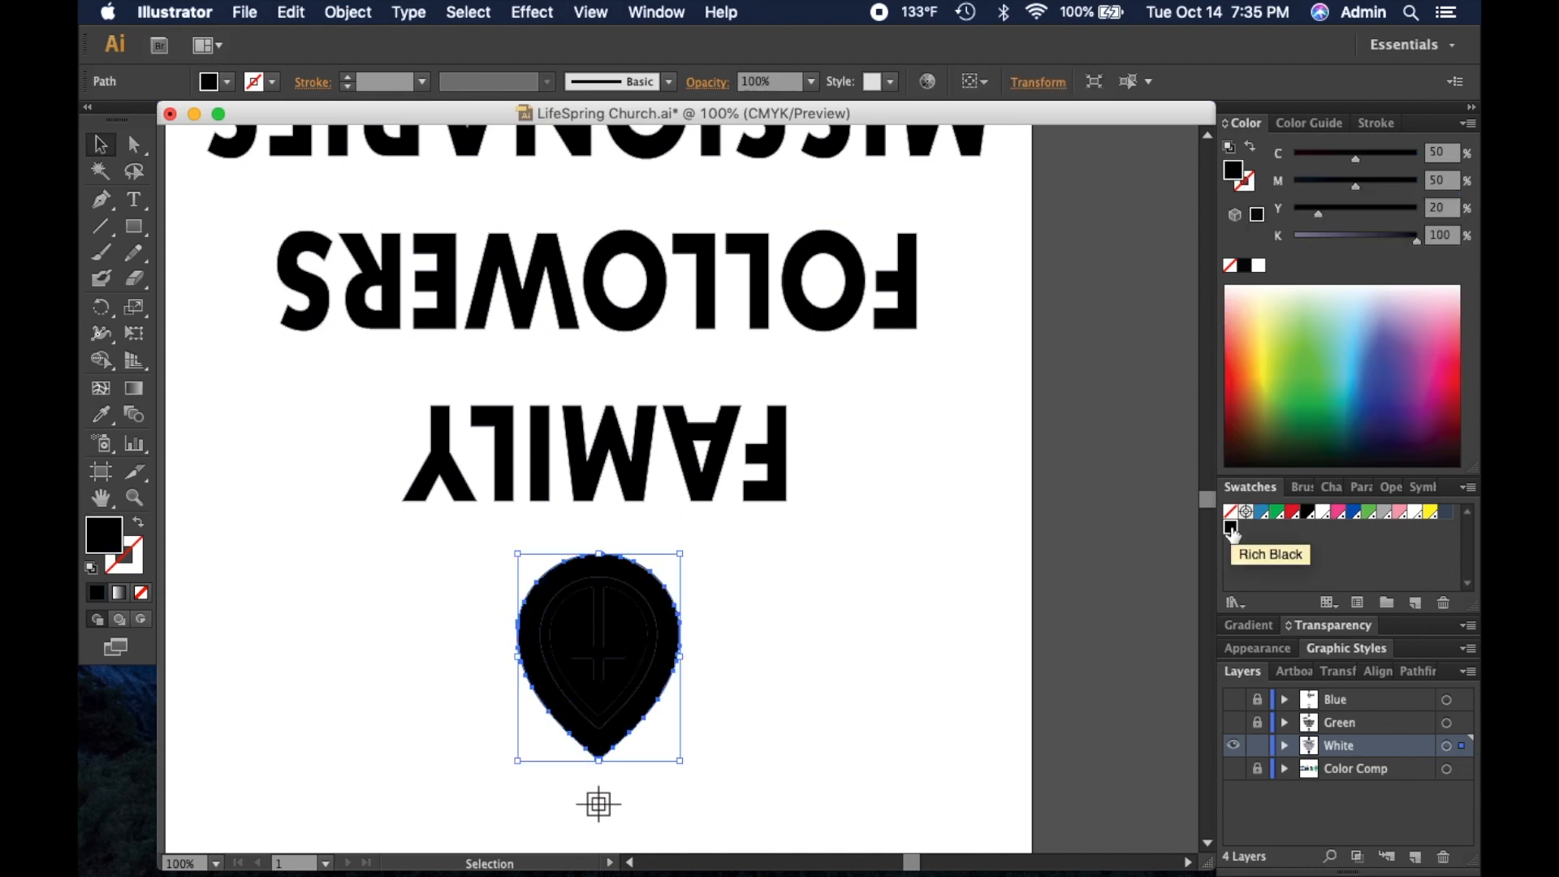
click(1259, 268)
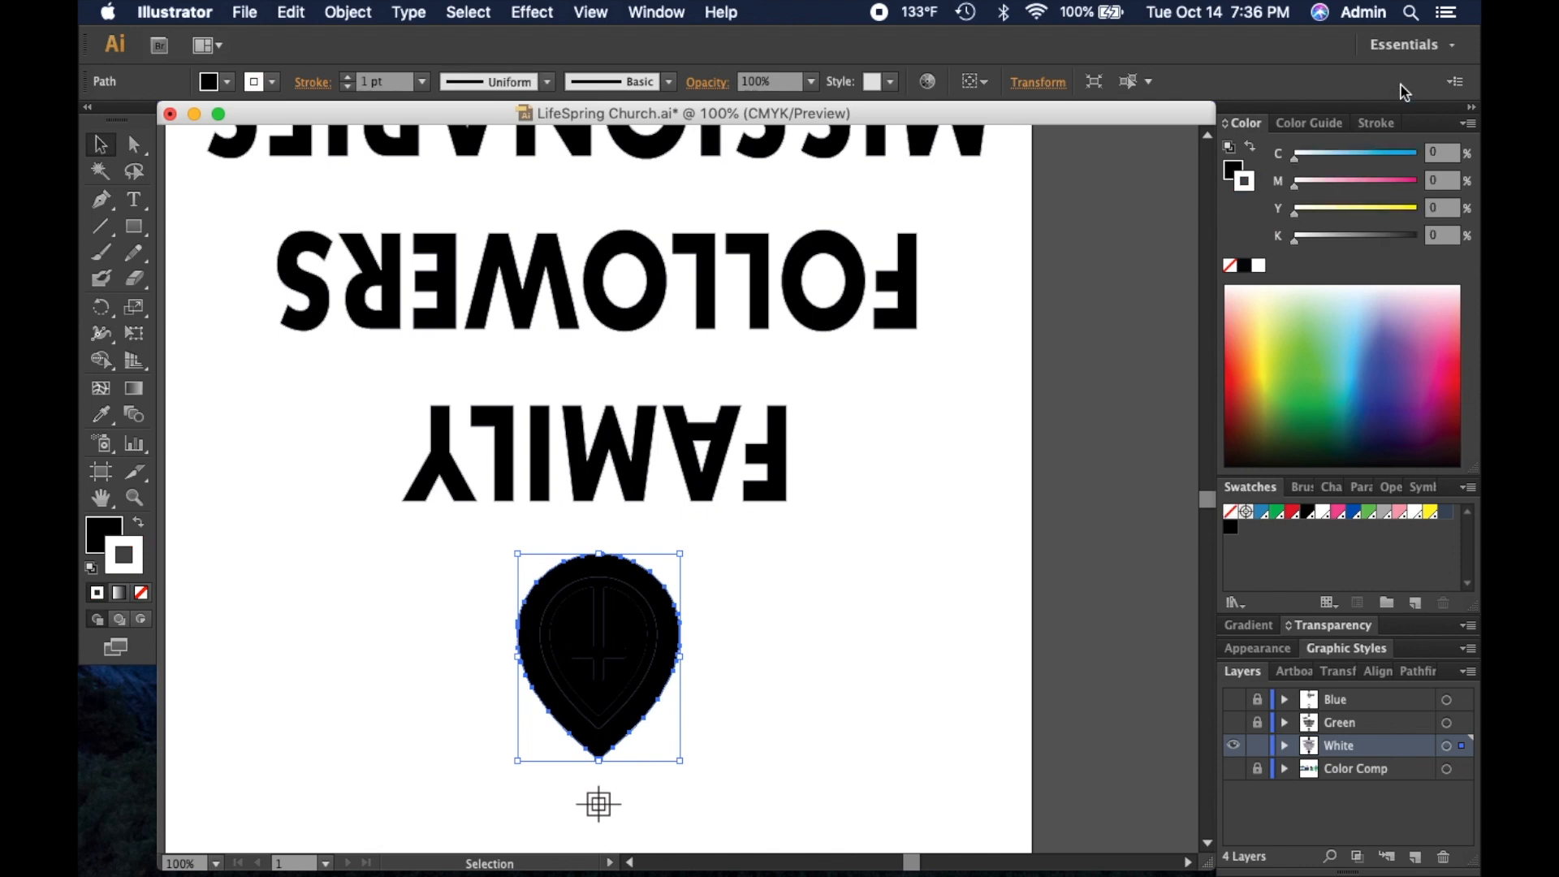
click(1377, 123)
click(1323, 152)
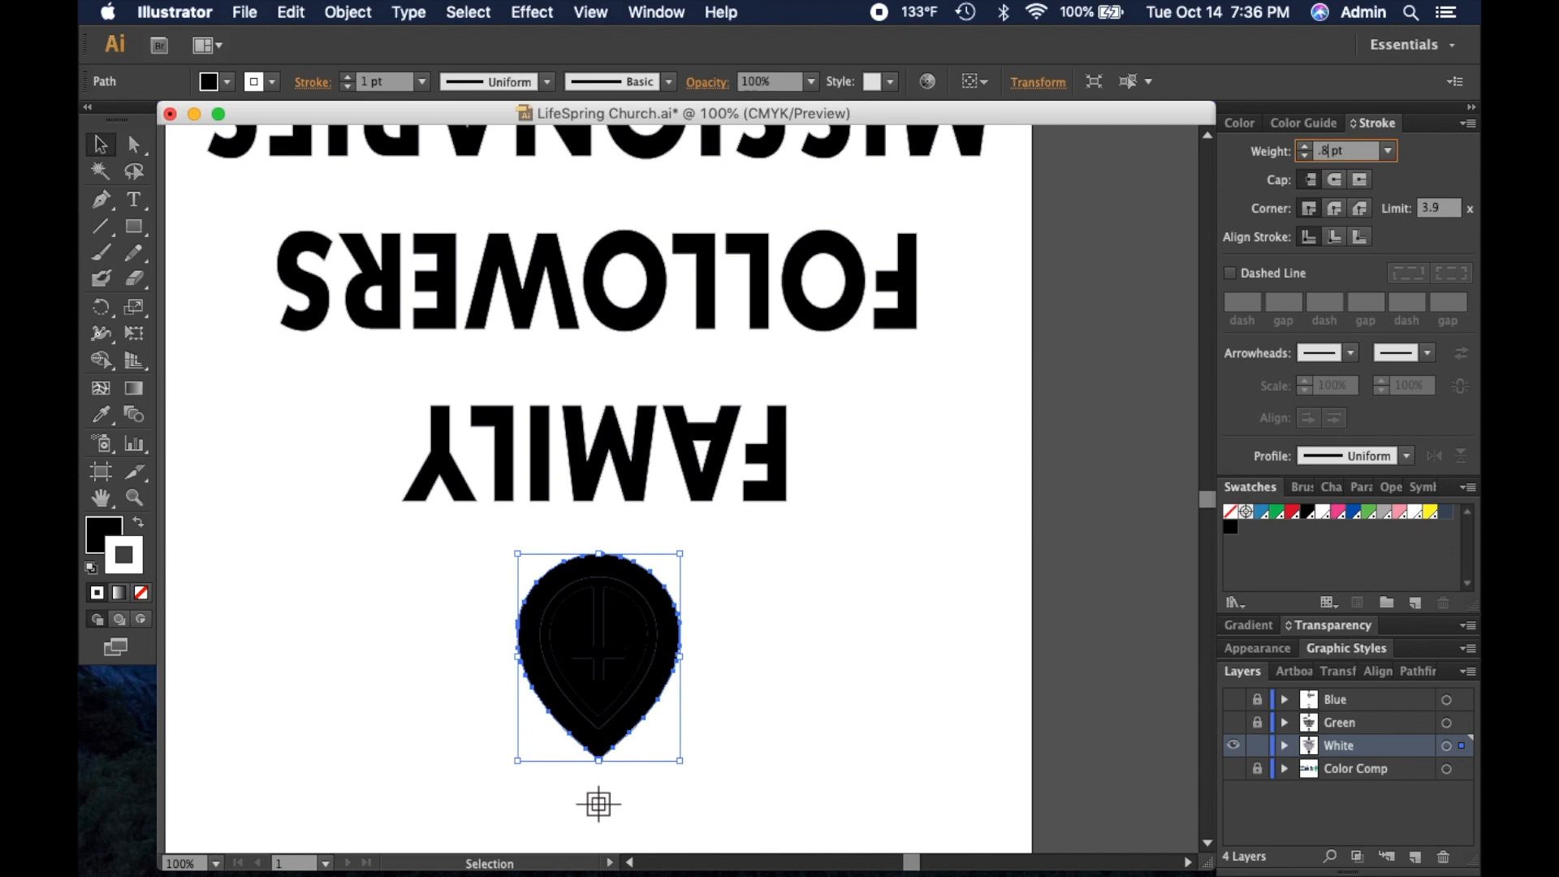
key(Return)
Step: Examine the white stroke along the outer edge of the inverted drop emblem up close, and deselect the emblem
click(134, 498)
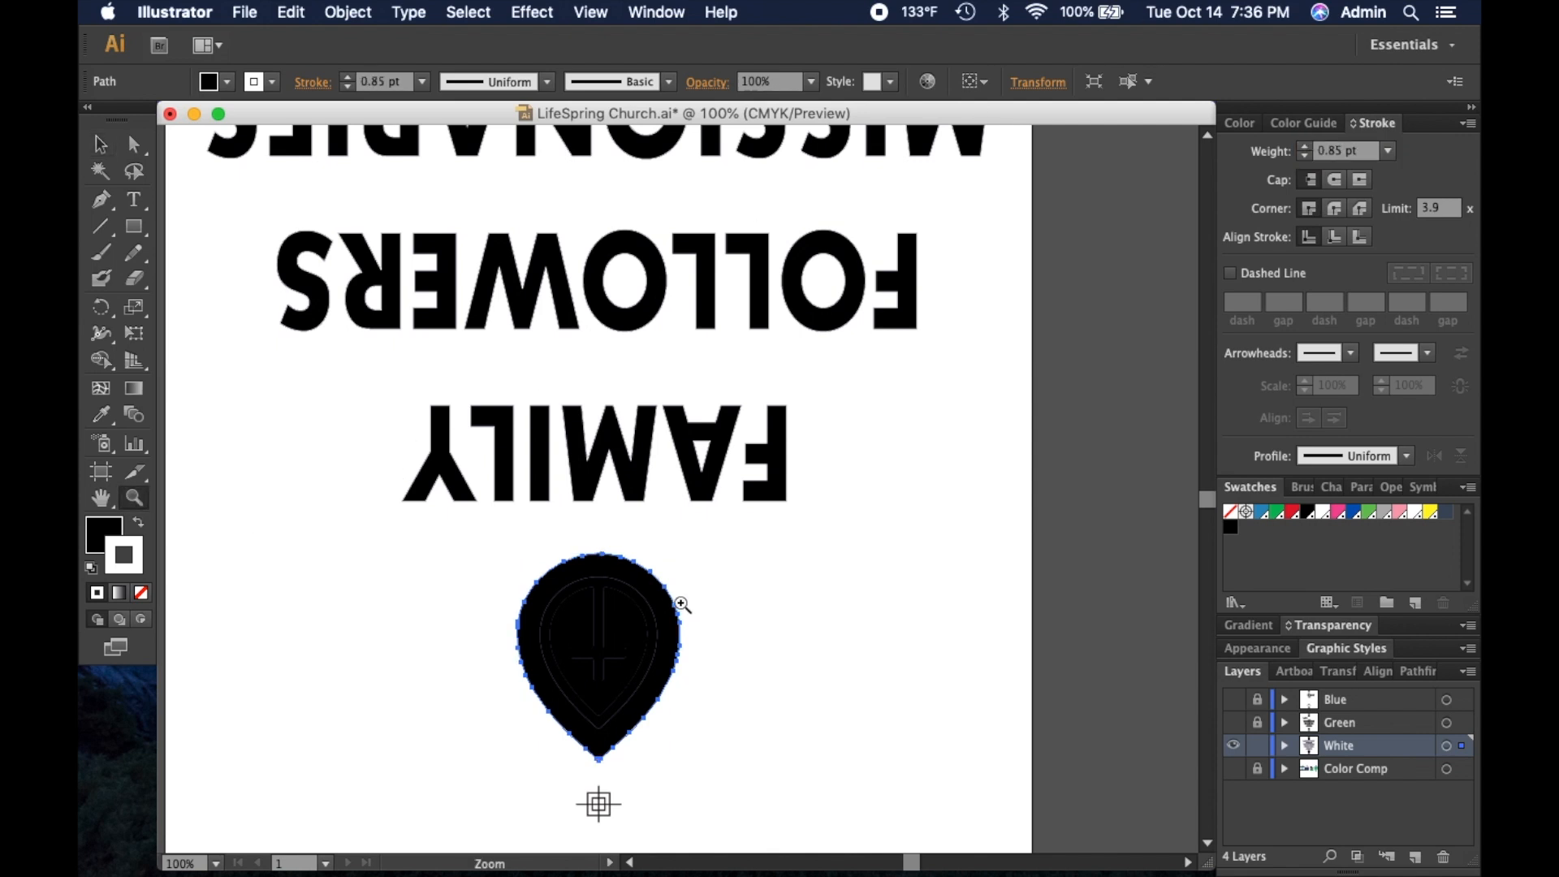
click(679, 601)
click(675, 515)
click(675, 515)
click(669, 414)
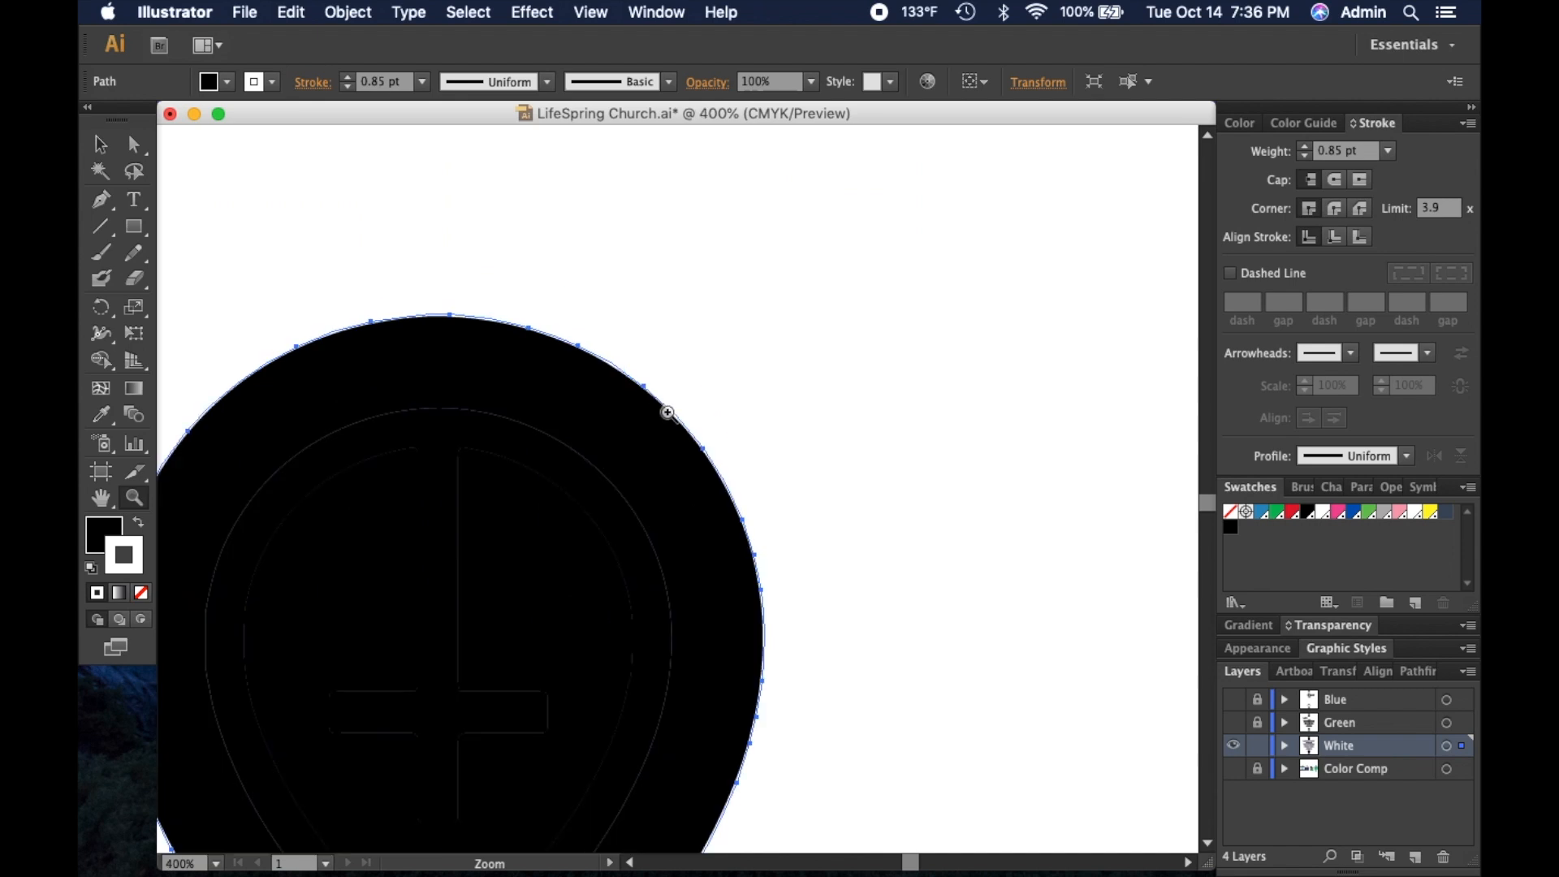
click(661, 434)
click(626, 437)
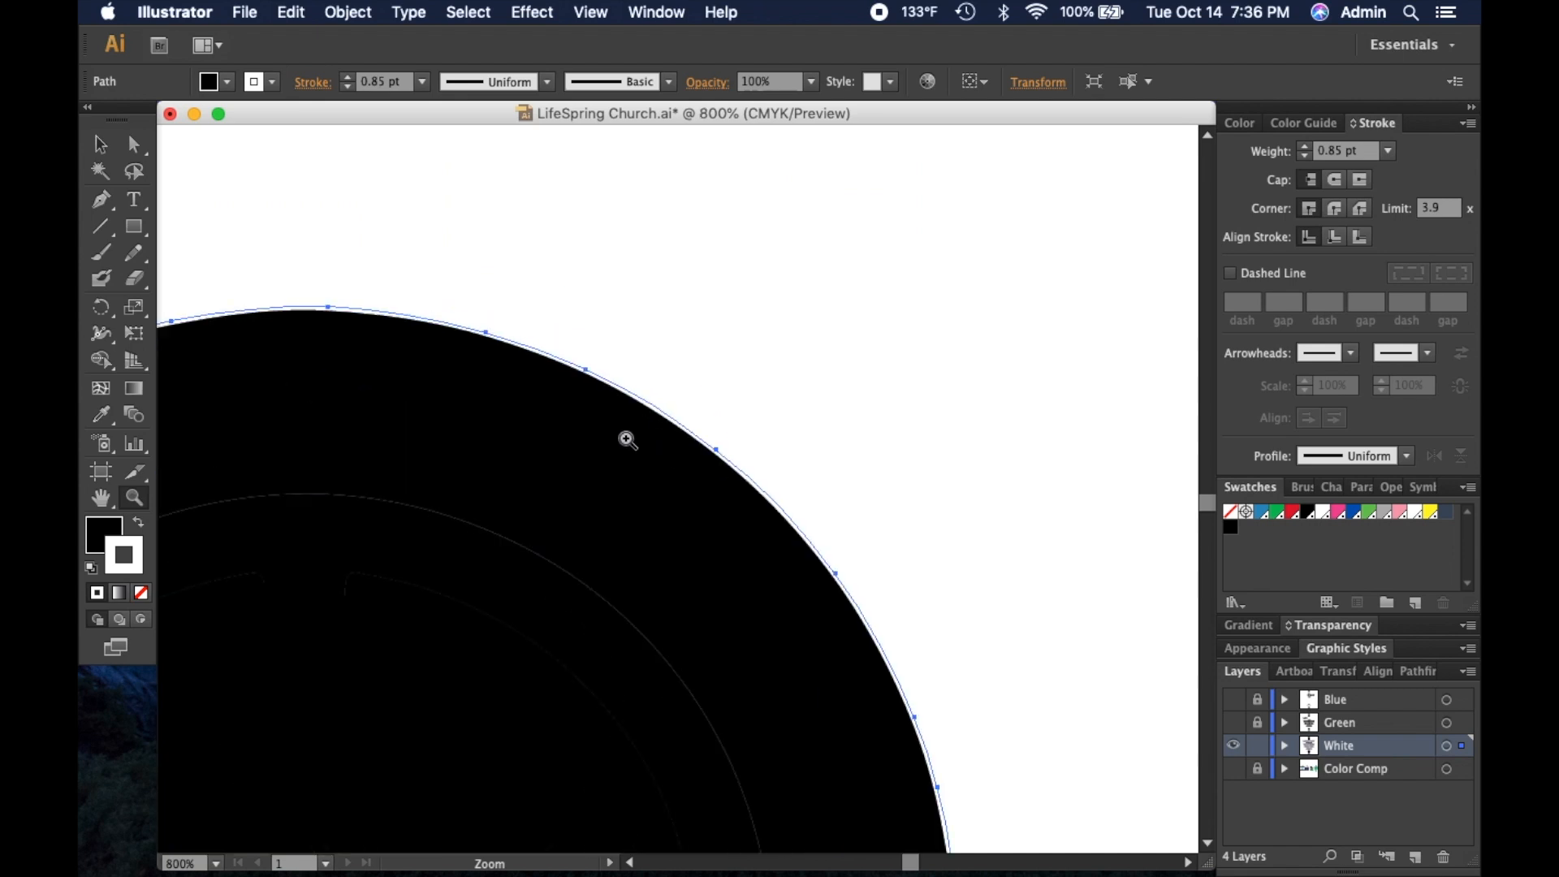
alt+click(638, 533)
alt+click(638, 533)
alt+click(639, 533)
alt+click(641, 533)
alt+click(642, 532)
alt+click(641, 533)
alt+click(640, 533)
alt+click(641, 533)
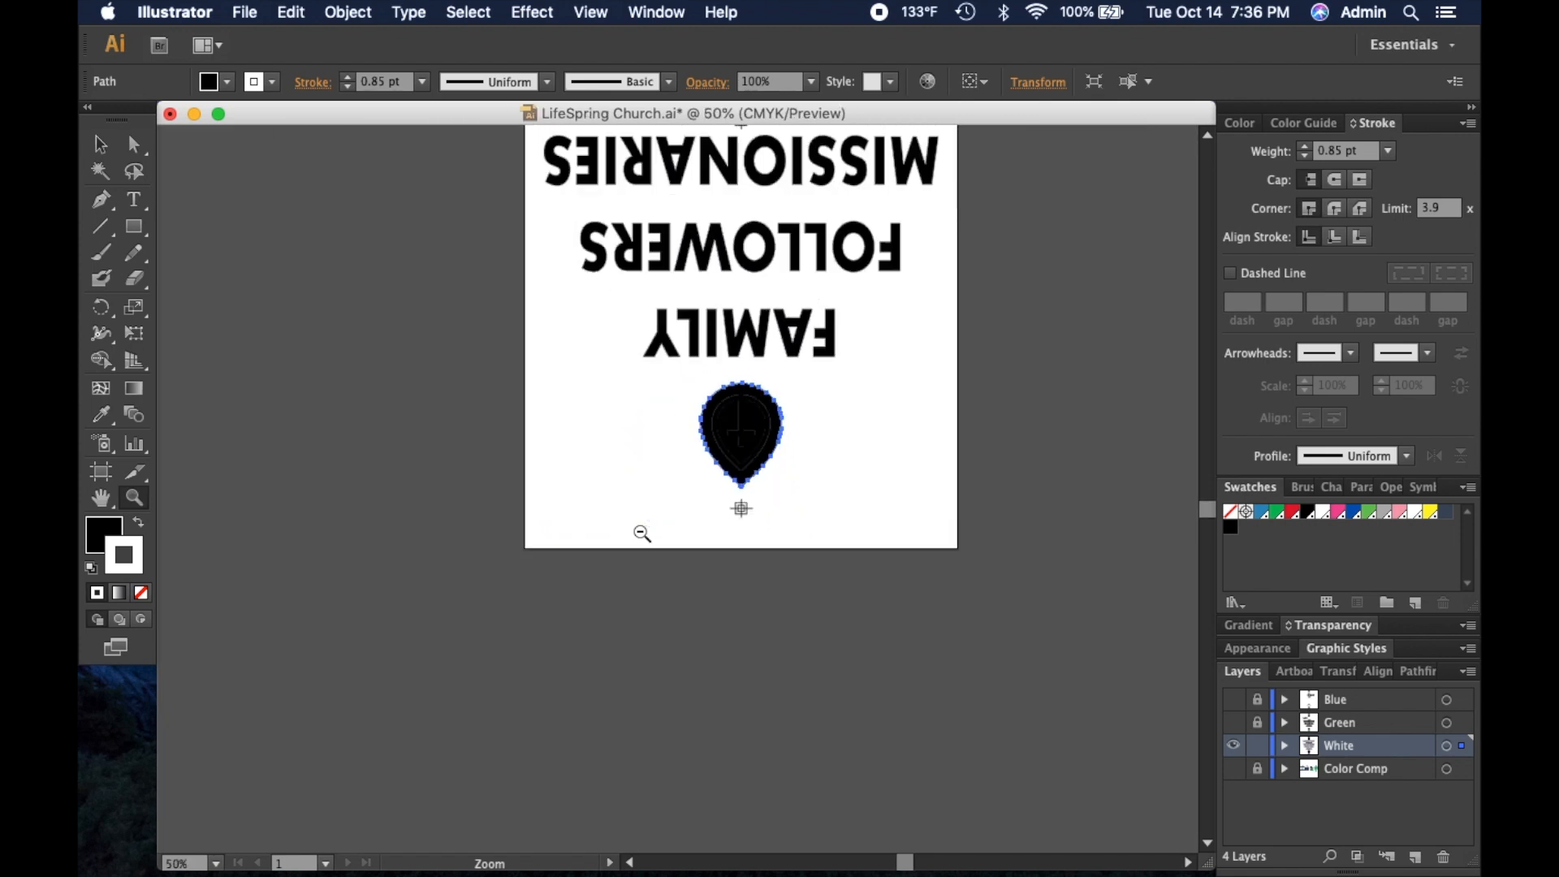
alt+click(642, 532)
scroll(765, 408, up, 5)
scroll(764, 409, down, 1)
scroll(764, 408, down, 3)
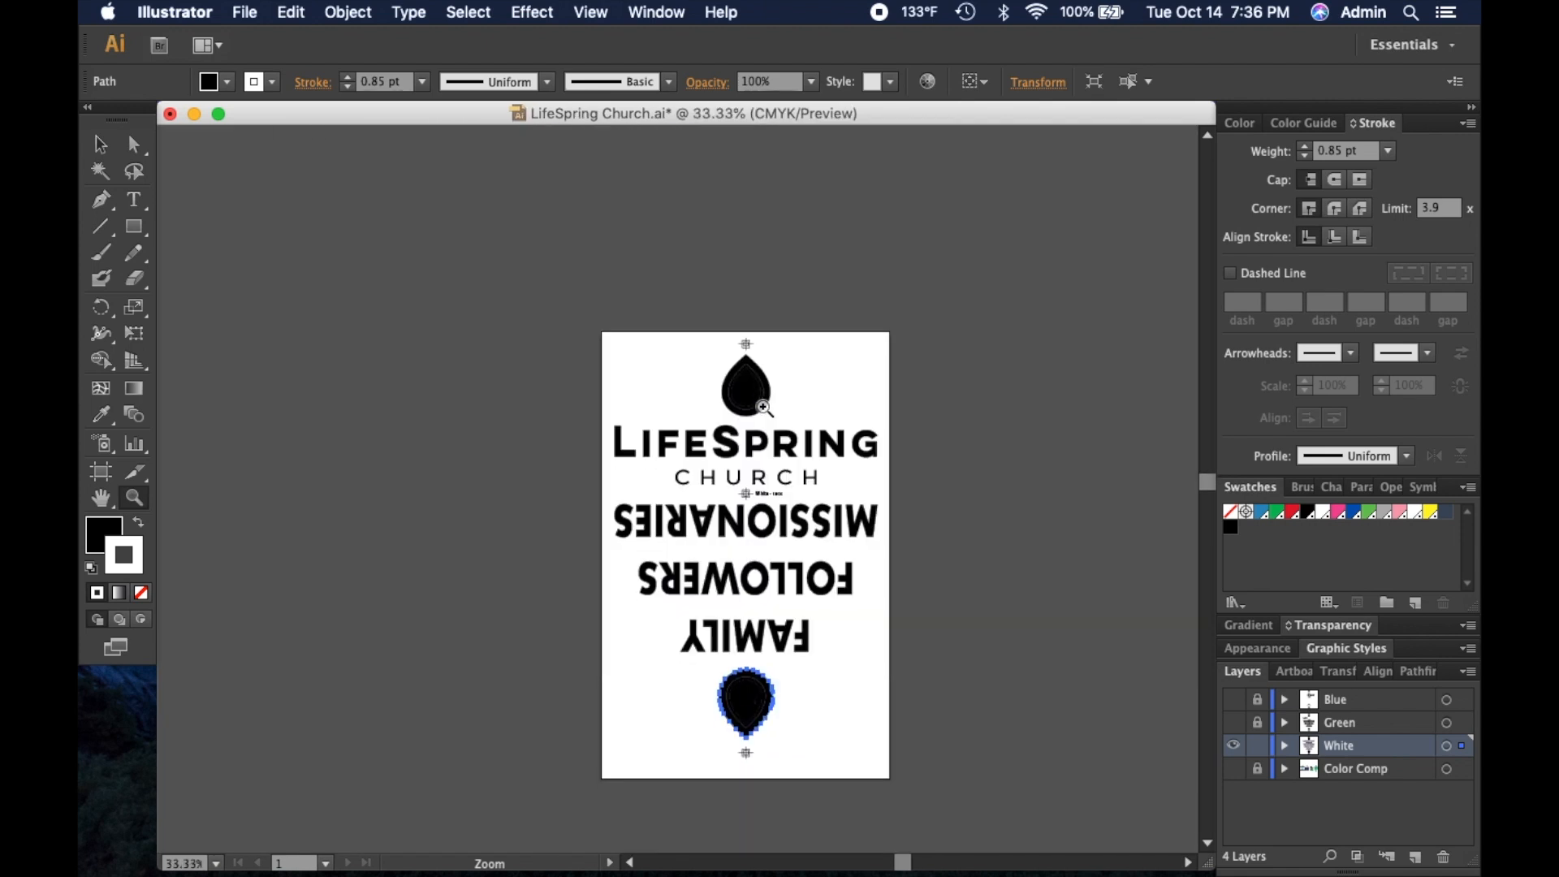
click(96, 145)
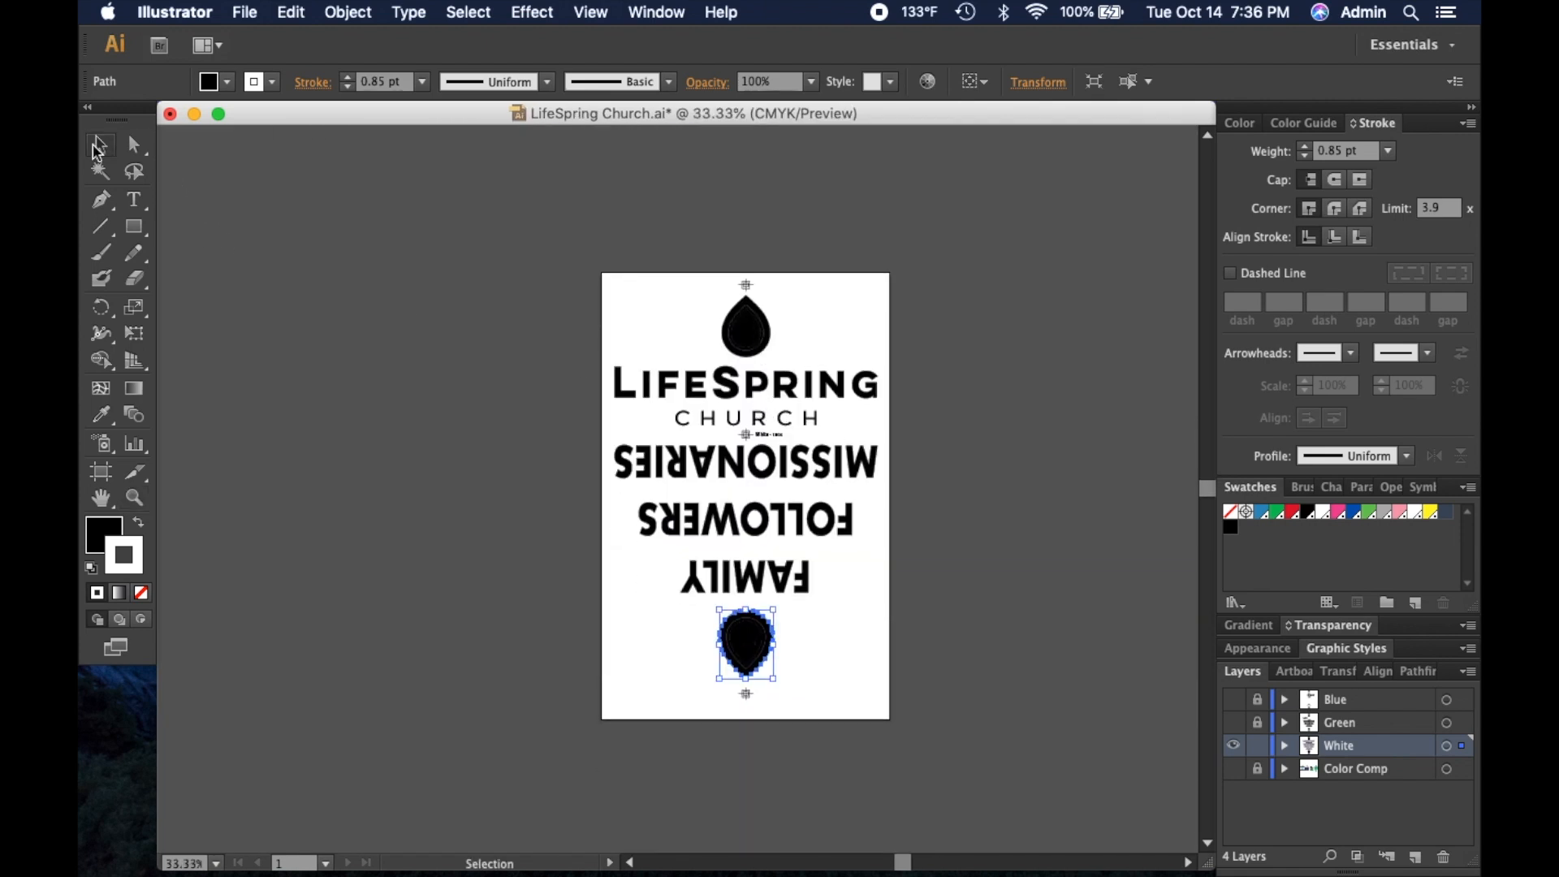
click(432, 376)
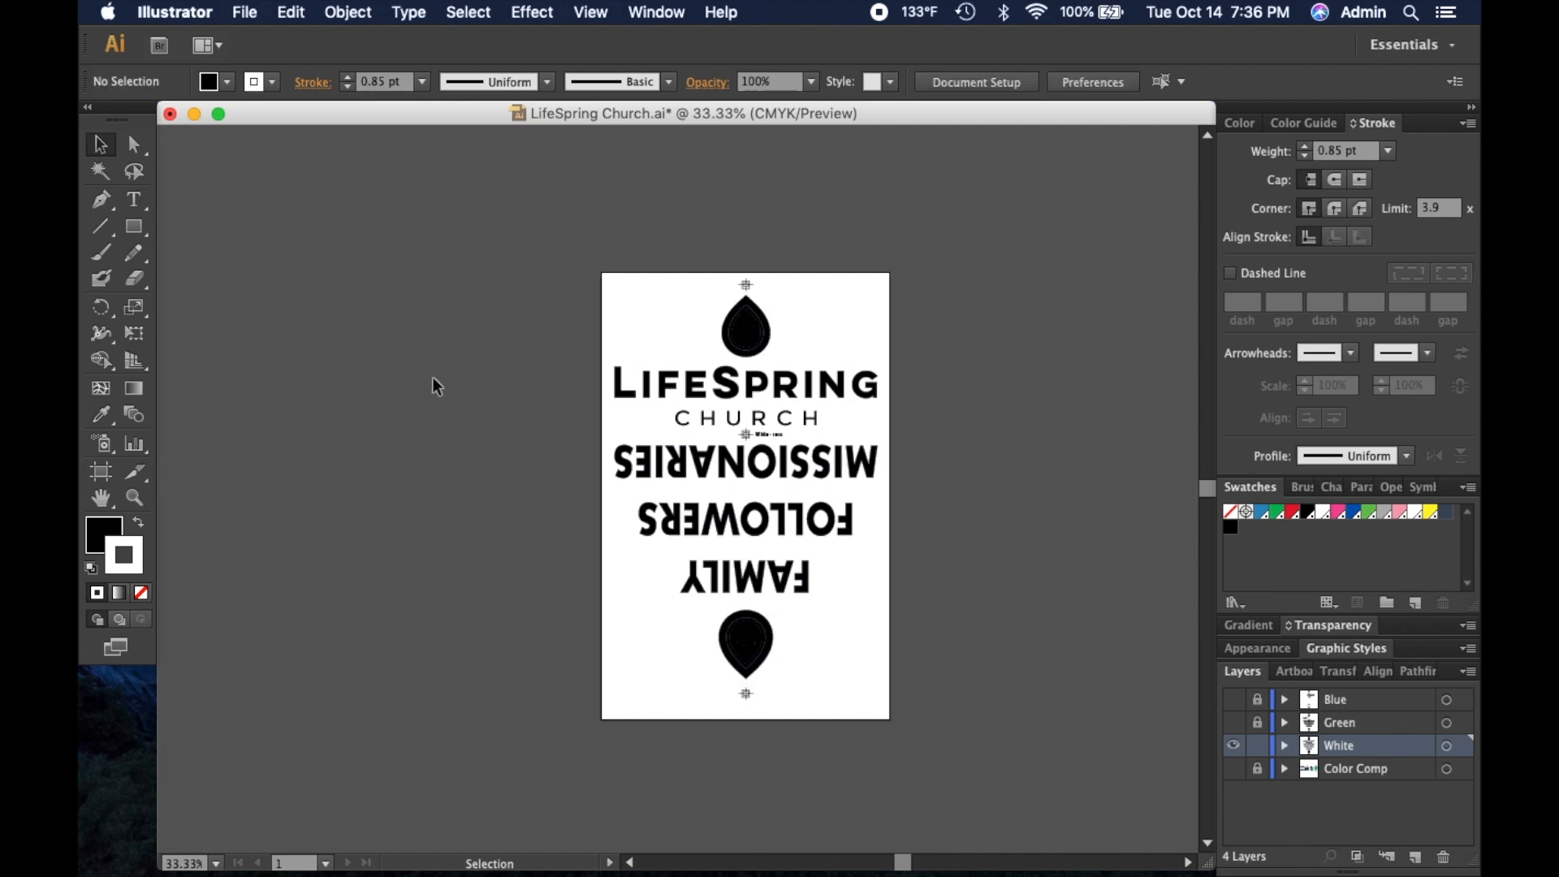
drag(432, 377, 384, 354)
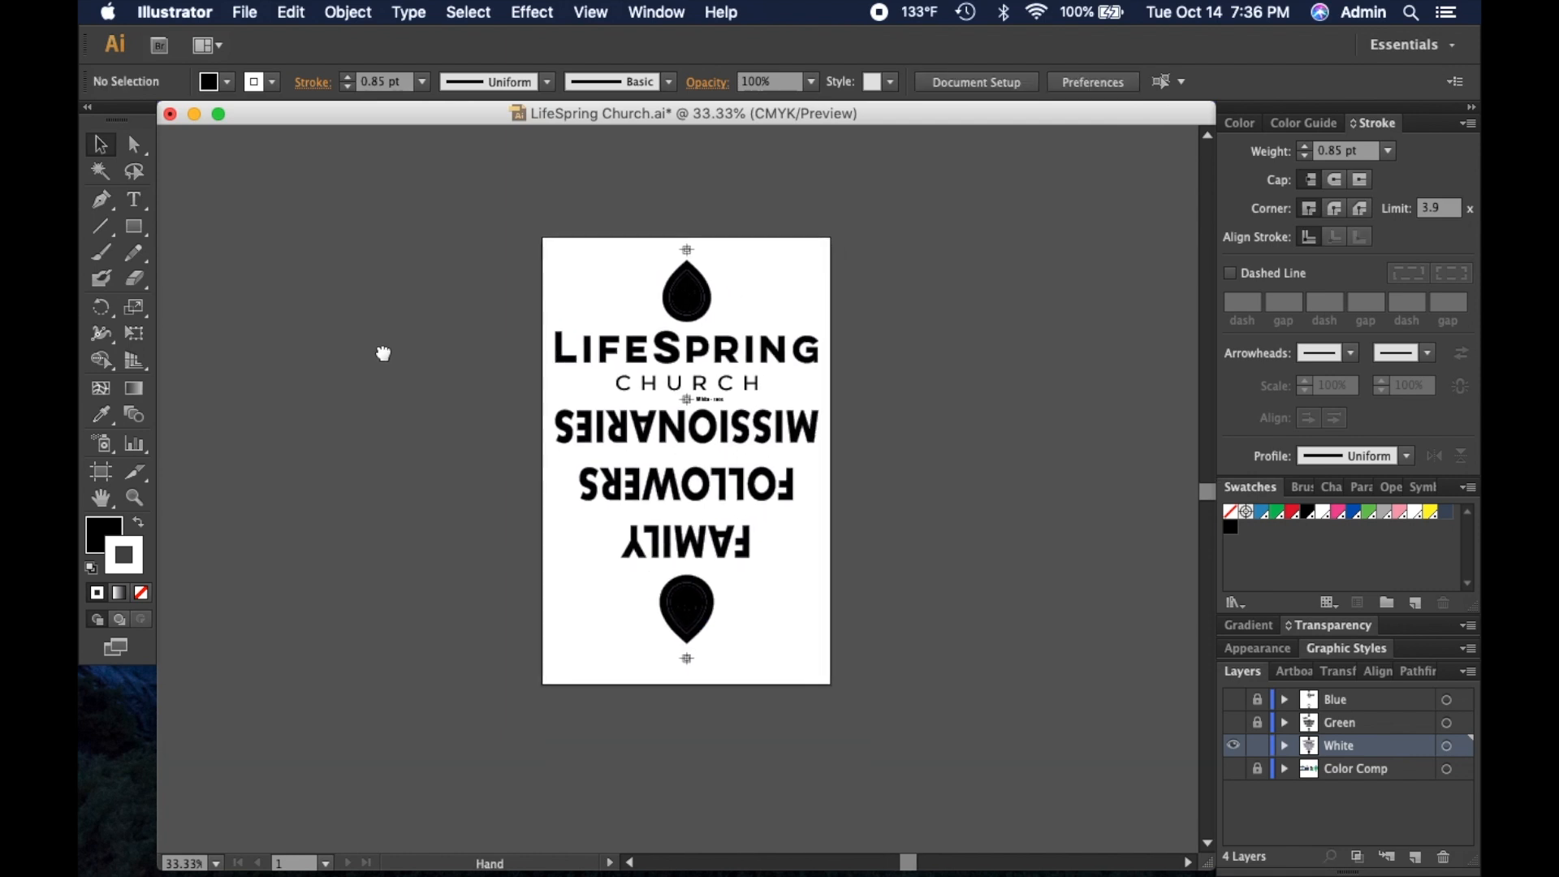
Step: Lock the White layer and compare its artwork with the Color Comp layer by showing each one alone
click(134, 498)
drag(529, 230, 842, 695)
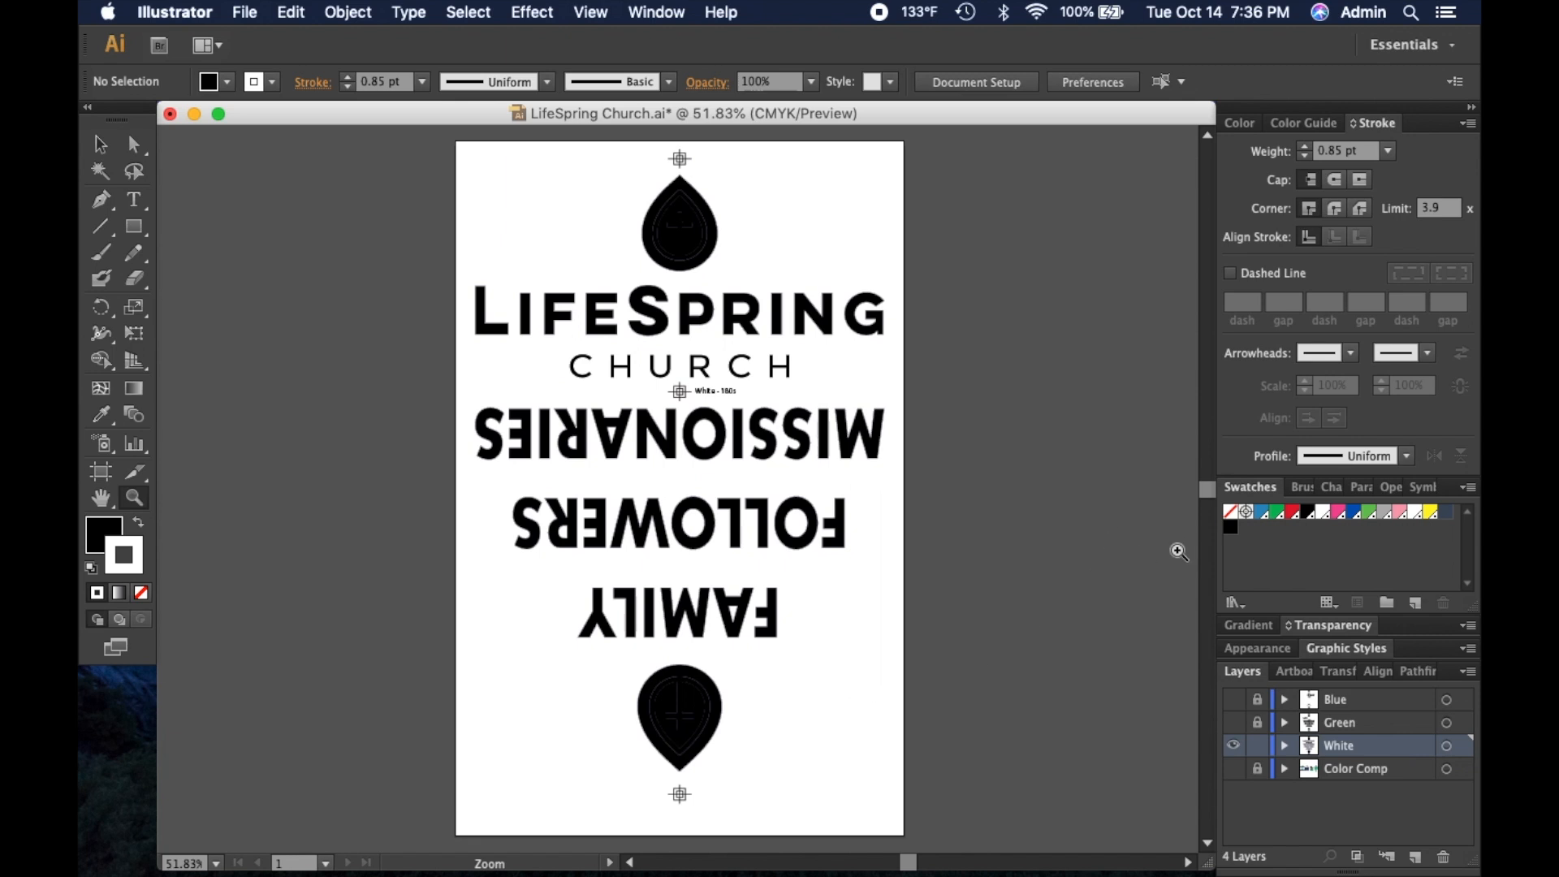
click(1233, 745)
click(1234, 770)
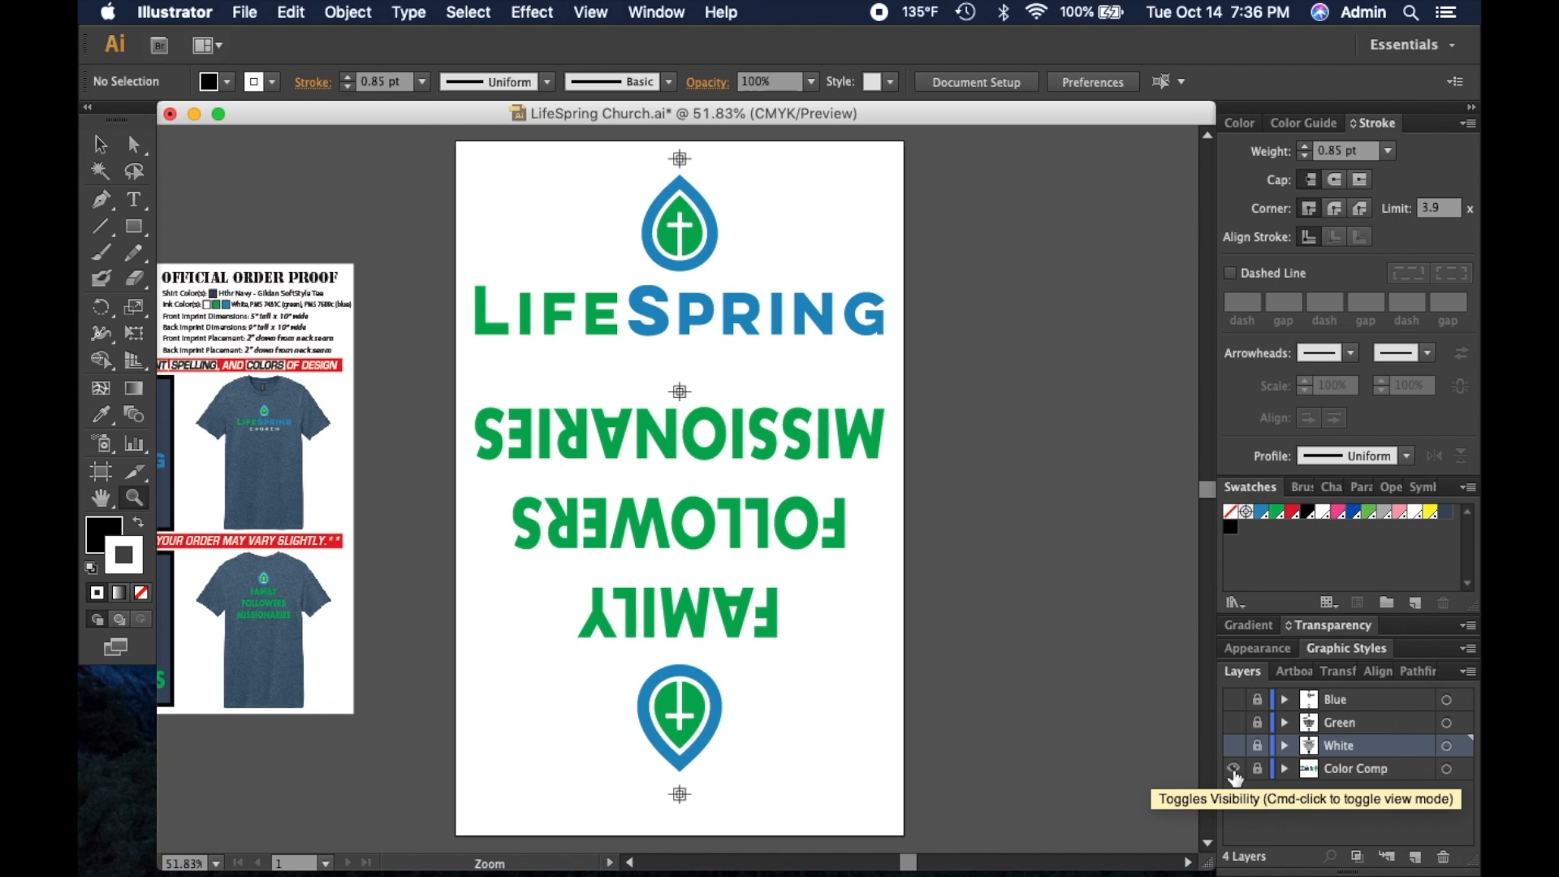
click(1233, 769)
click(1233, 745)
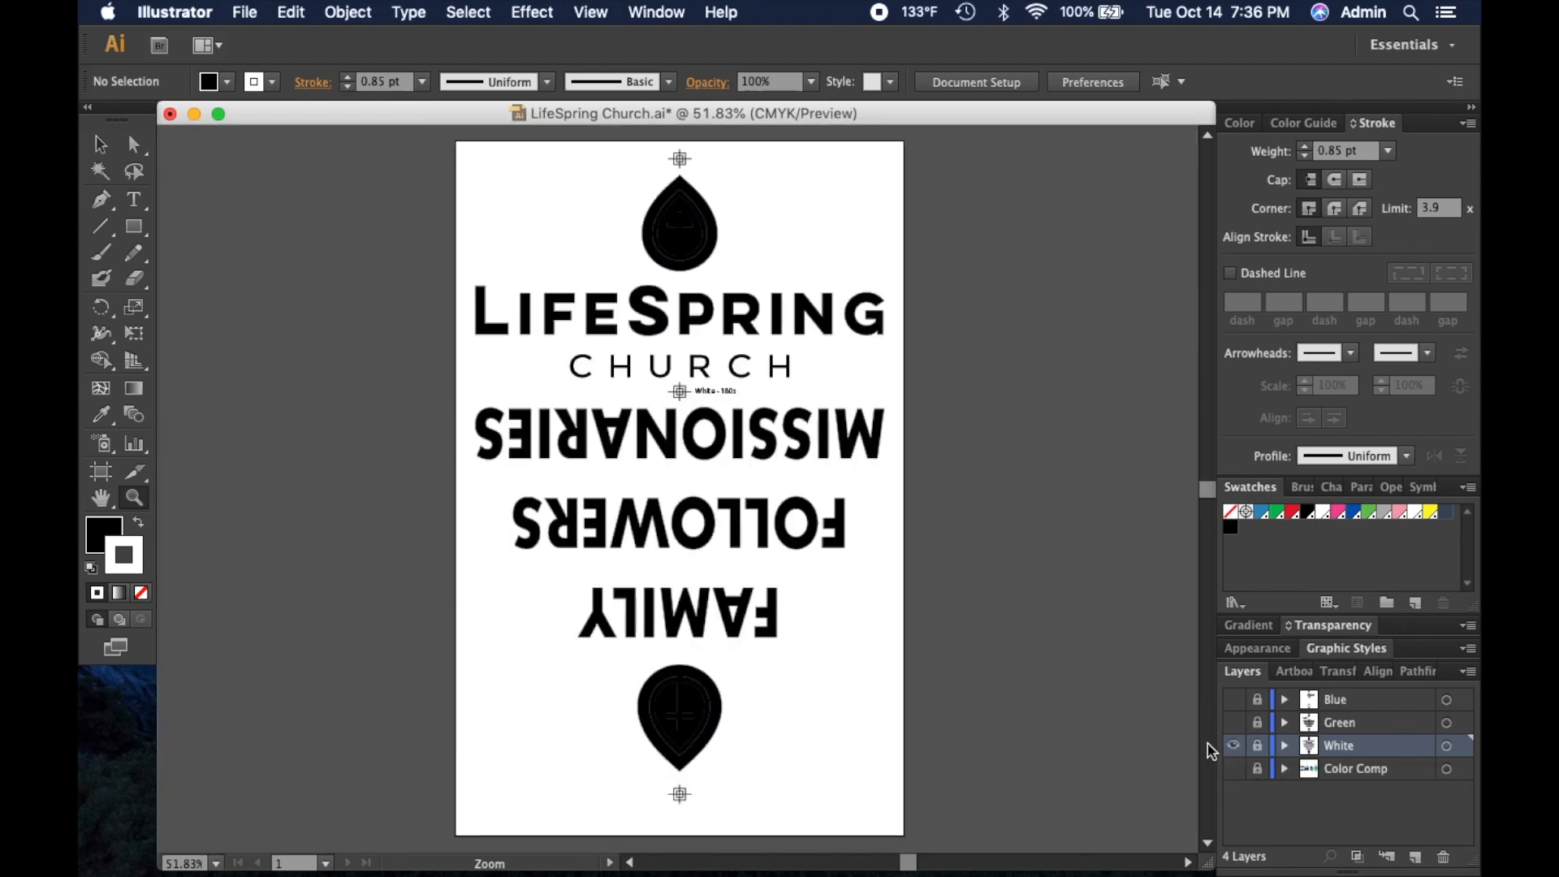
Step: Review the Green and Blue separations one at a time, and return to showing only the White layer
click(1233, 747)
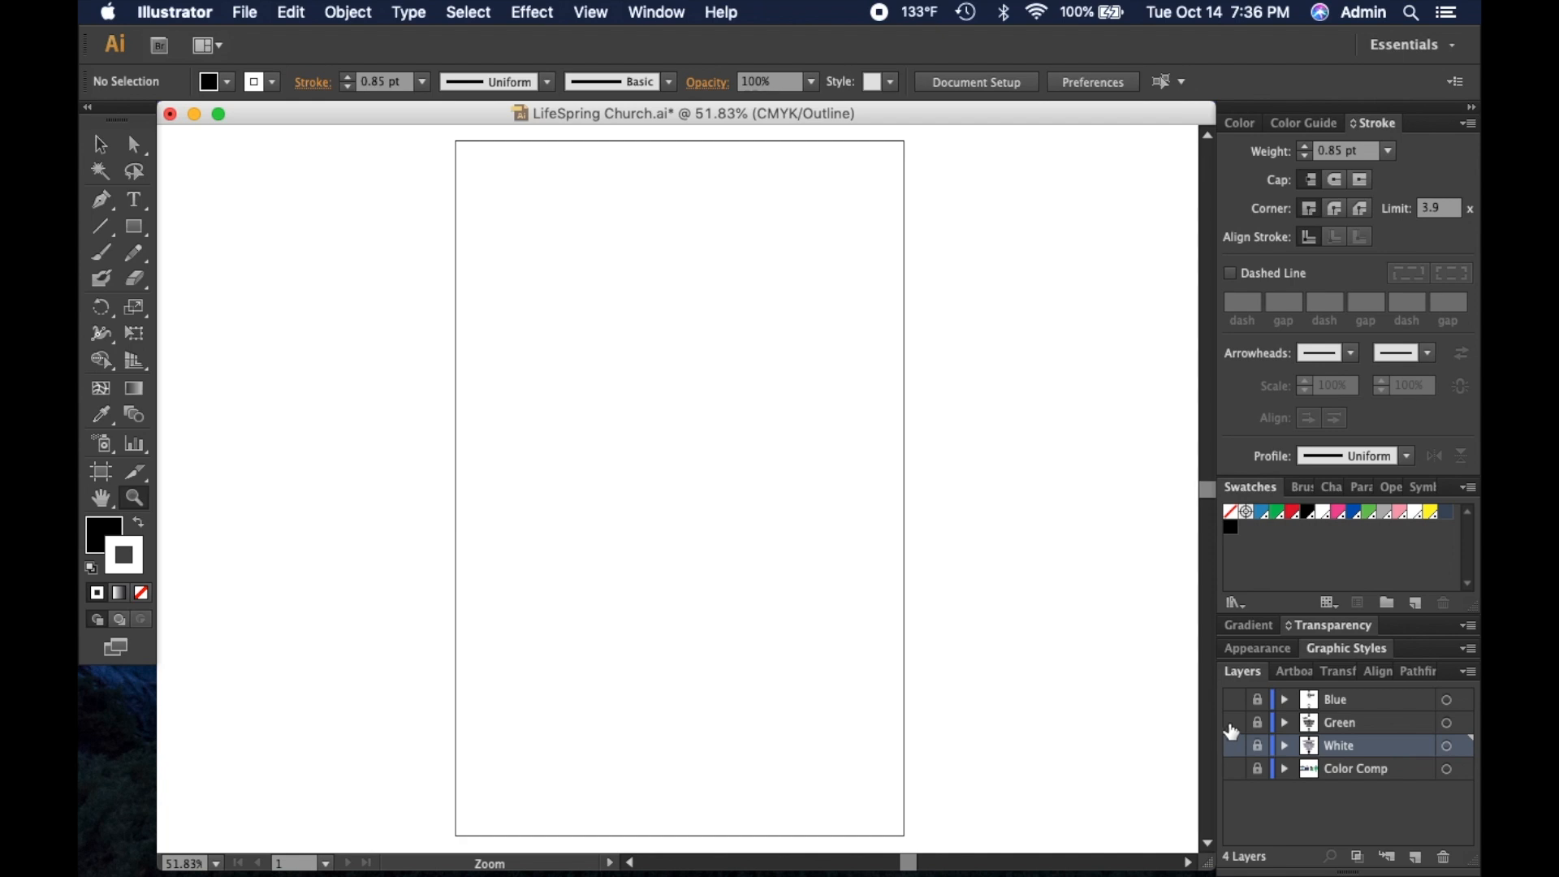
click(1233, 723)
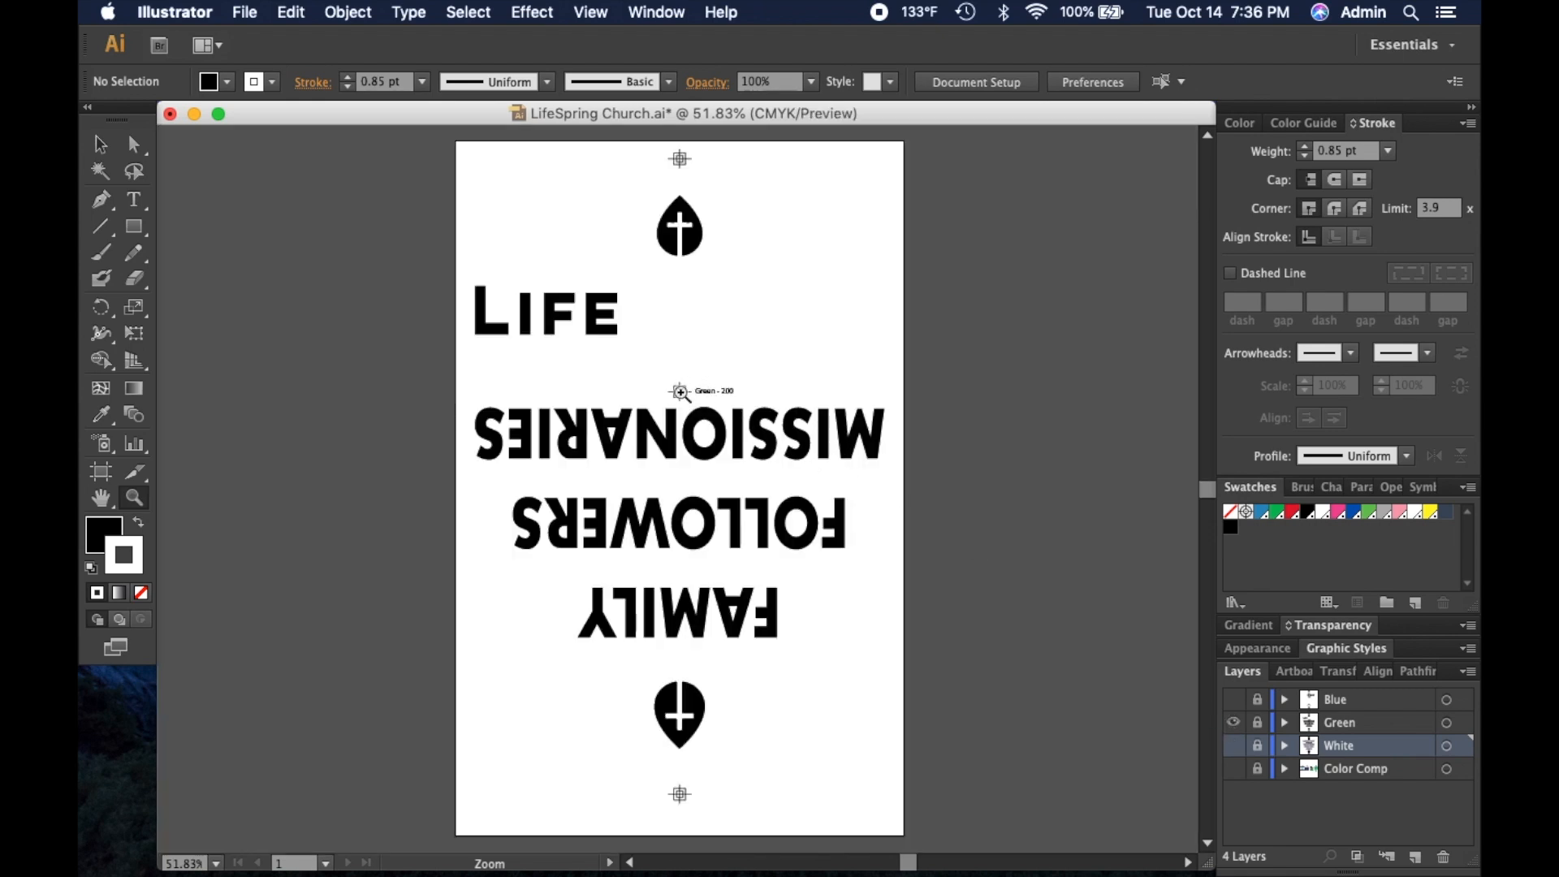
click(1234, 723)
click(1234, 700)
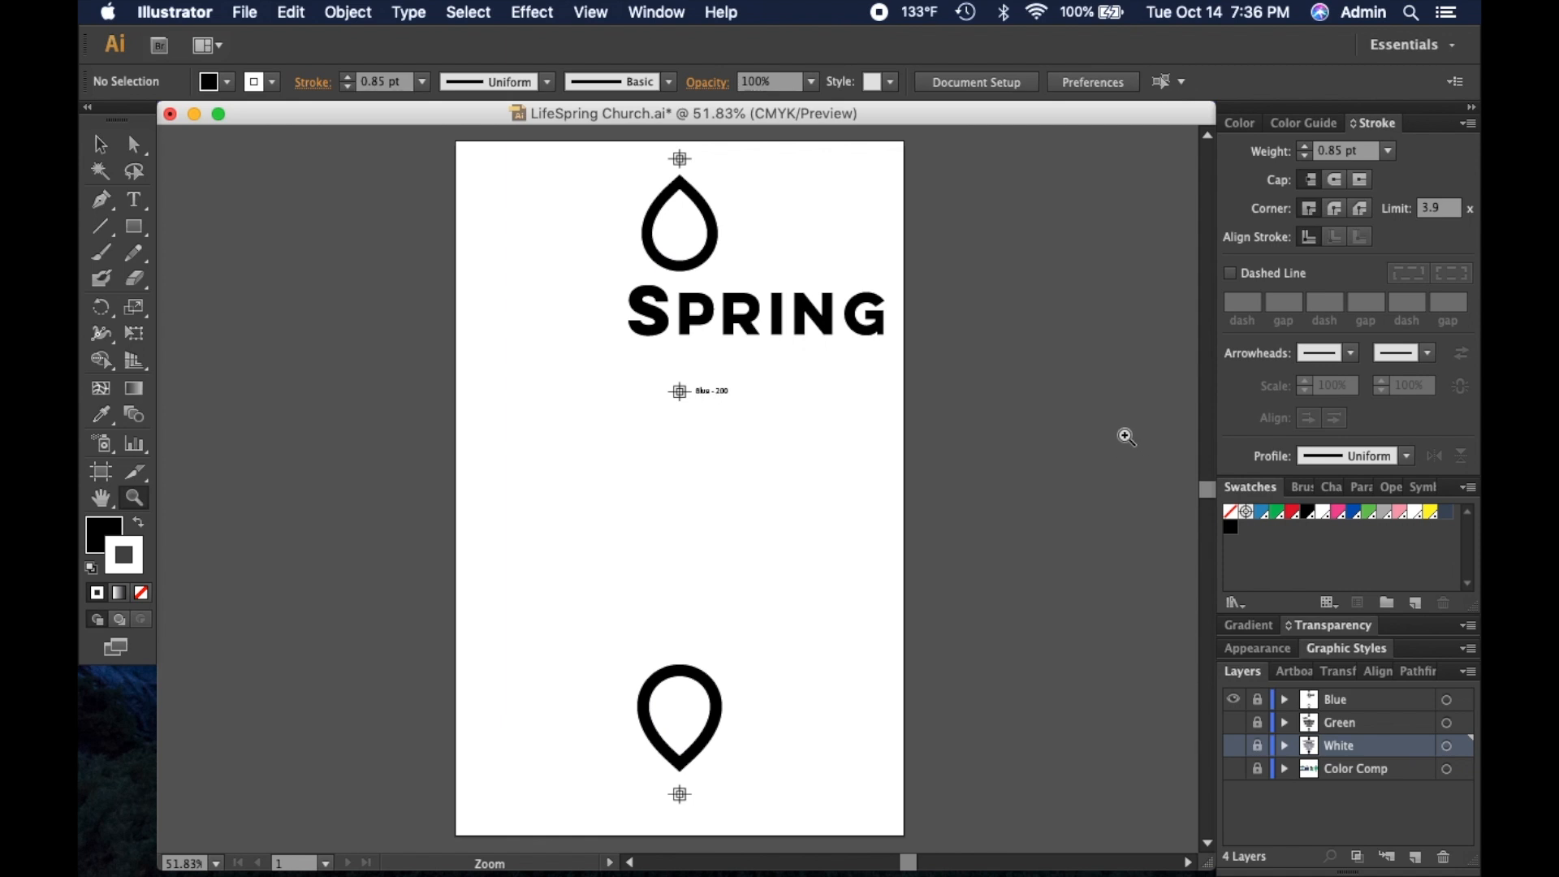
click(1233, 702)
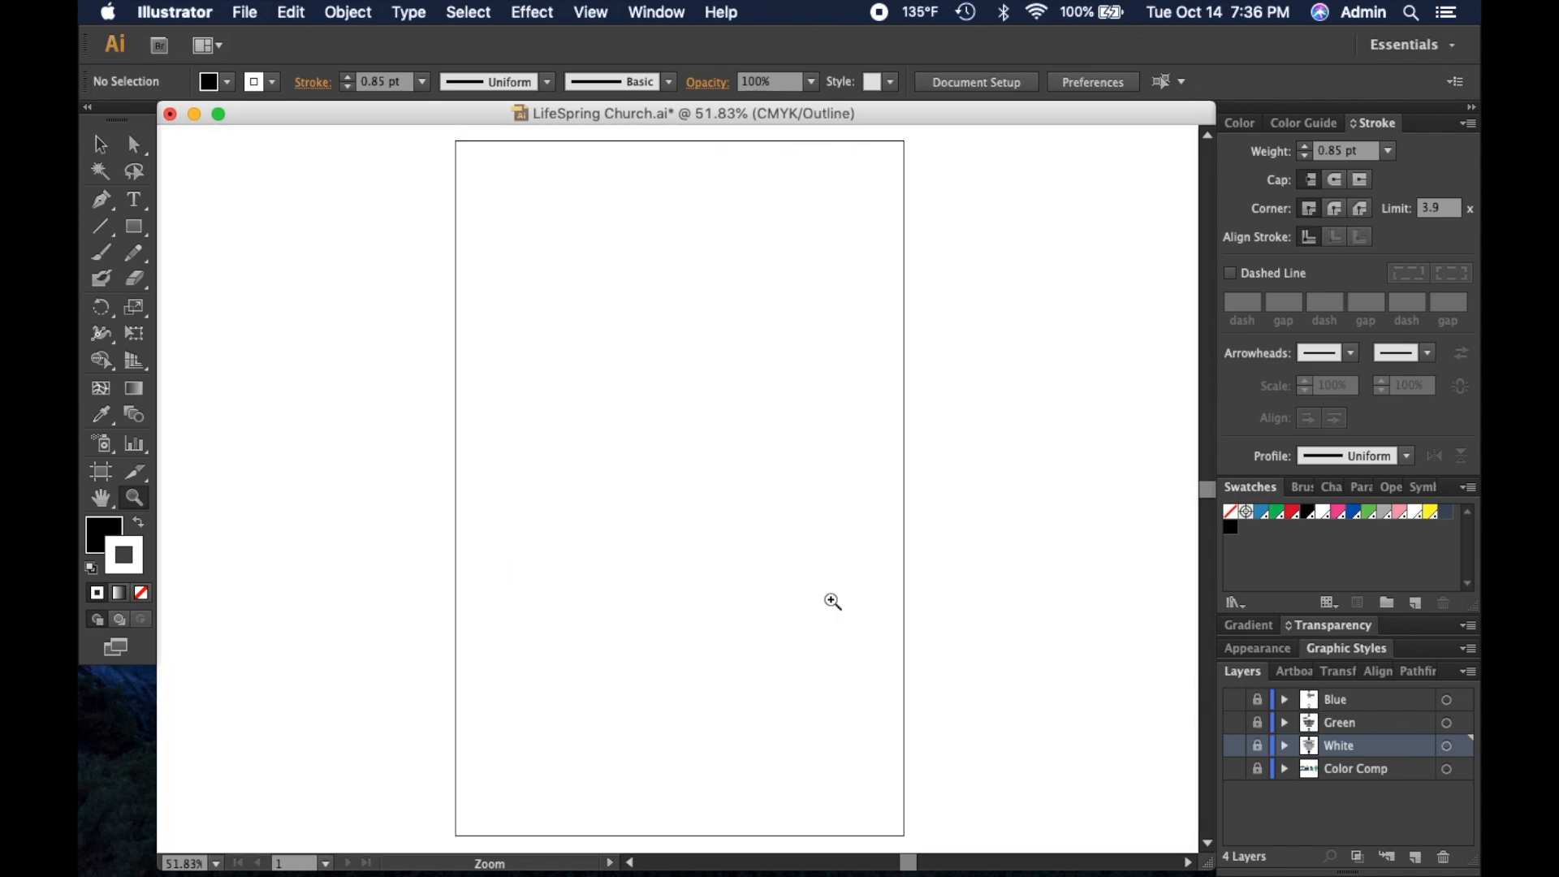
click(1234, 746)
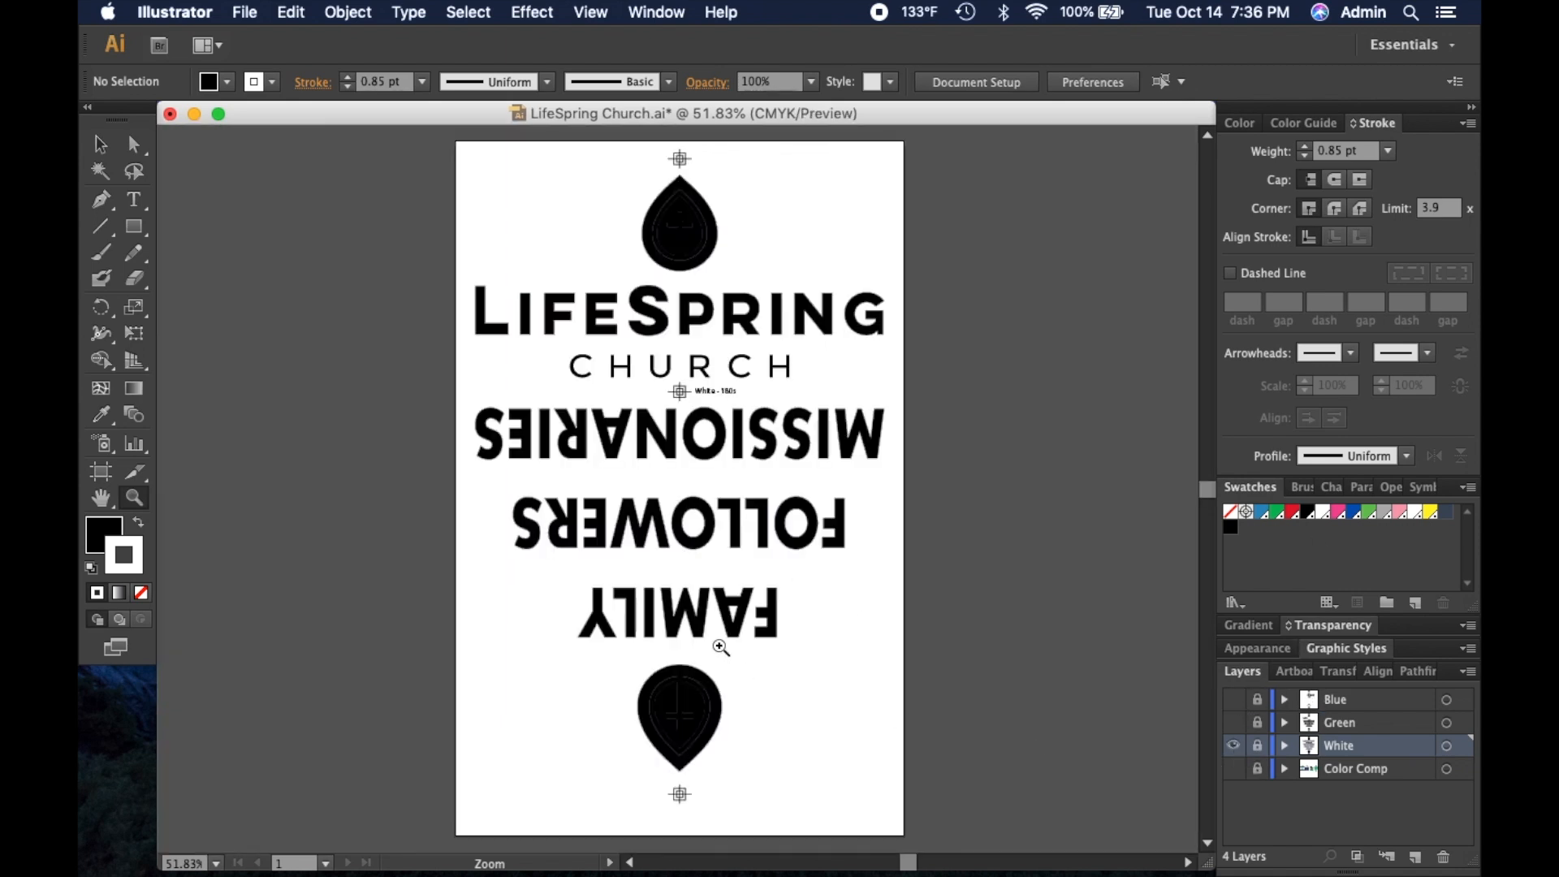
alt+click(731, 627)
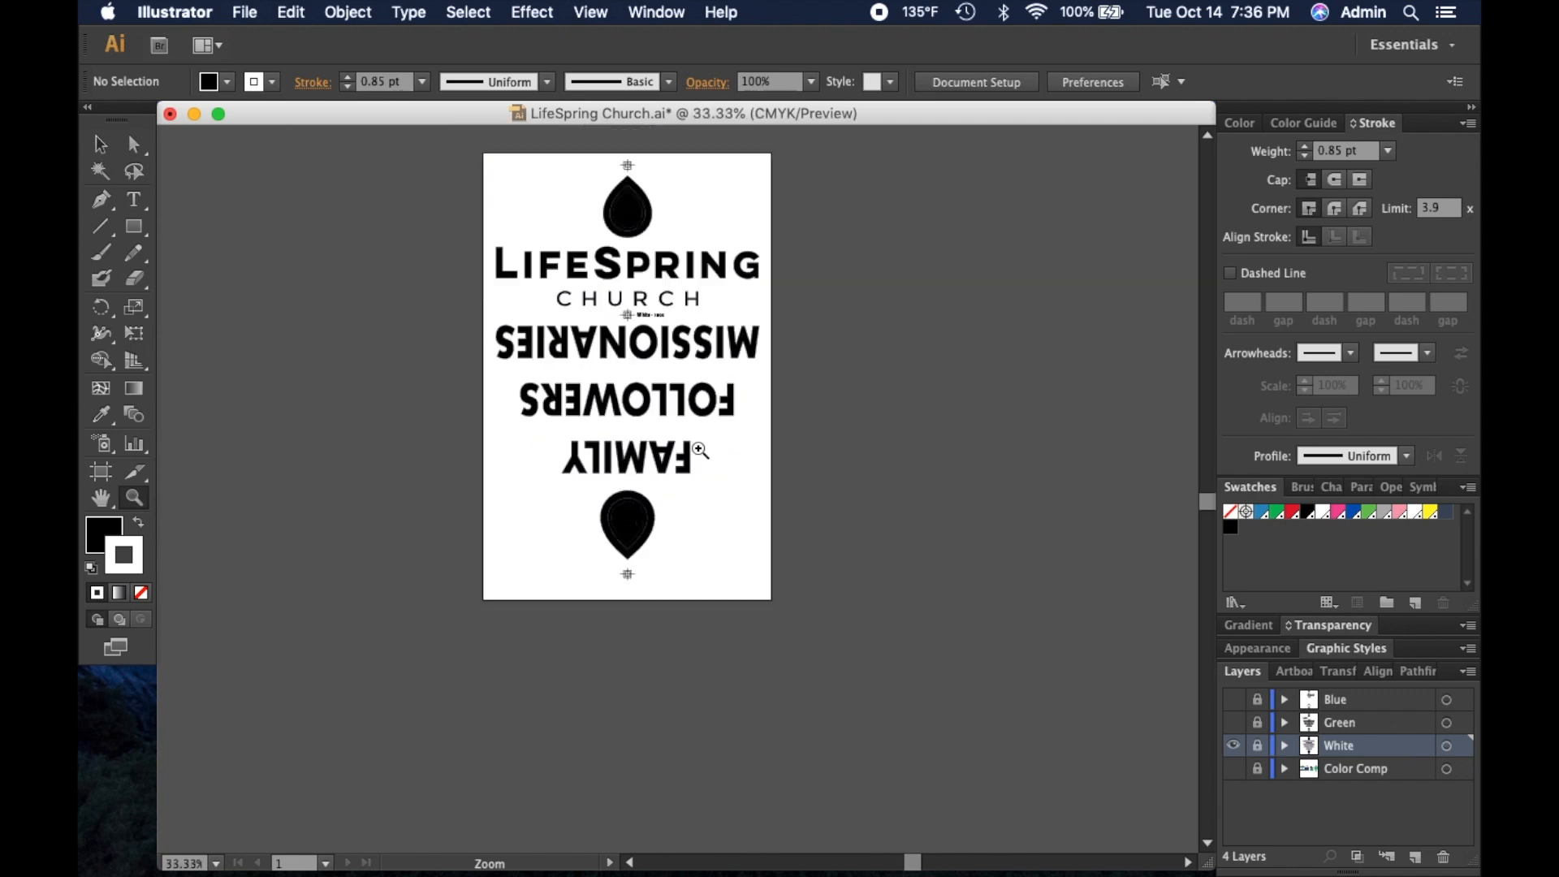
alt+click(709, 524)
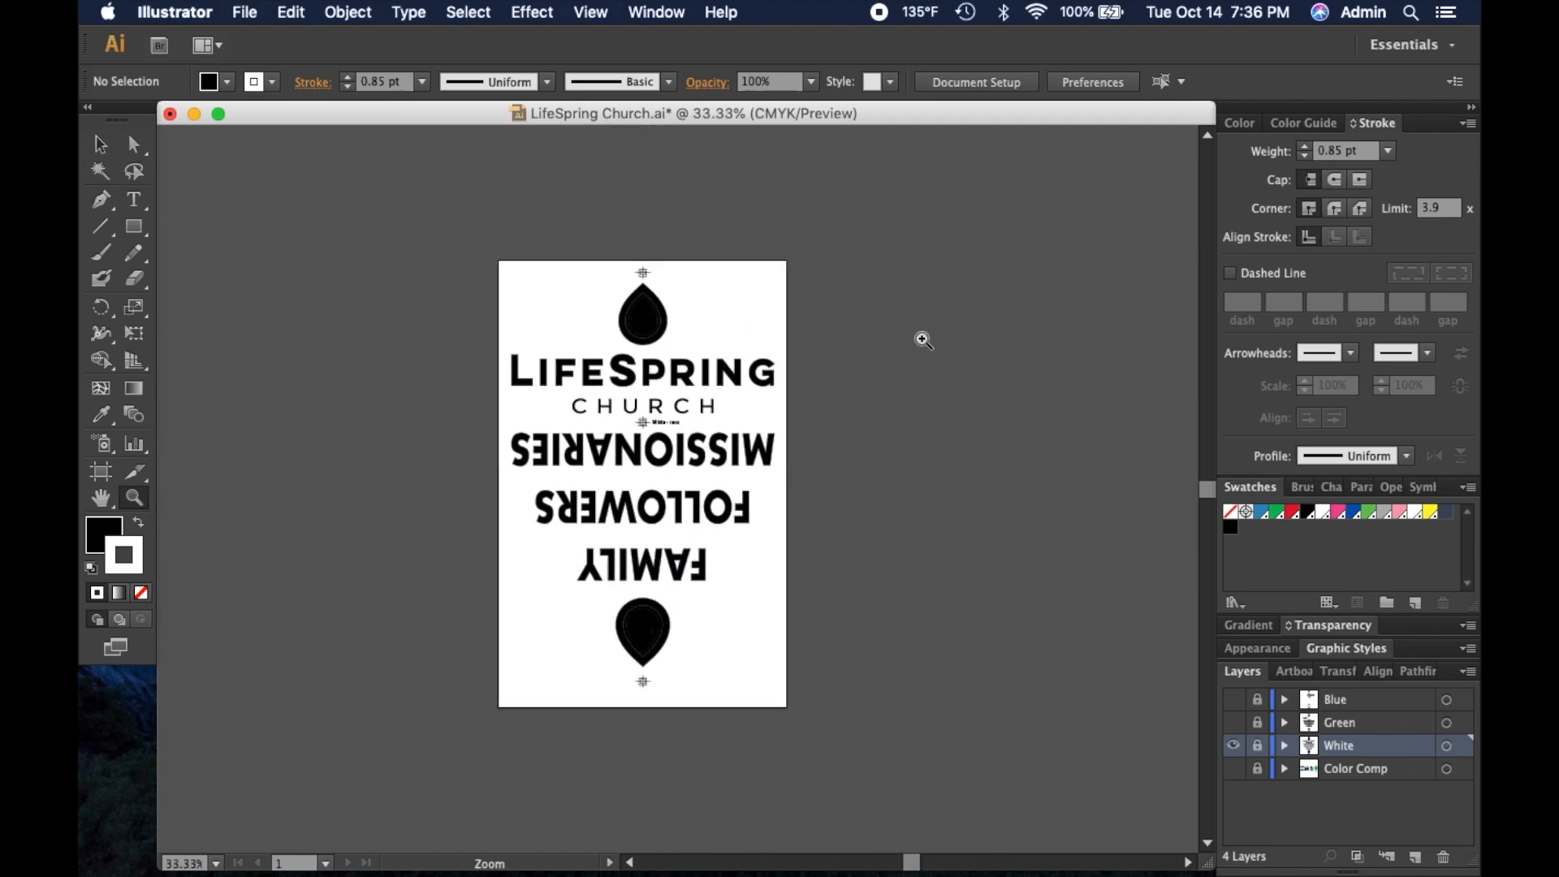